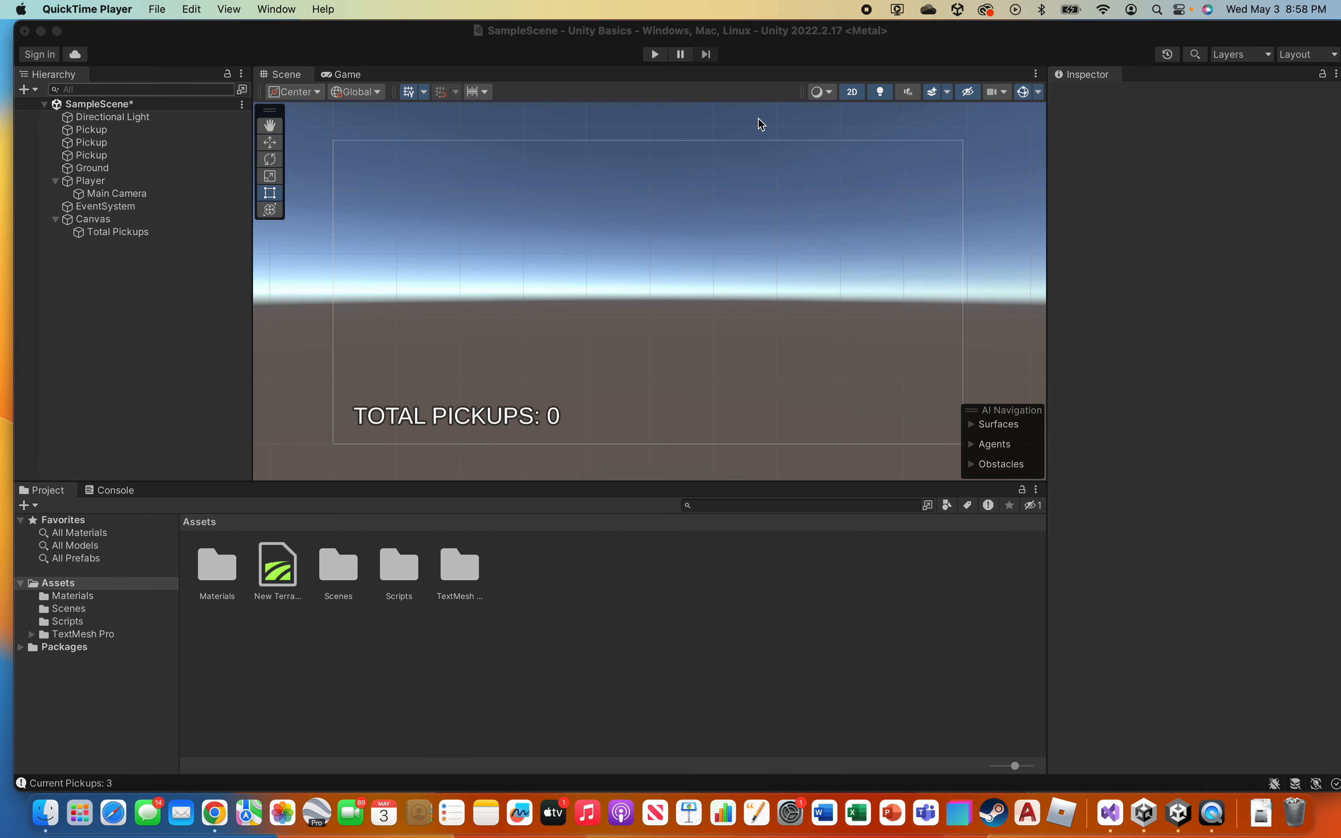
- Turn off the Scene view's 2D mode and select the Player, framing it together with the pickups on the ground
left_click(853, 92)
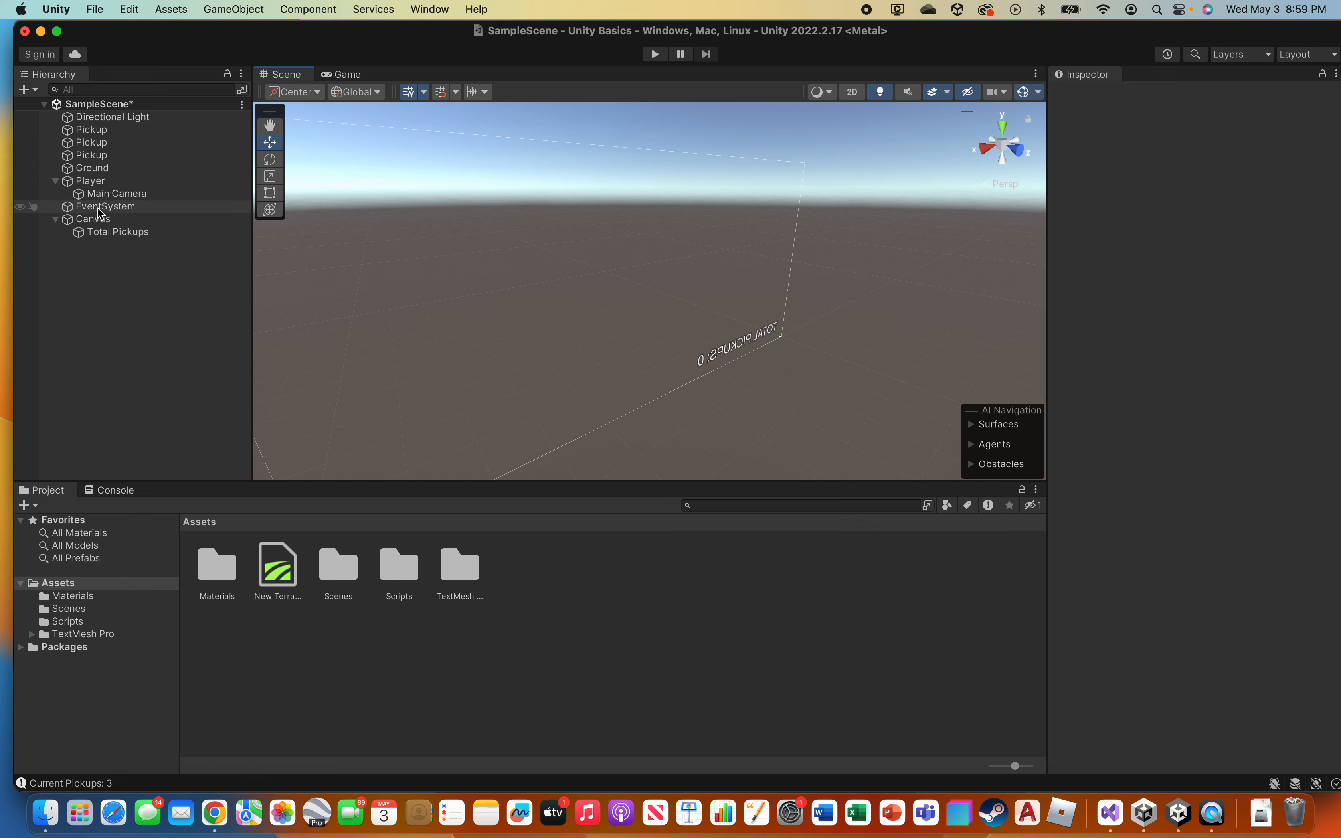
double_click(97, 182)
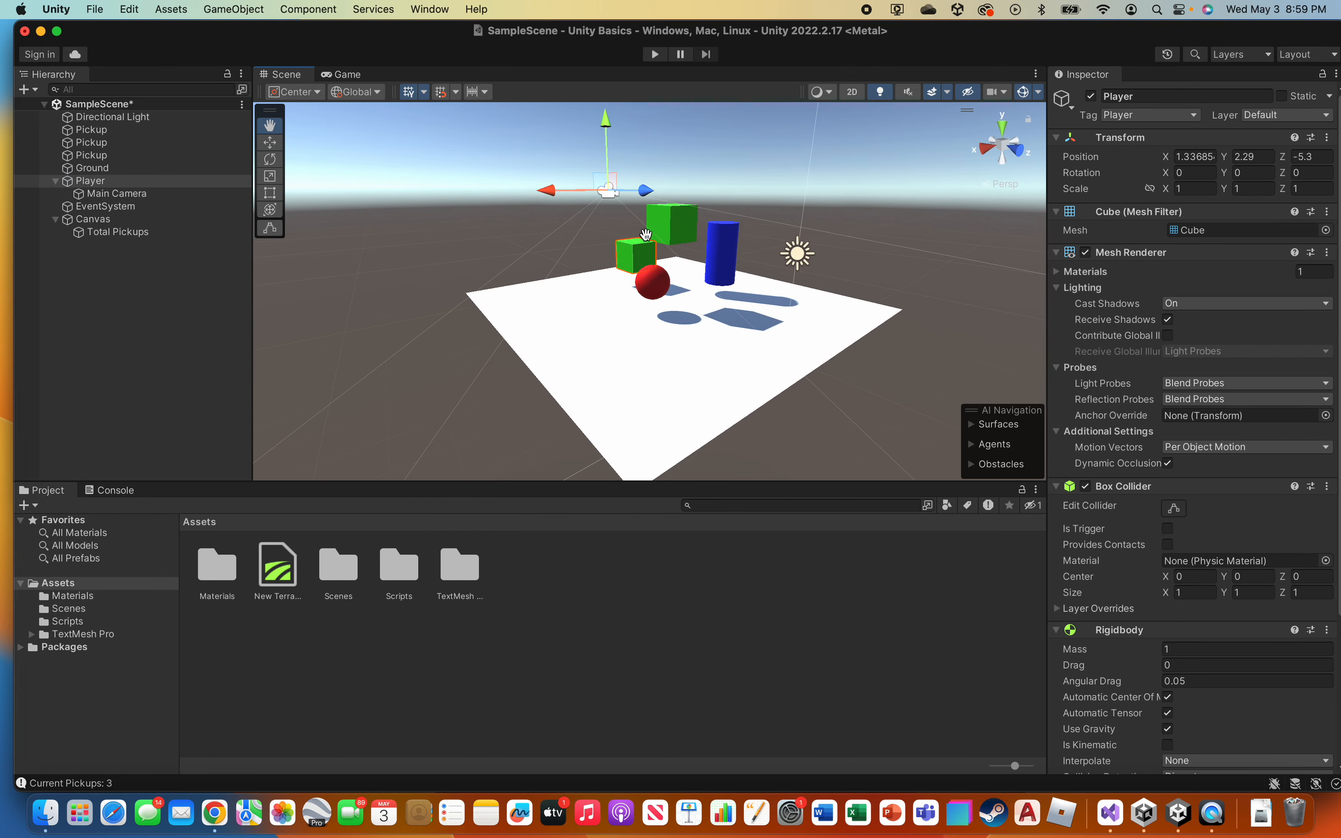
scroll(652, 238, "up", 3)
scroll(656, 237, "down", 1)
middle_click_drag(680, 225, 664, 263)
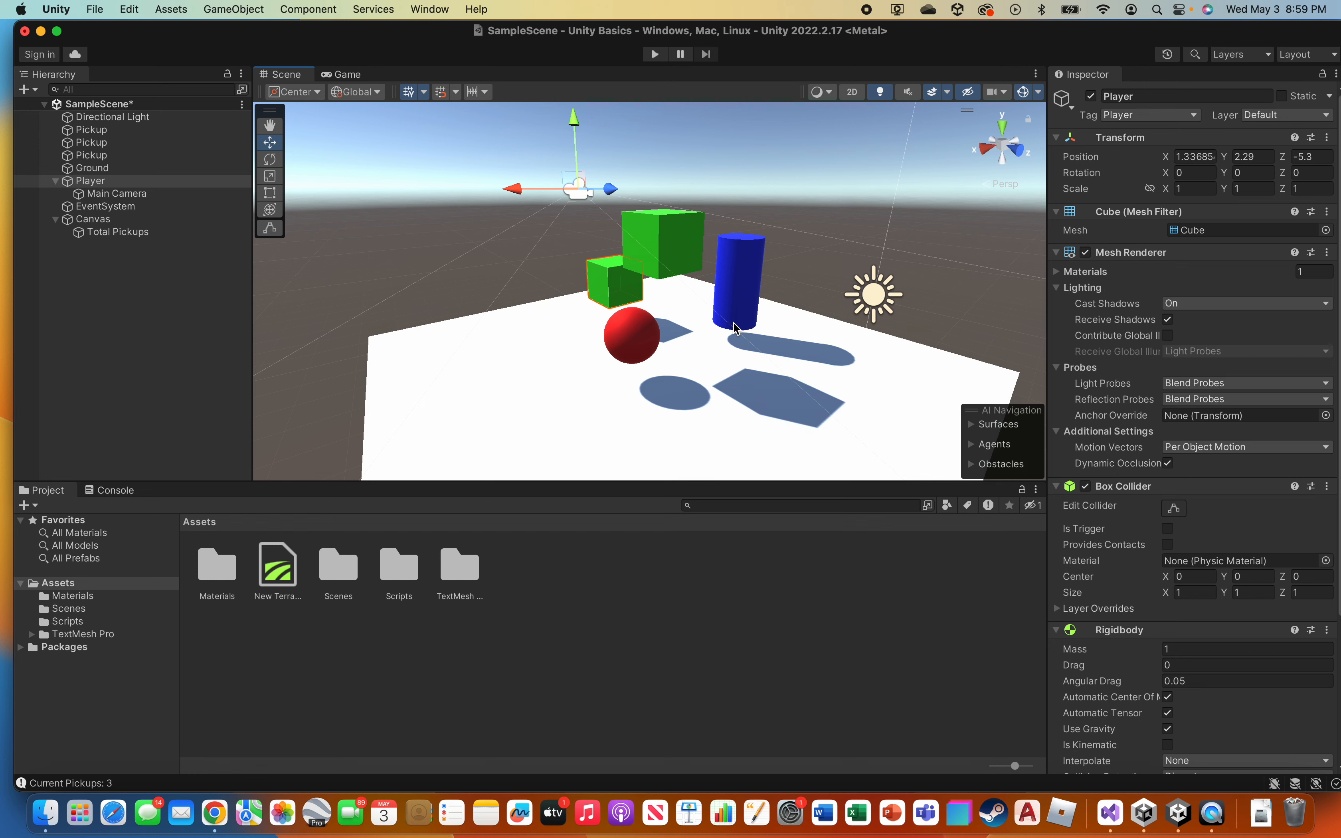
- Play-test the game by moving the player cube through all three pickups, and stop the play session
left_click(656, 54)
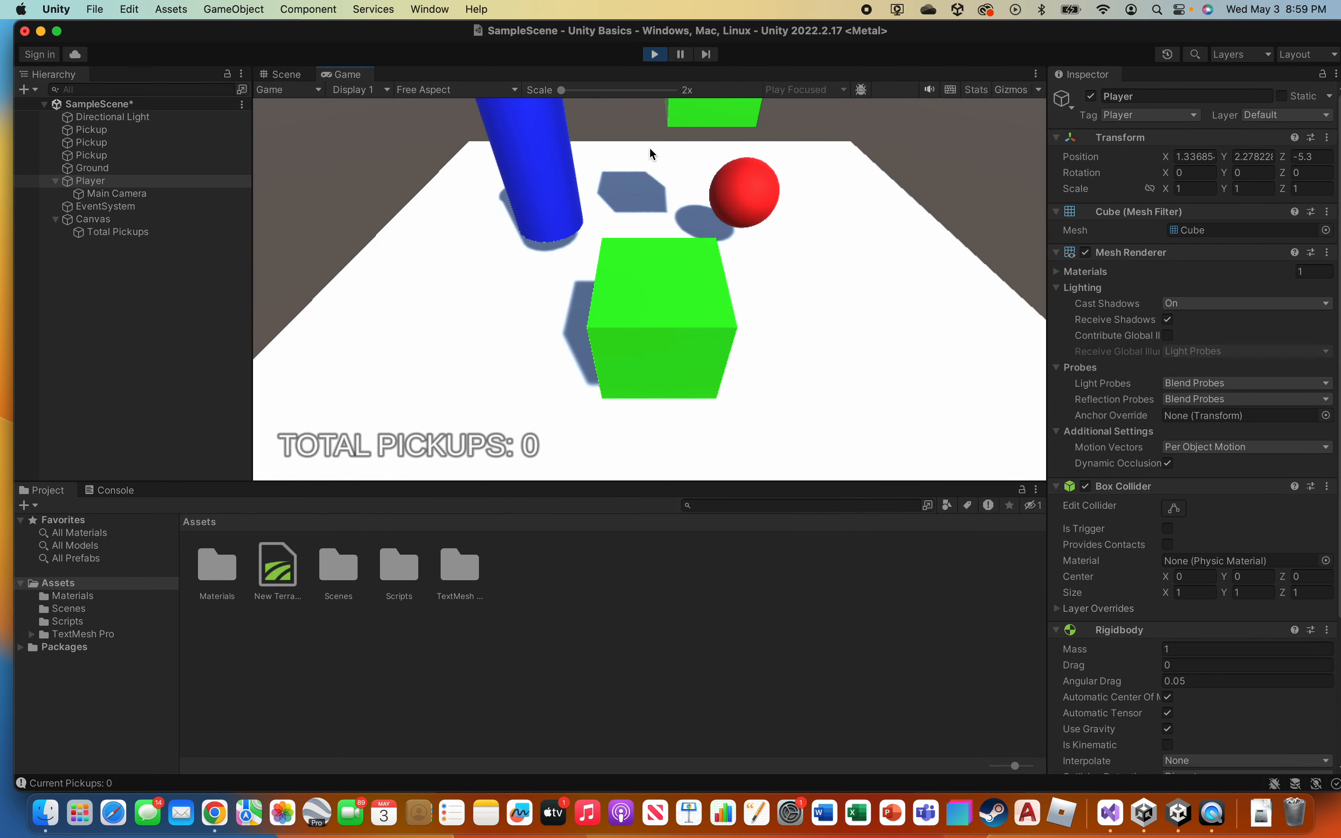
key("d")
key("w")
key("a")
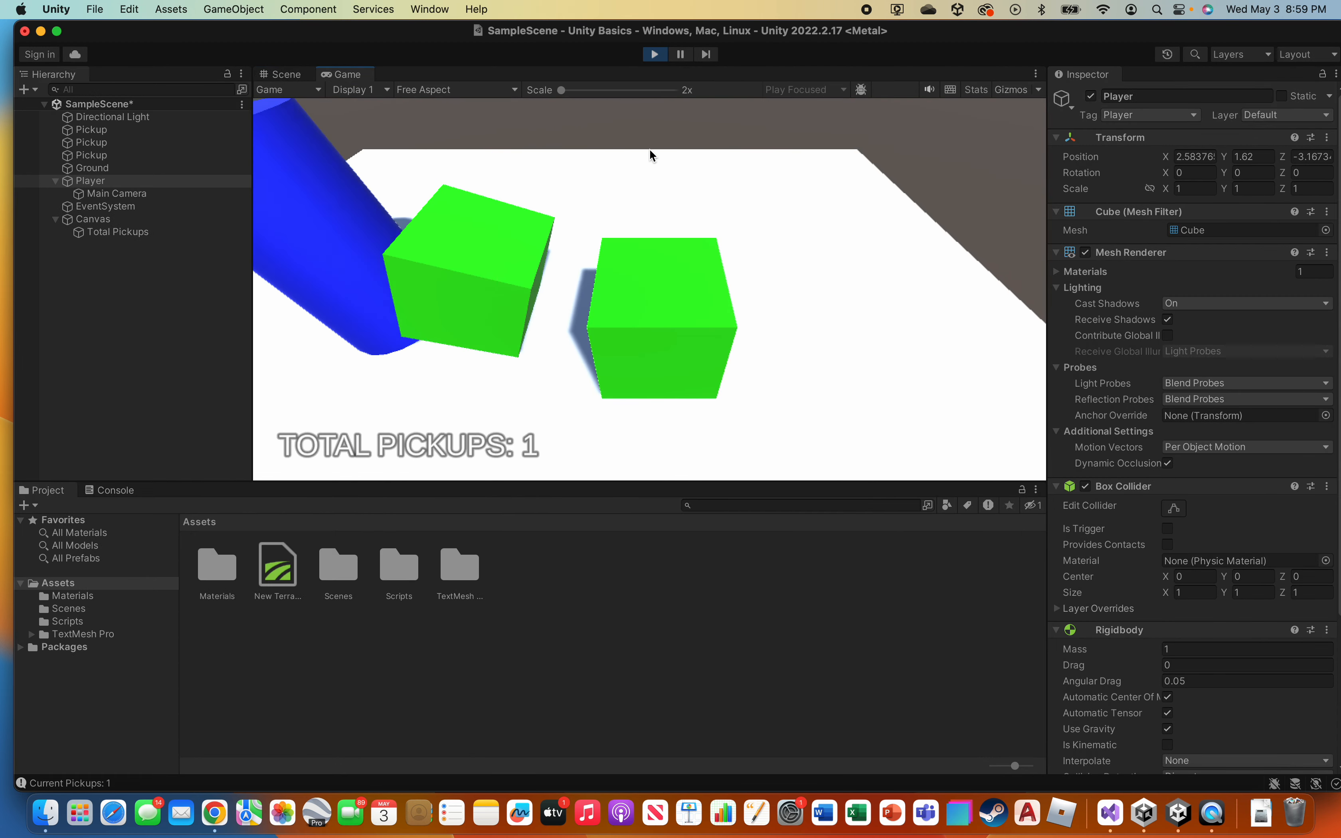
key("s")
key("d")
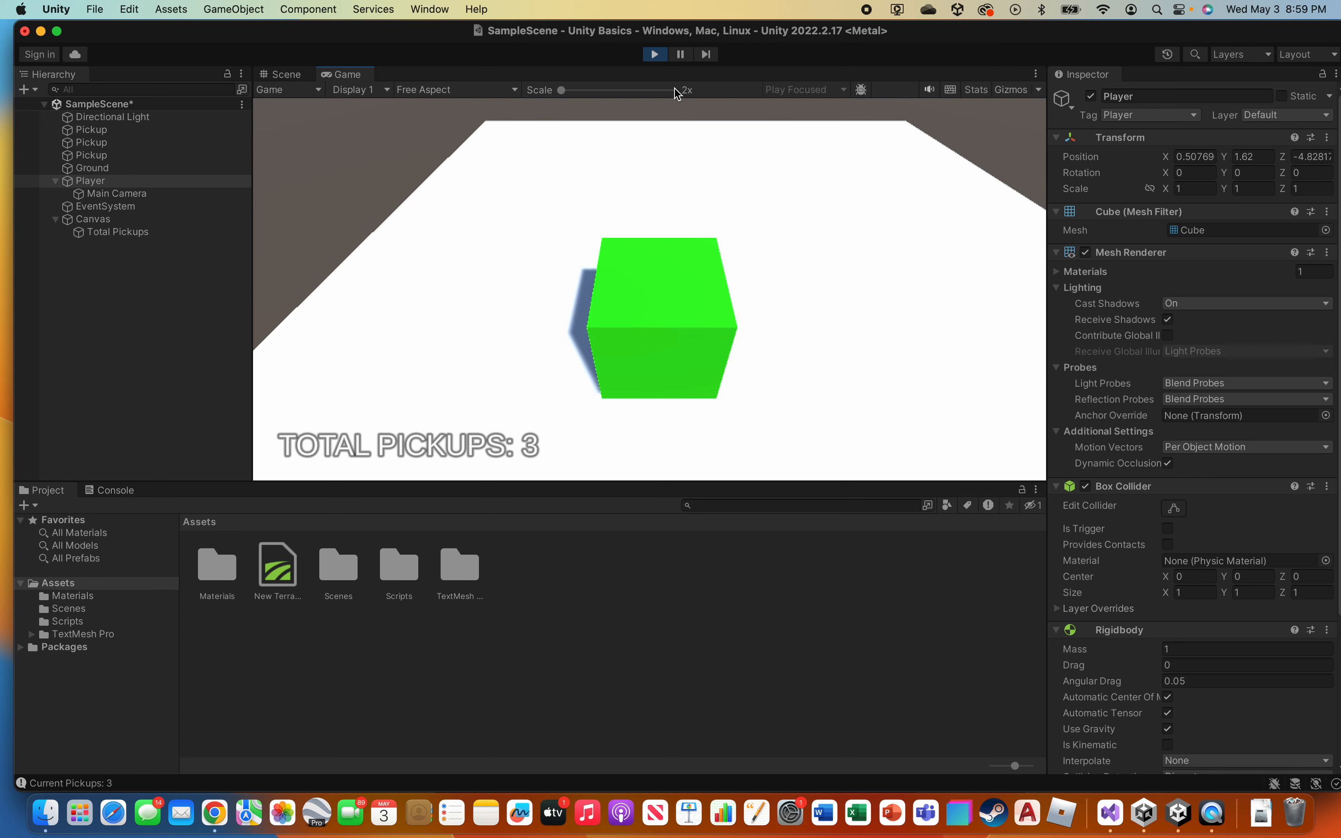
left_click(655, 54)
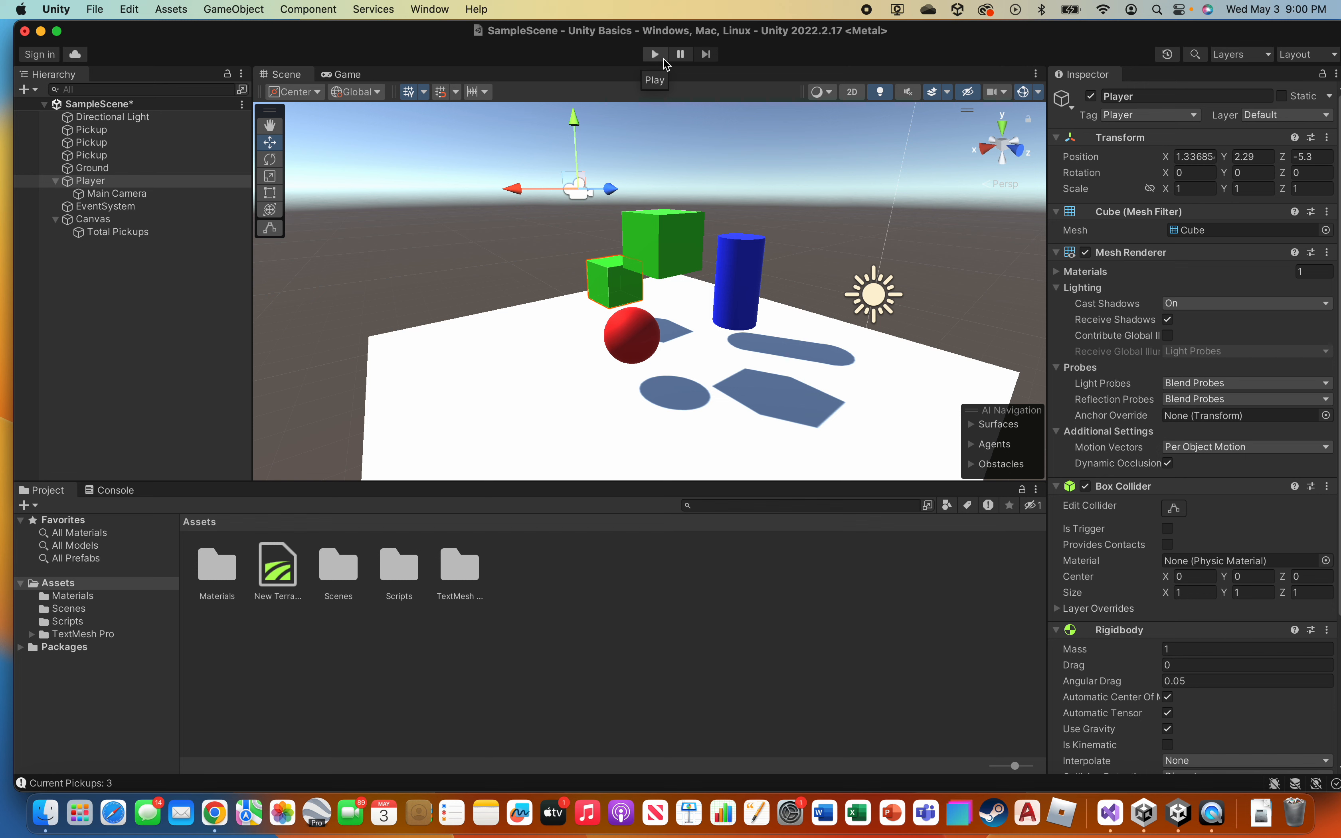
- Switch to Finder and open chest.blend from the Treasure chest folder in Blender
double_click(422, 45)
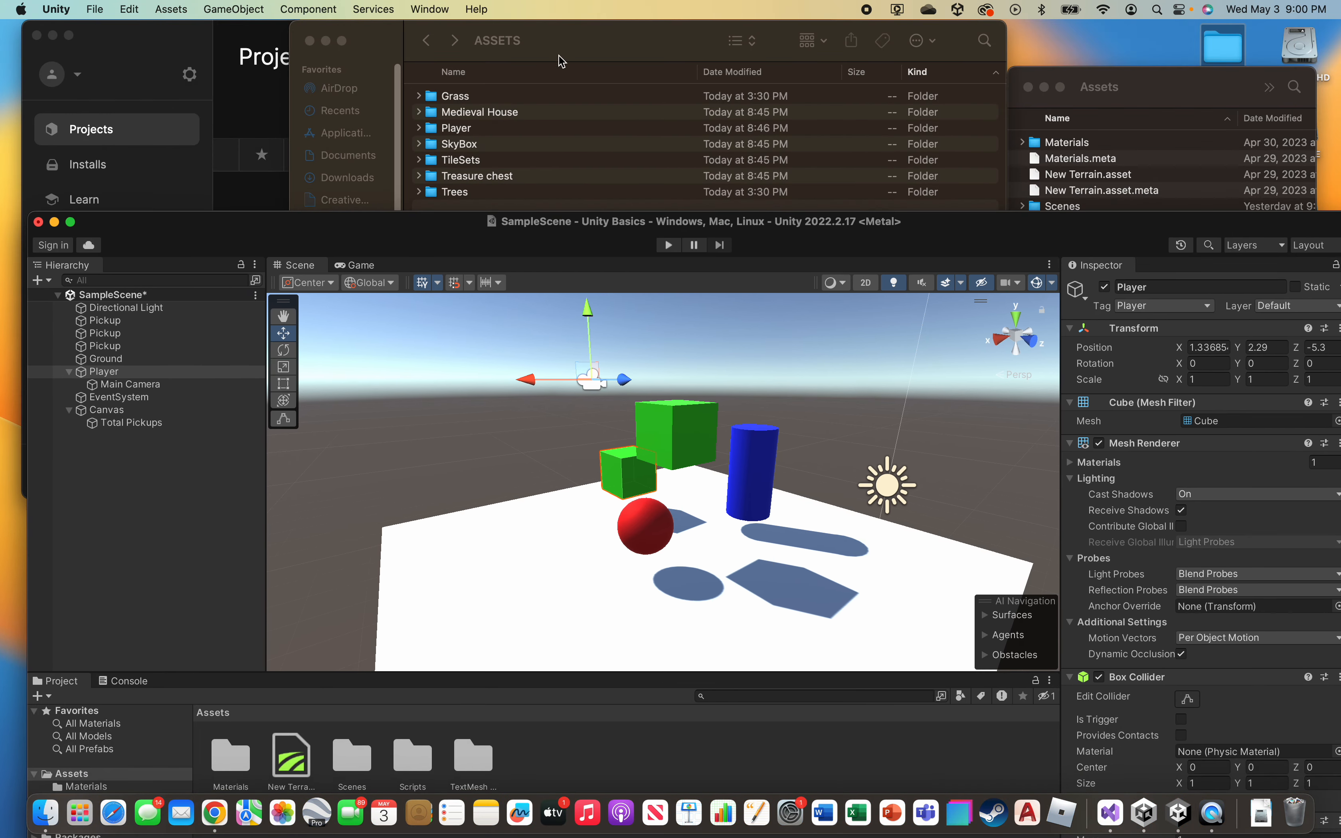
left_click(561, 61)
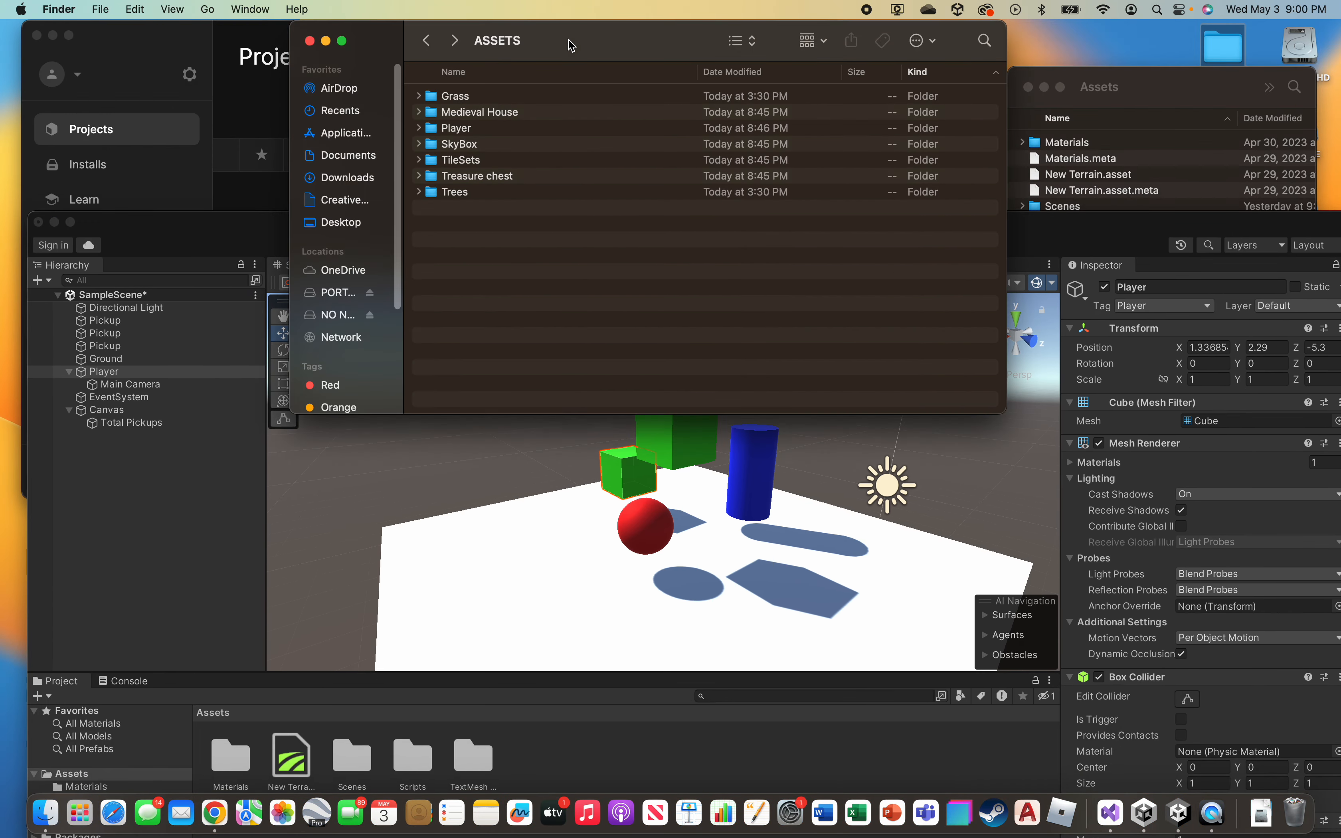
left_click(465, 175)
double_click(464, 176)
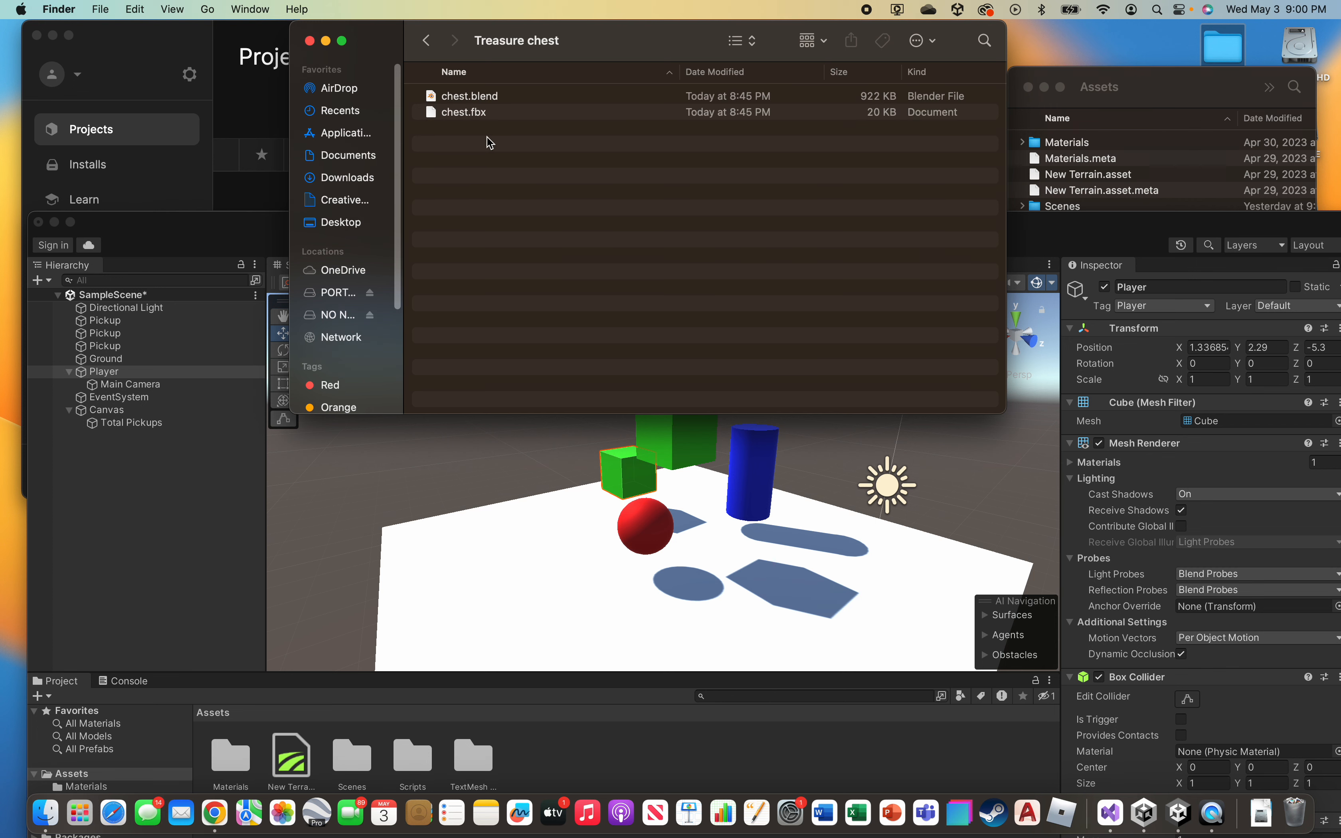
double_click(472, 96)
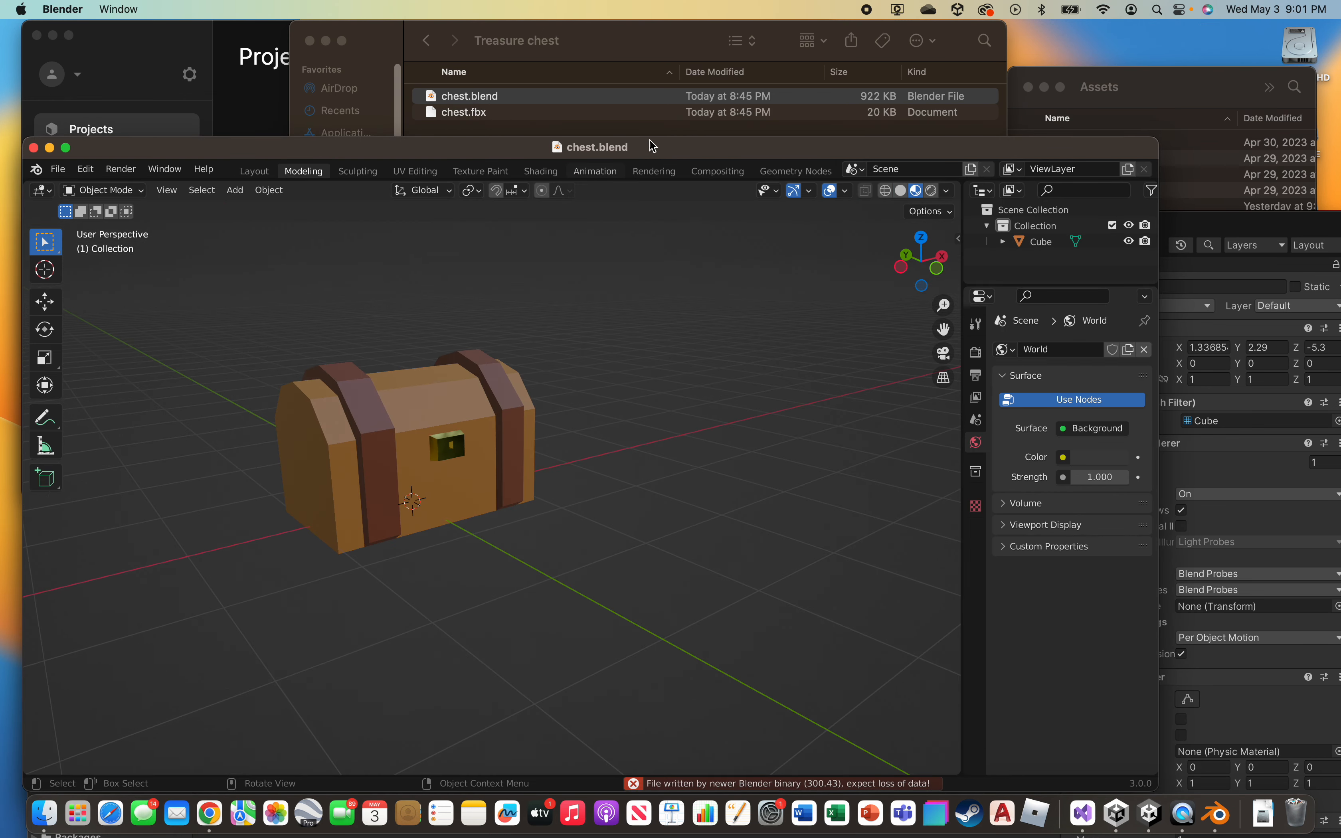
- Enlarge the Blender window and examine the treasure chest model up close
left_click_drag(649, 145, 668, 24)
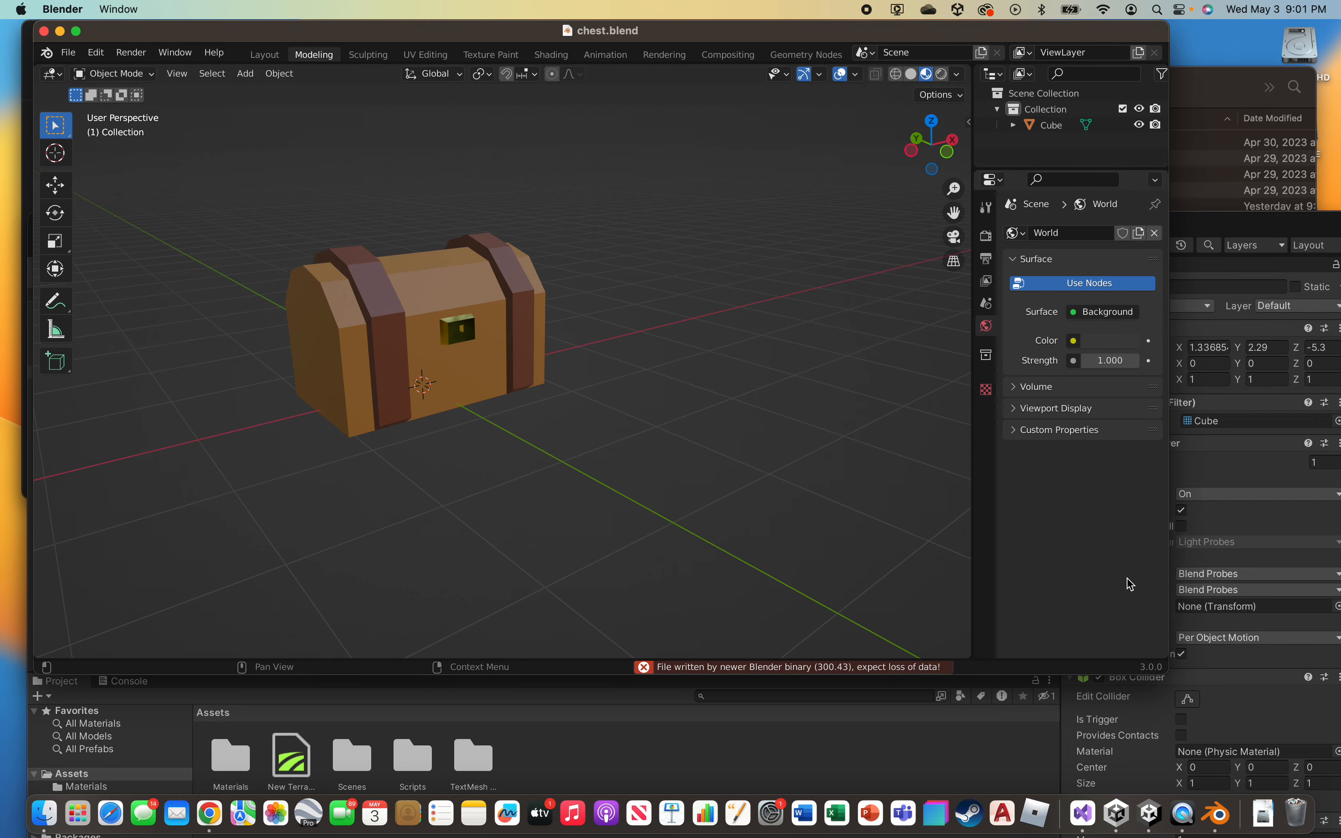
left_click_drag(1170, 675, 1332, 771)
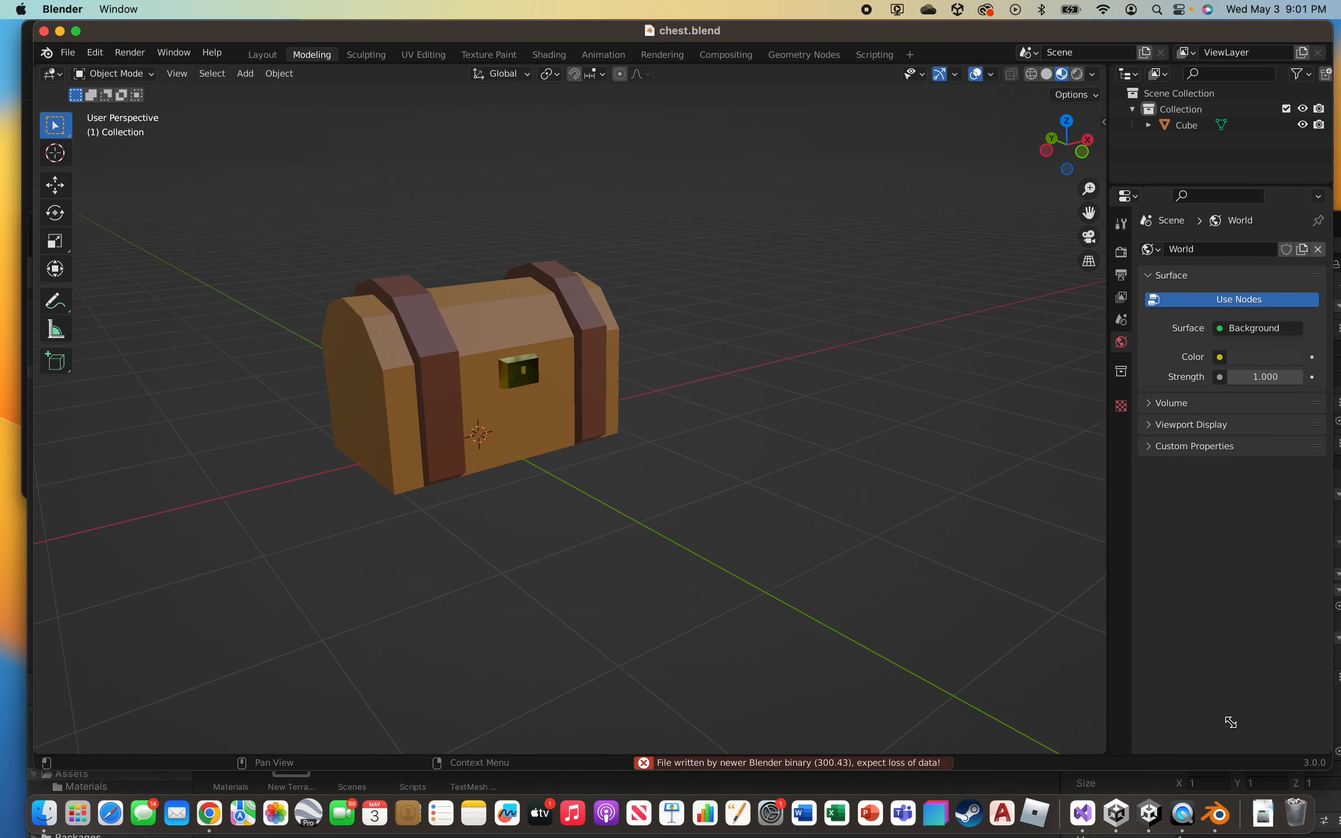
scroll(413, 344, "up", 5)
middle_click_drag(410, 342, 491, 324)
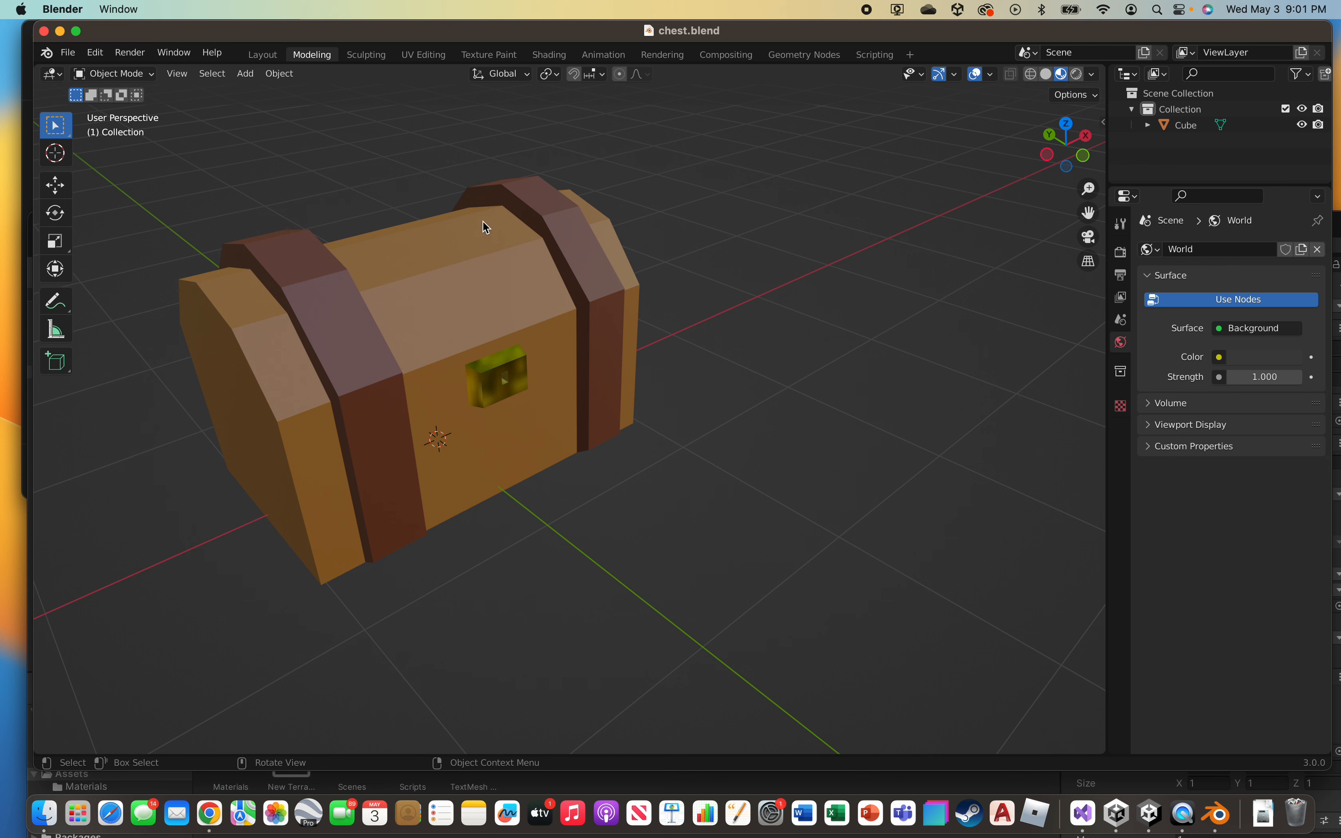
mouse_move(602, 398)
middle_mouse_down()
mouse_move(503, 324)
mouse_move(401, 335)
mouse_move(416, 365)
mouse_move(592, 369)
mouse_move(608, 327)
mouse_move(599, 397)
middle_mouse_up()
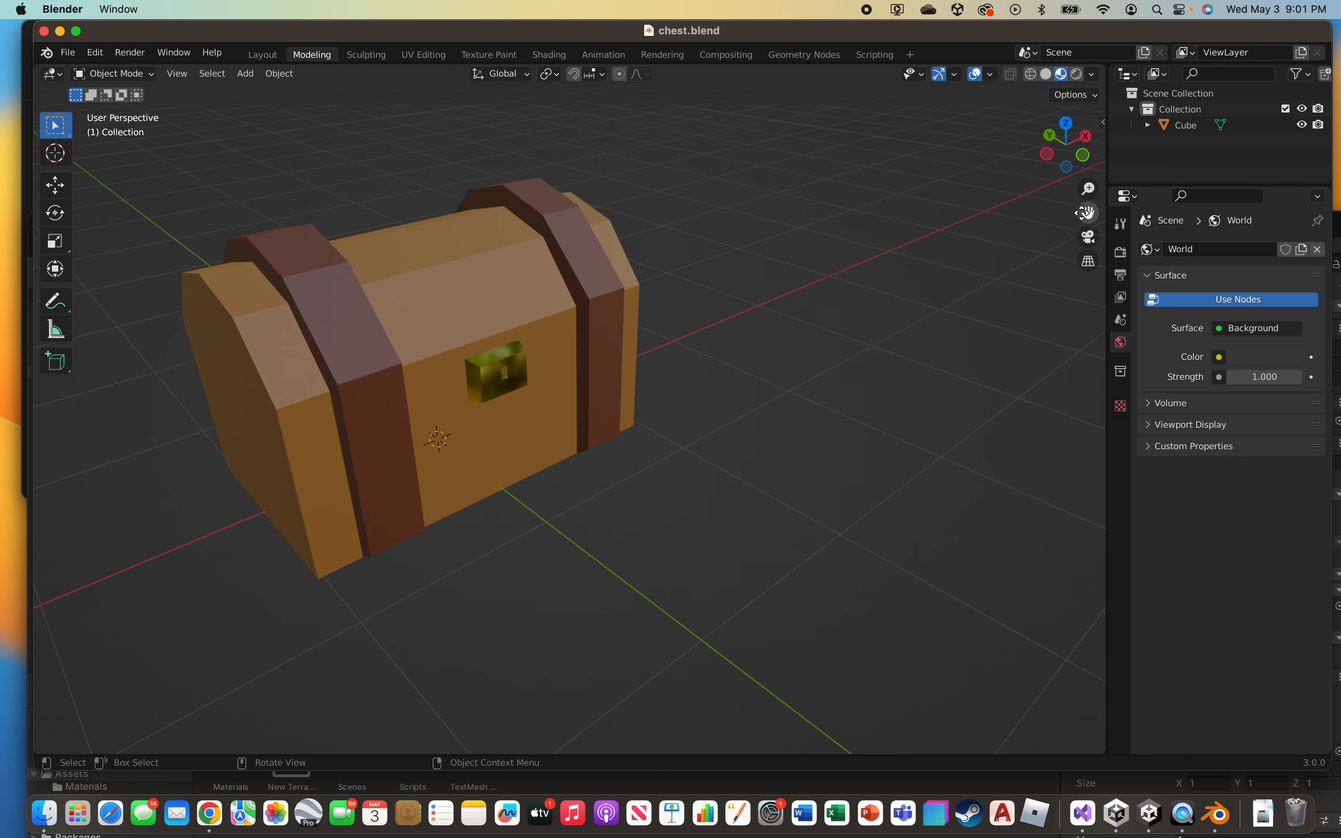
left_click_drag(1088, 213, 1211, 256)
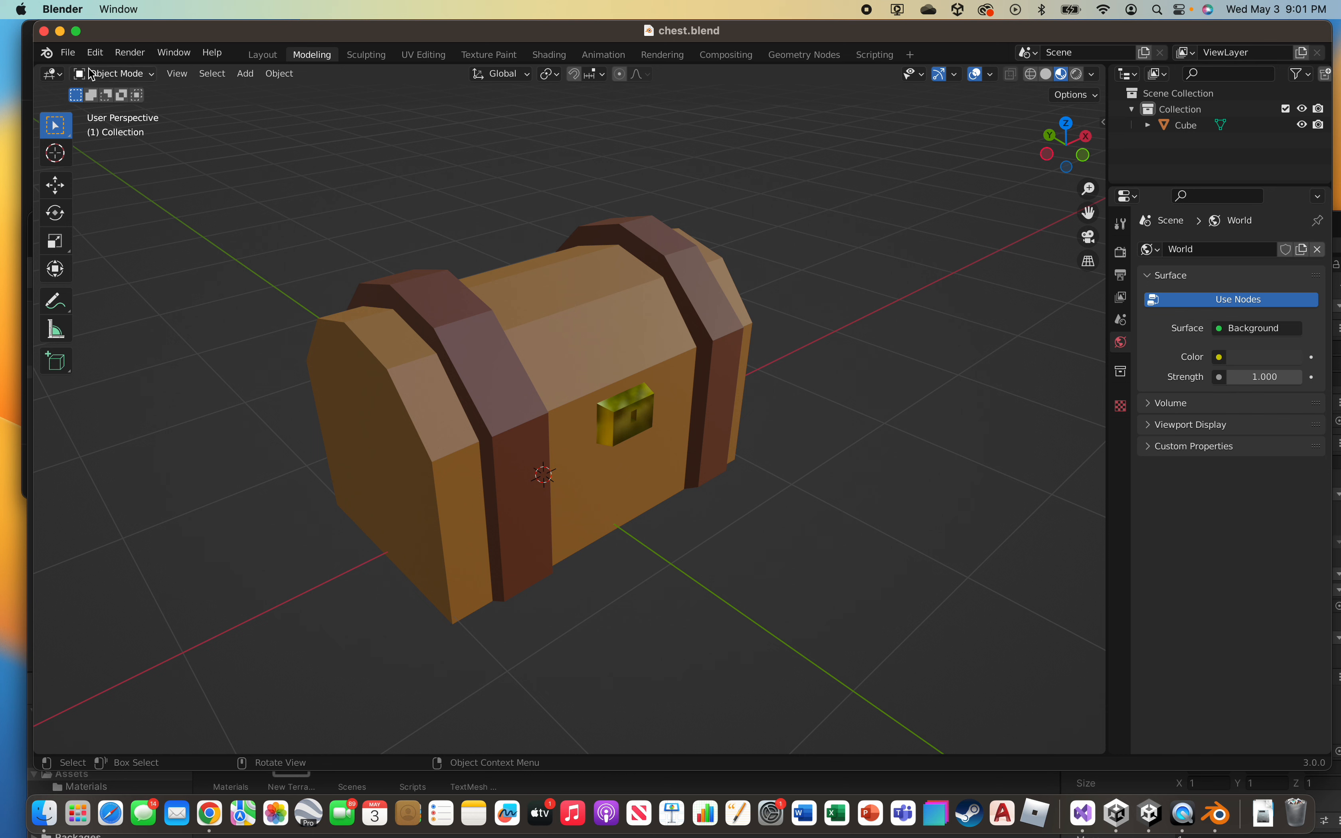
- Start an FBX export of the chest and enlarge the export window to show all its settings
left_click(67, 52)
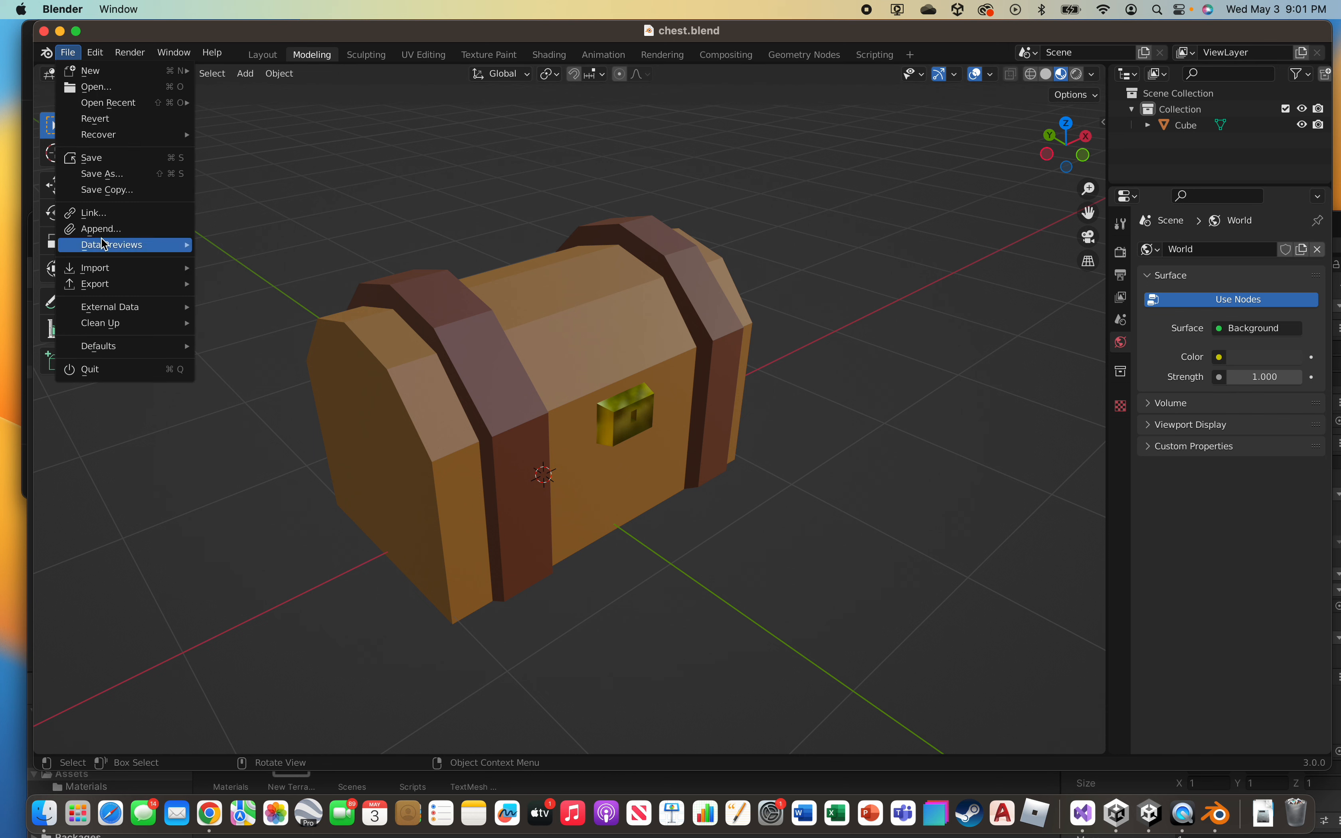
mouse_move(105, 284)
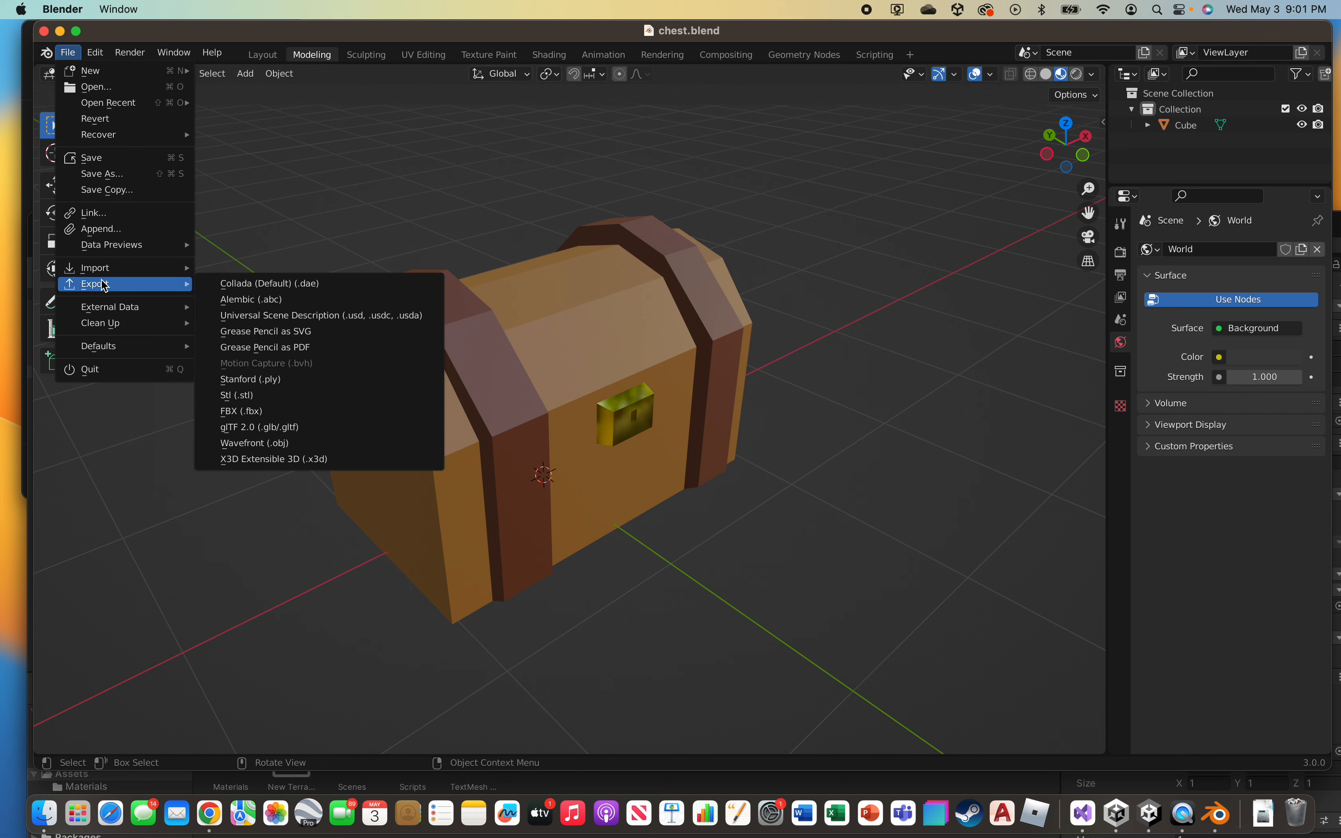
left_click(258, 416)
left_click_drag(836, 162, 732, 106)
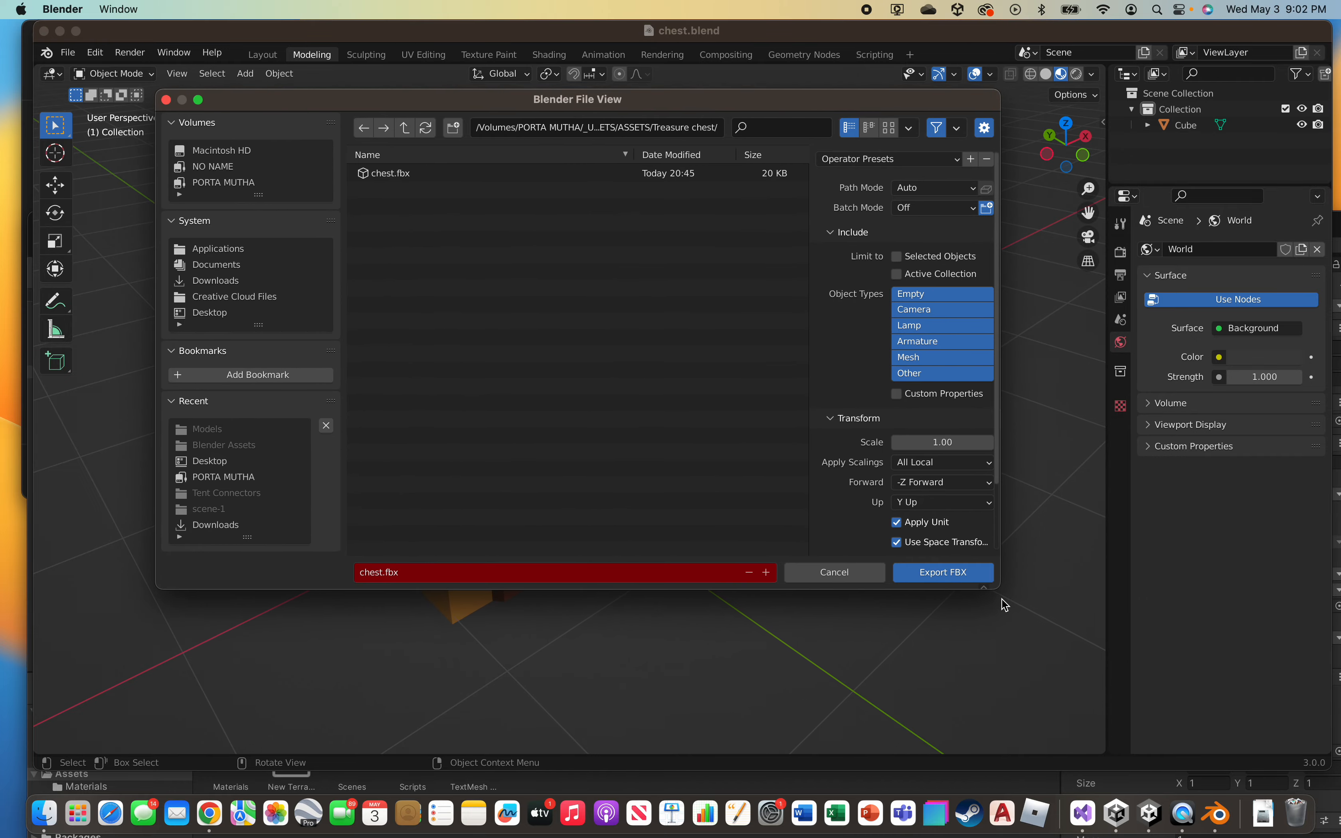
left_click_drag(996, 586, 1050, 670)
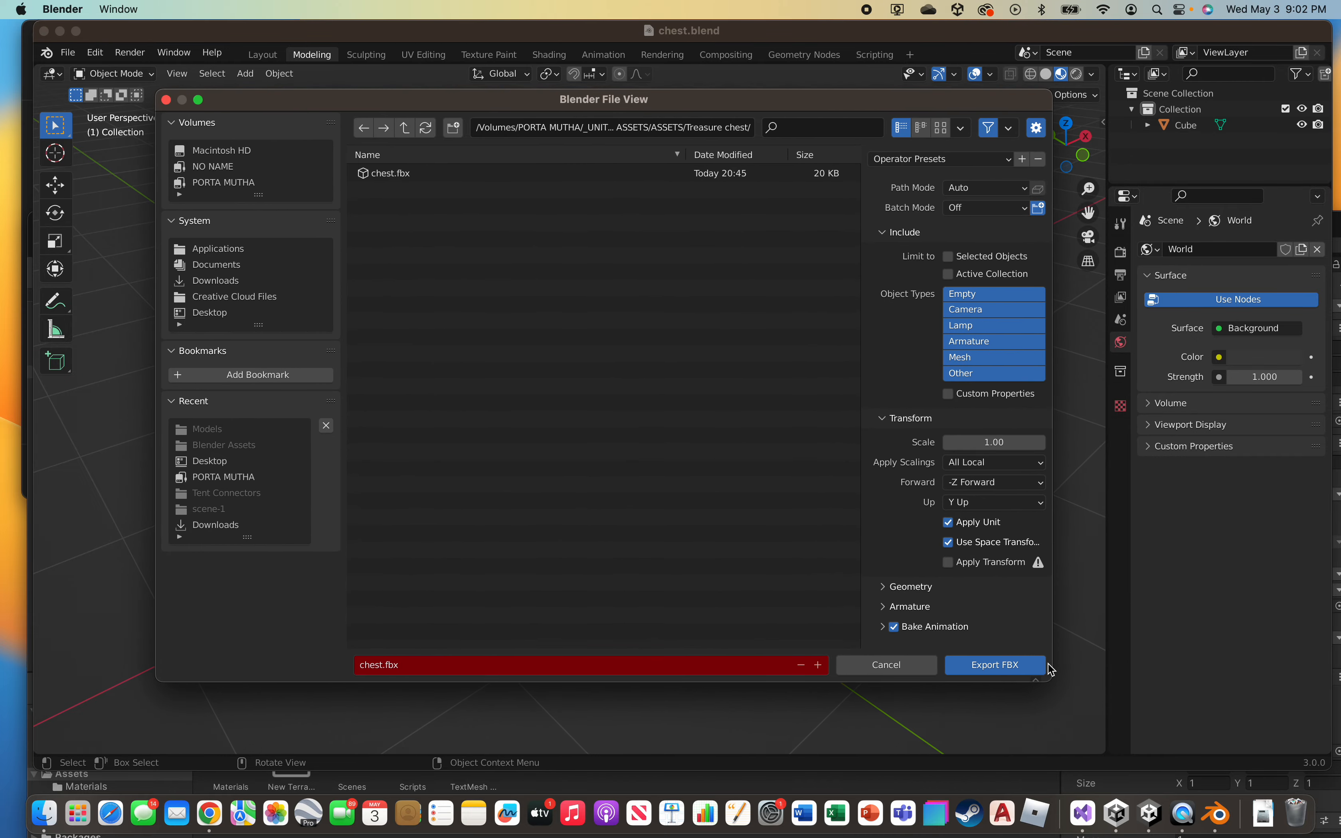
- Limit the FBX export's object types to Armature and Mesh
left_click(974, 315)
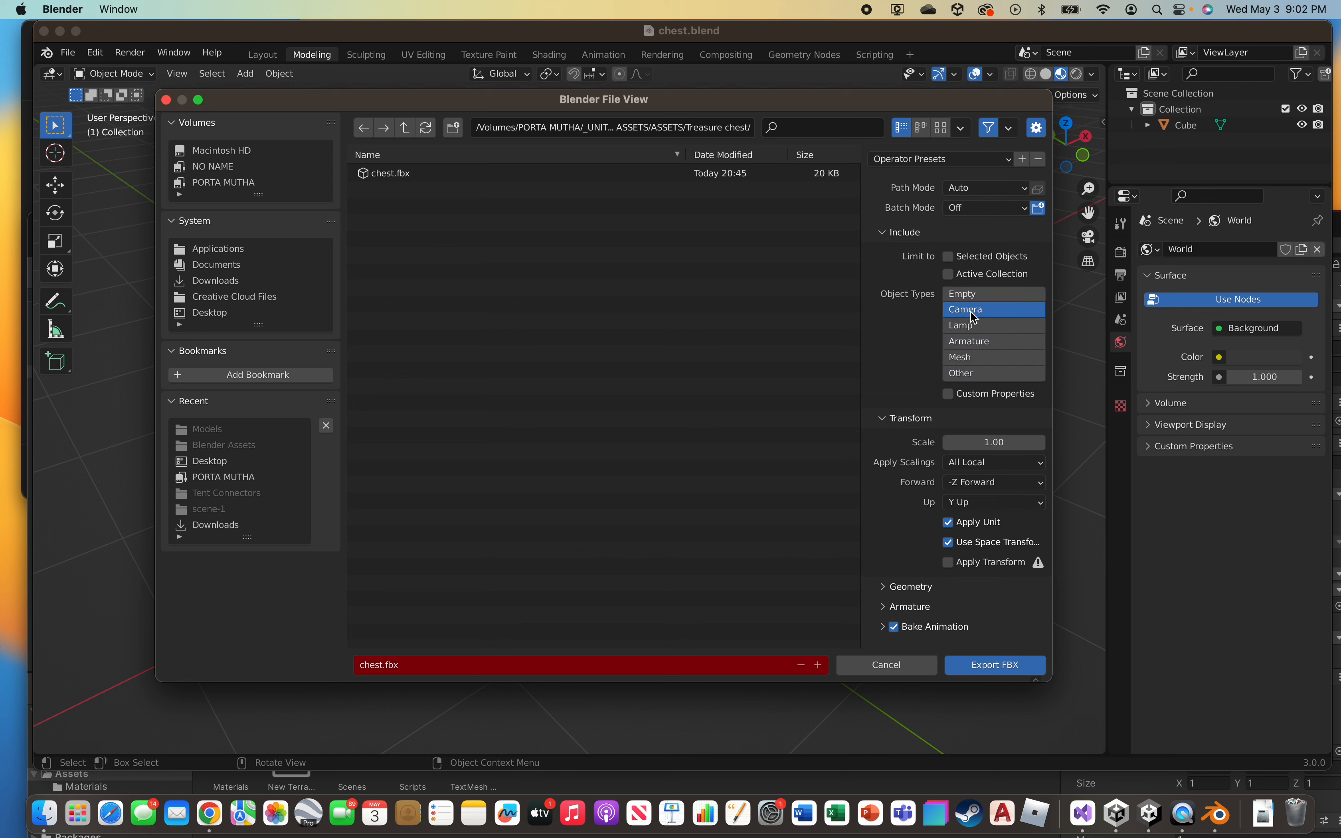
left_click(973, 326)
left_click(978, 342)
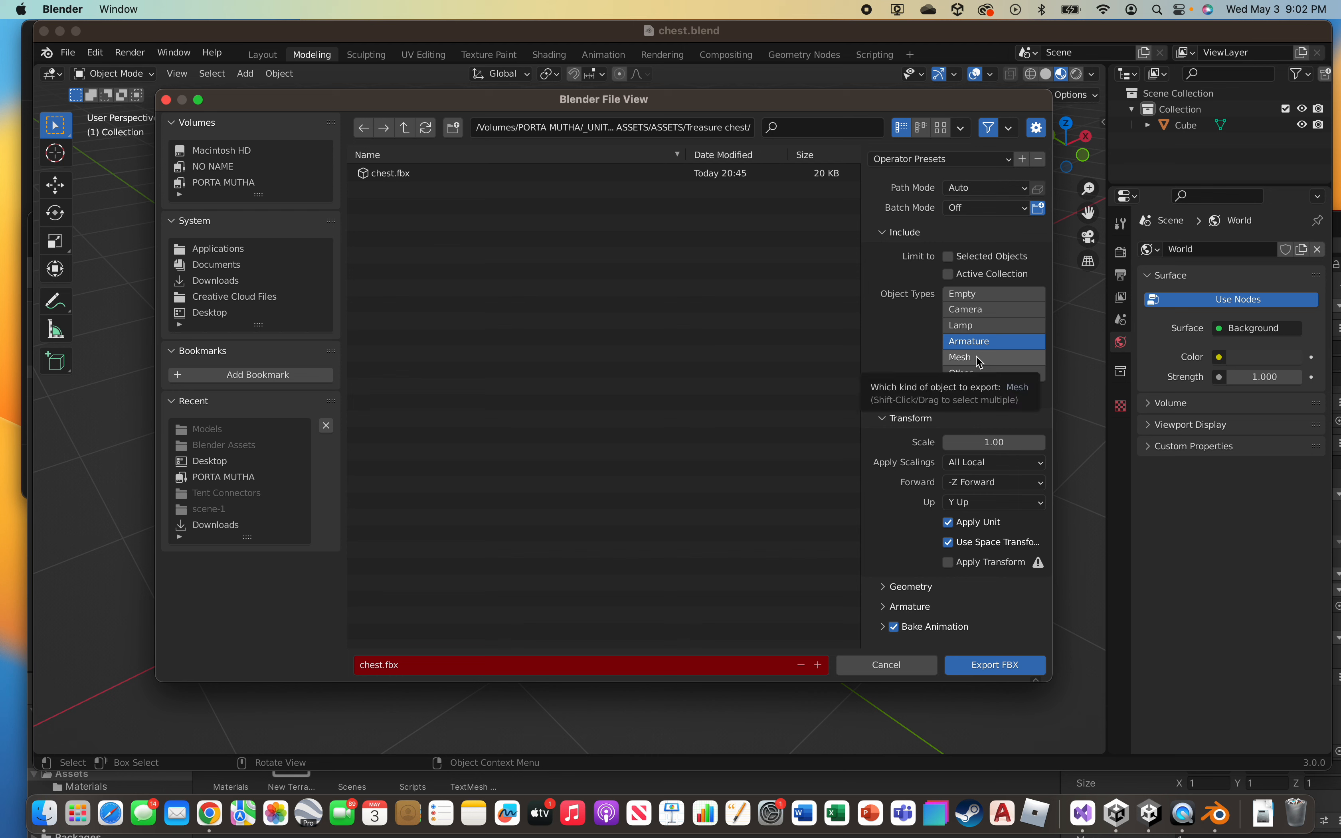
left_click(976, 357)
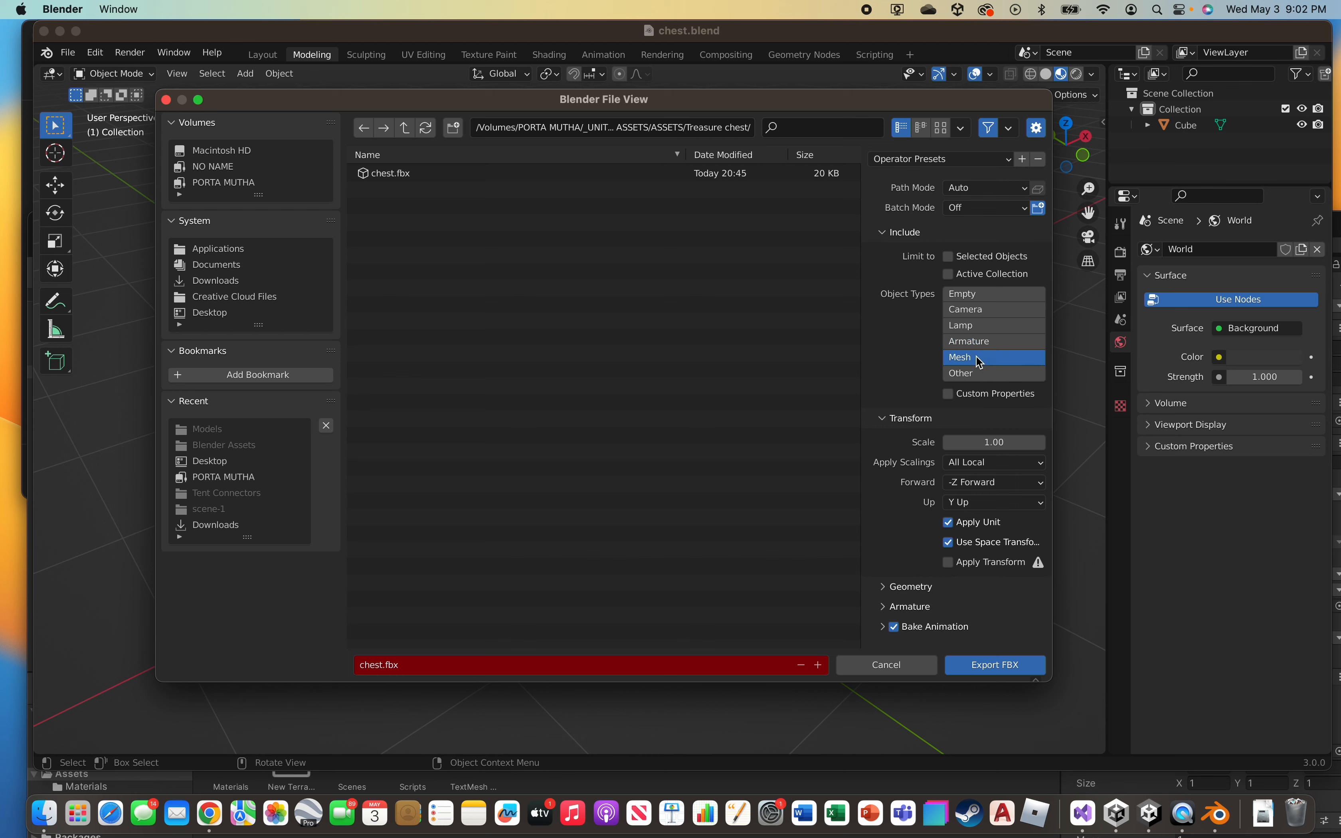
left_click(977, 340, "shift")
left_click(978, 295, "shift")
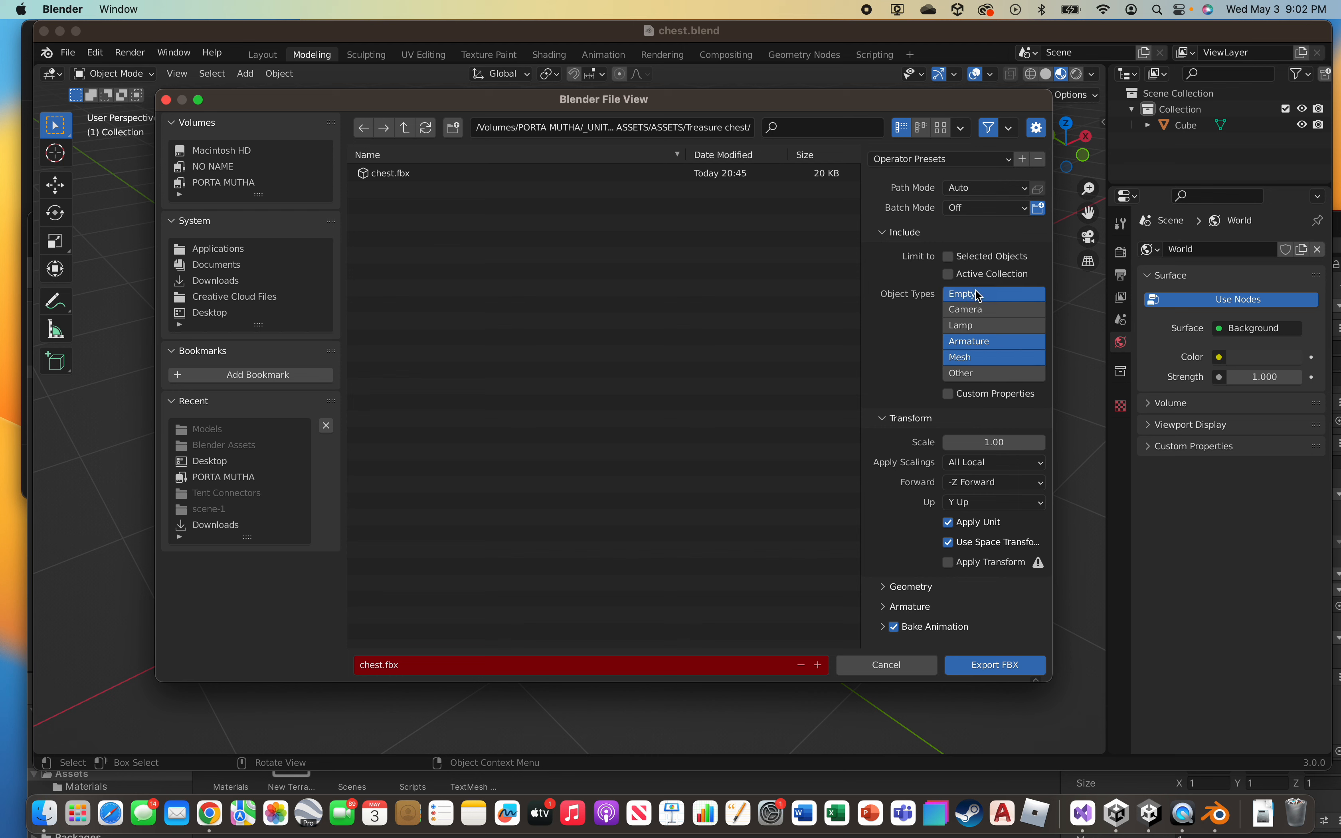
left_click(977, 326)
left_click(977, 341)
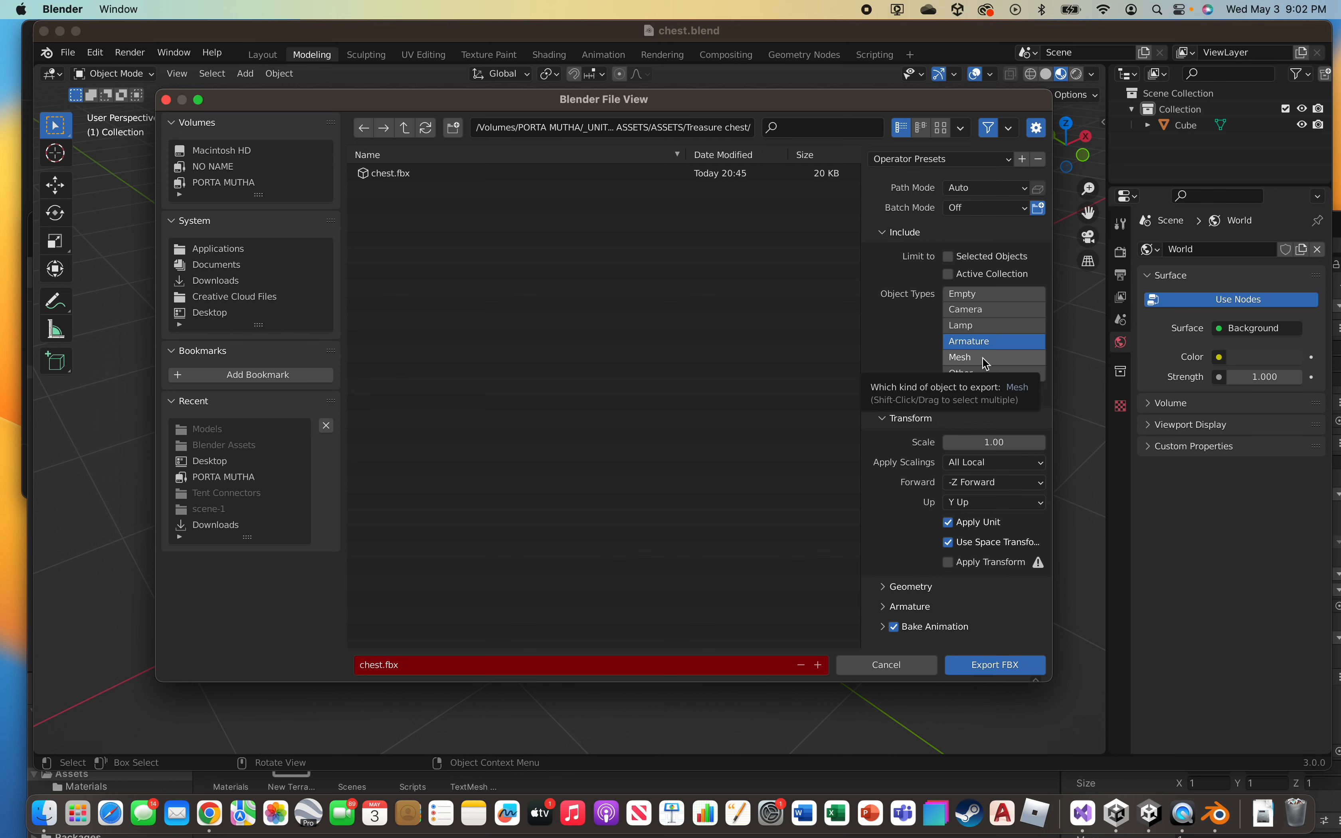
left_click(982, 360)
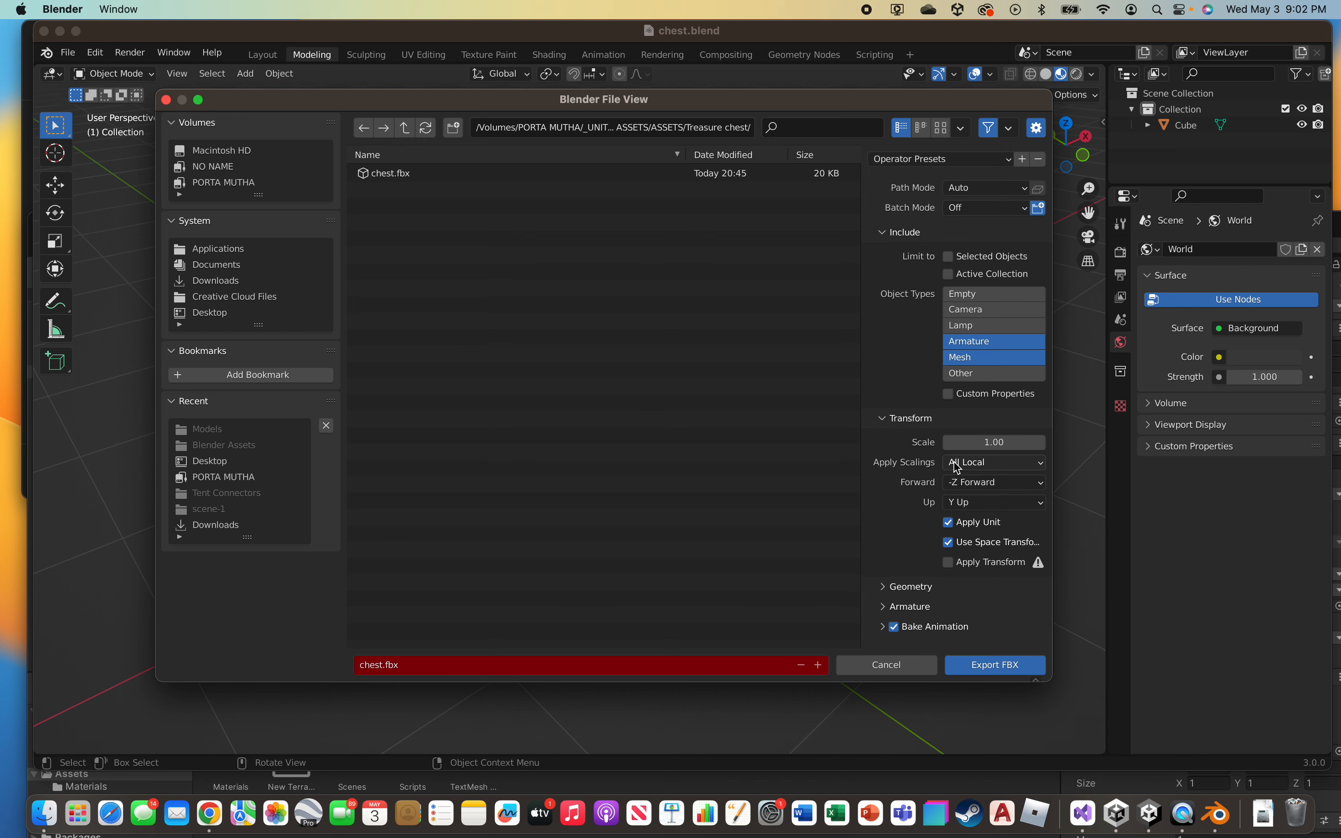
- Pick the existing chest.fbx as the export target and cancel the export
left_click_drag(758, 105, 795, 115)
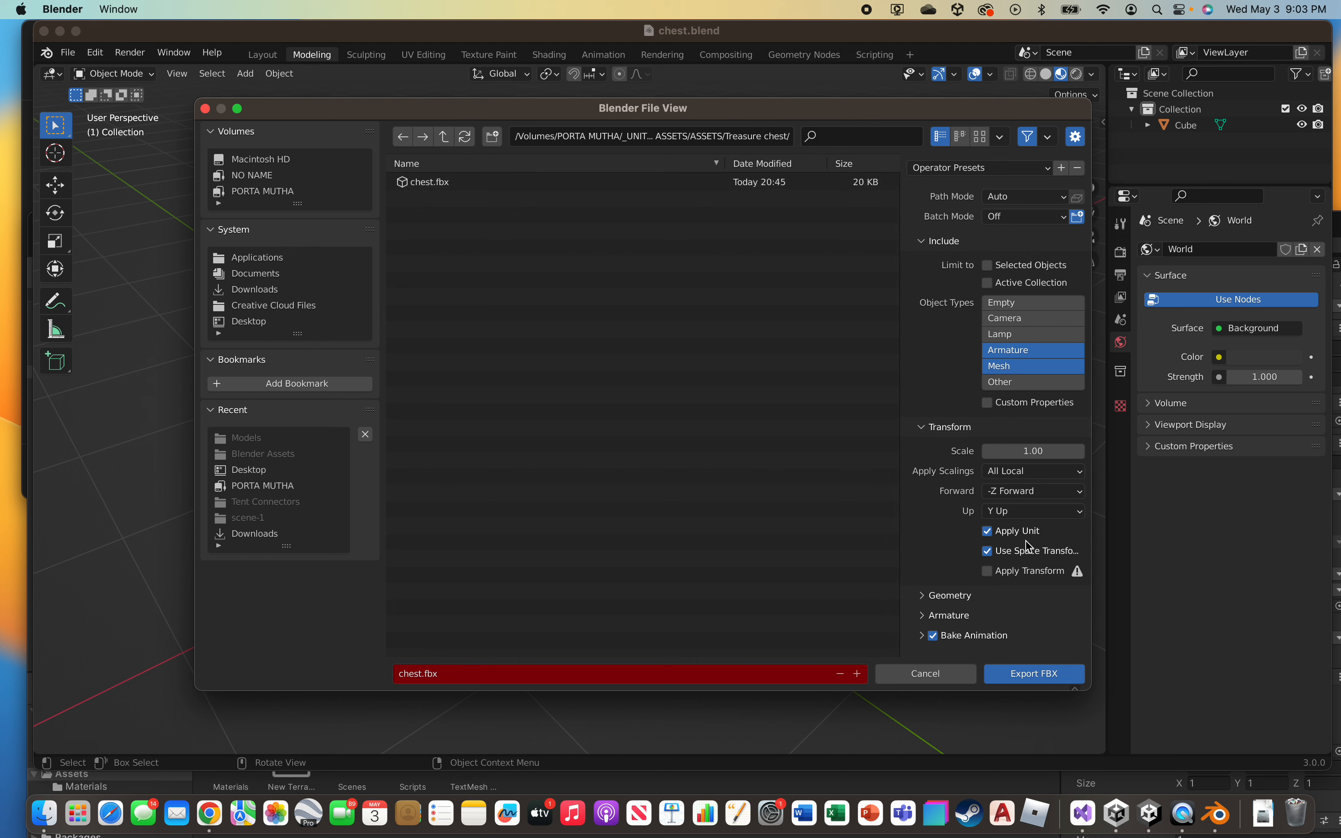
left_click(418, 183)
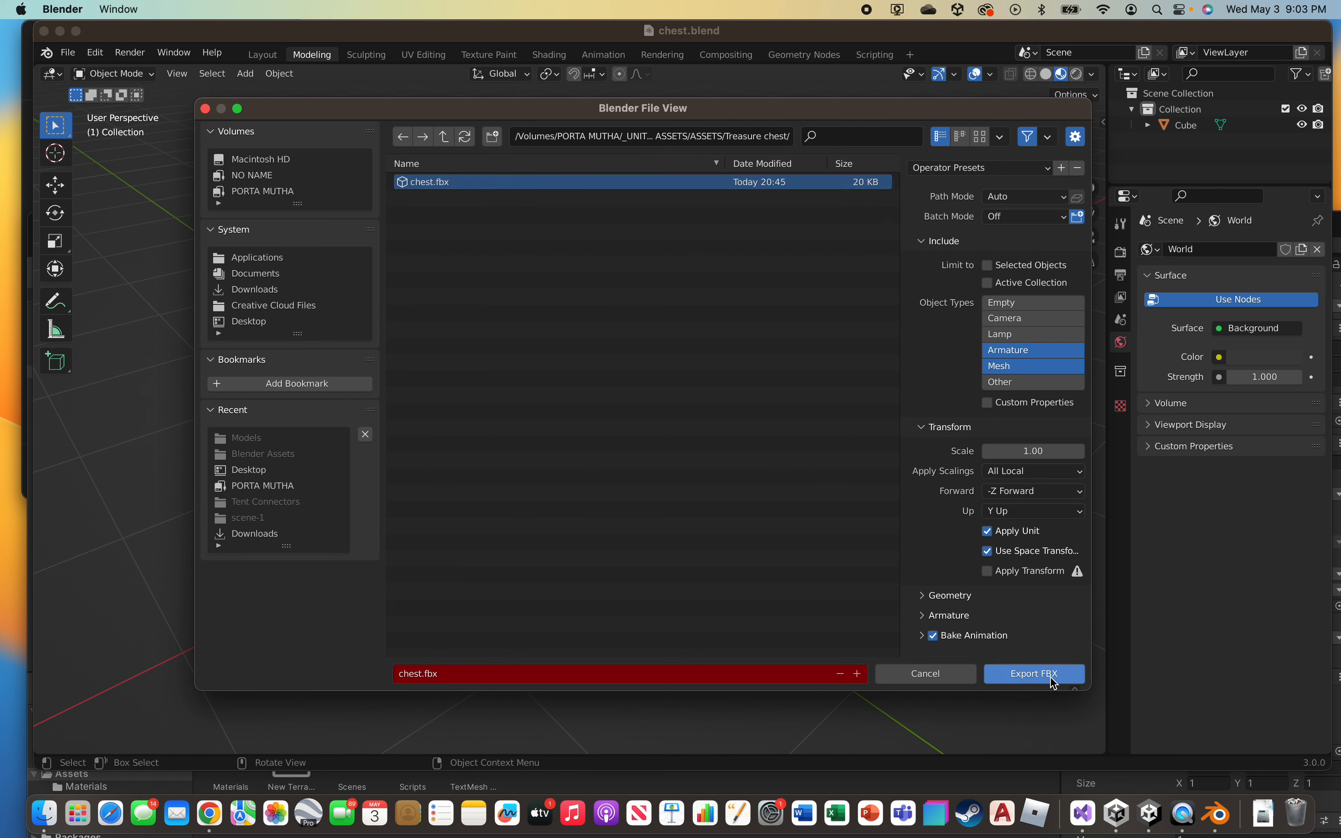
left_click(944, 676)
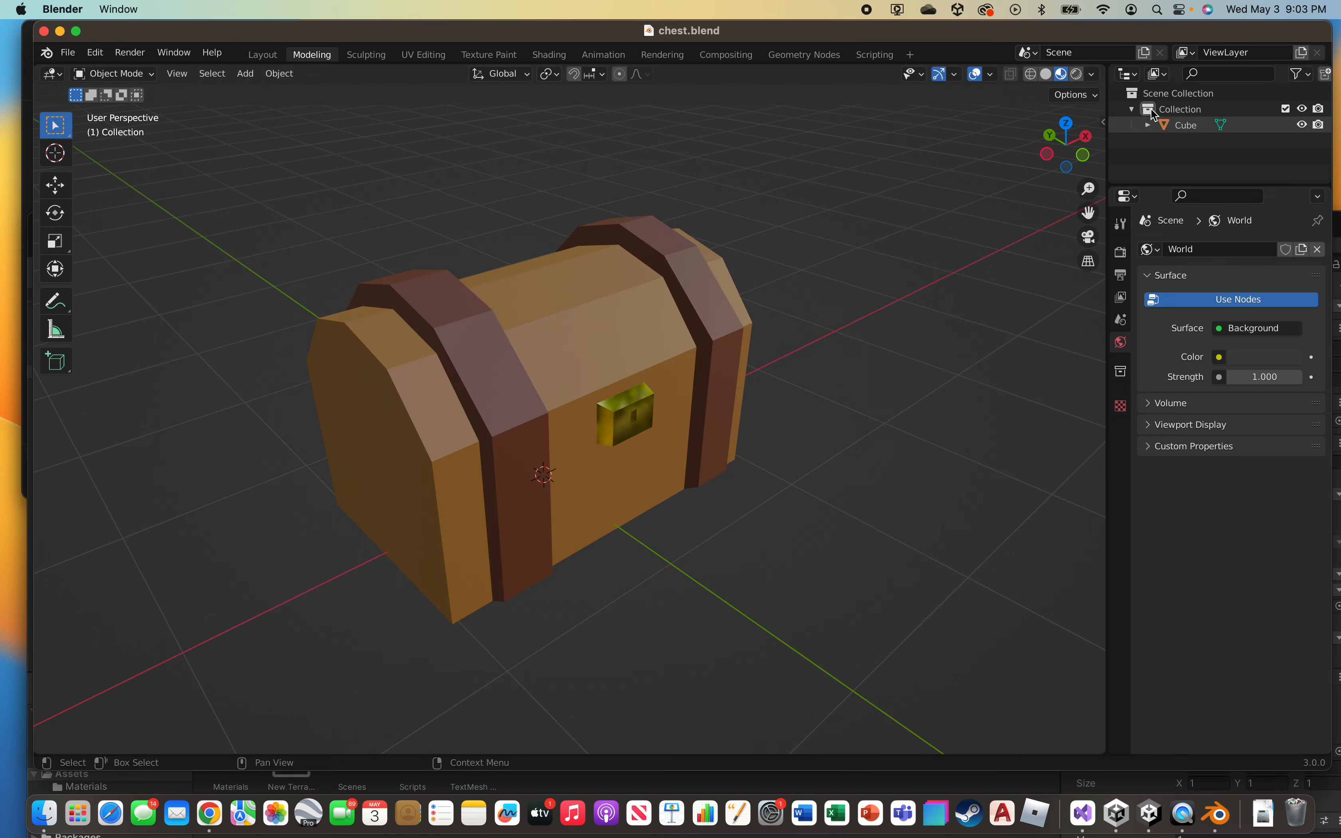
- Move the Blender window out of the way and select chest.fbx in Finder's Treasure chest folder
left_click_drag(801, 42, 797, 669)
left_click_drag(540, 57, 915, 21)
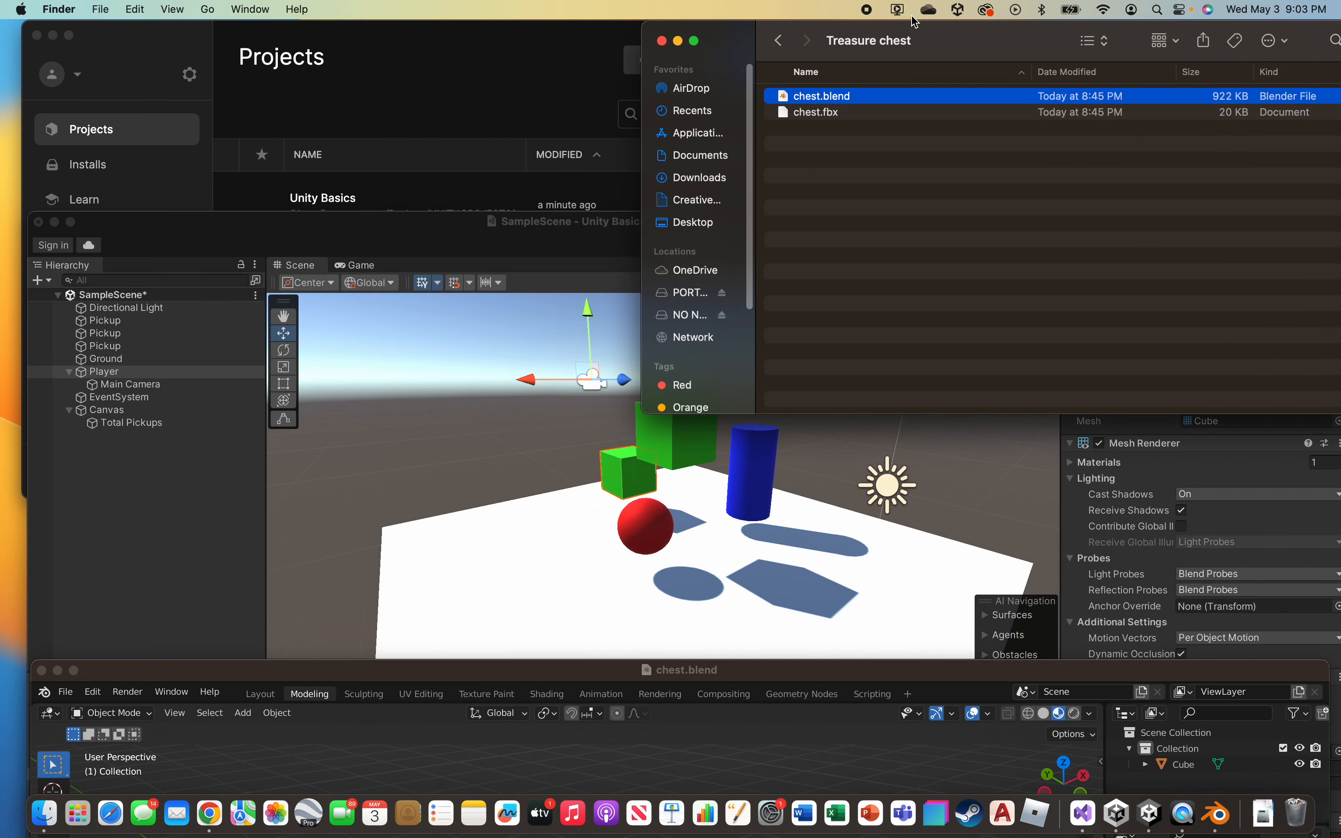
left_click(820, 117)
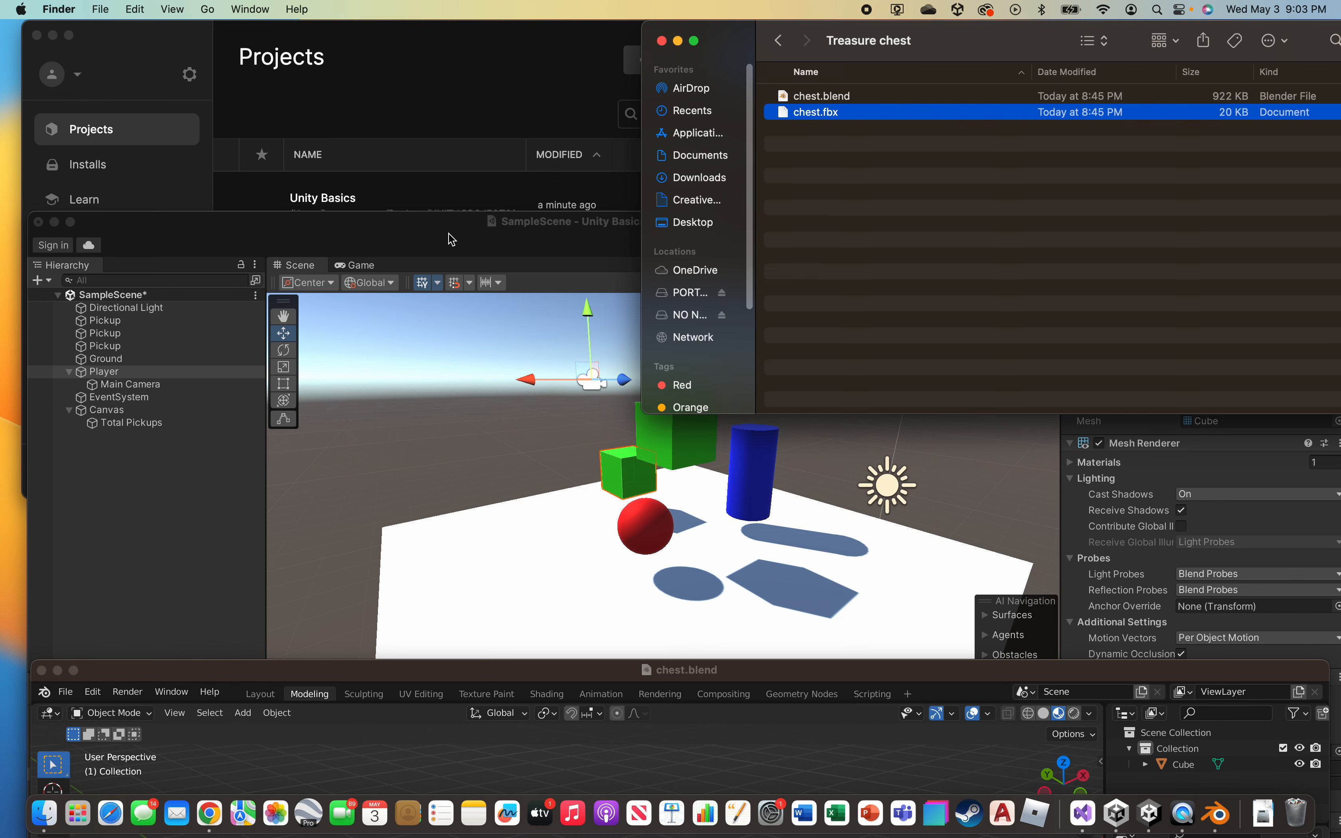
- Rearrange the Unity and Blender windows to uncover the desktop folders, and open the UNITY PROJECTS folder
left_click(440, 242)
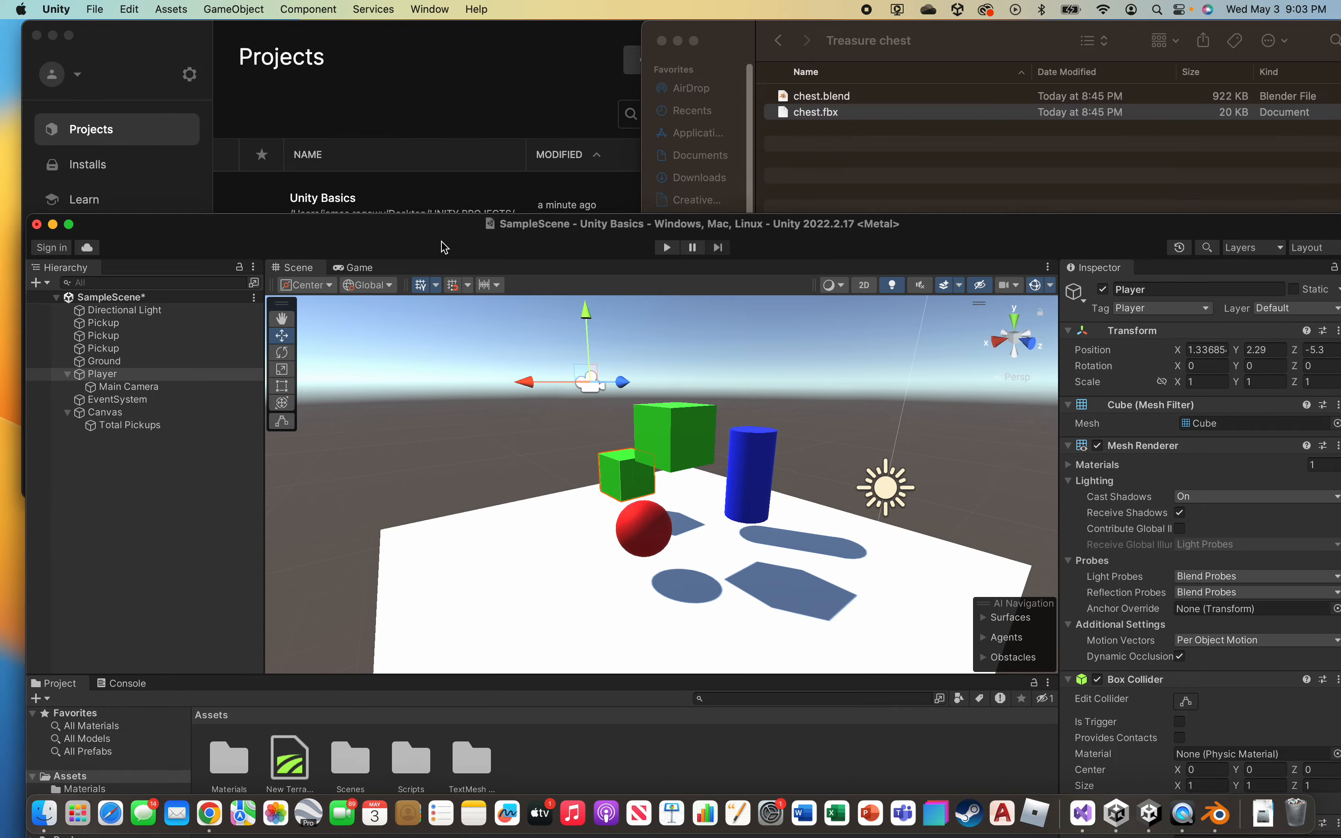
left_click_drag(444, 247, 326, 174)
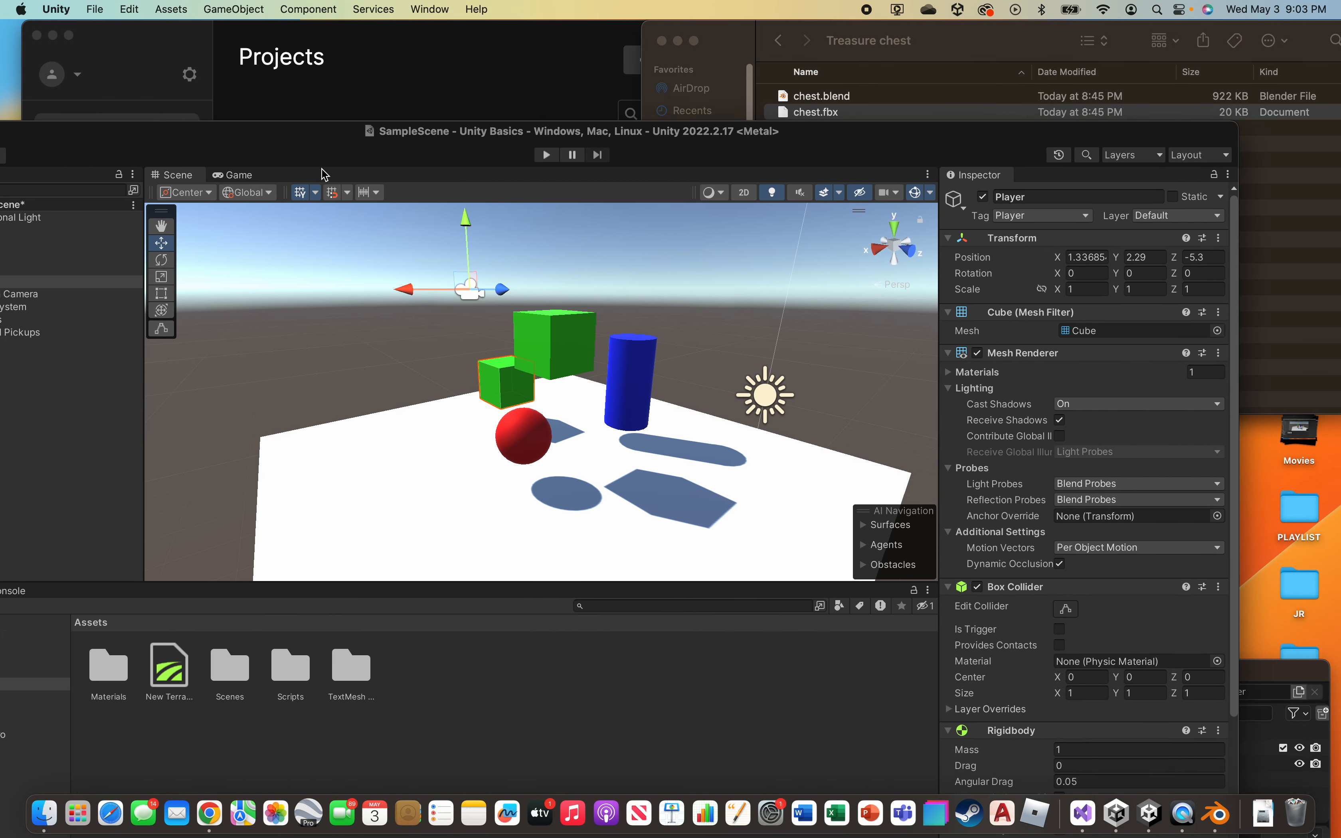
left_click_drag(1303, 671, 932, 731)
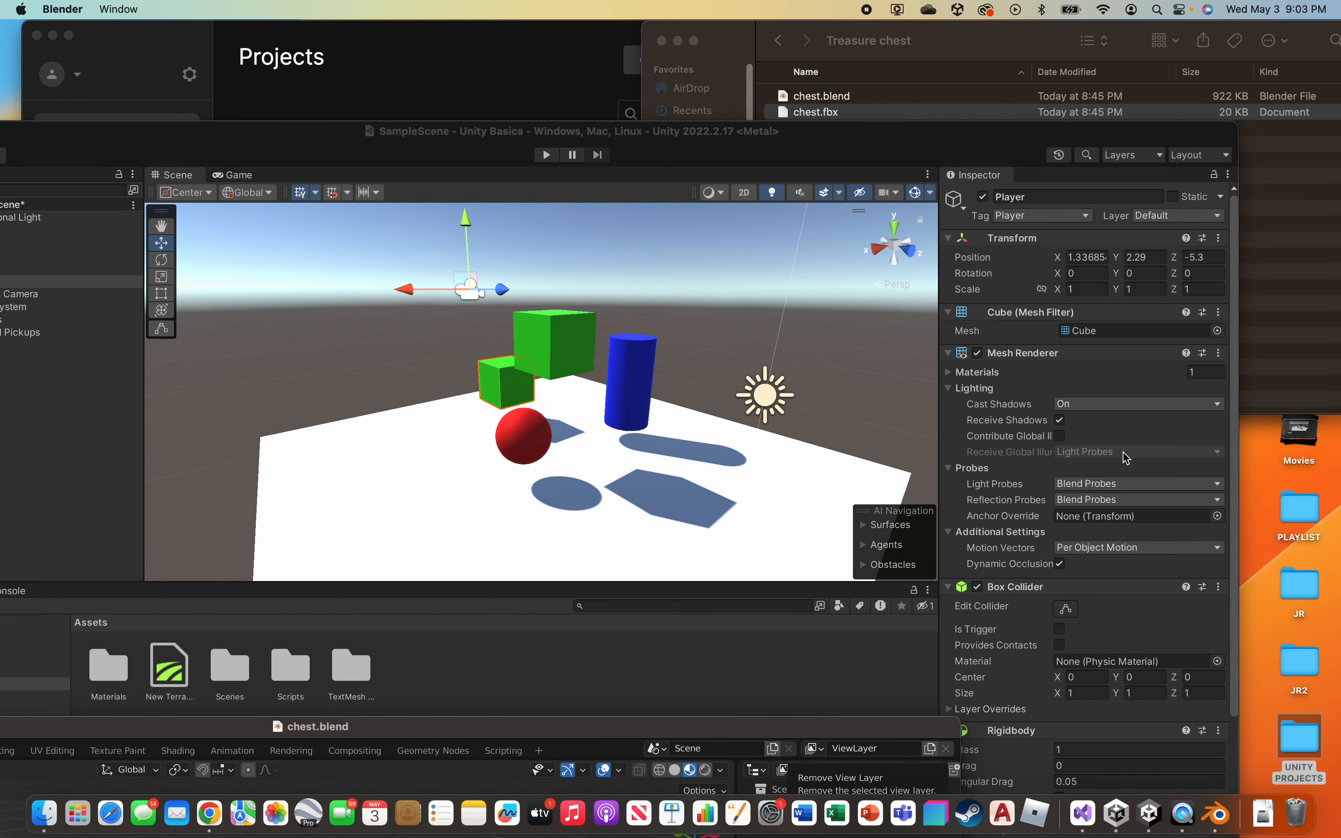
double_click(1298, 745)
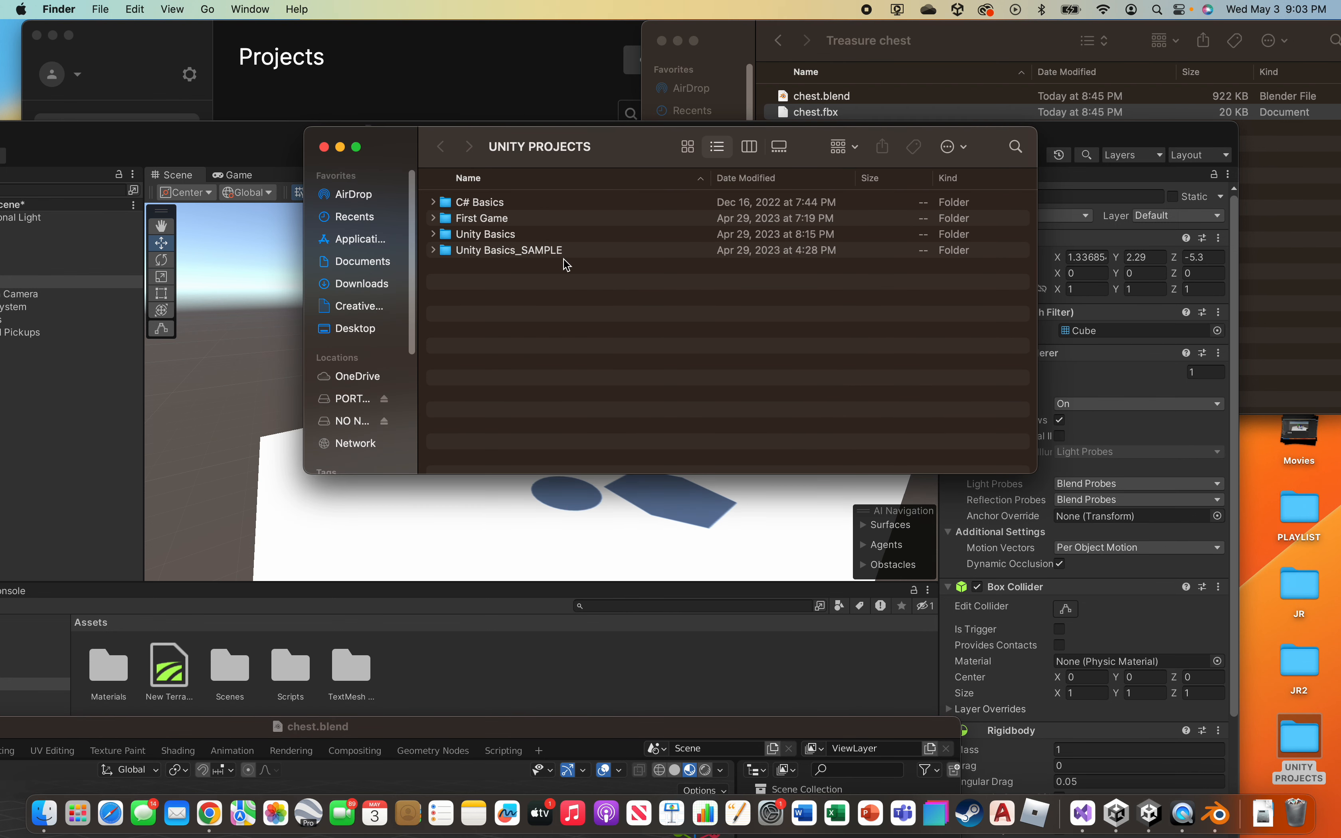
- Put chest.fbx from the Treasure chest folder into the Assets folder of the Unity Basics project
double_click(496, 235)
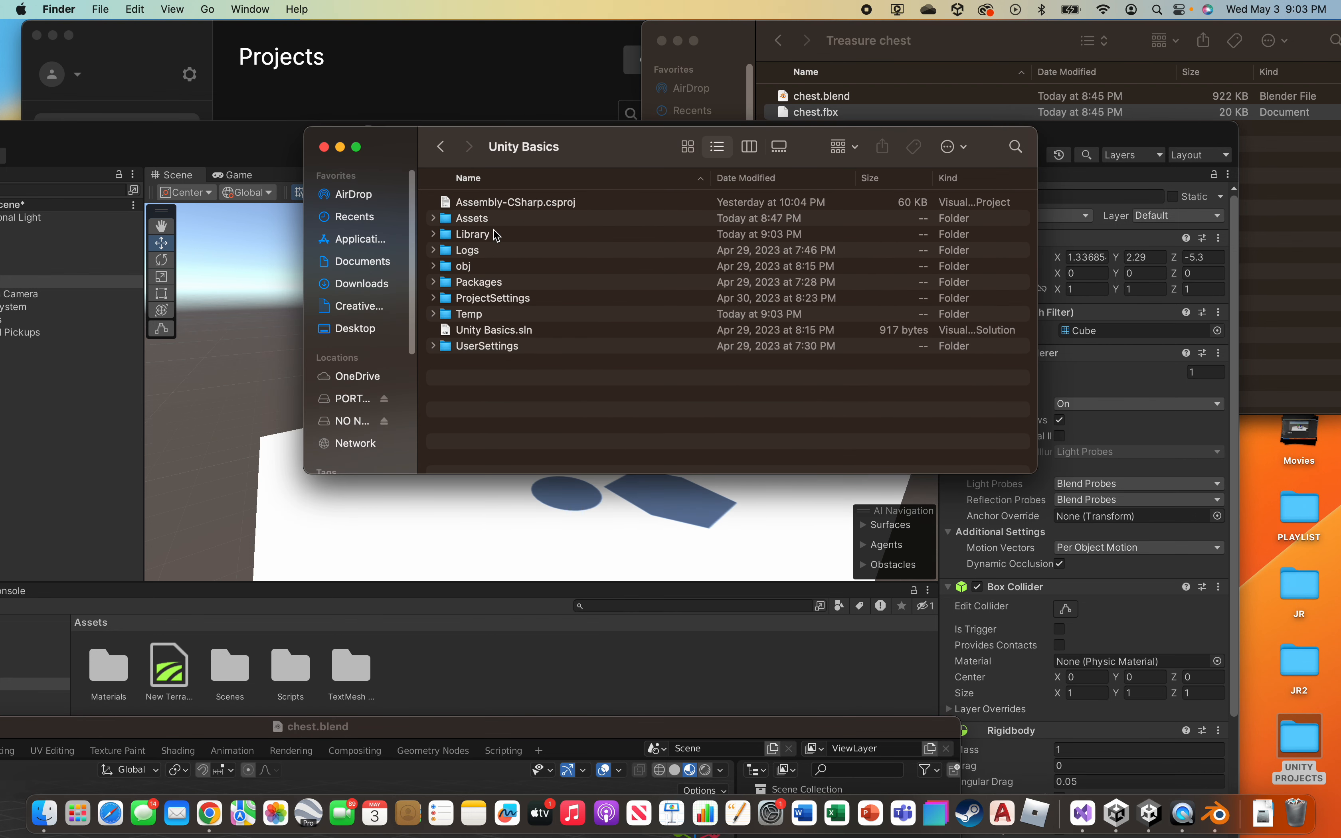
double_click(470, 219)
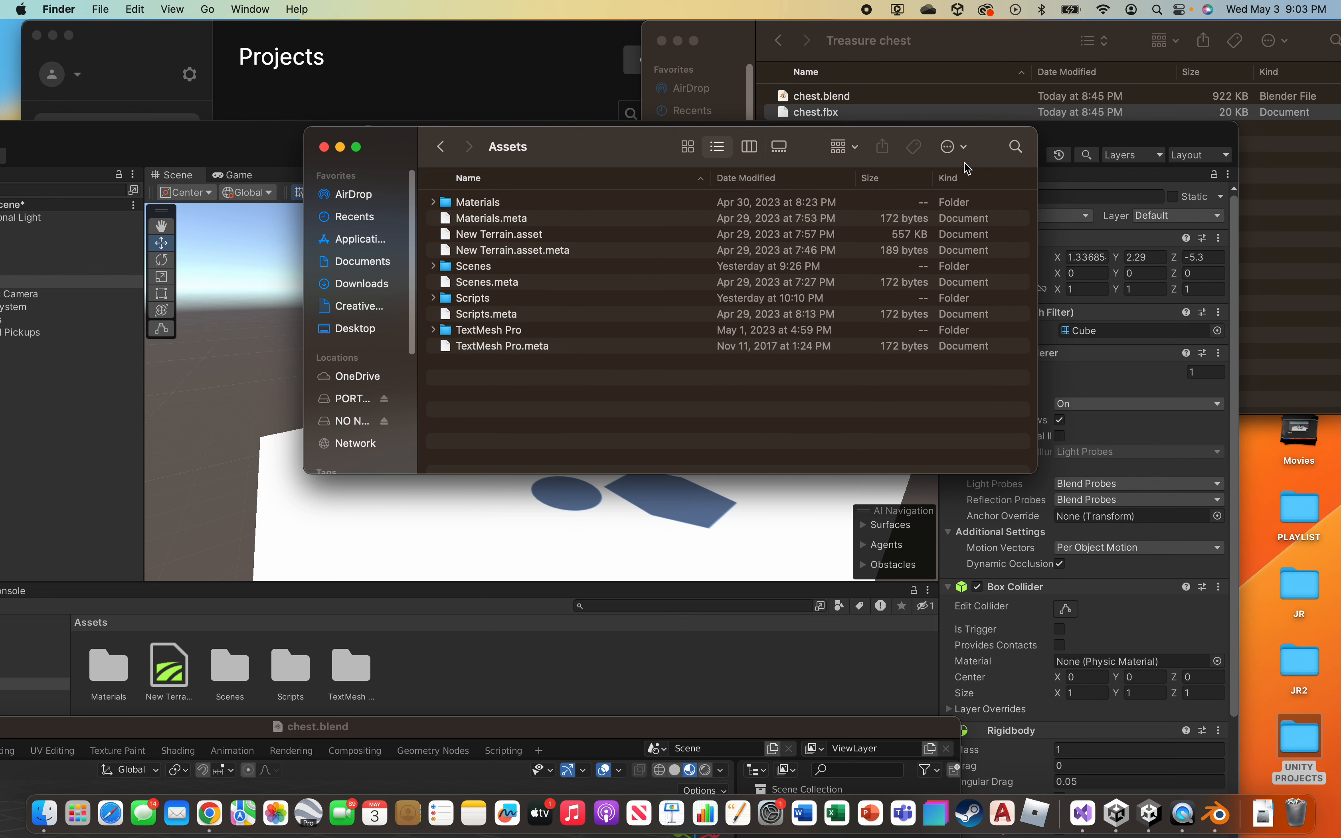
left_click(922, 58)
left_click_drag(814, 114, 507, 385)
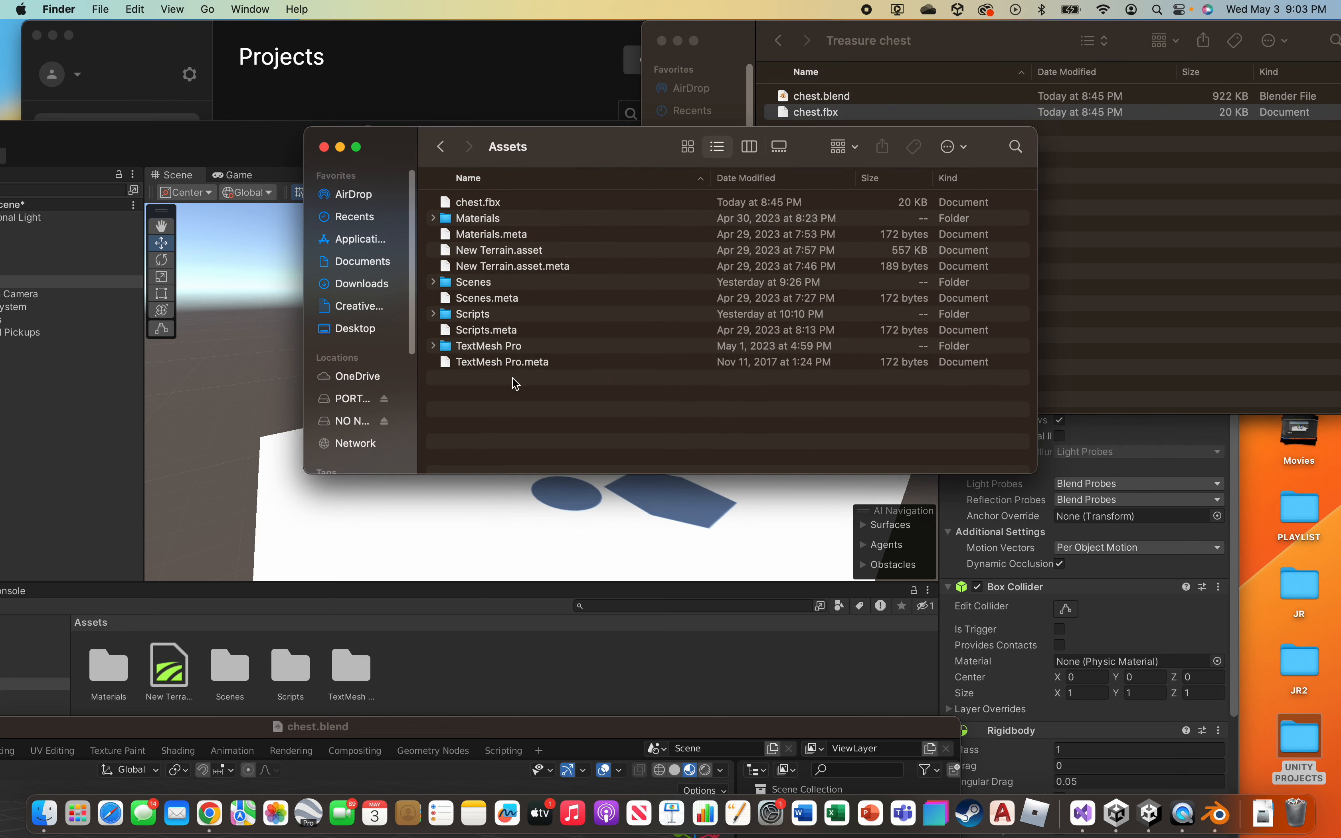
- Bring the Unity window fully into view, select the imported chest asset and turn its preview to see the front
left_click(279, 144)
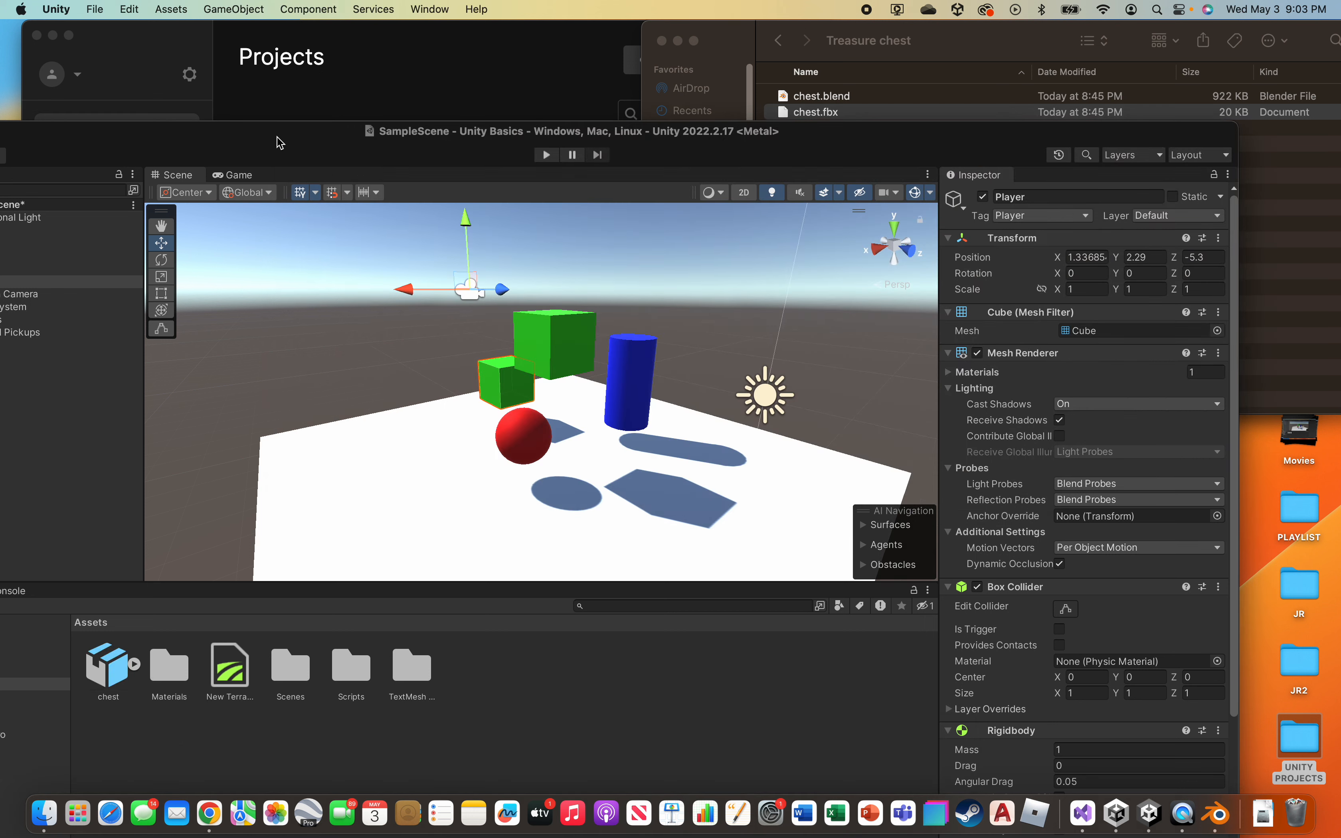
left_click_drag(270, 146, 415, 43)
left_click(253, 592)
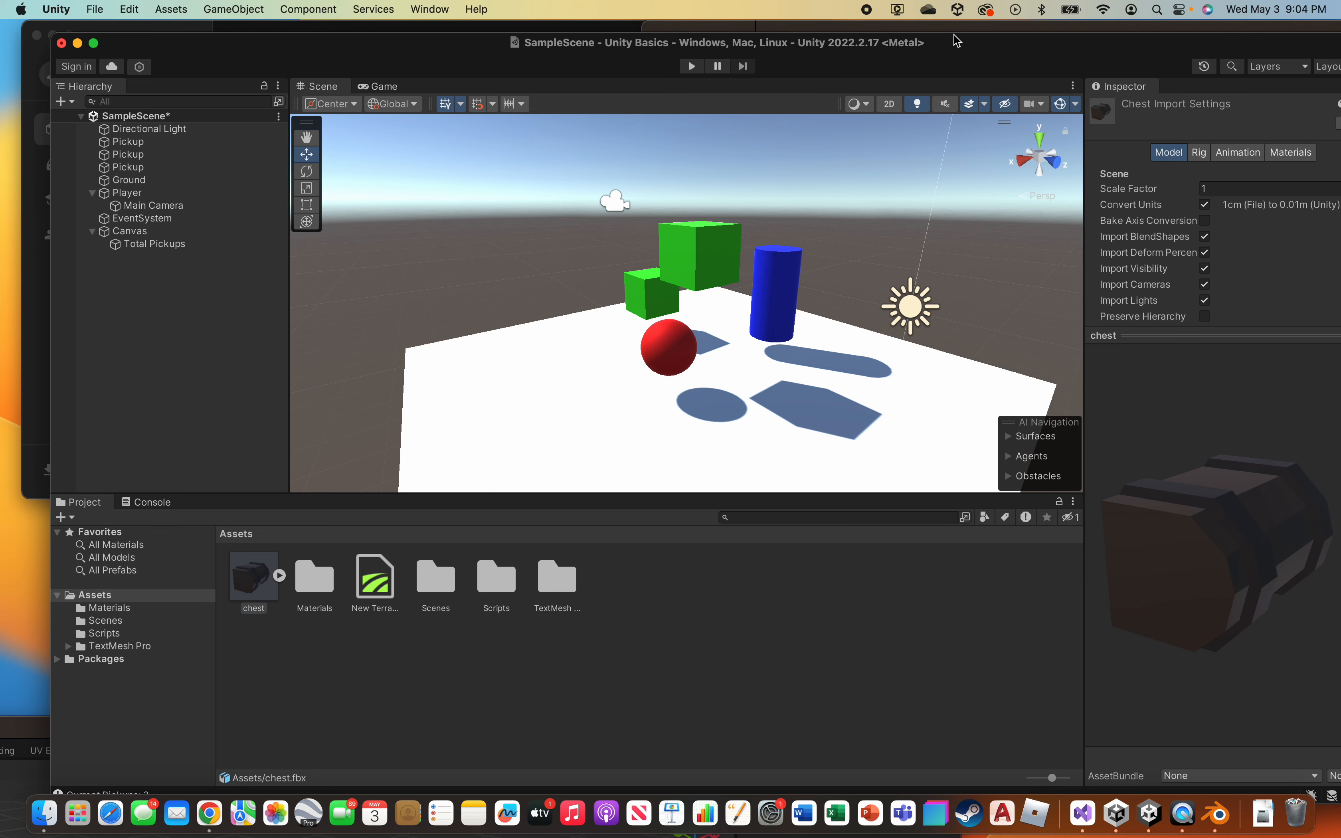
left_click_drag(982, 55, 939, 48)
left_click_drag(1161, 516, 1164, 477)
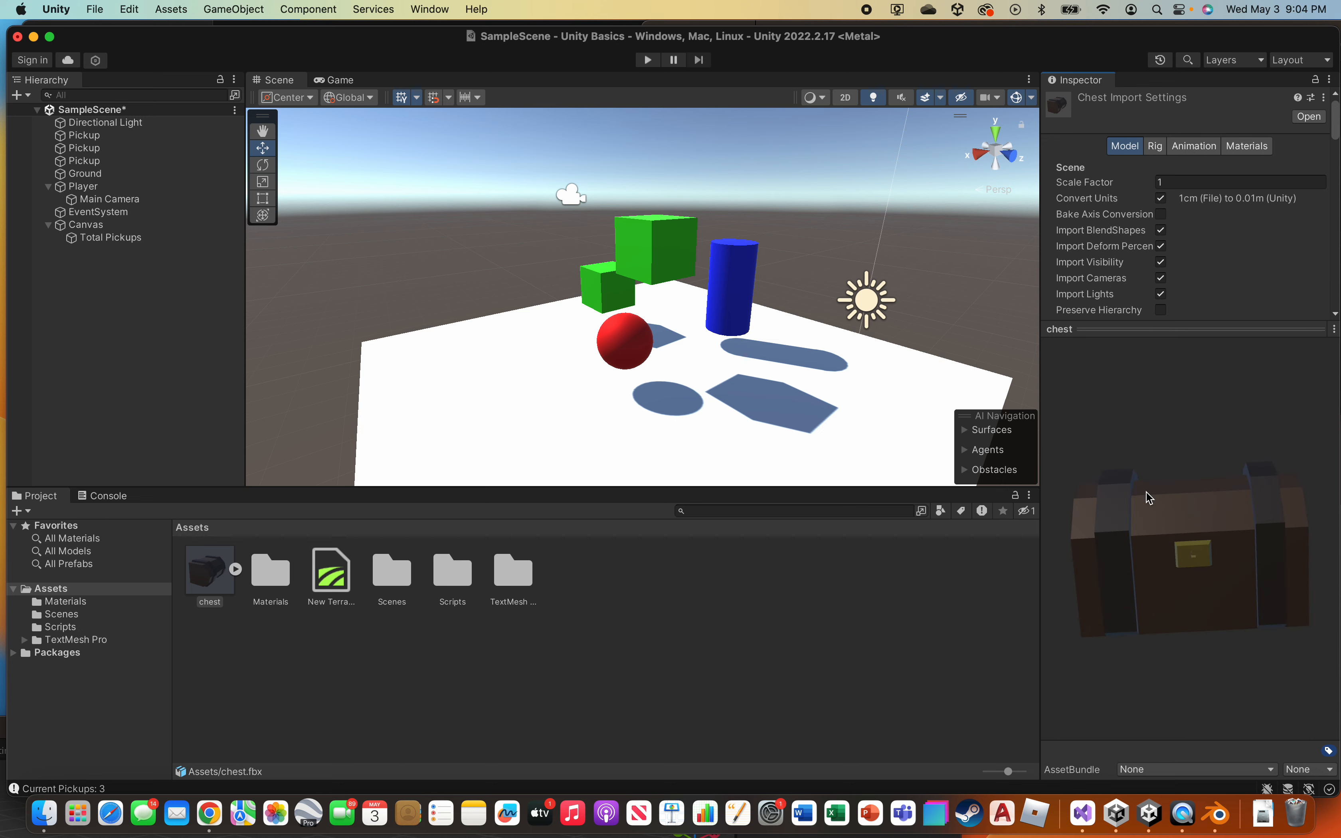
- Expand the chest asset, inspect its Cube mesh and its three materials, and collapse it again
left_click(237, 571)
left_click(236, 571)
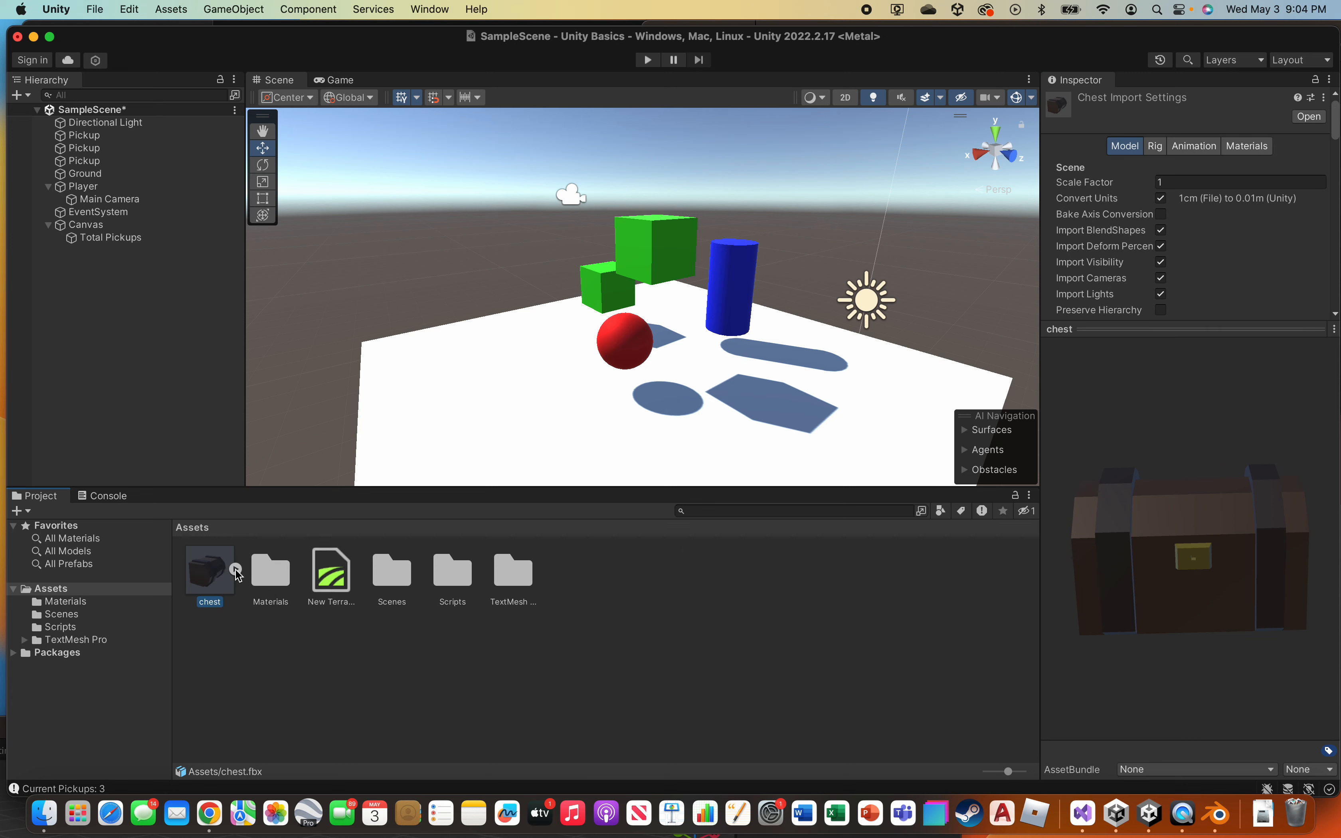
left_click(237, 571)
left_click(279, 577)
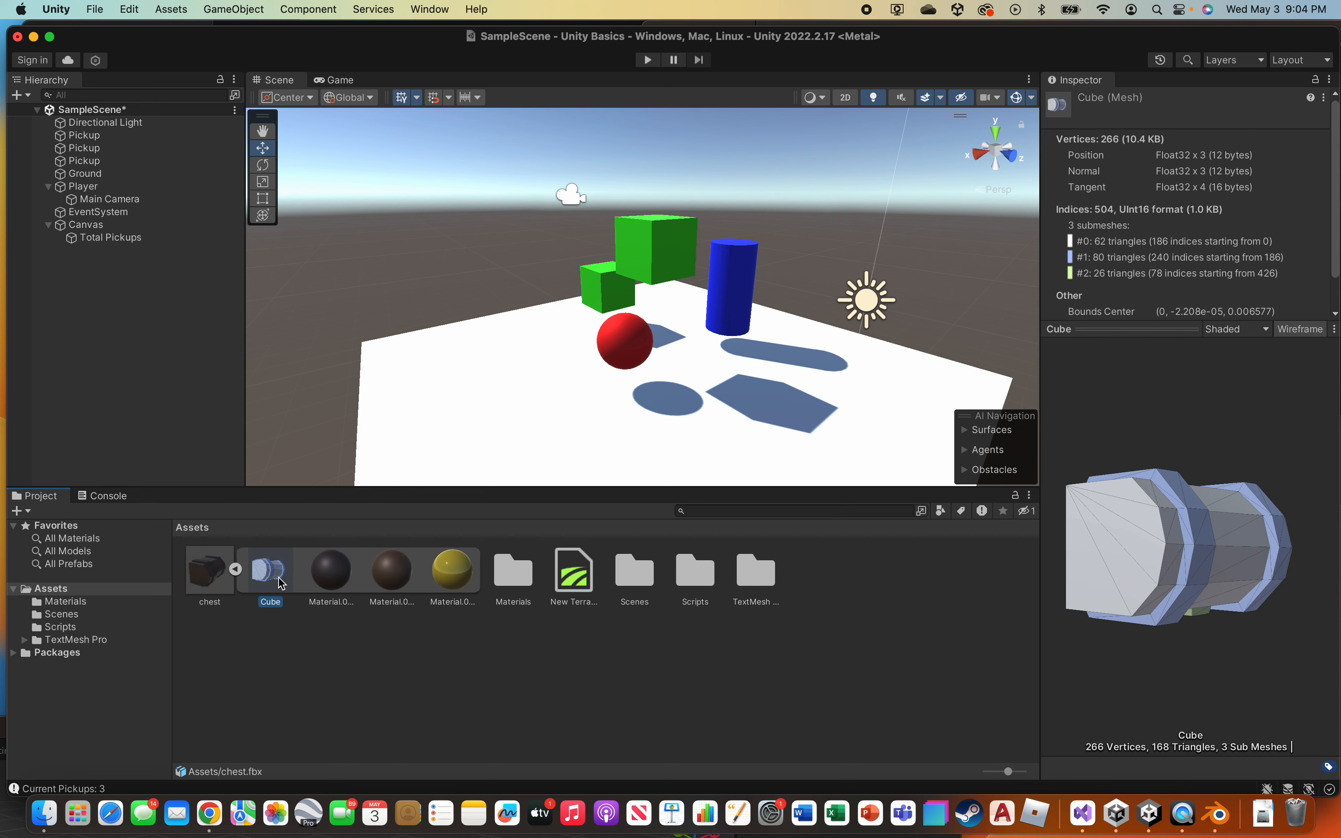
left_click(329, 582)
left_click(392, 574)
left_click(444, 577)
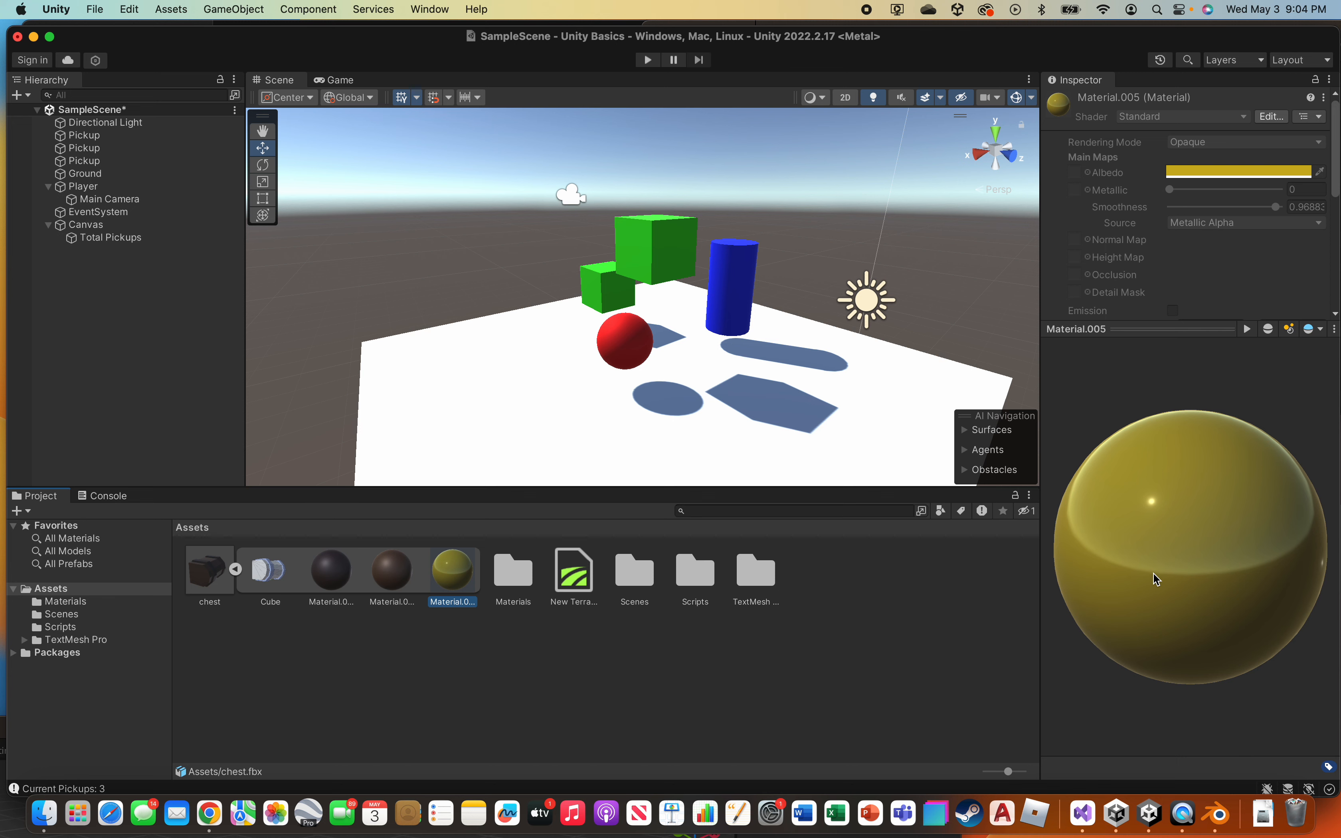
left_click(238, 571)
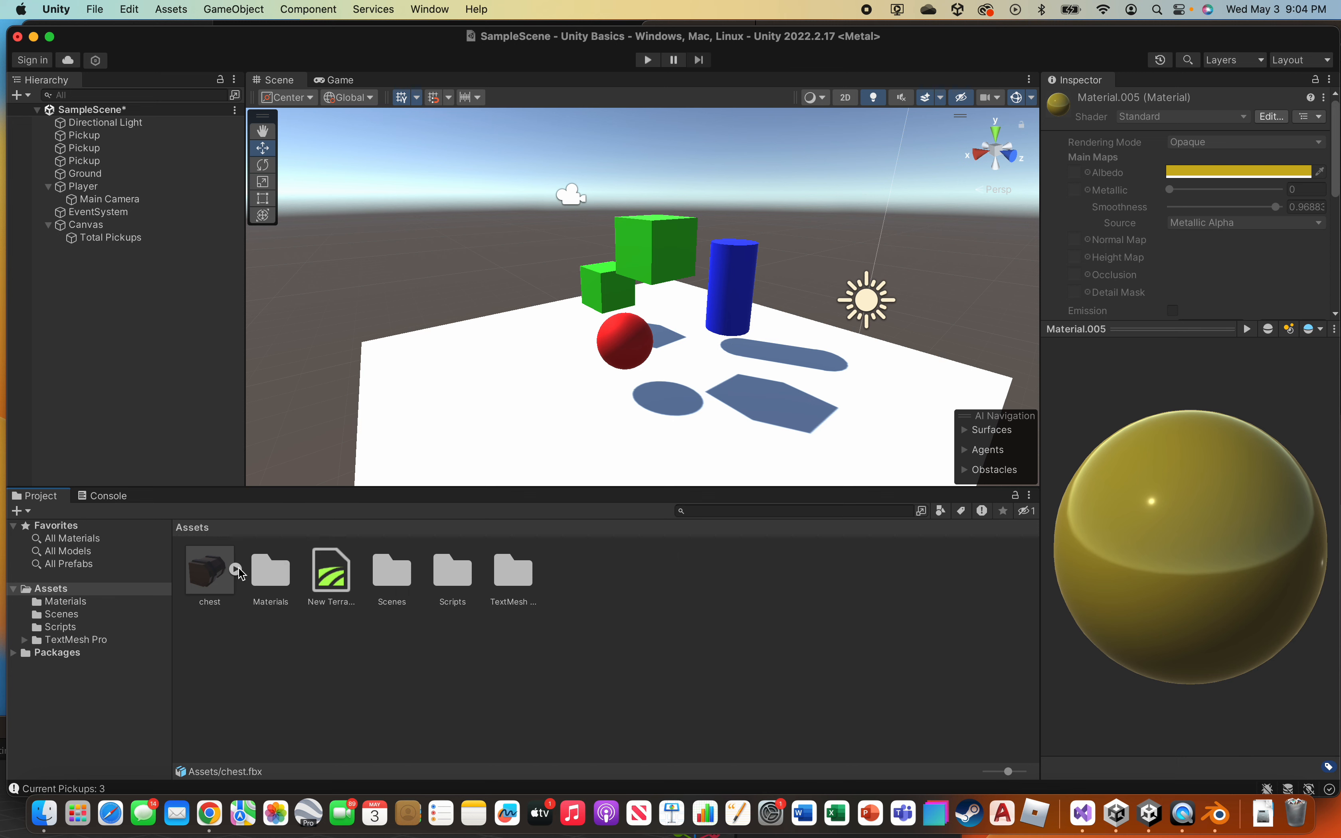
- Place the chest model from the project assets into the scene, on the ground near the red sphere
left_click(218, 579)
left_click_drag(216, 579, 513, 379)
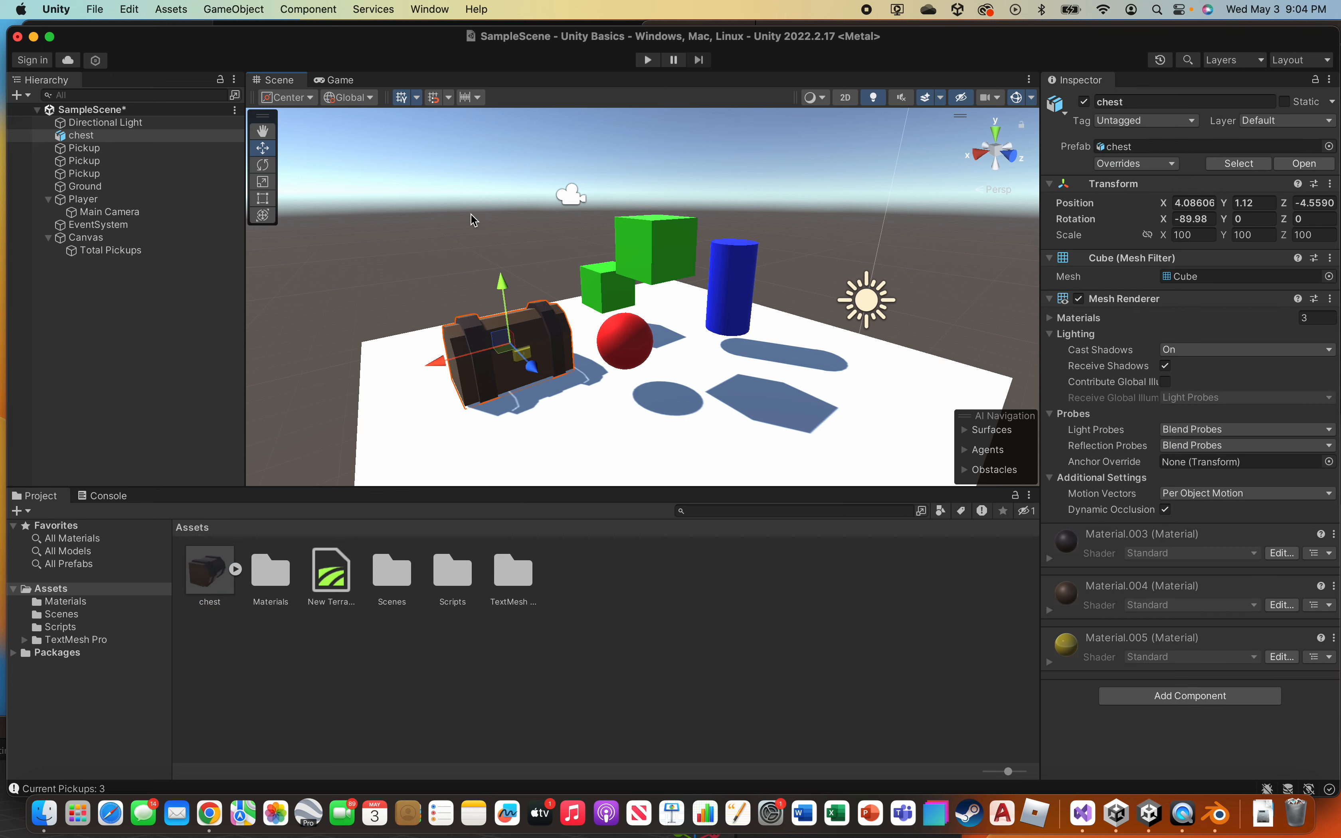
scroll(492, 375, "up", 3)
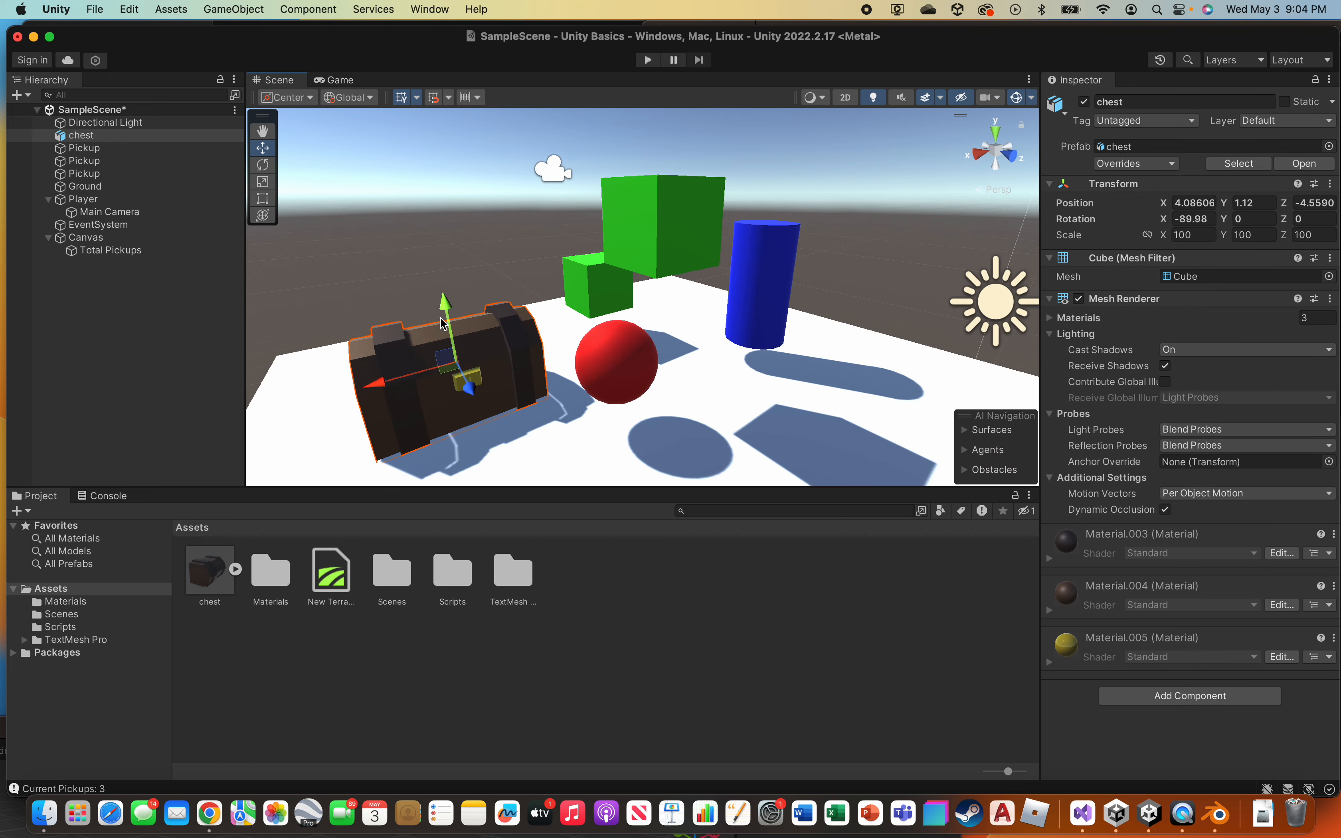
scroll(463, 379, "down", 2)
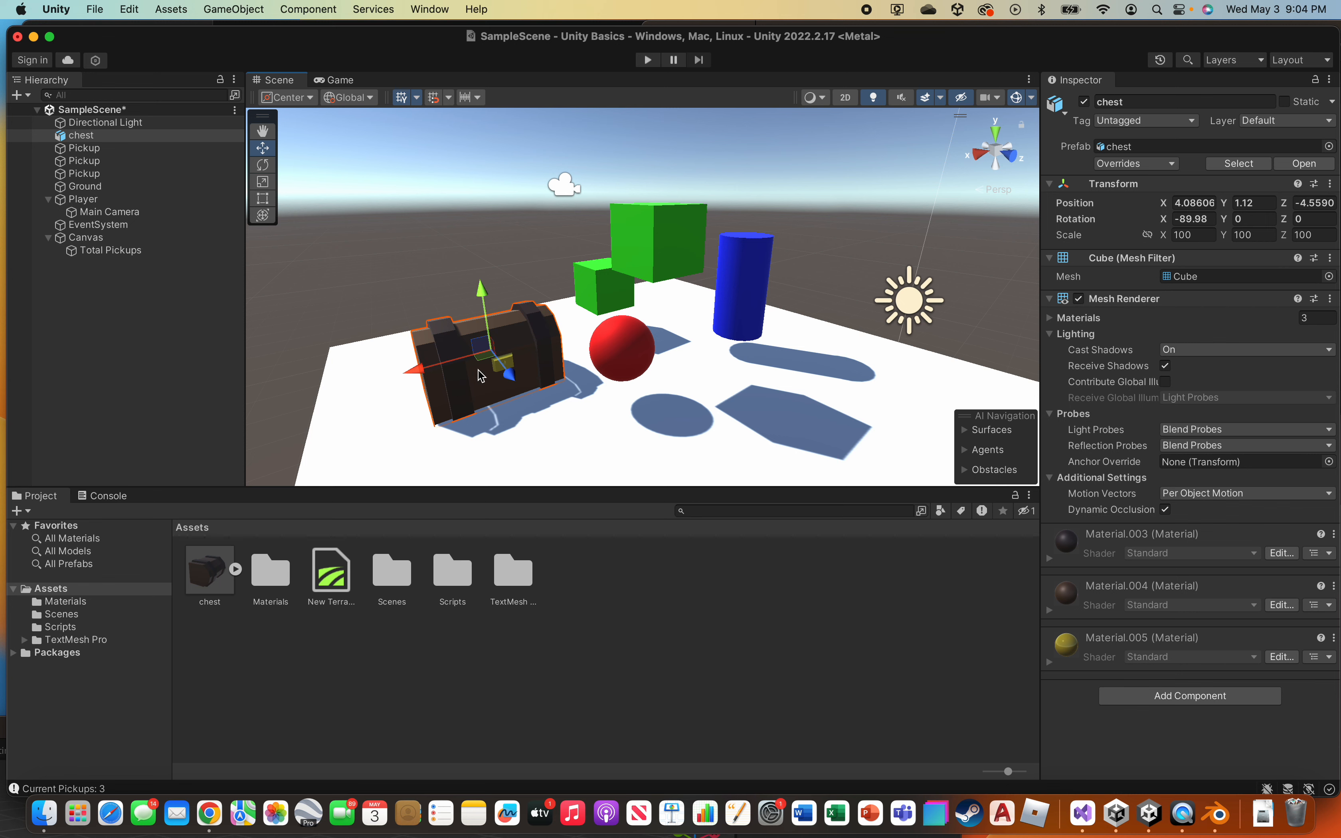
- With the Transform tool, move the chest to about X 3.9, Y 1.07, Z -2.81 and rotate it to about -135.6 on Z
left_click(262, 215)
left_click_drag(416, 360, 774, 109)
left_click_drag(546, 365, 613, 409)
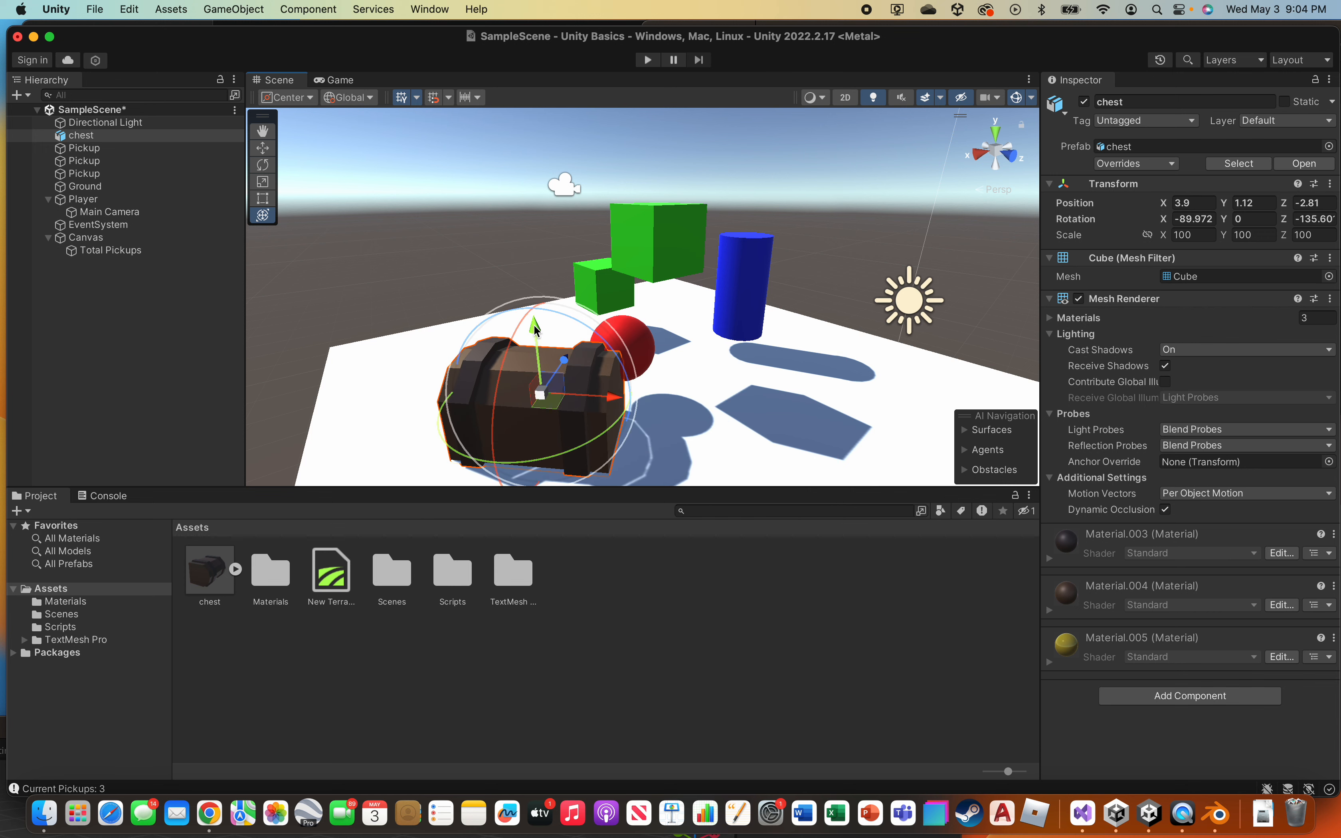
mouse_move(534, 325)
left_mouse_down()
mouse_move(536, 339)
mouse_move(537, 328)
left_mouse_up()
left_click(544, 392)
left_click(544, 392)
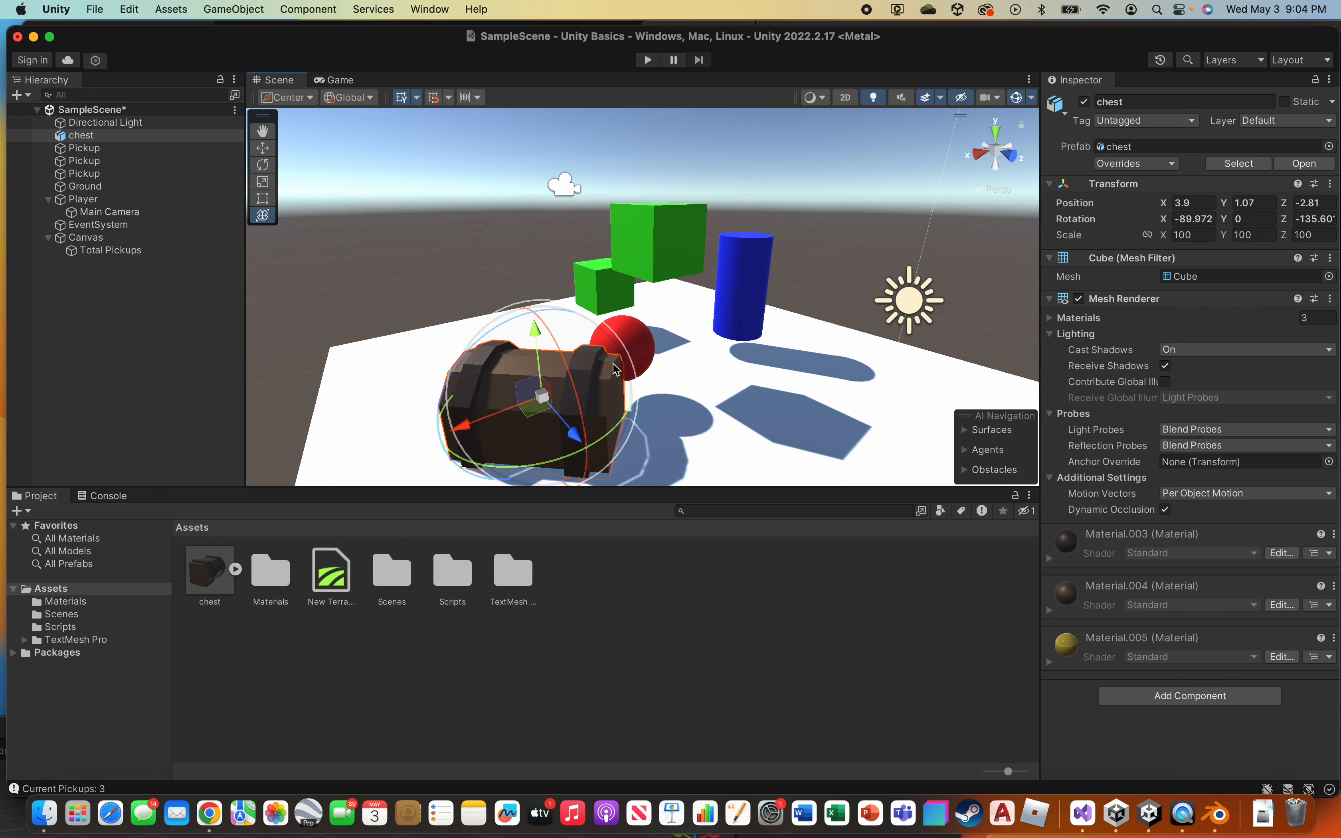
- Compare the chest's components with the colliders and rigidbodies on the Pickup objects and the Player cube
left_click(635, 335)
left_click(753, 299)
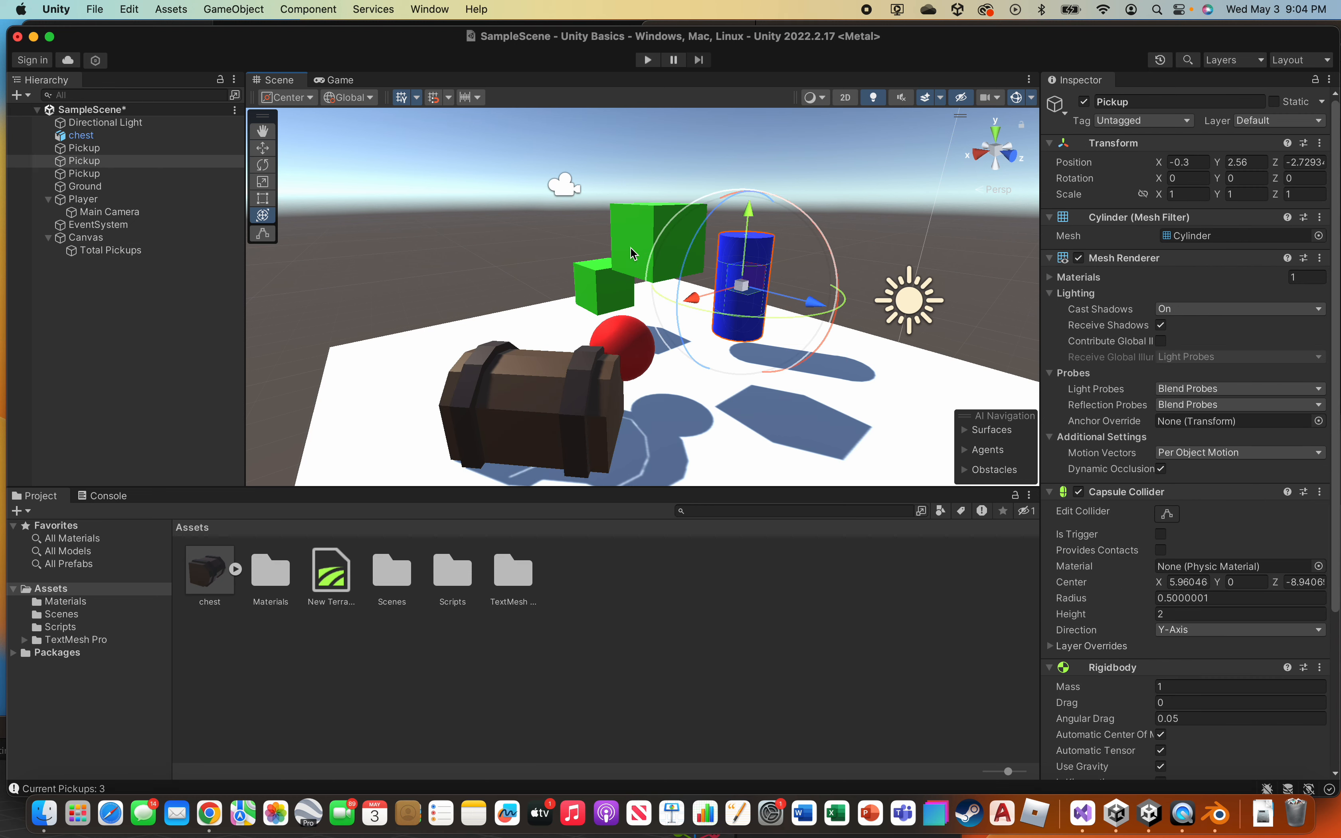
left_click(478, 247)
left_click(546, 398)
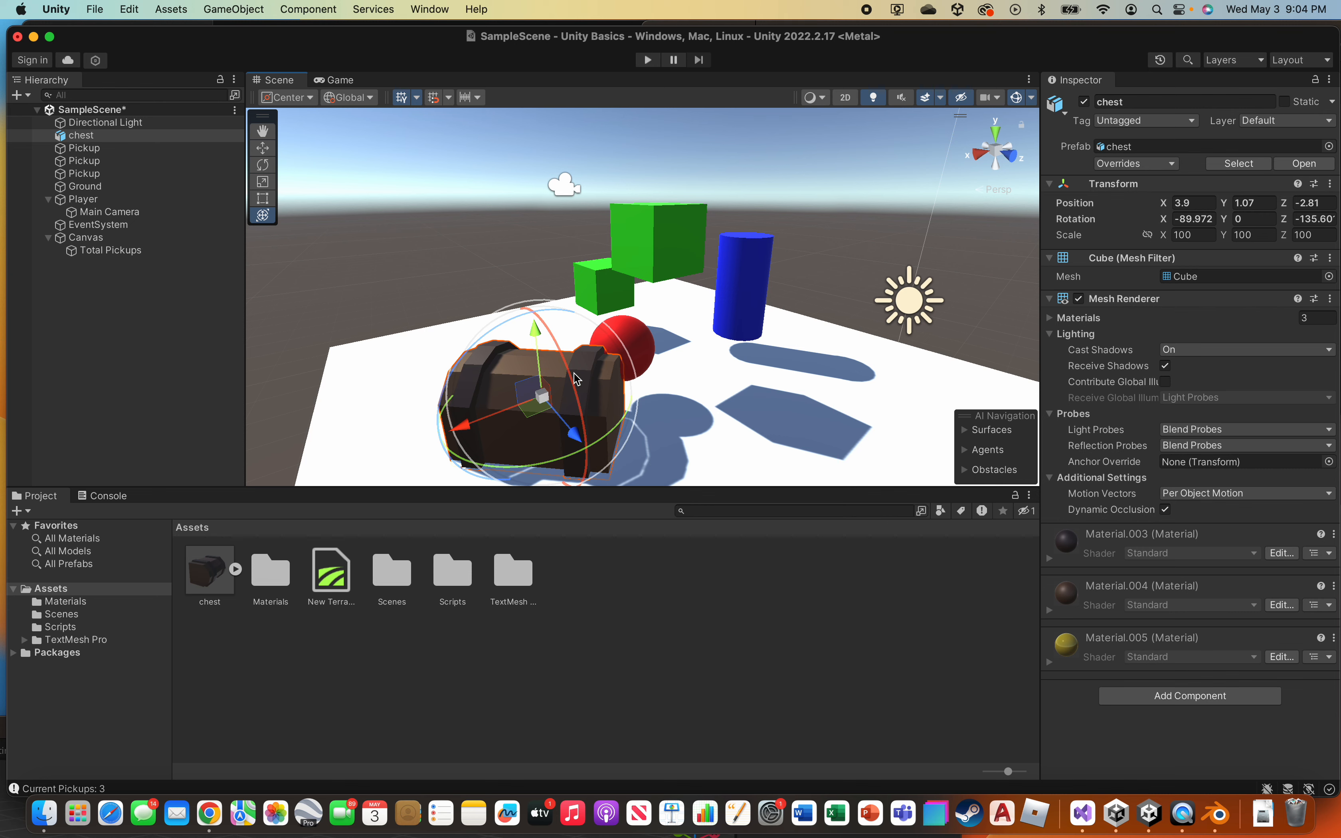
left_click(601, 275)
left_click(589, 296)
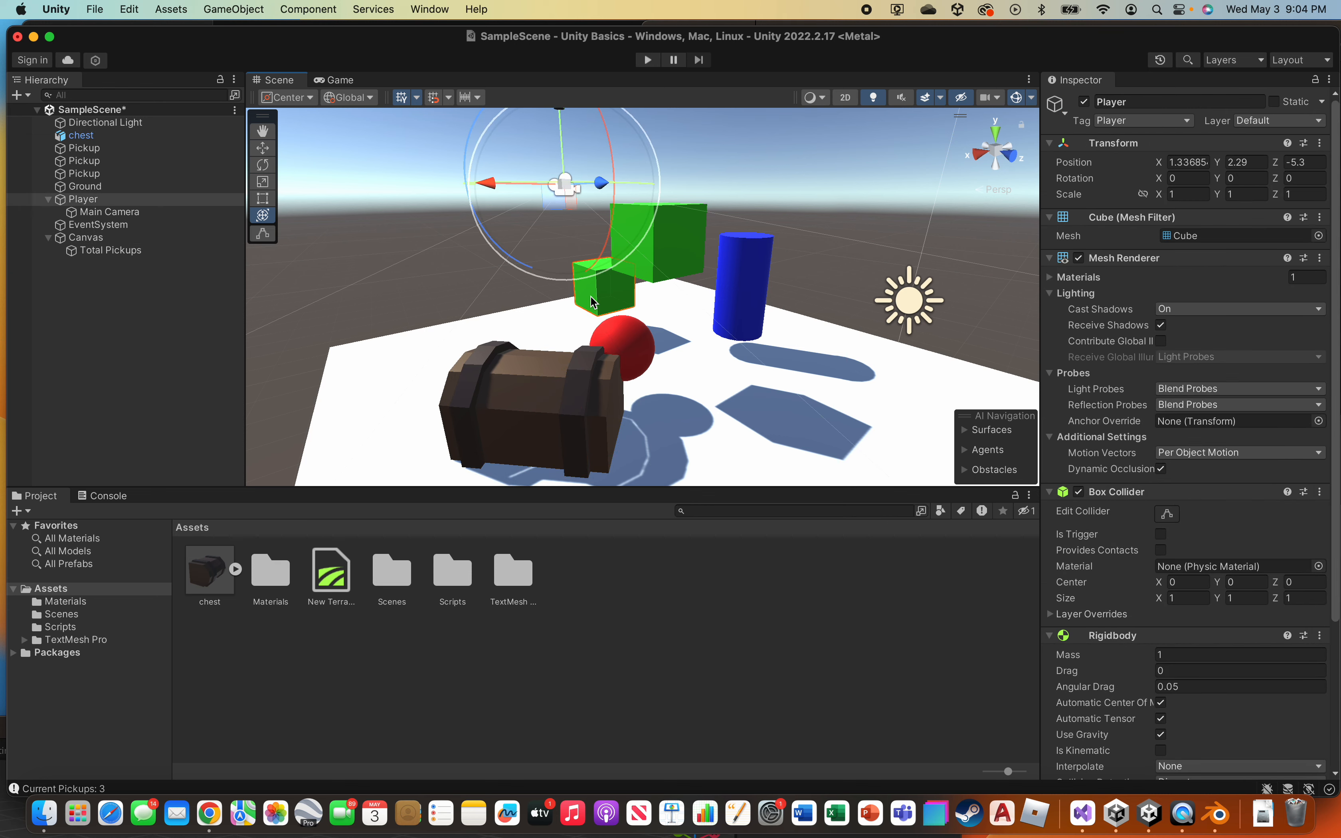
left_click(530, 392)
left_click(571, 395)
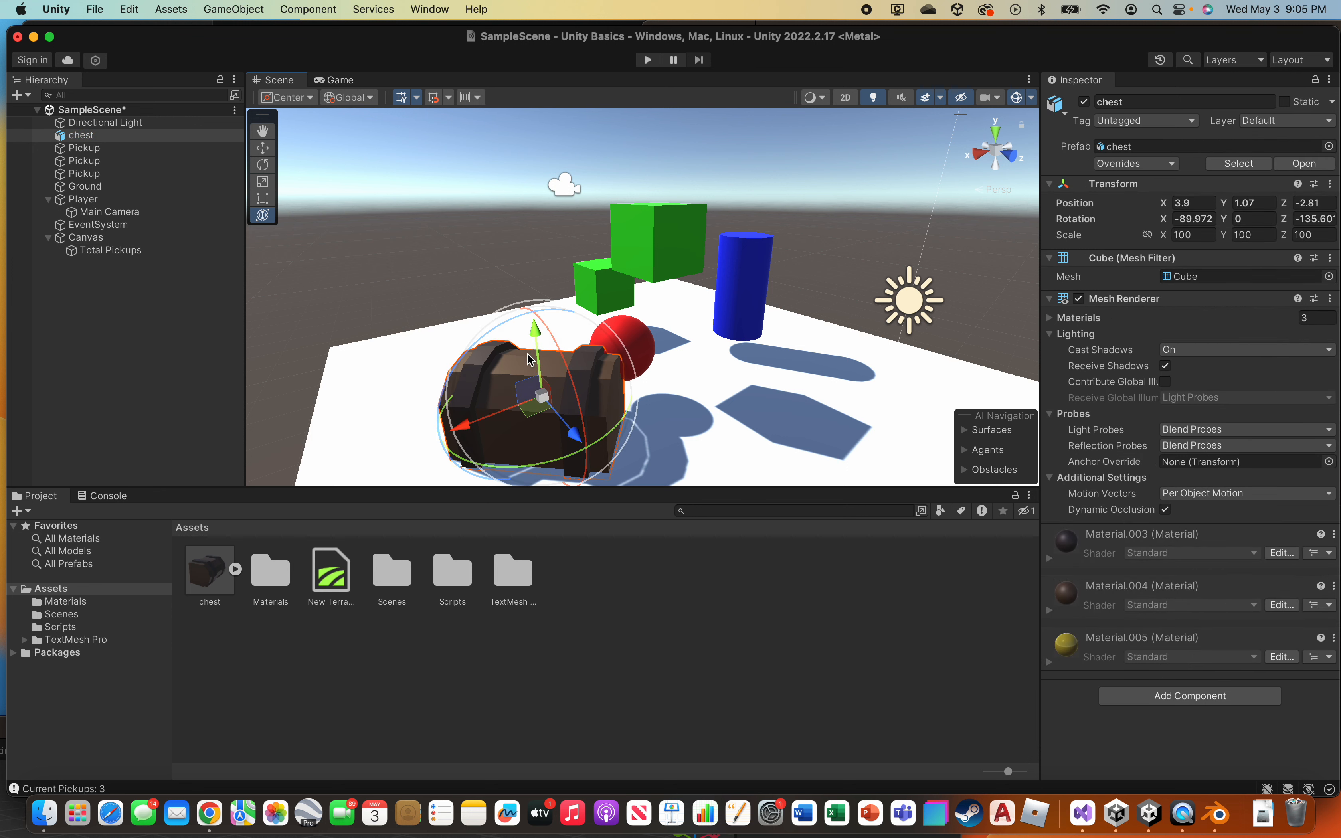
- Add a Mesh Collider component to the chest
left_click(1179, 696)
type("Pic")
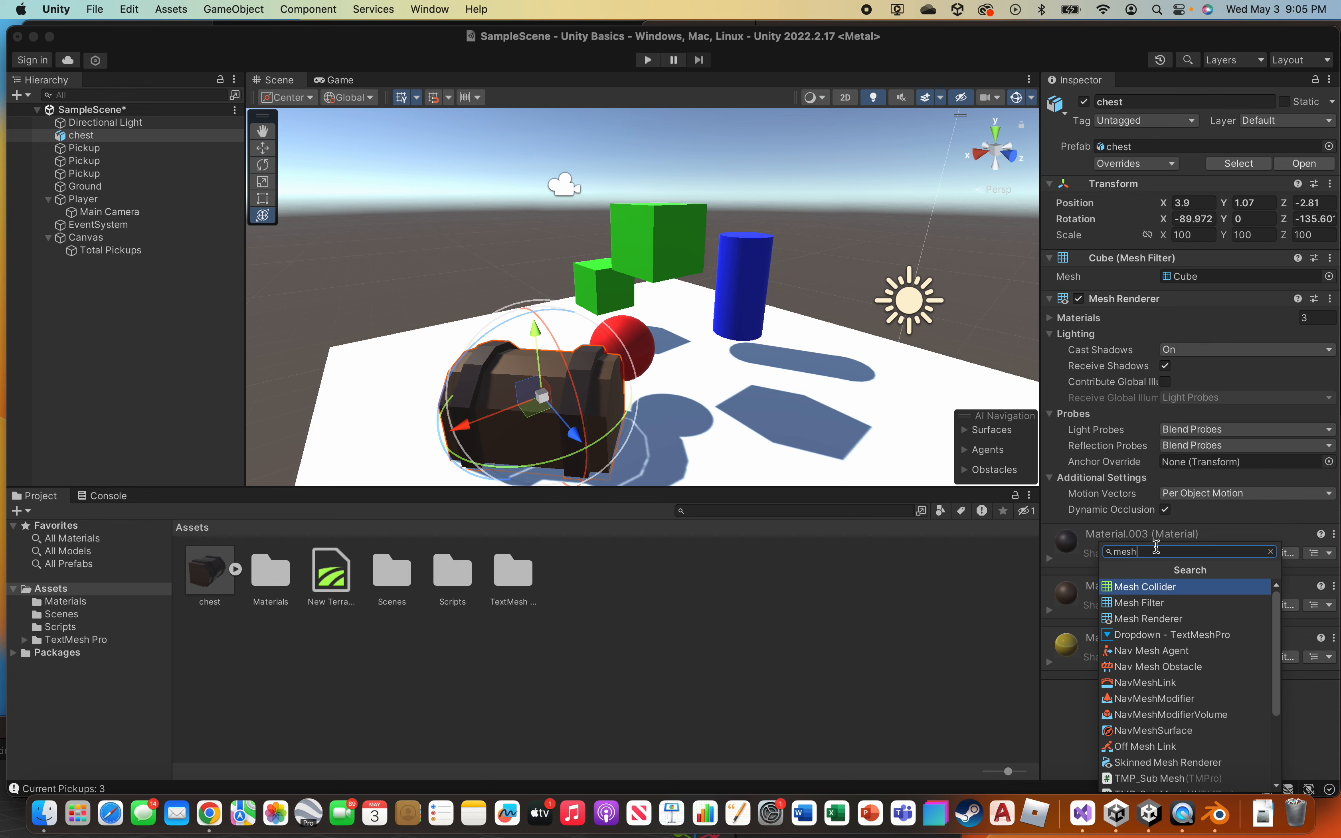
left_click(1147, 586)
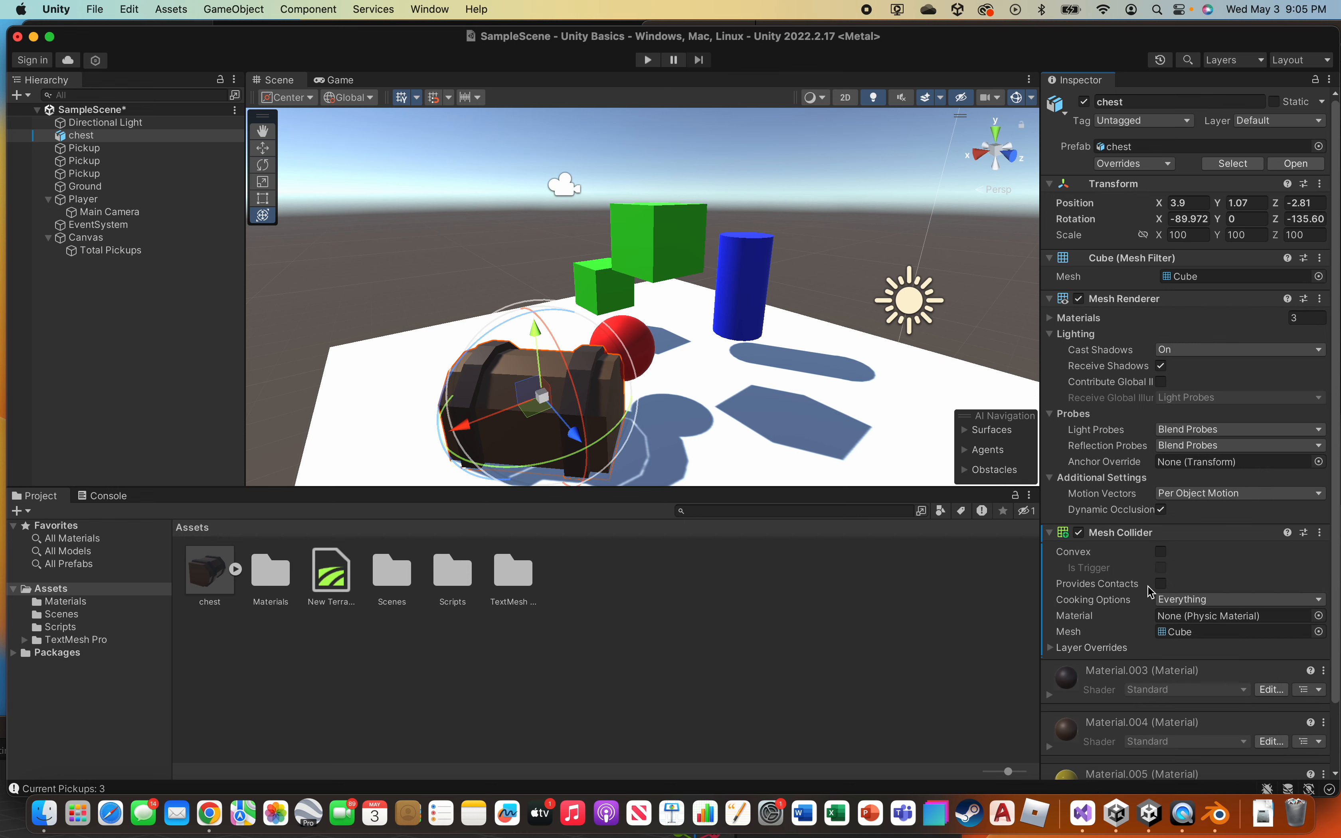
- Run the game and steer the Player cube into the pickups to test collecting them
right_click_drag(454, 268, 749, 304)
left_click(648, 60)
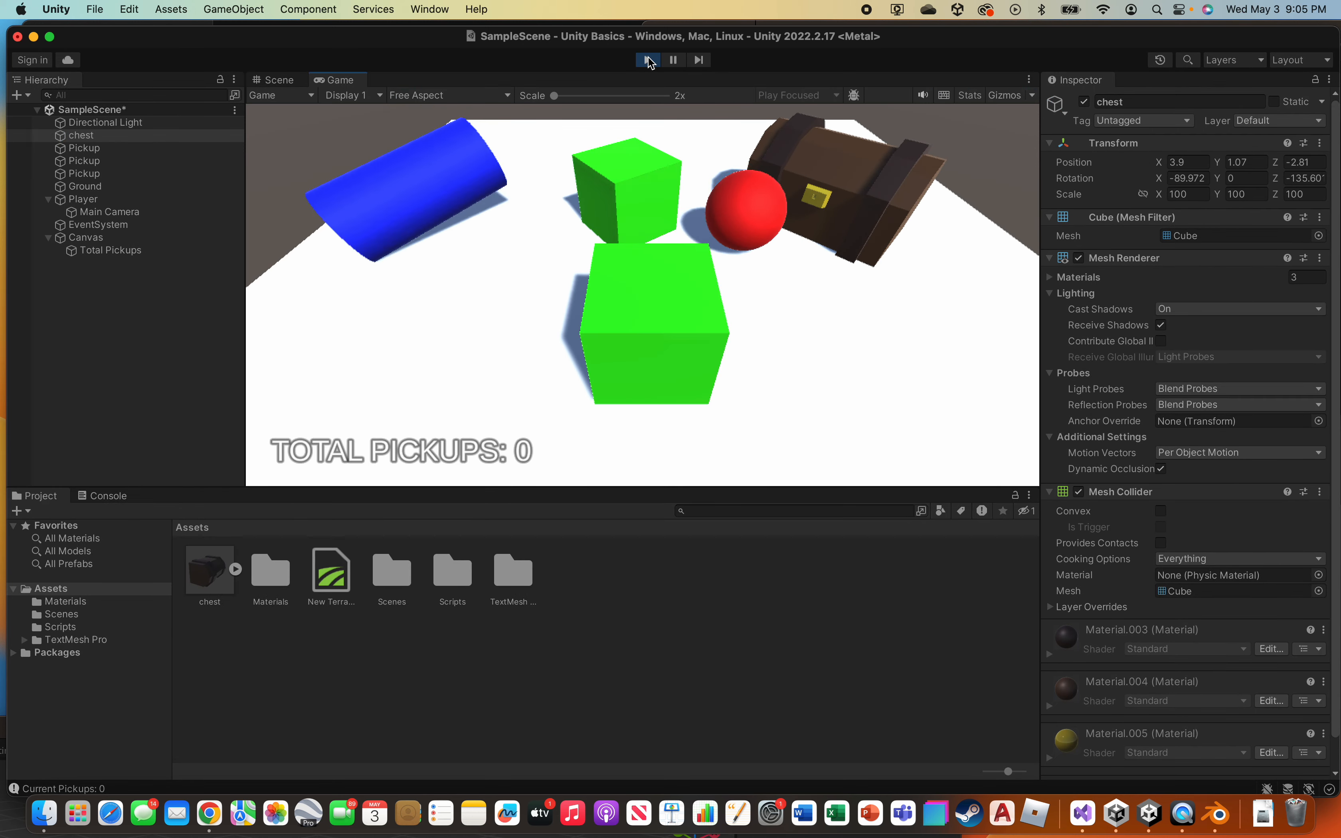
key("w")
key("d")
key("w")
key("w")
key("a")
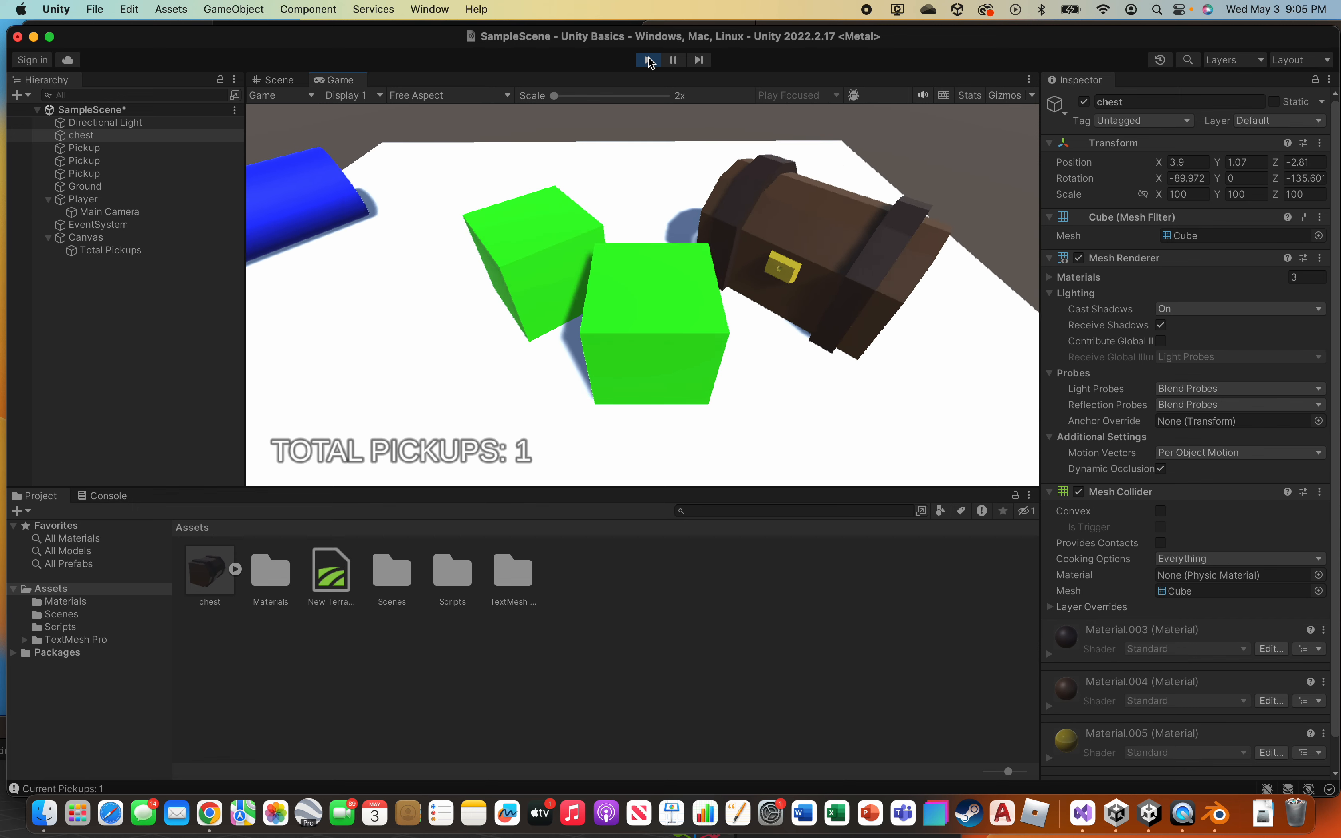
key("w")
key("w")
key("w")
key("a")
key("d")
key("s")
key("d")
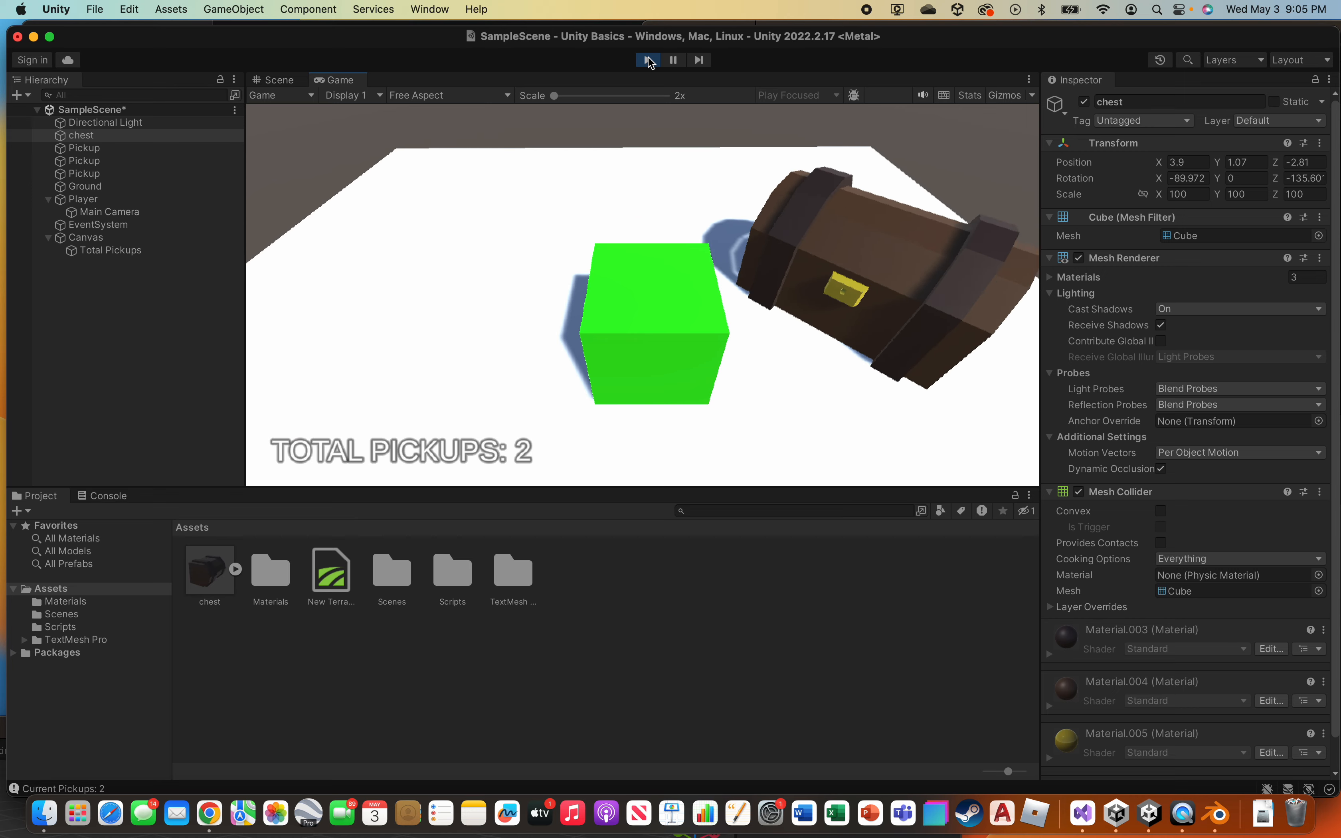
- Steer the Player cube against and around the chest to test its collision, and stop the game
key("w")
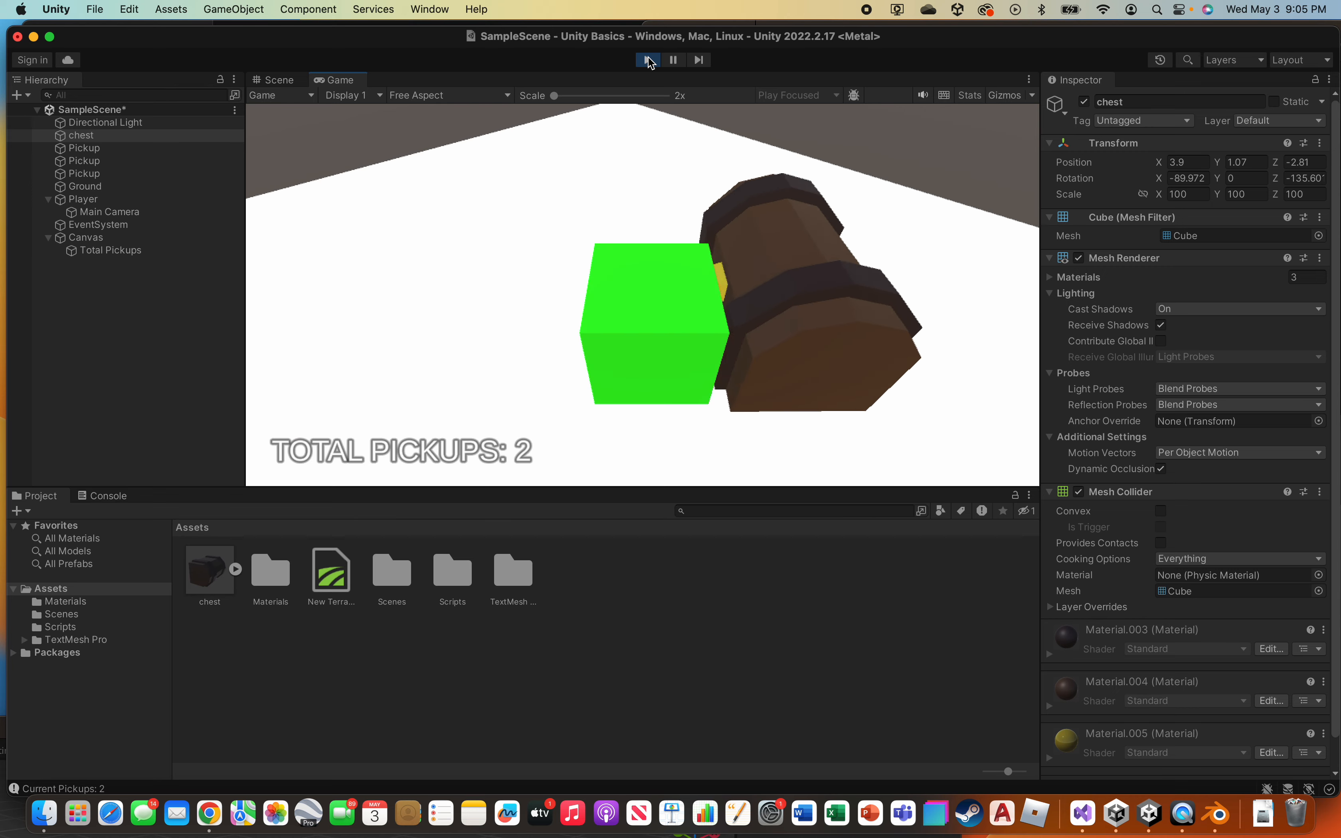
key("a")
key("w")
key("d")
key("d")
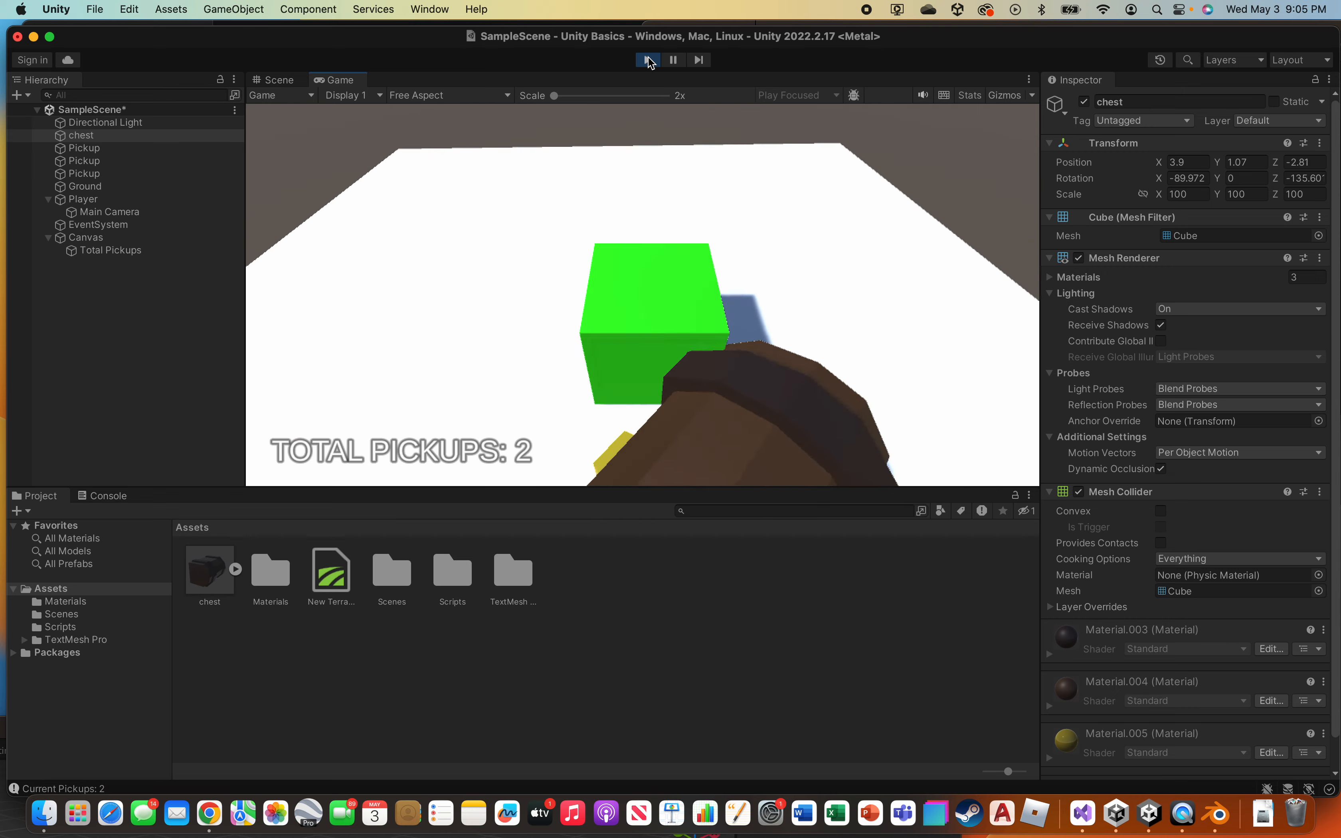
key("a")
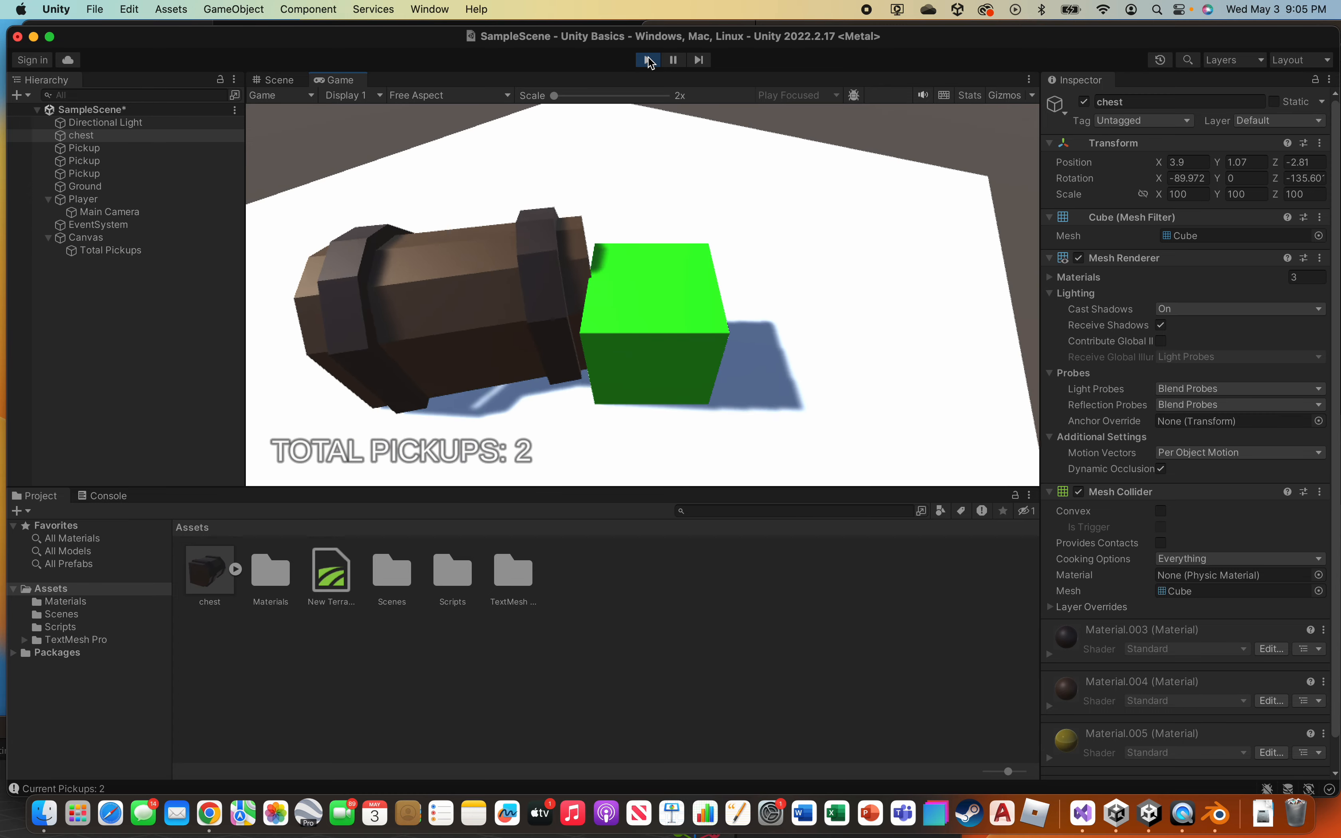
key("s")
key("a")
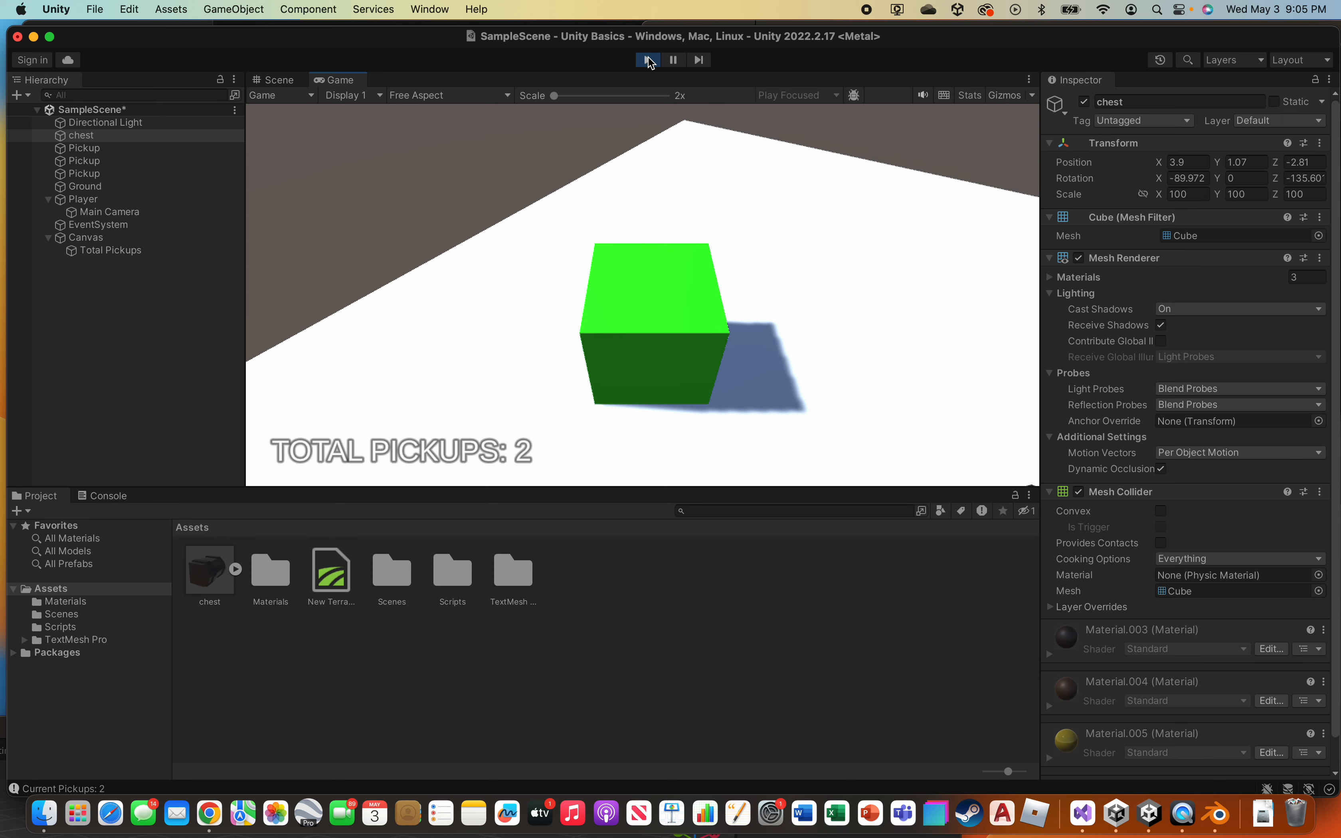
left_click(649, 60)
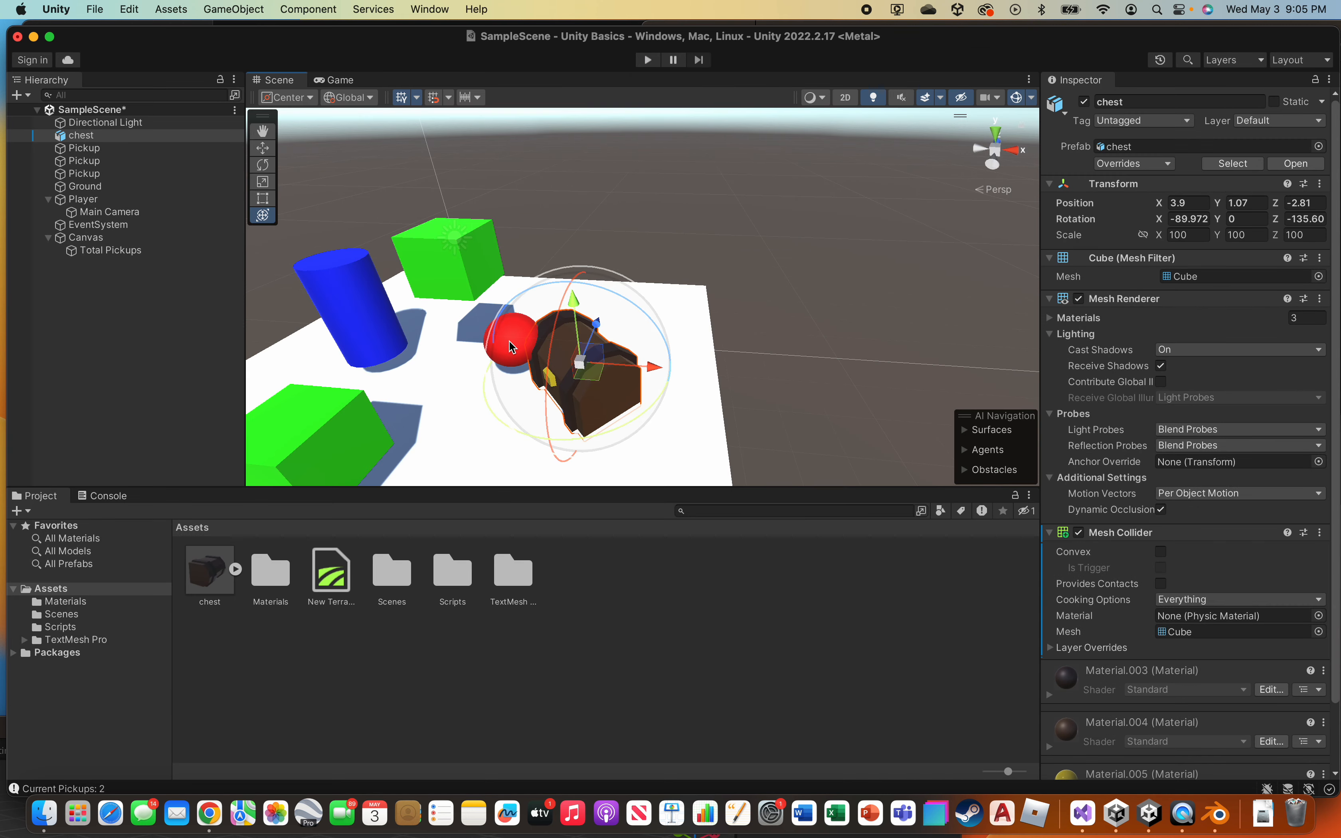
- Raise the red sphere Pickup slightly higher above the ground and deselect it
left_click(465, 321)
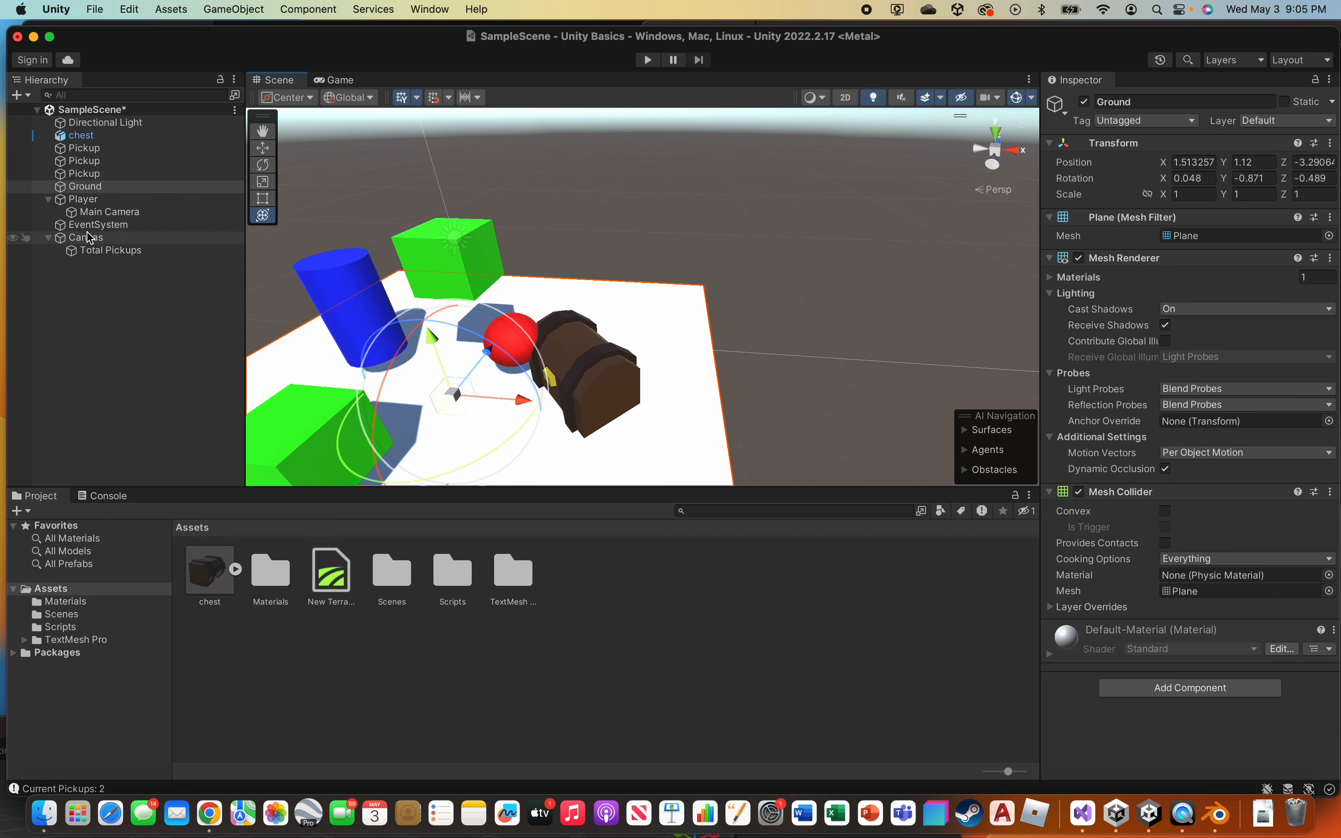
left_click(84, 148)
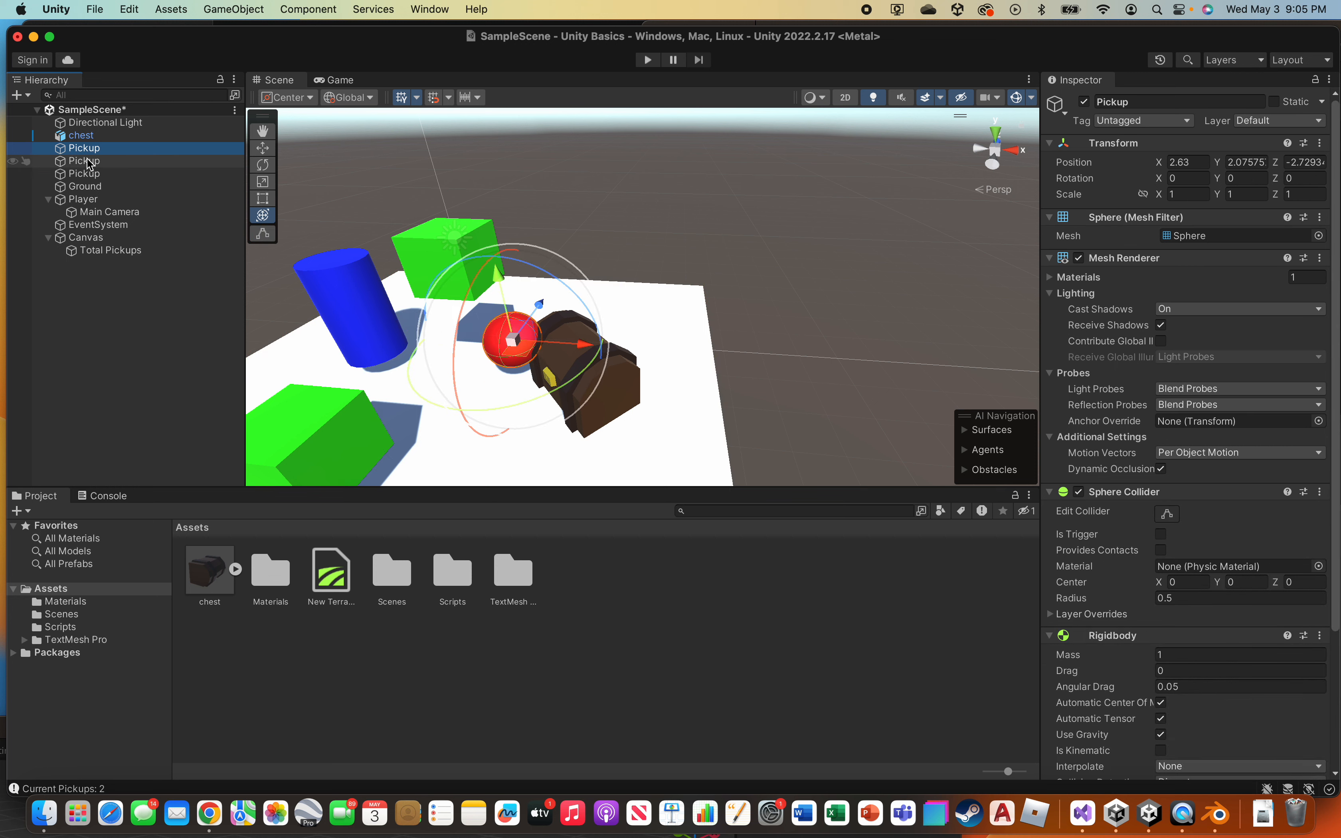
left_click_drag(498, 286, 506, 250)
left_click(756, 226)
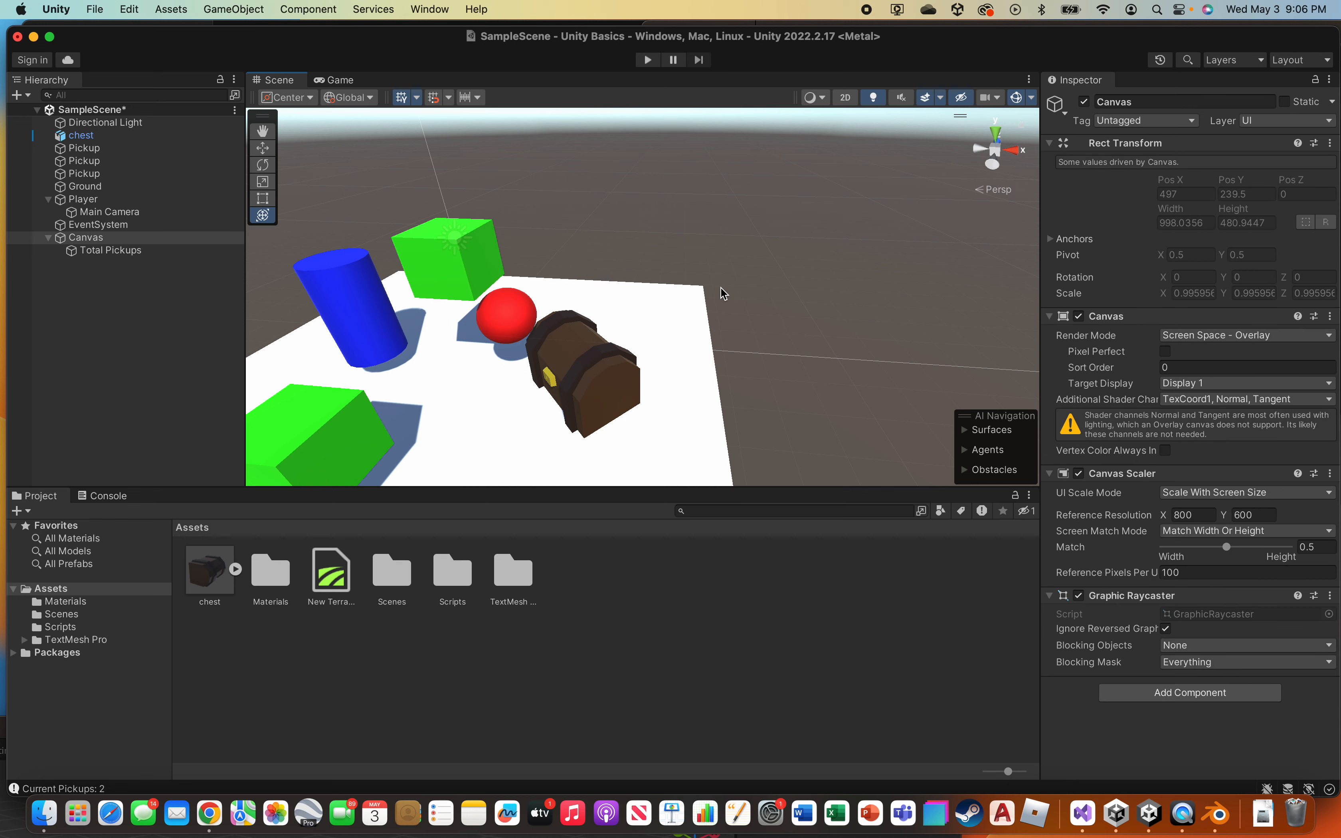
scroll(721, 287, "down", 2)
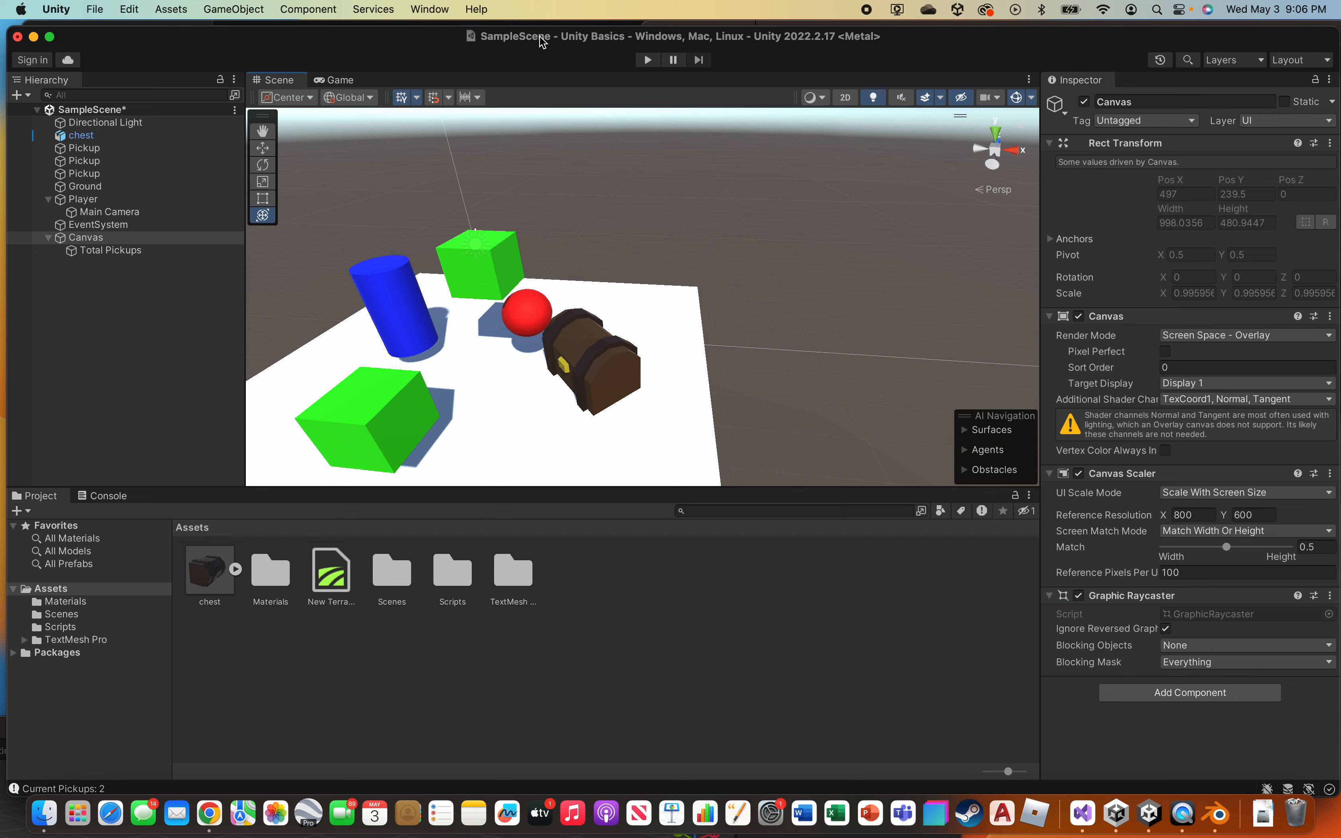
- Select the Player cube, and switch to a Chrome window with a new tab, brought fully onto the screen
left_click_drag(543, 42, 550, 34)
left_click(394, 425)
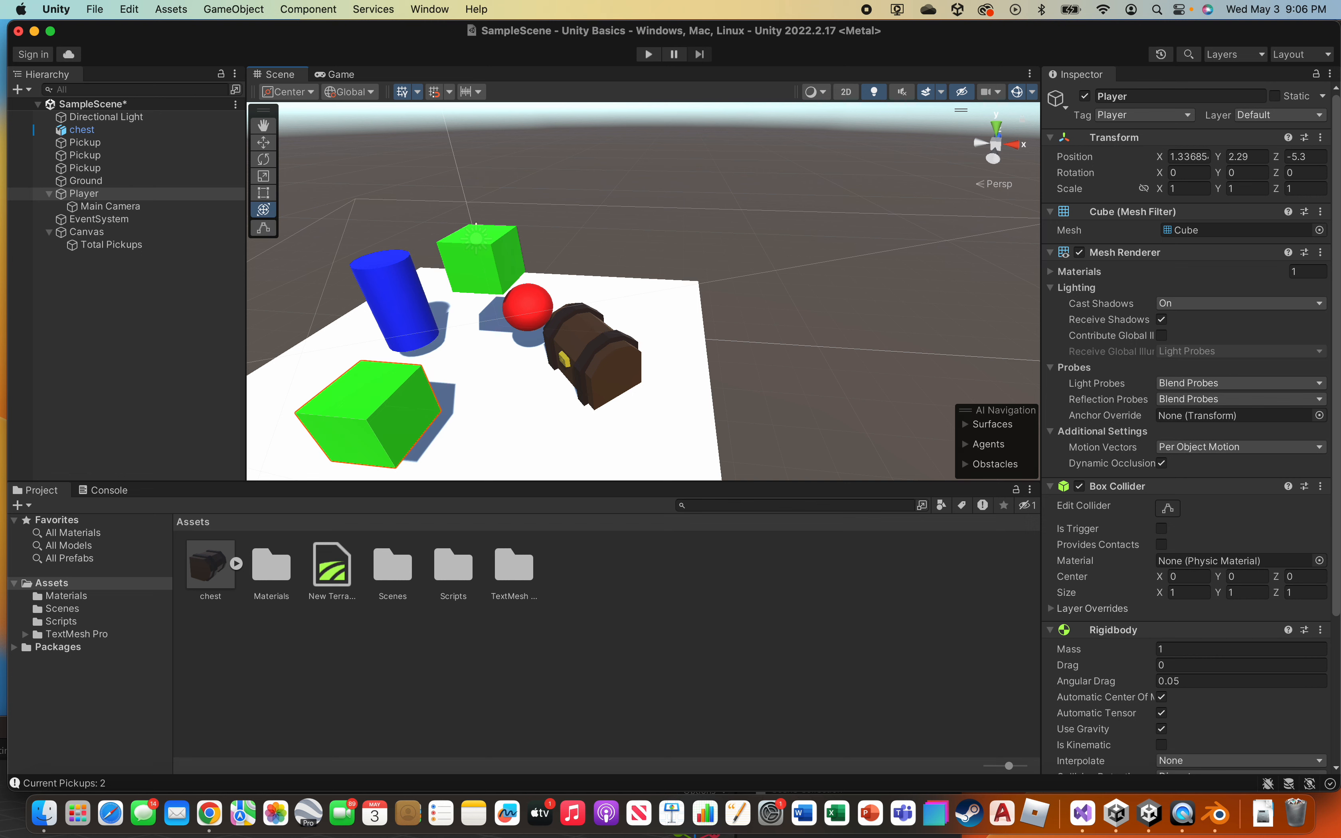
left_click_drag(1340, 89, 399, 127)
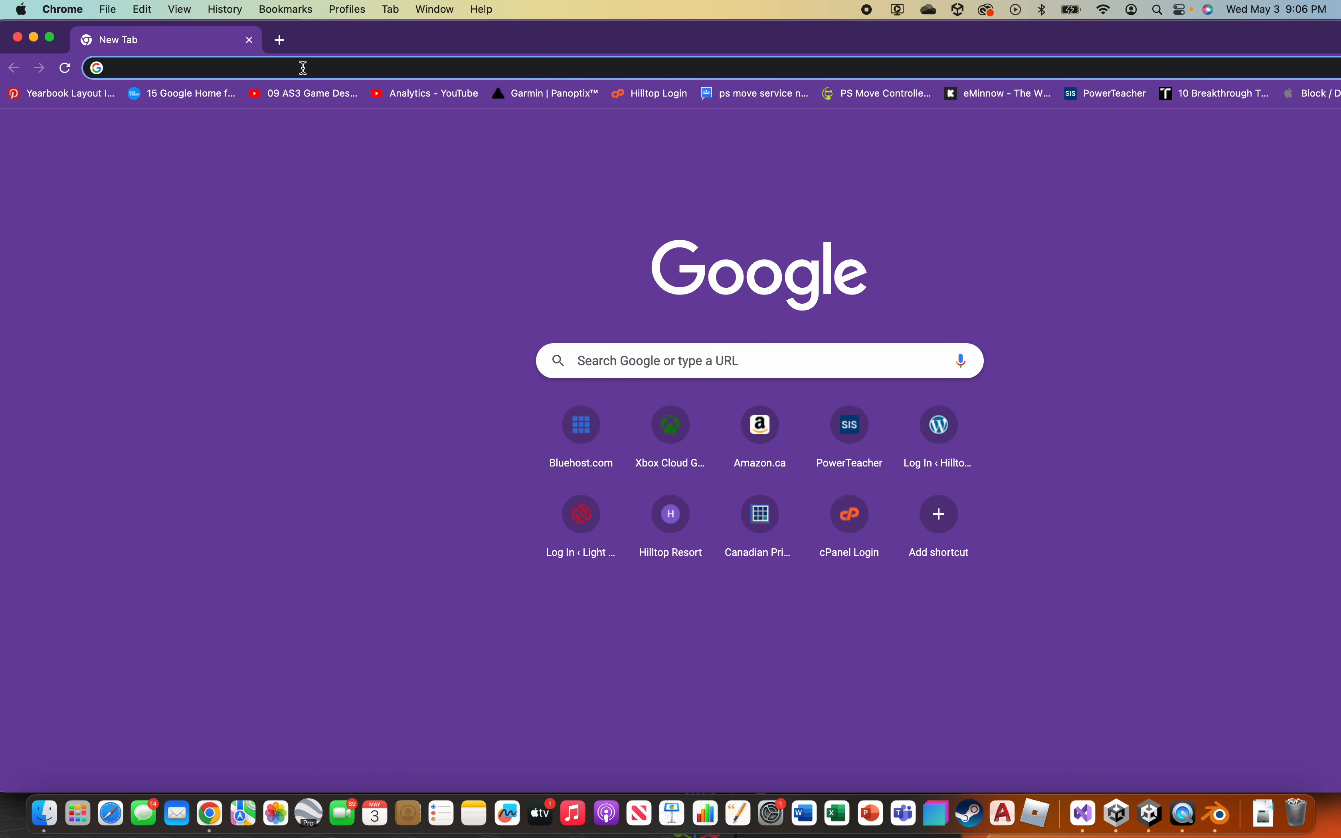
- Search Google for "character 3d model free download"
type("character ")
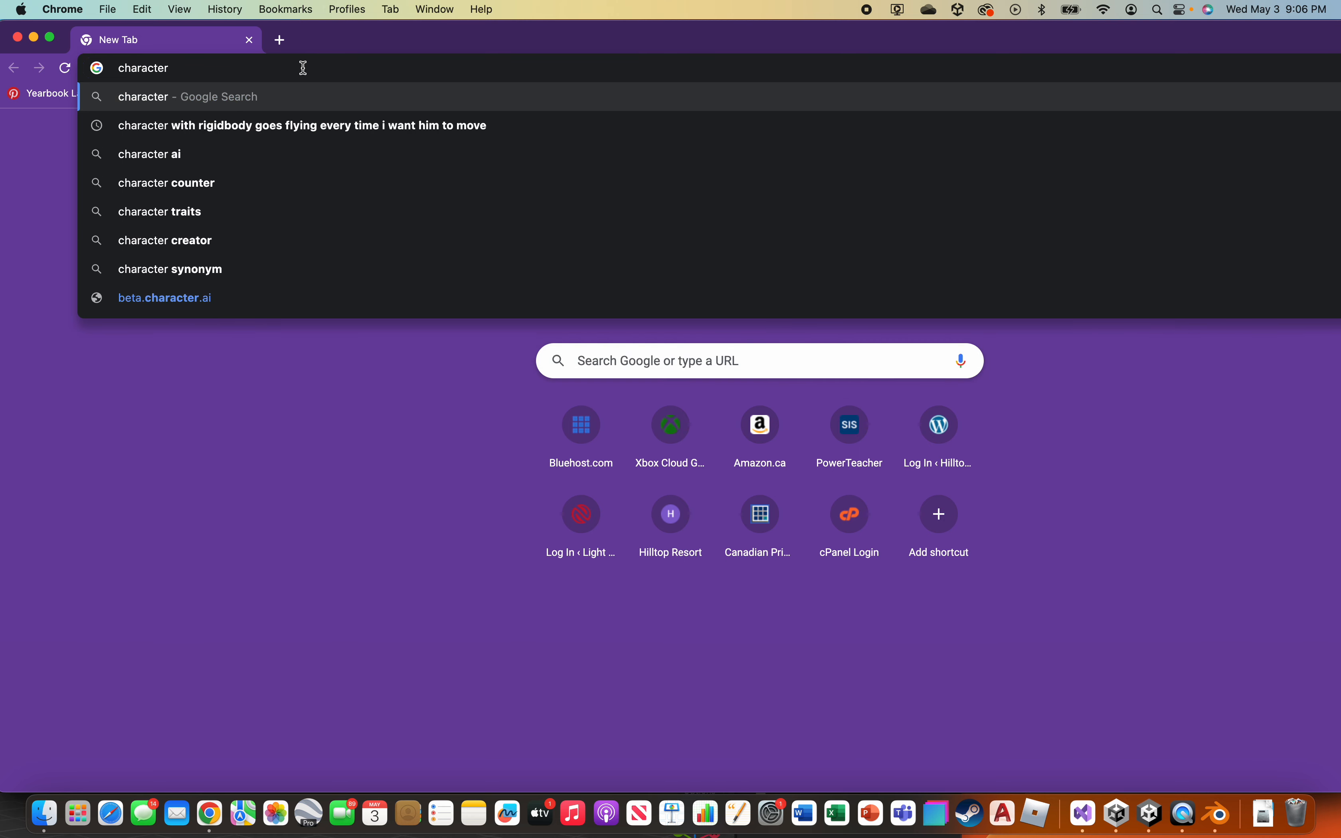
type("mo")
key("BackSpace")
key("BackSpace")
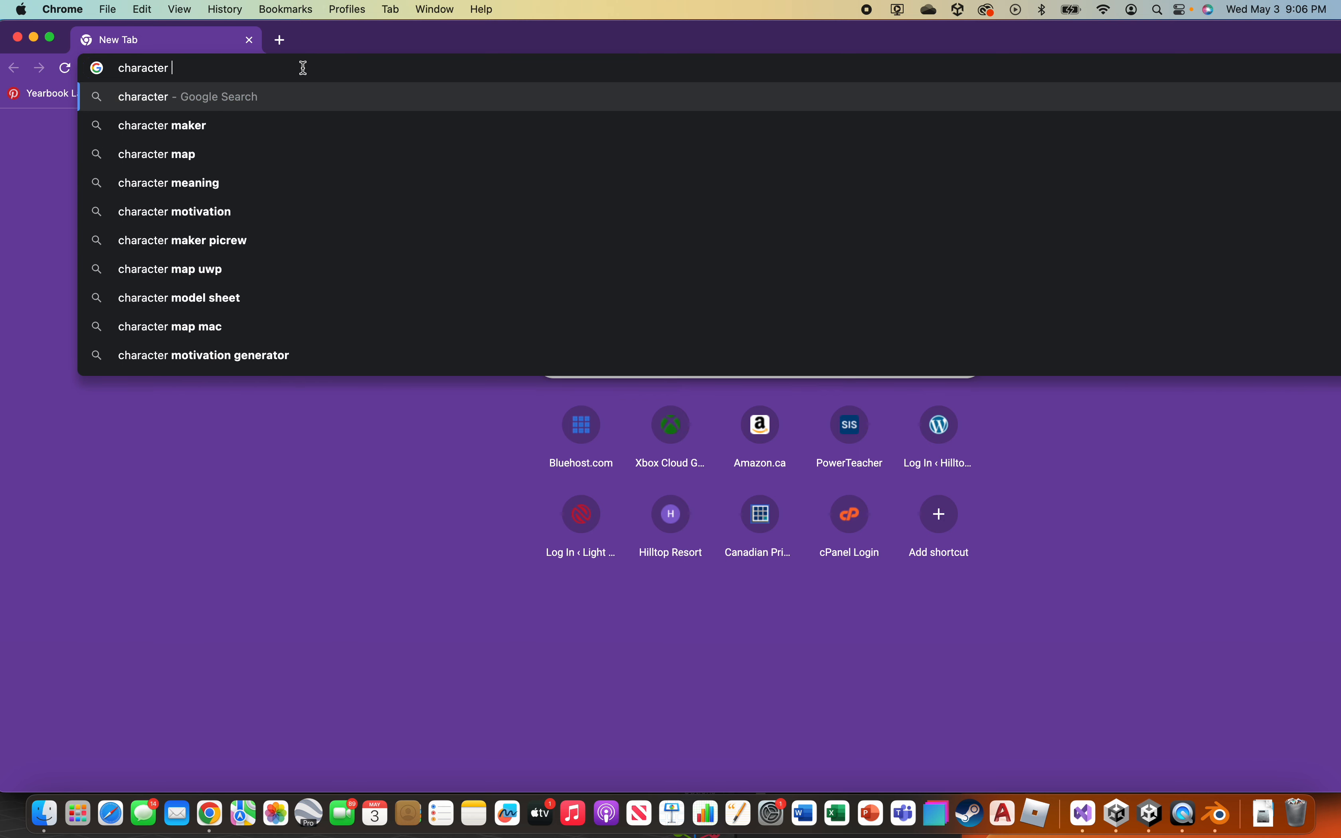
type("3d model")
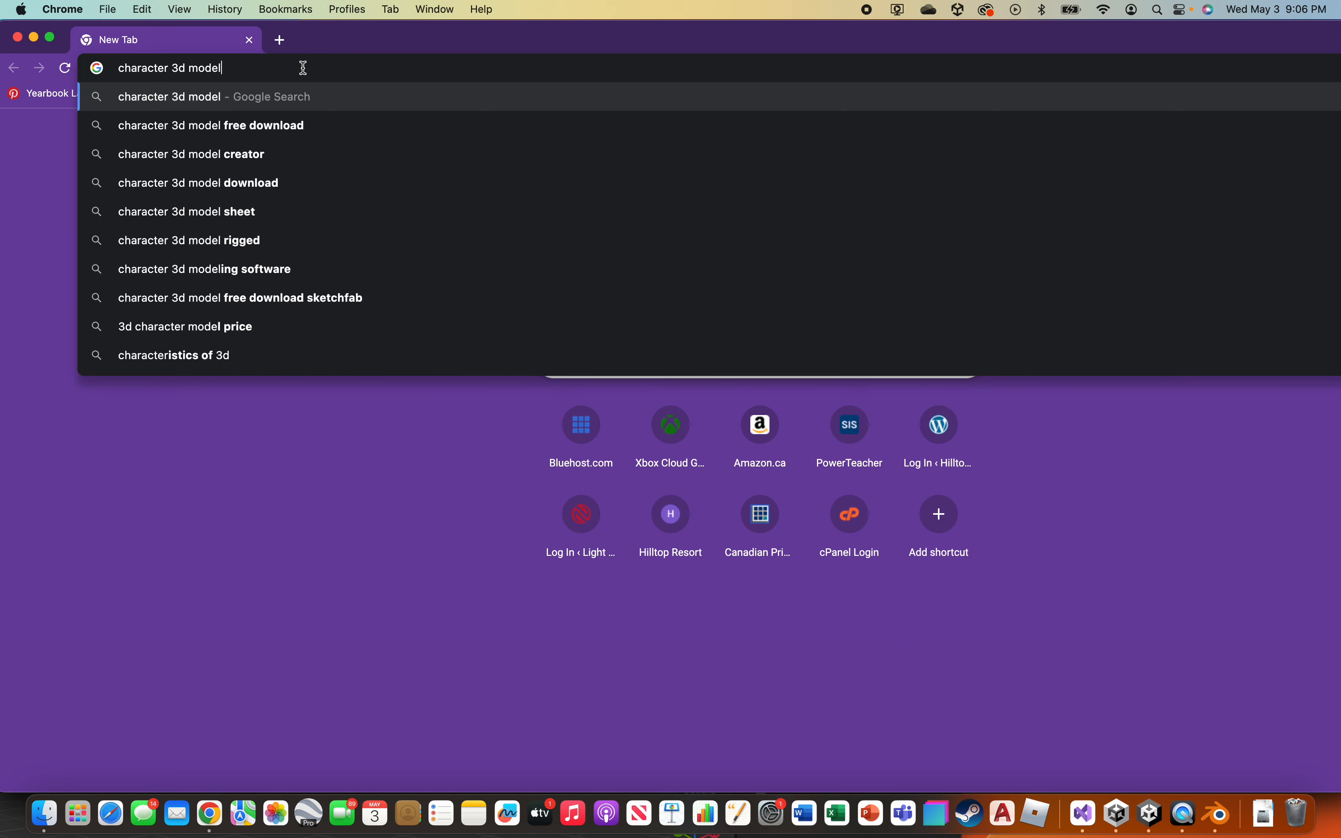
type(" free d")
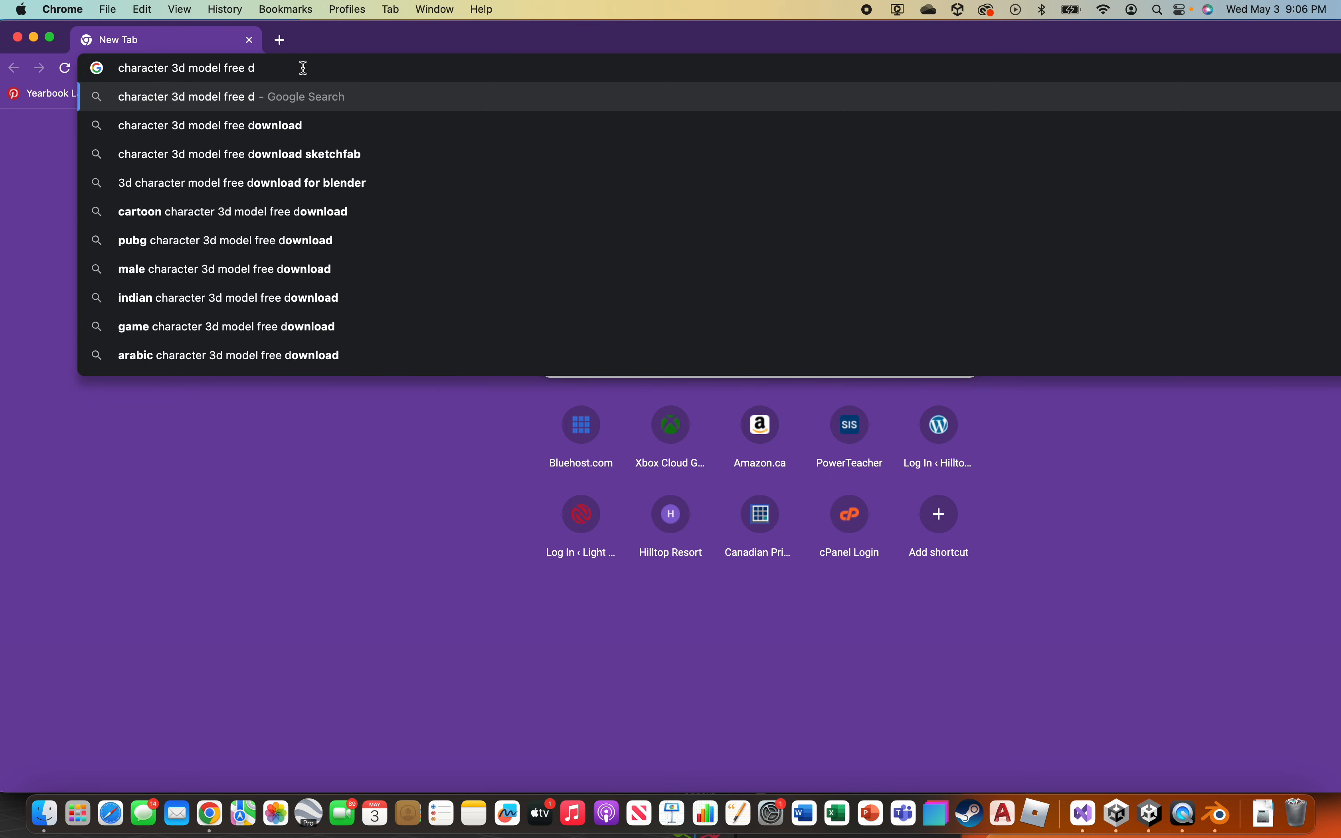
type("ownloa")
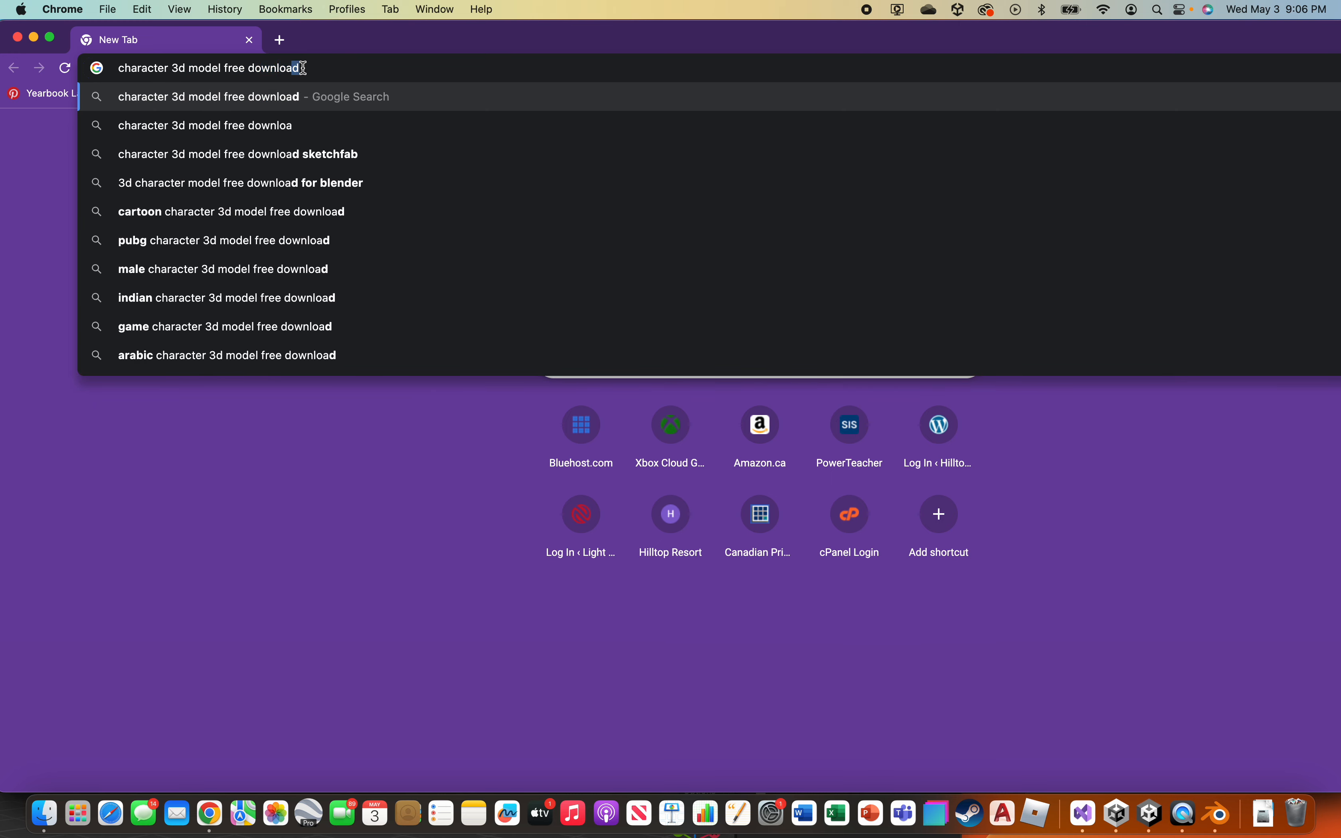
type("d")
key("Return")
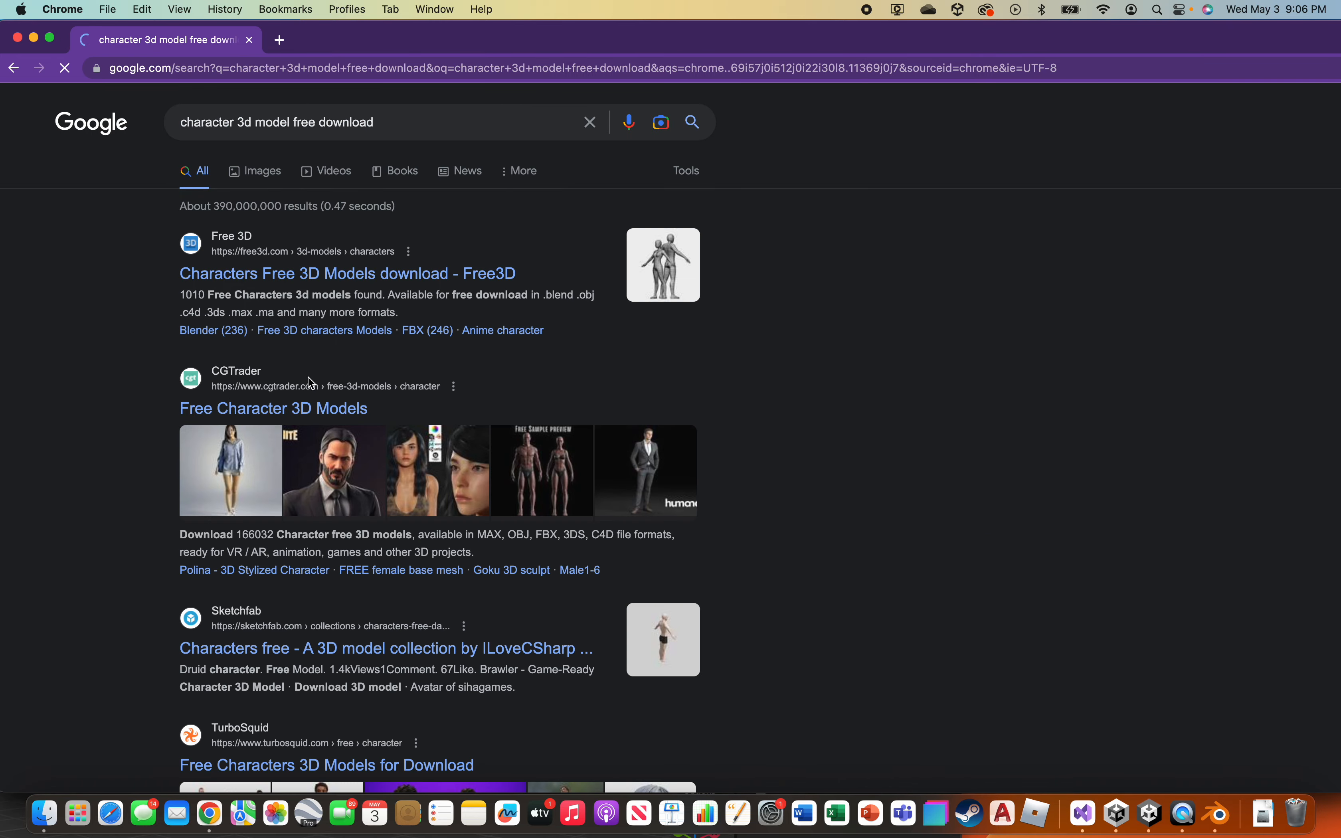
- Look through the search results for sites that offer free 3D character models
scroll(393, 486, "down", 1)
scroll(392, 486, "down", 3)
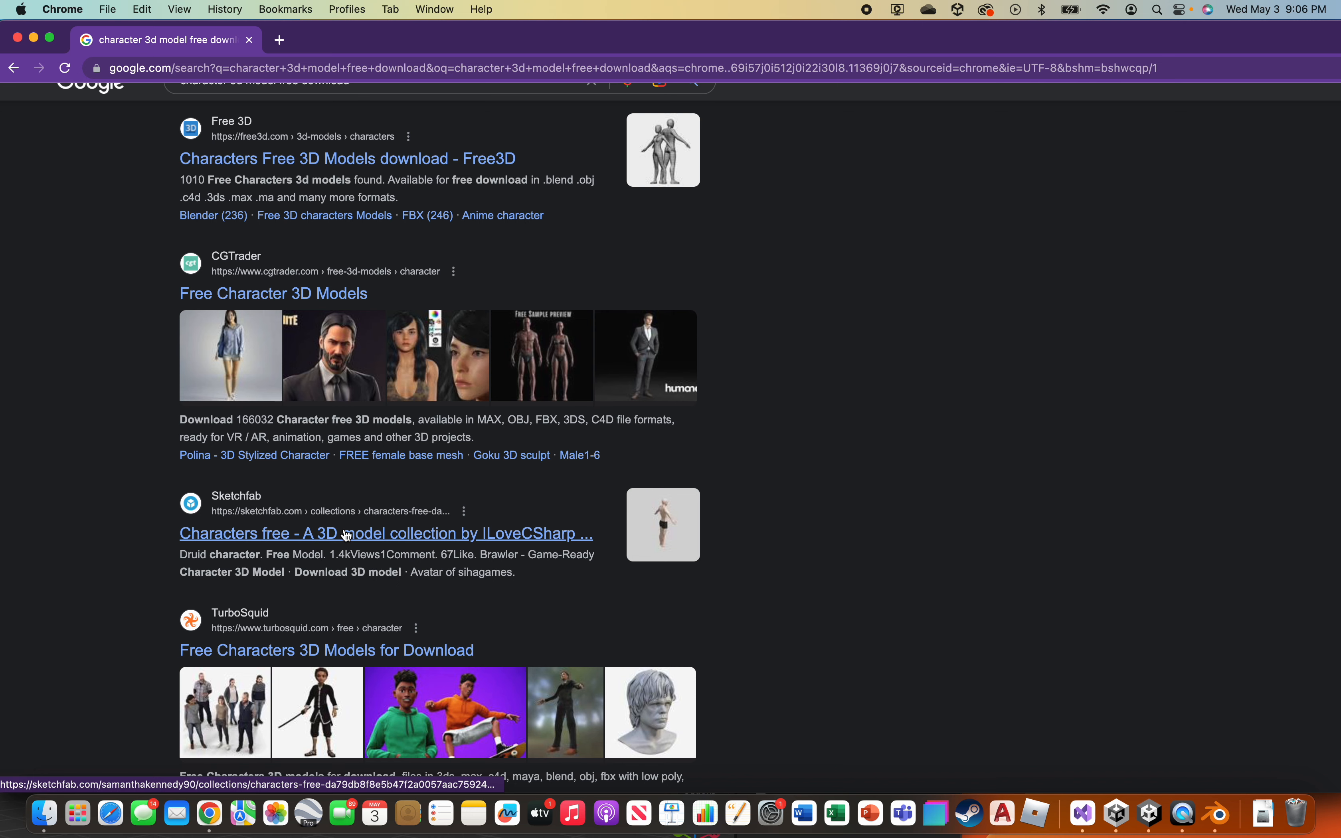
scroll(347, 535, "up", 4)
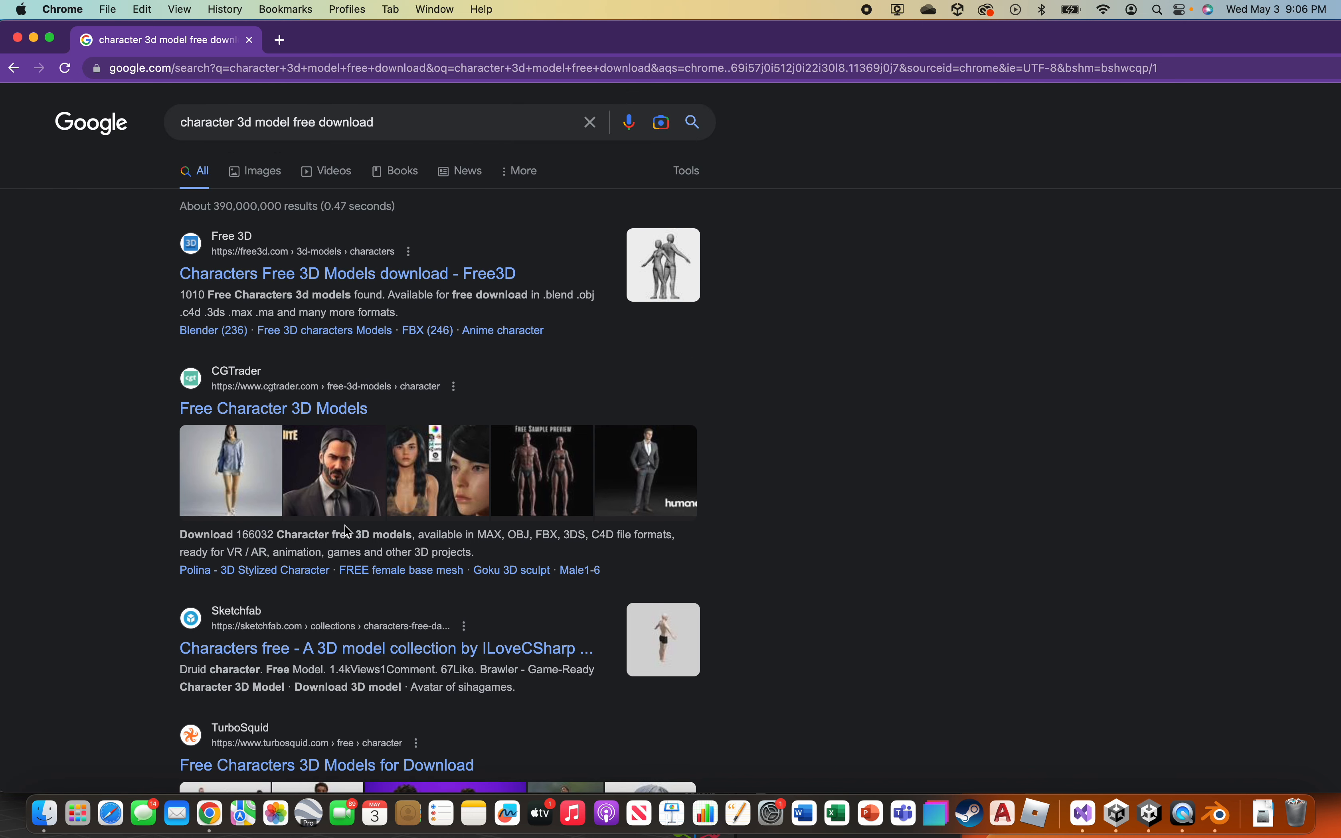
scroll(347, 531, "down", 10)
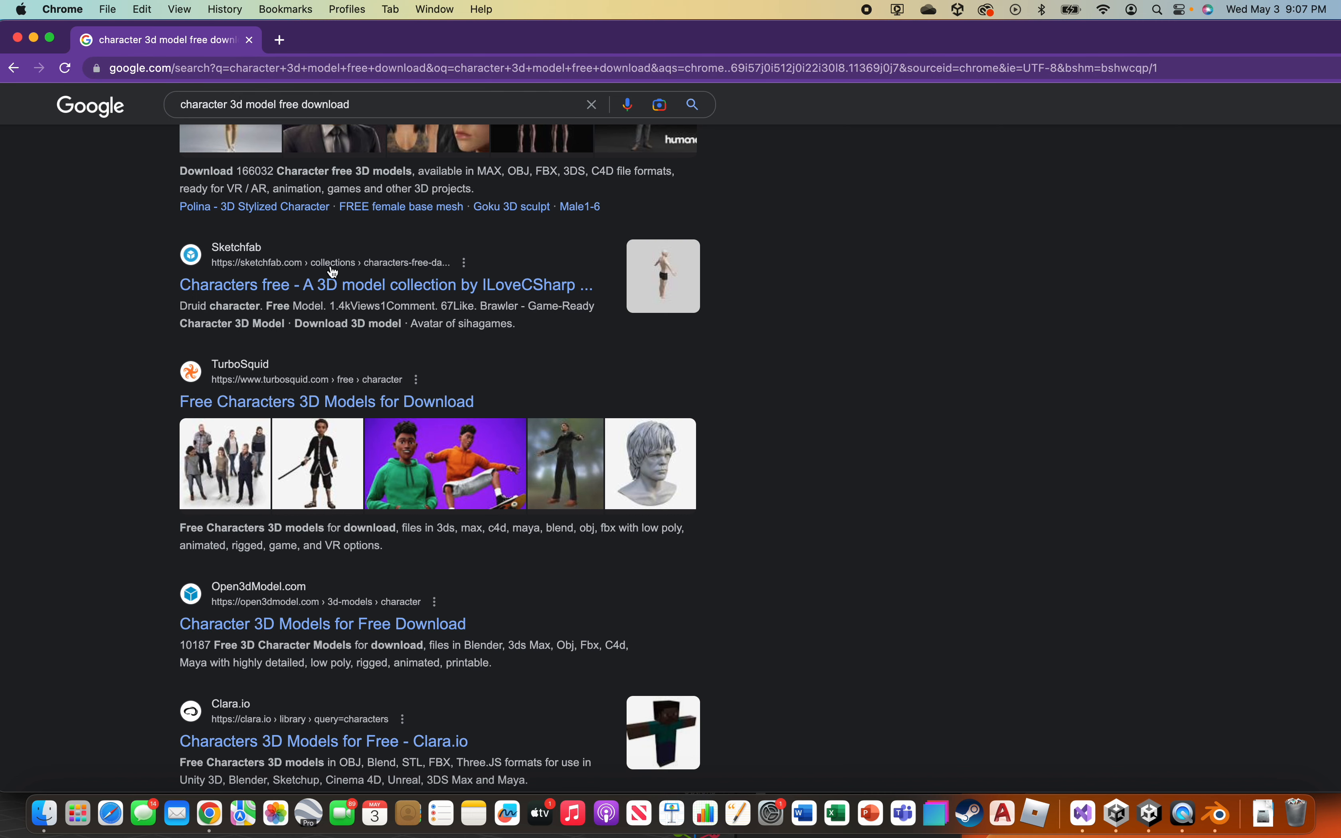
scroll(302, 540, "down", 8)
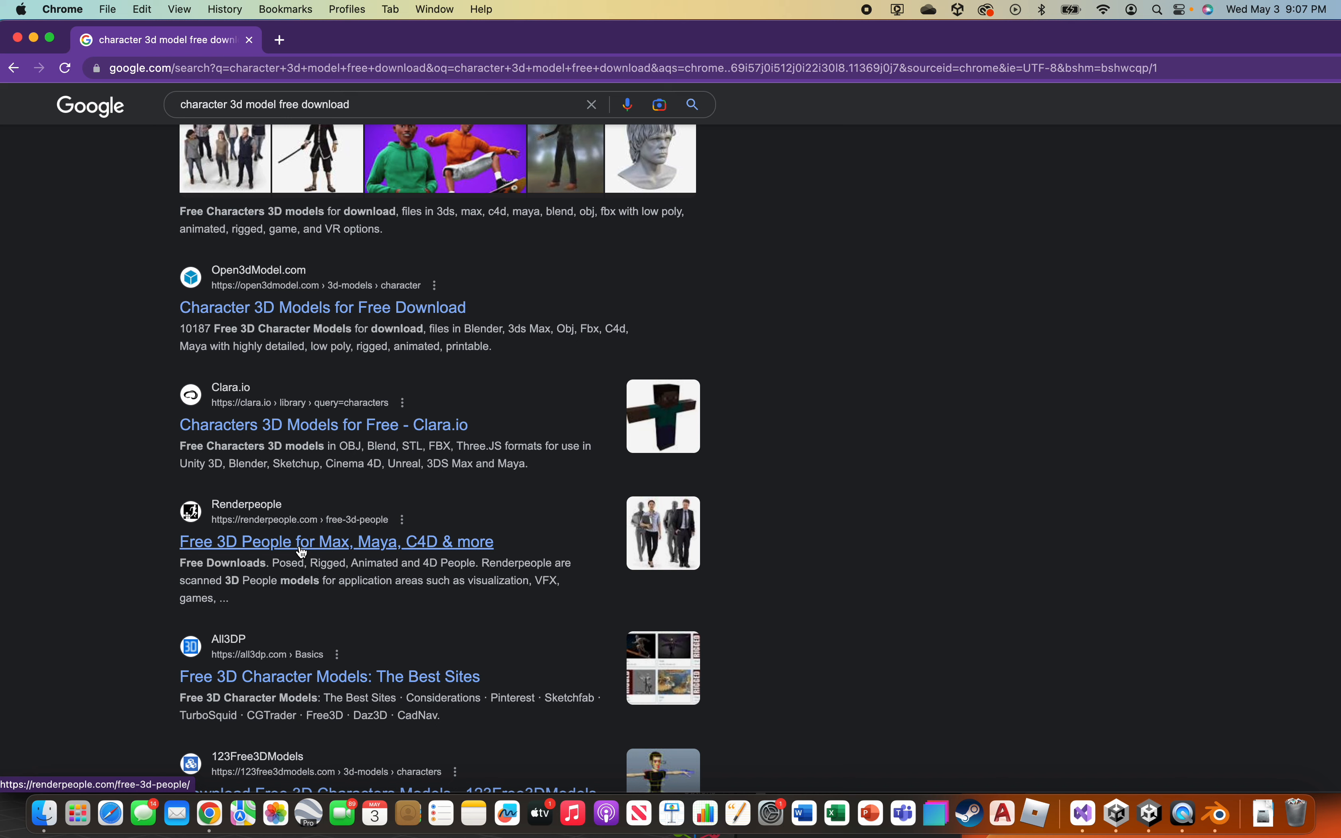
scroll(303, 552, "up", 15)
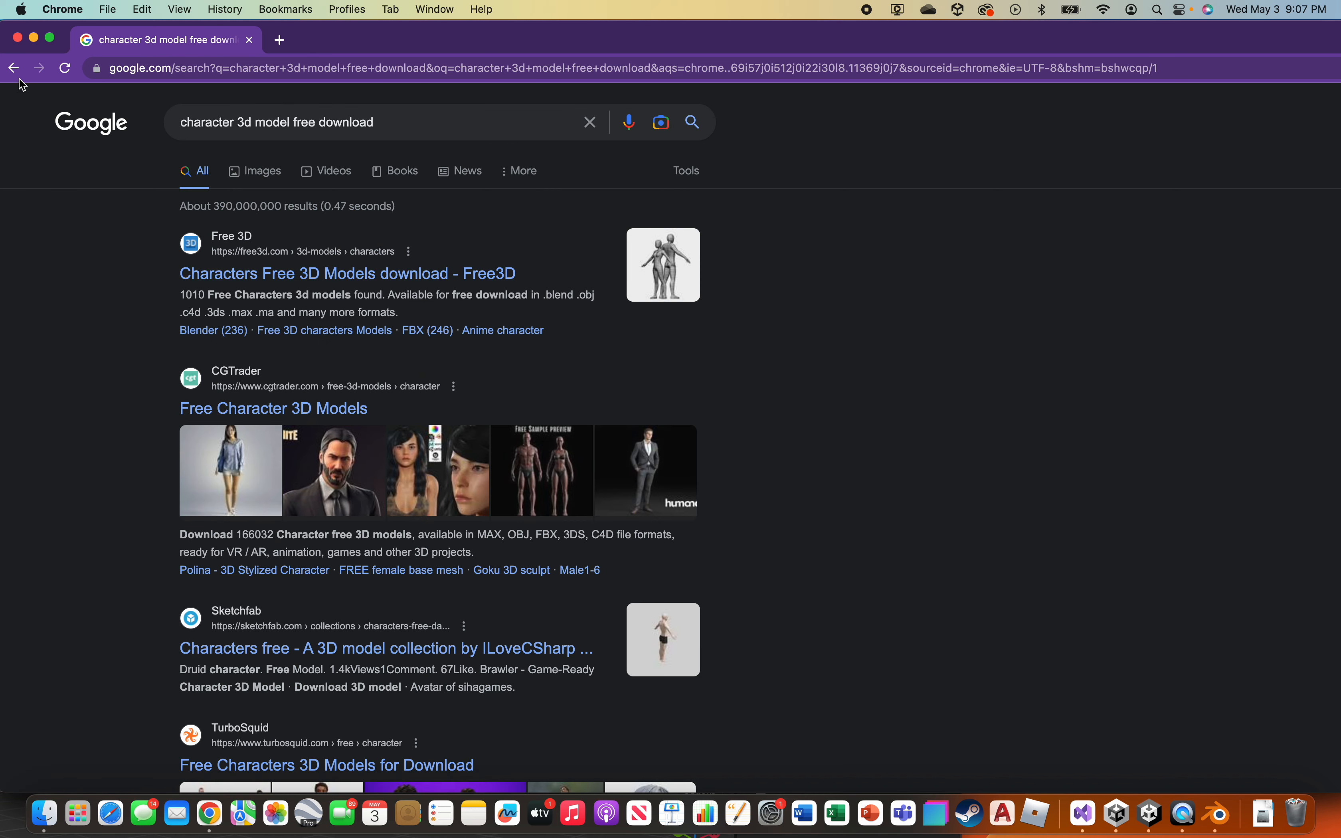
- Narrow the Chrome window and reposition it so that its full width fits on the screen
mouse_move(2, 132)
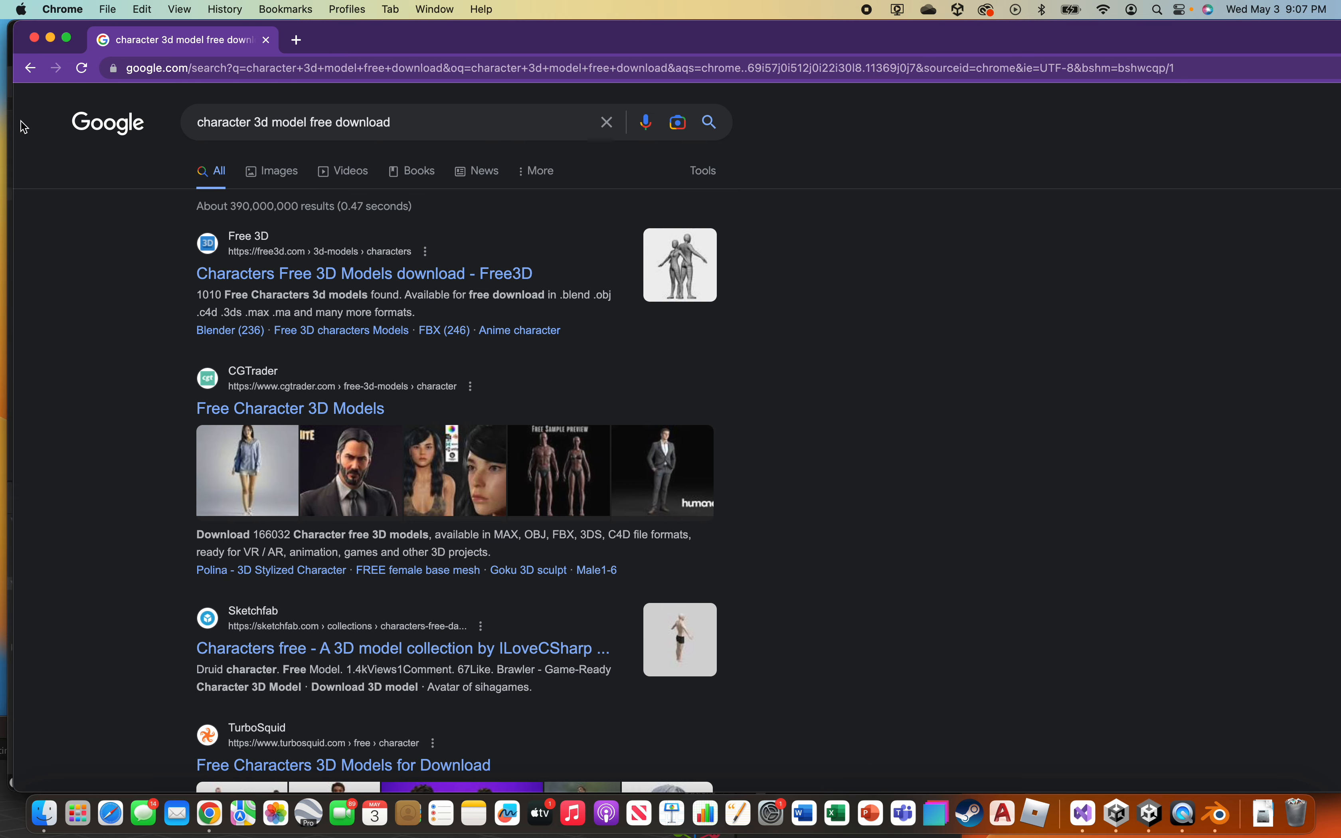
left_click_drag(14, 122, 143, 123)
left_click_drag(529, 31, 379, 39)
left_click_drag(25, 127, 132, 127)
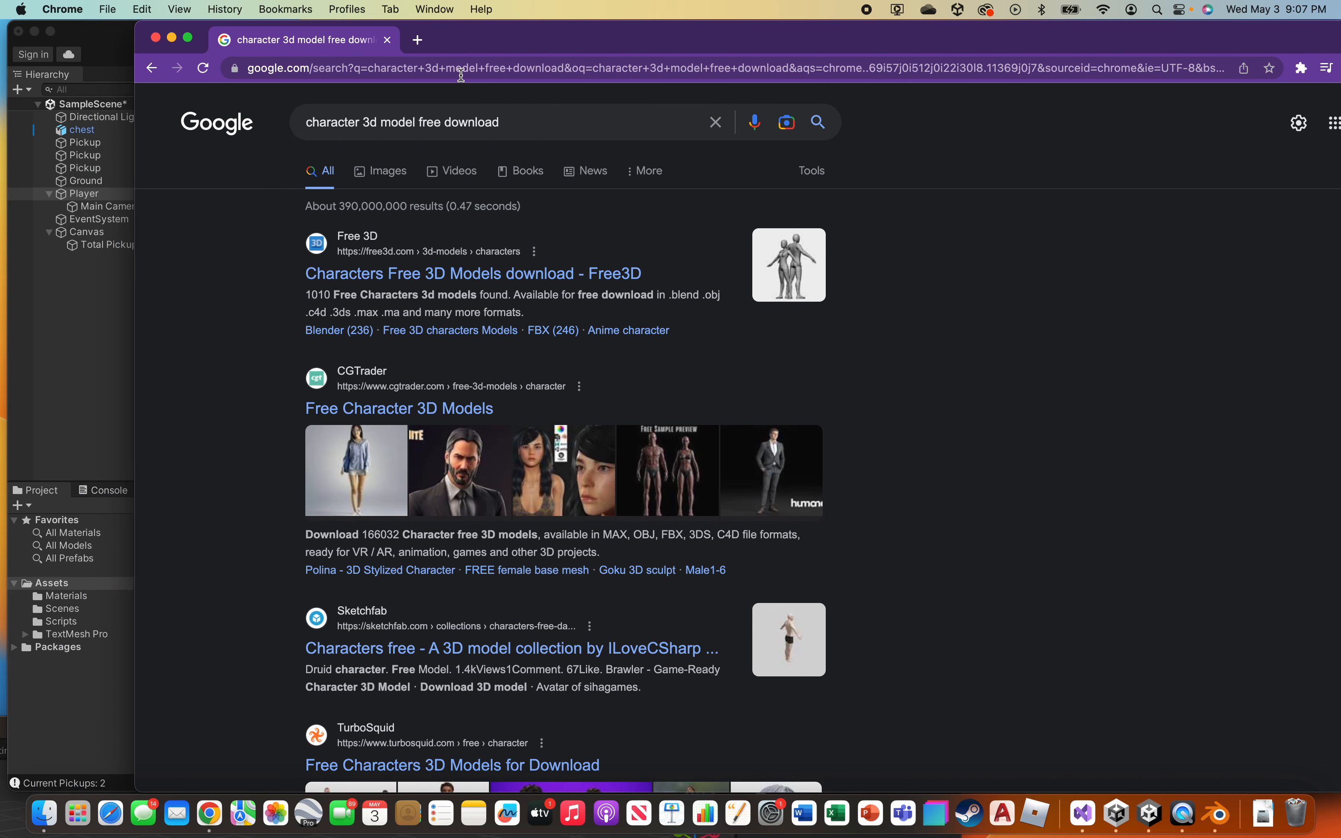
left_click_drag(514, 55, 401, 51)
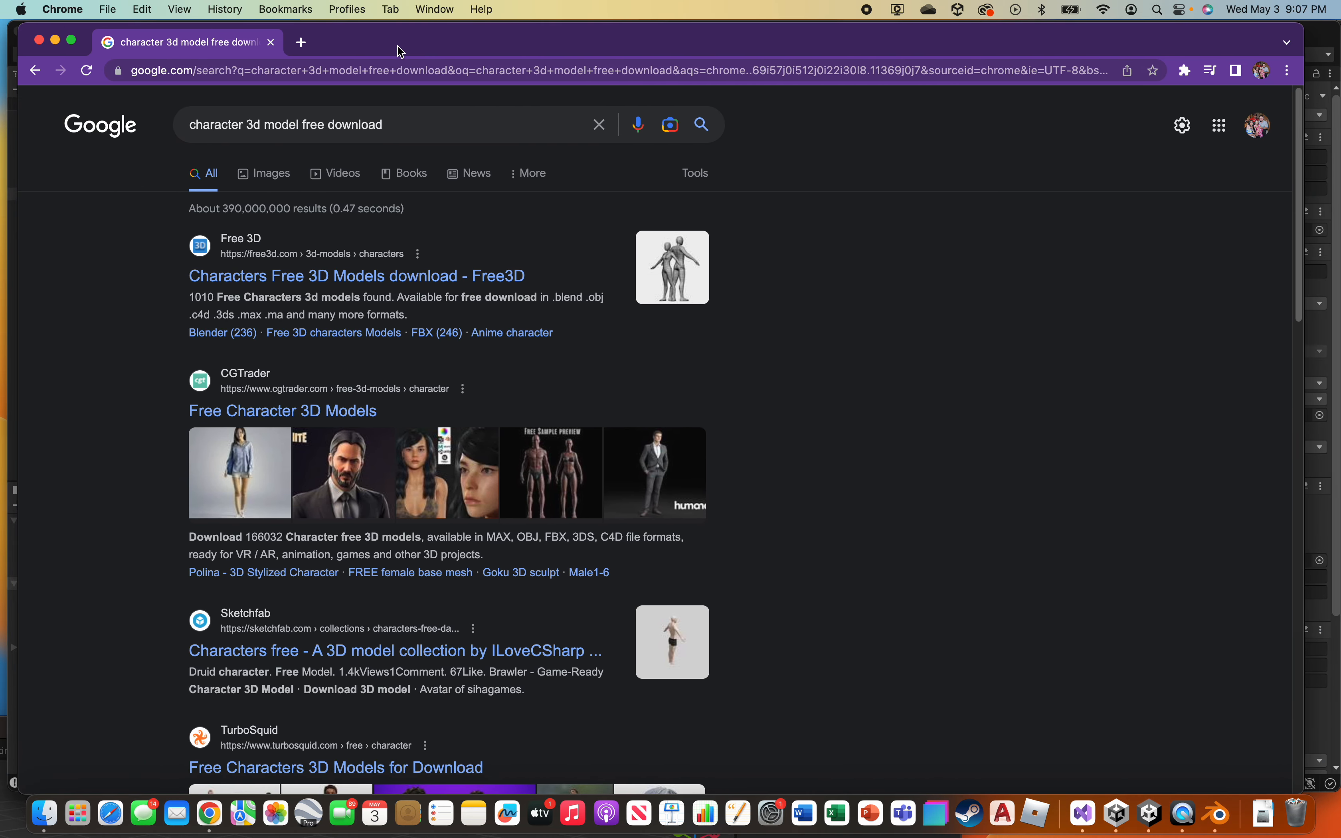
- Search Google for "mixamo" in a new browser tab
left_click(301, 43)
left_click(268, 63)
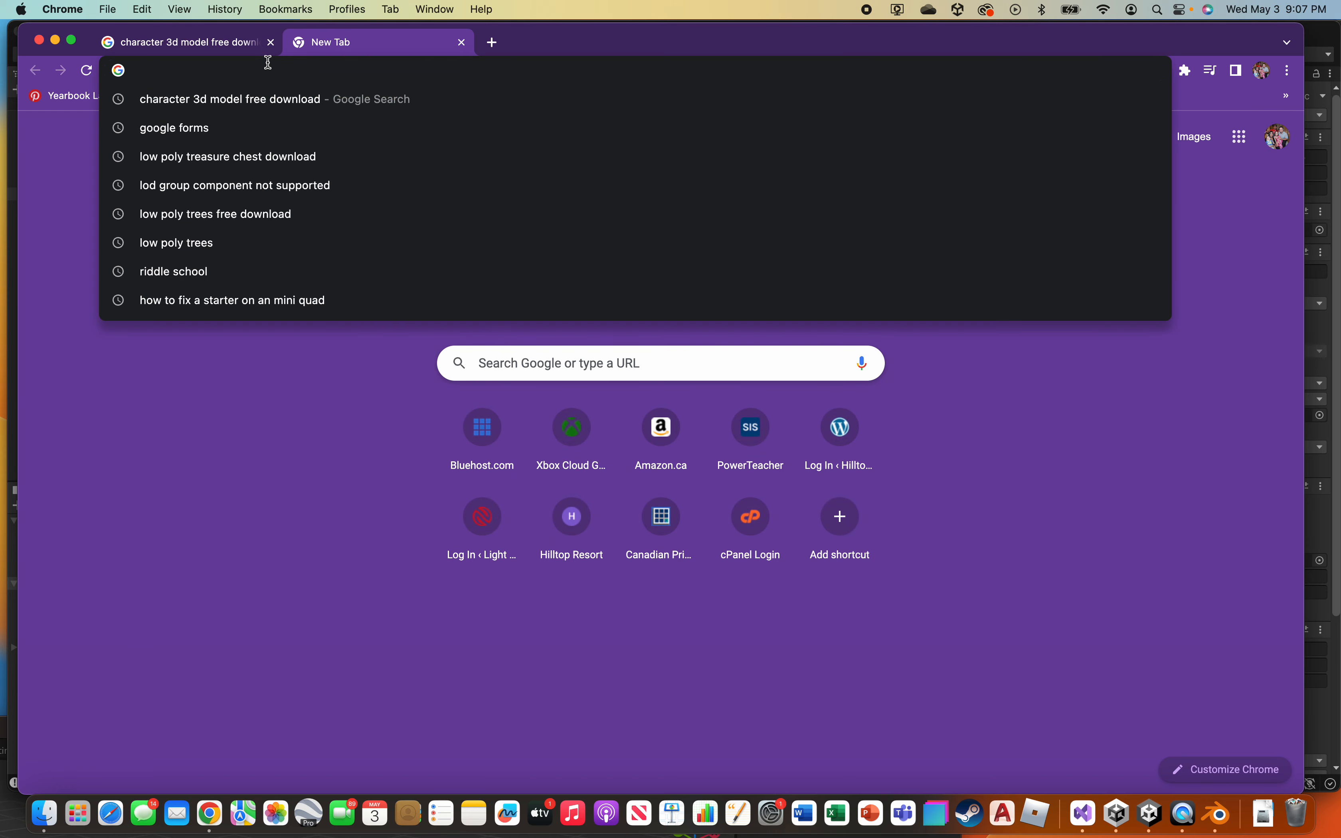
type("mixomo")
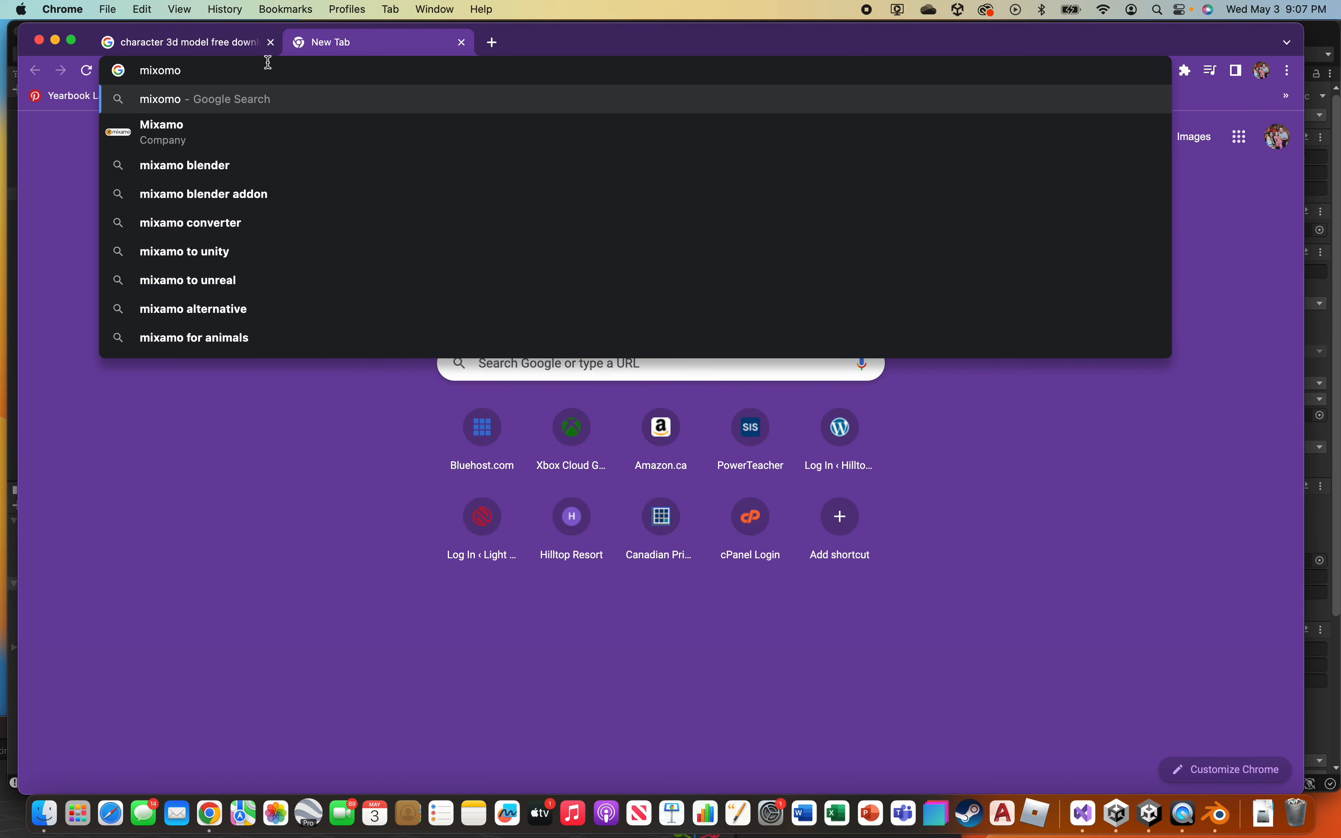
key("BackSpace")
key("BackSpace")
key("BackSpace")
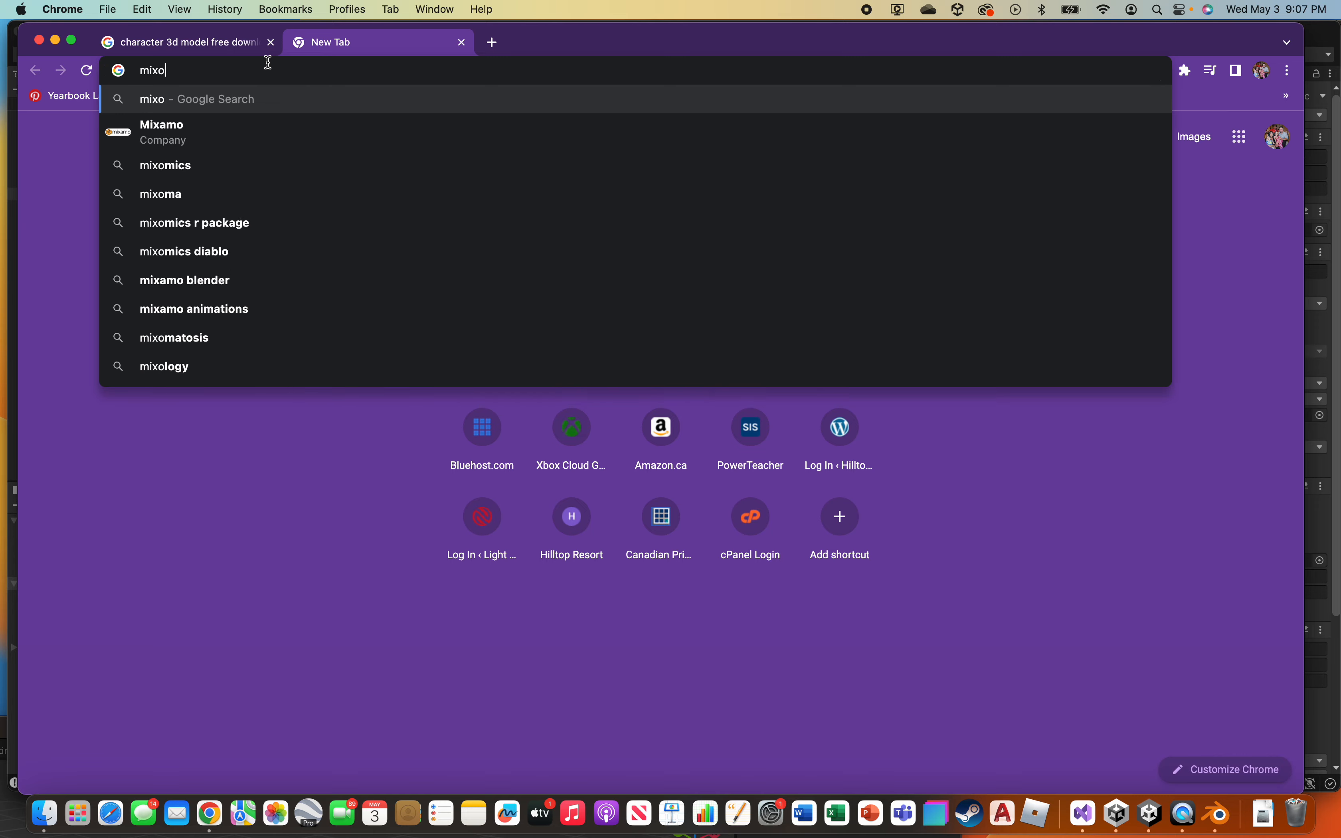
type("amo")
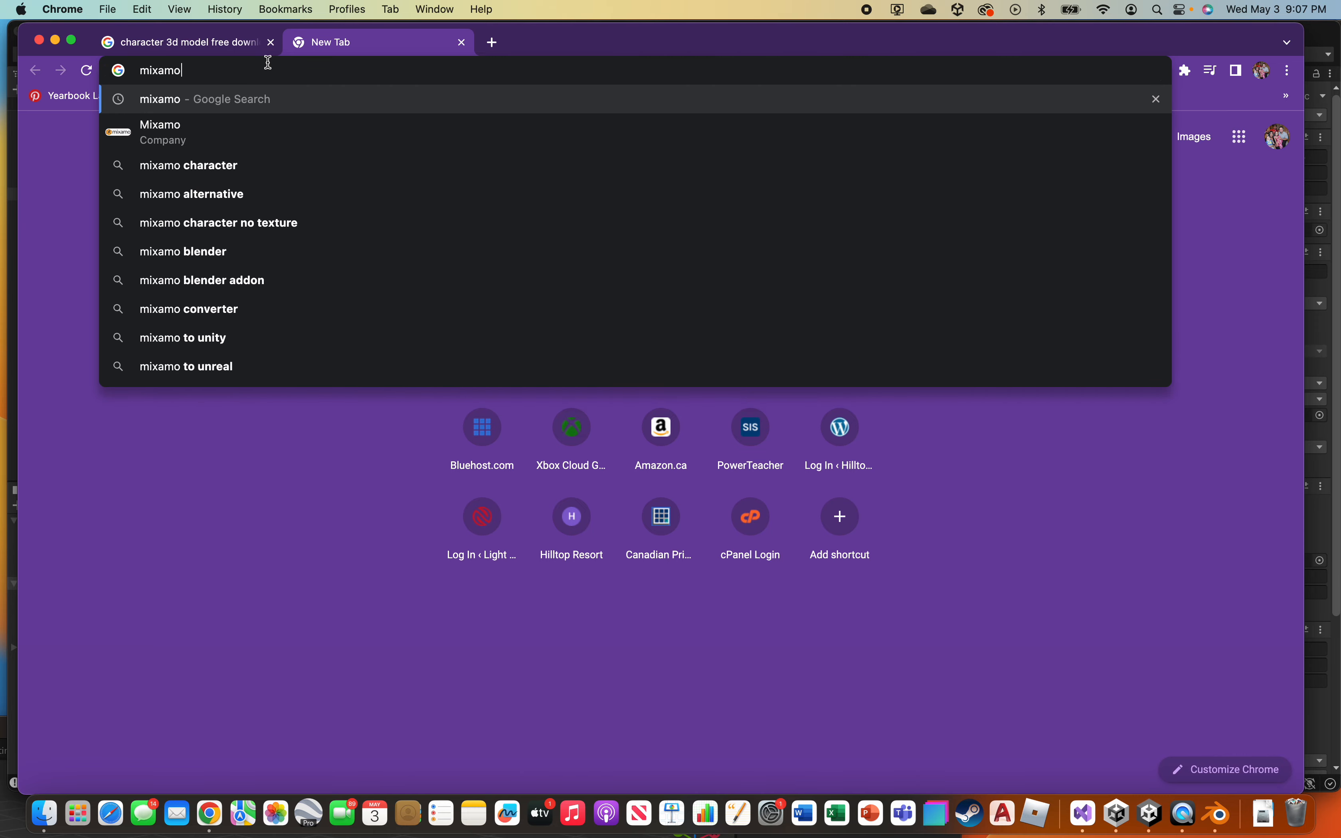
key("Return")
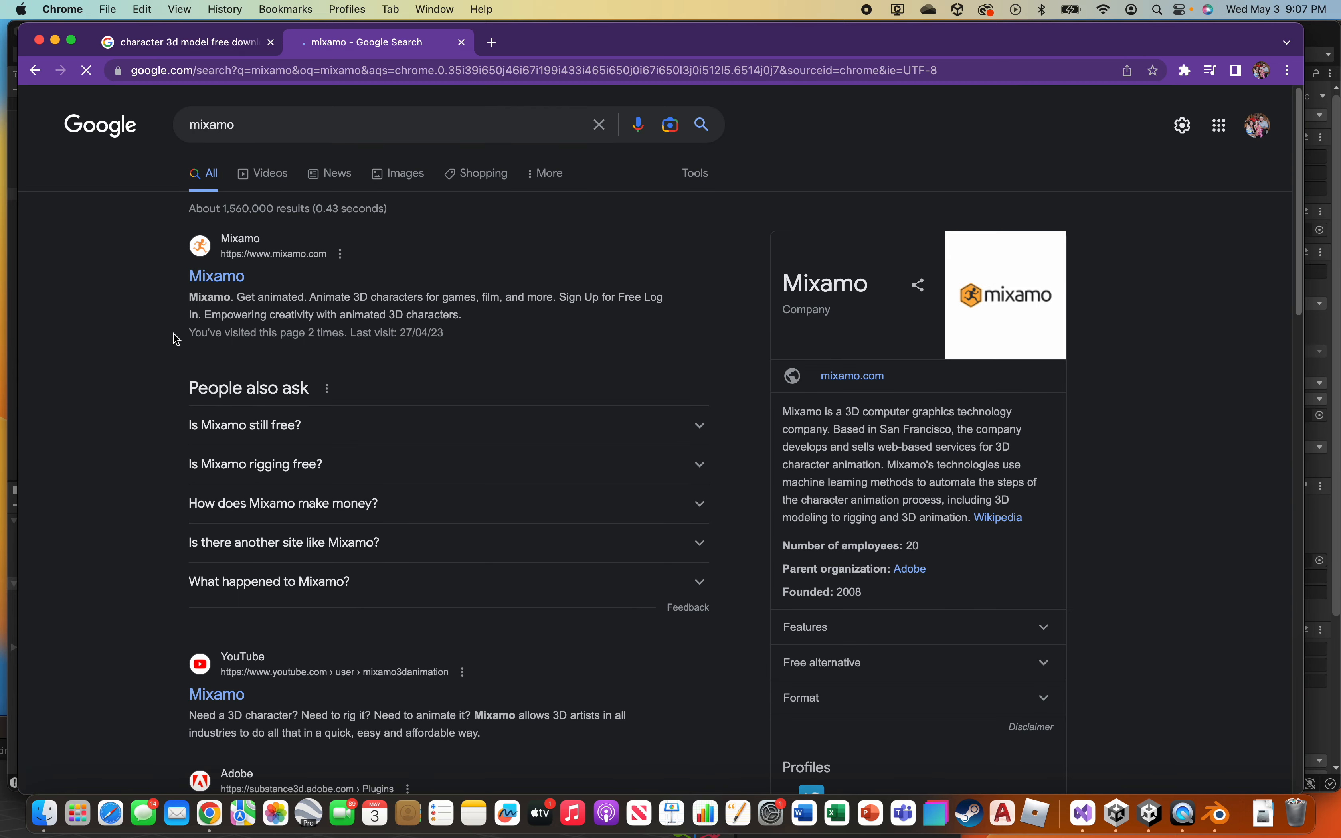
- Open the Mixamo website with all cookies enabled and go to its character library
left_click(221, 280)
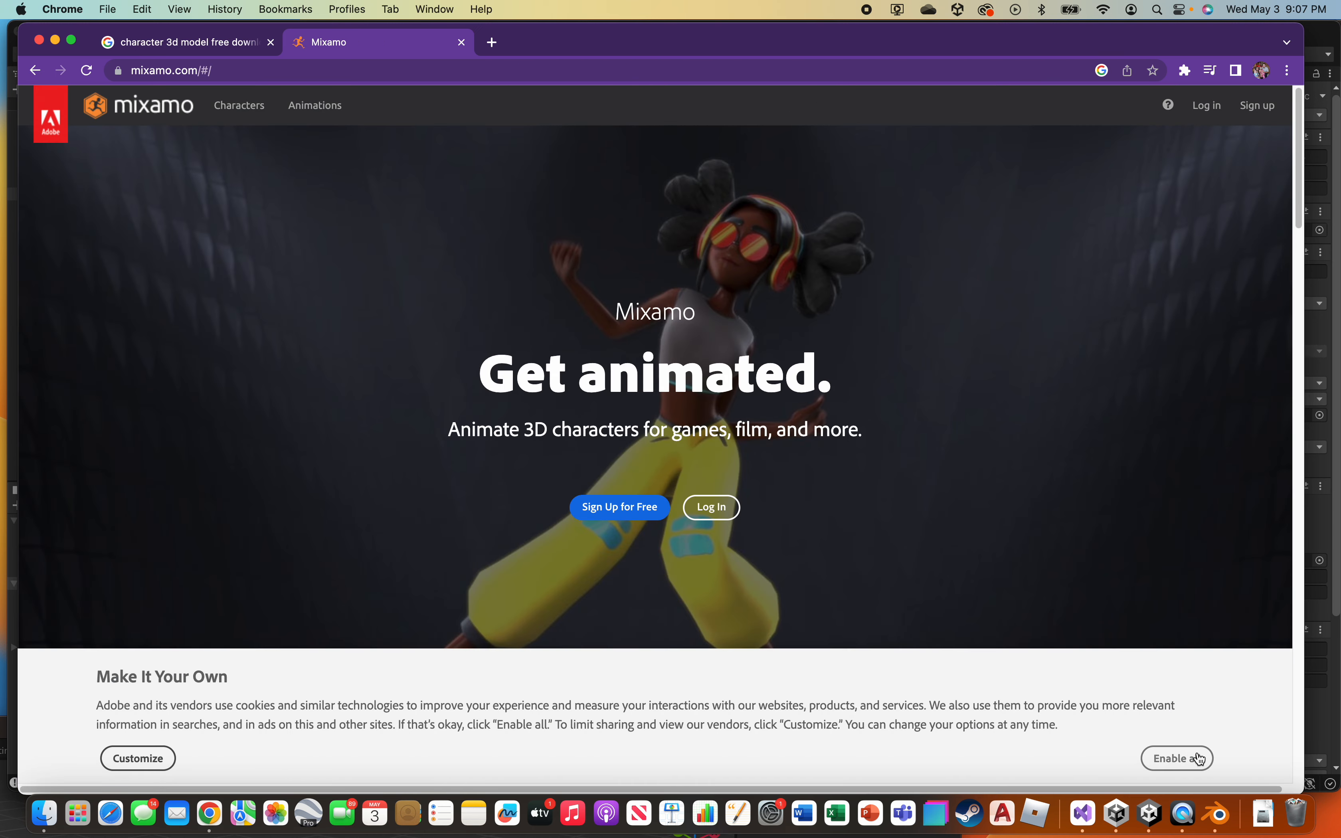
left_click(1187, 756)
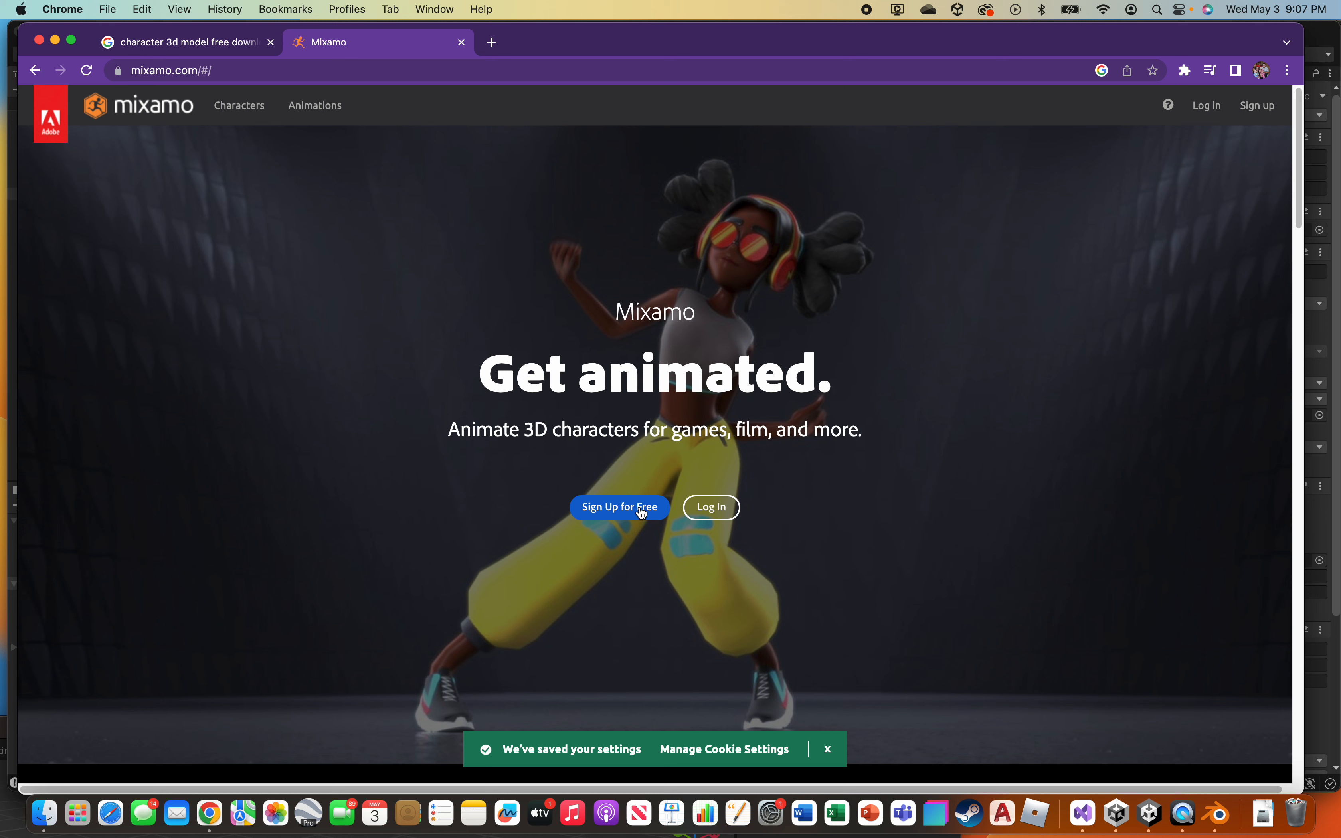
left_click(256, 108)
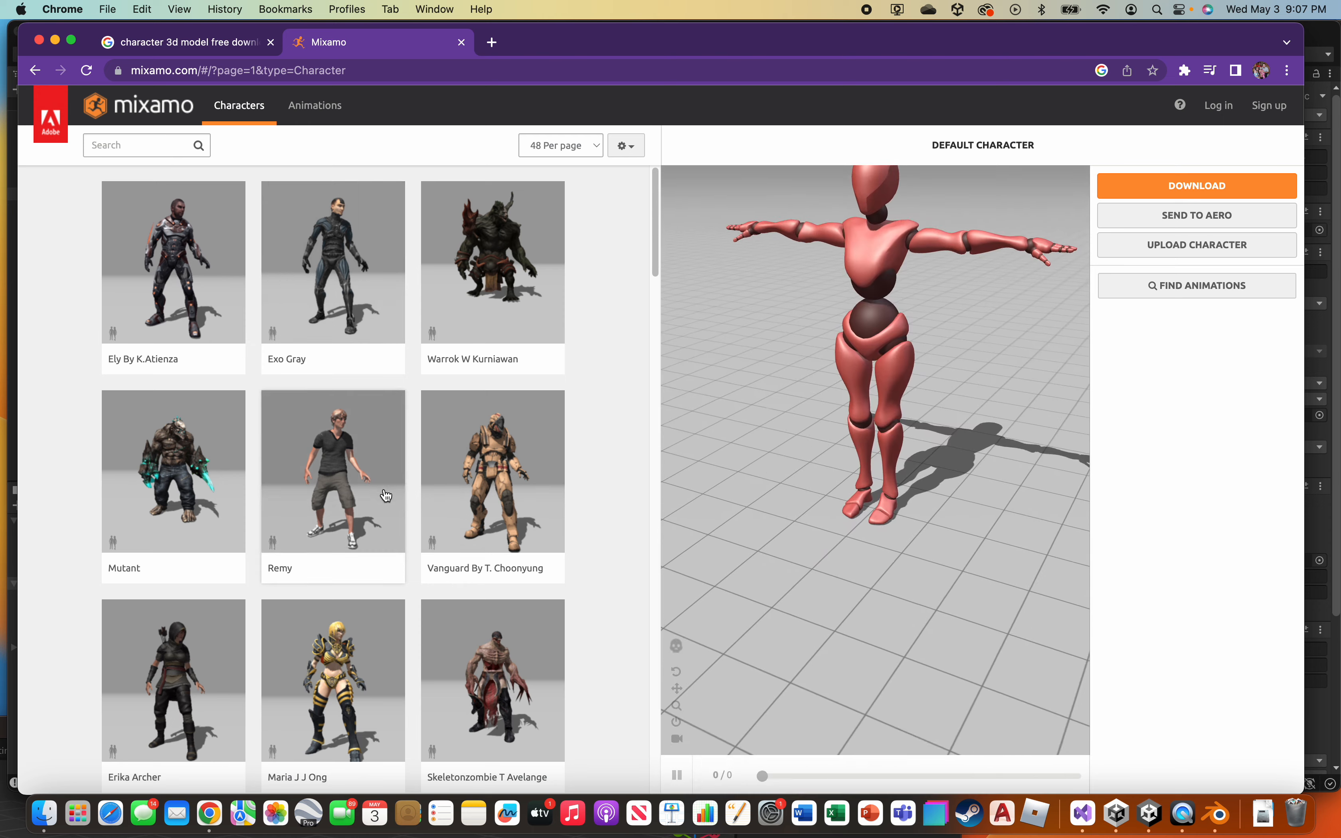
- Try out the Vanguard, Skeletonzombie and Romero characters, and load The Boss as the current character
left_click(546, 441)
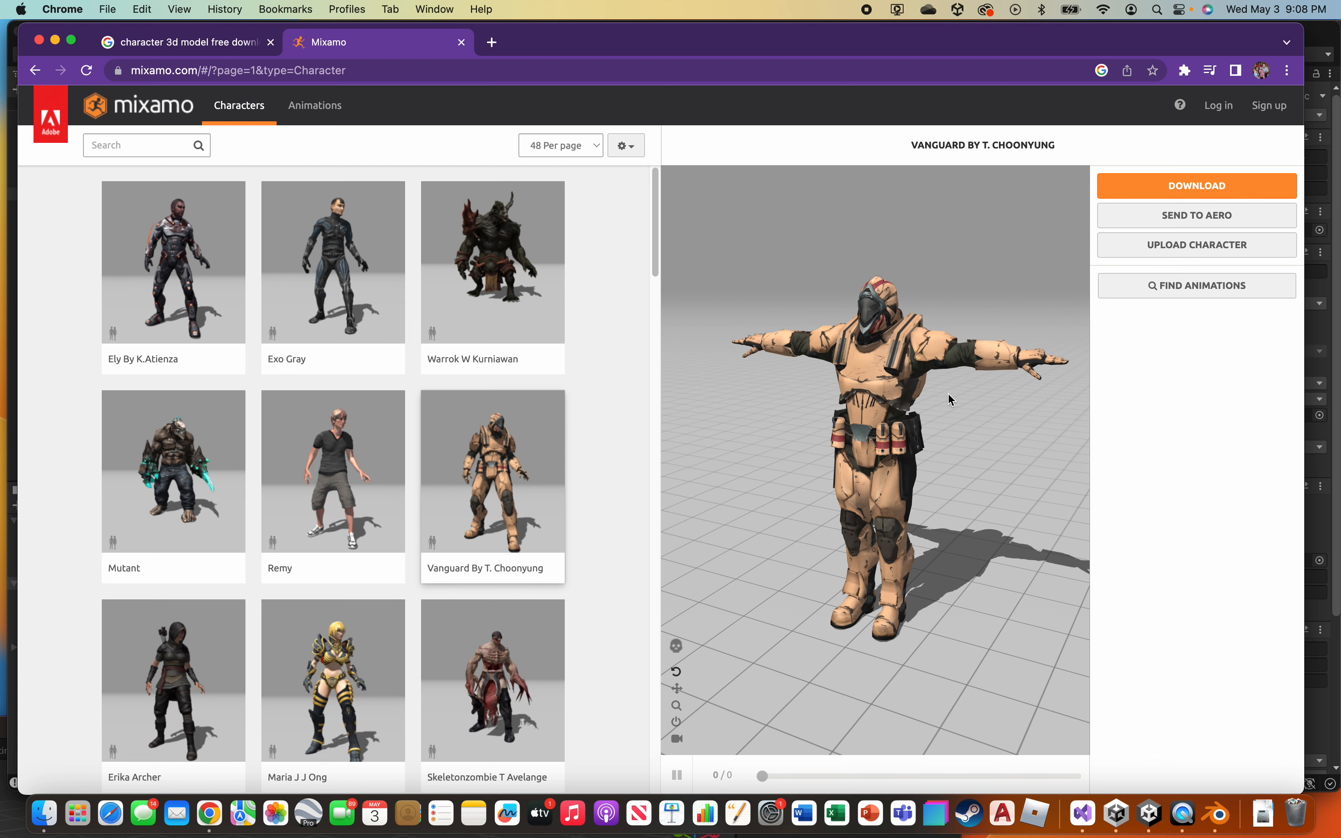
scroll(374, 560, "down", 2)
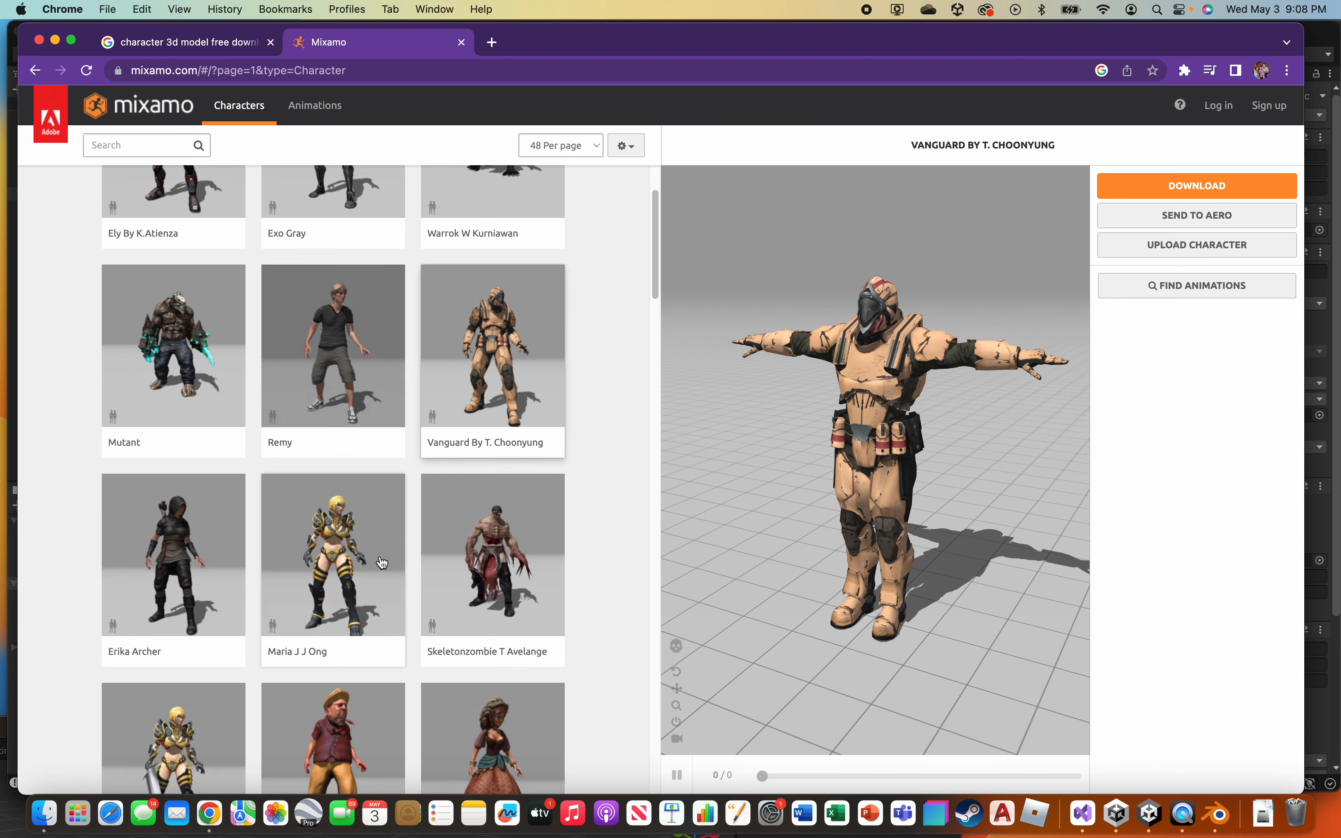
left_click(530, 554)
scroll(383, 515, "down", 5)
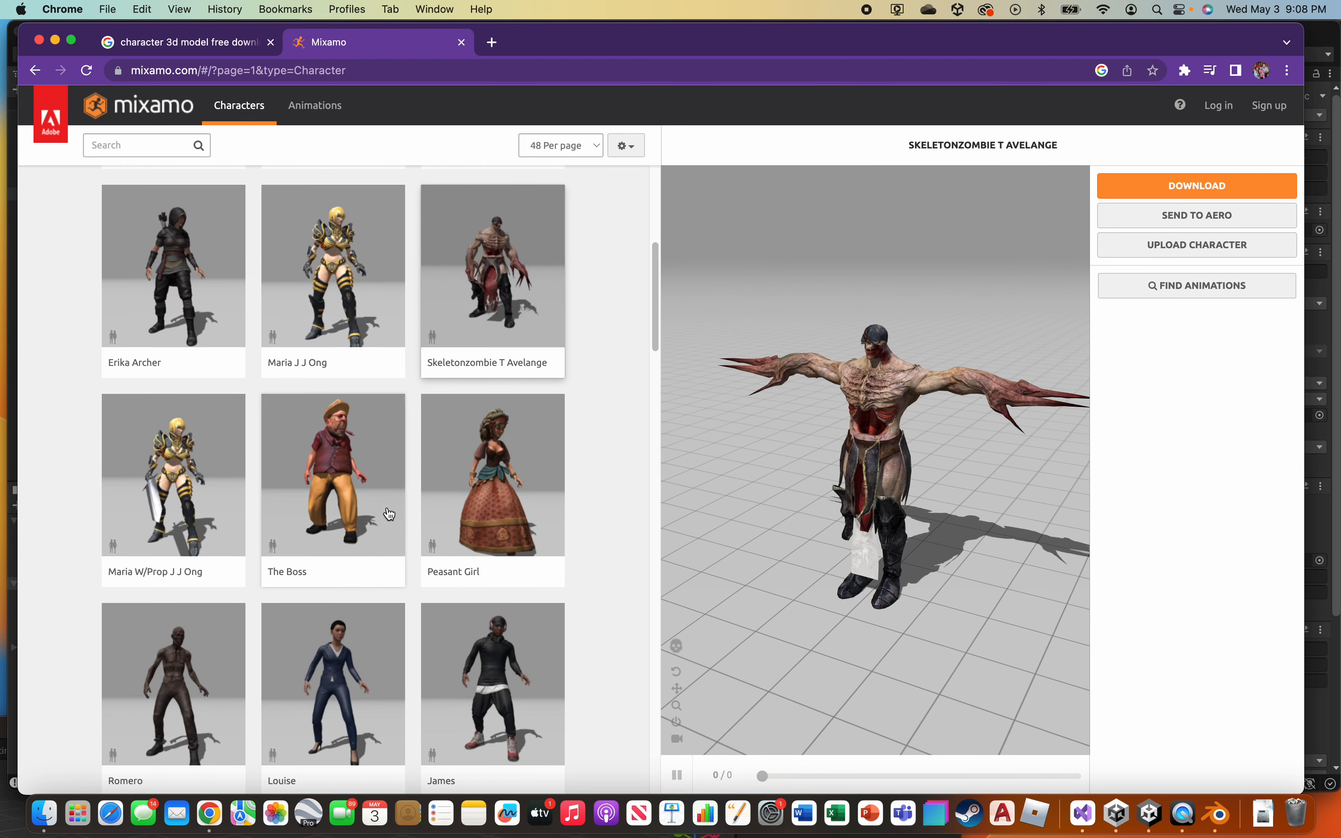
left_click(367, 495)
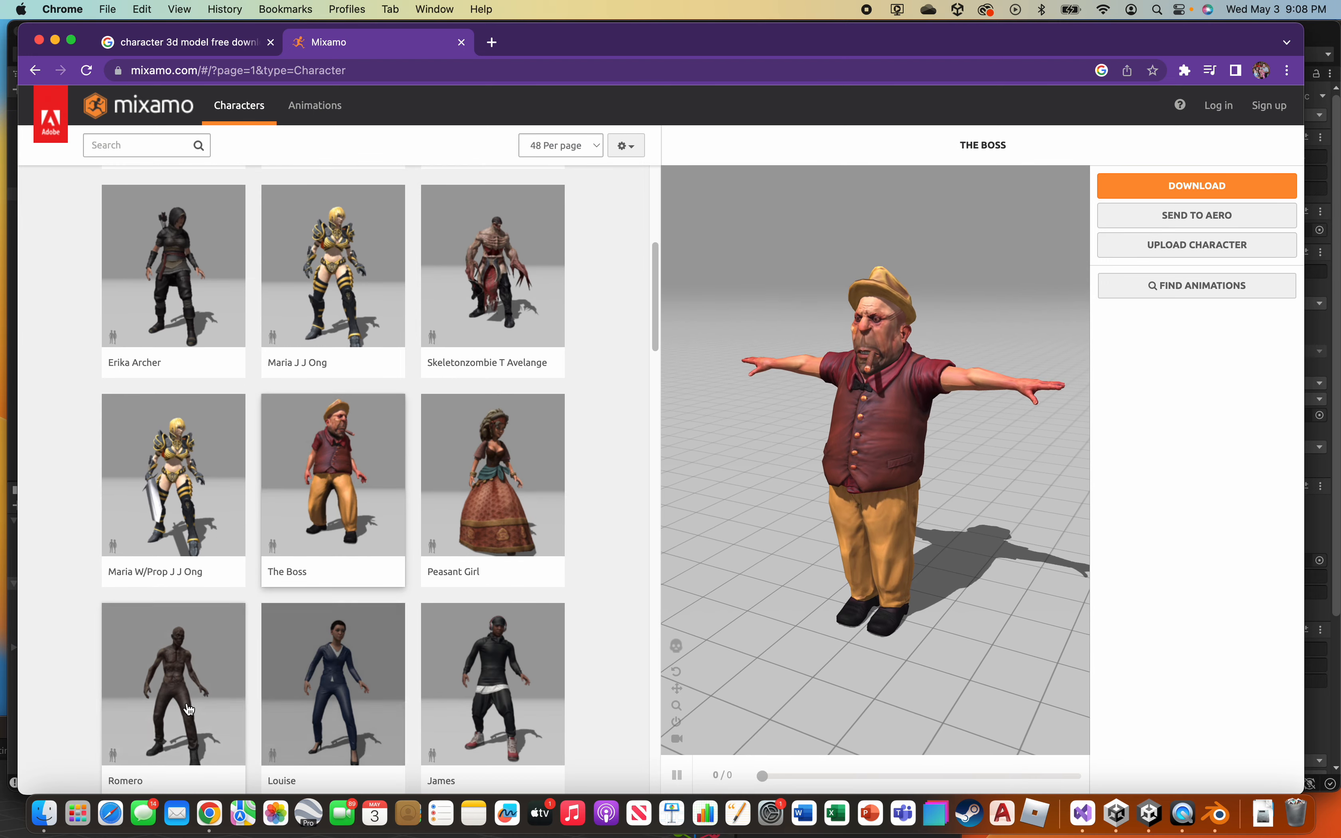
left_click(185, 689)
left_click(344, 476)
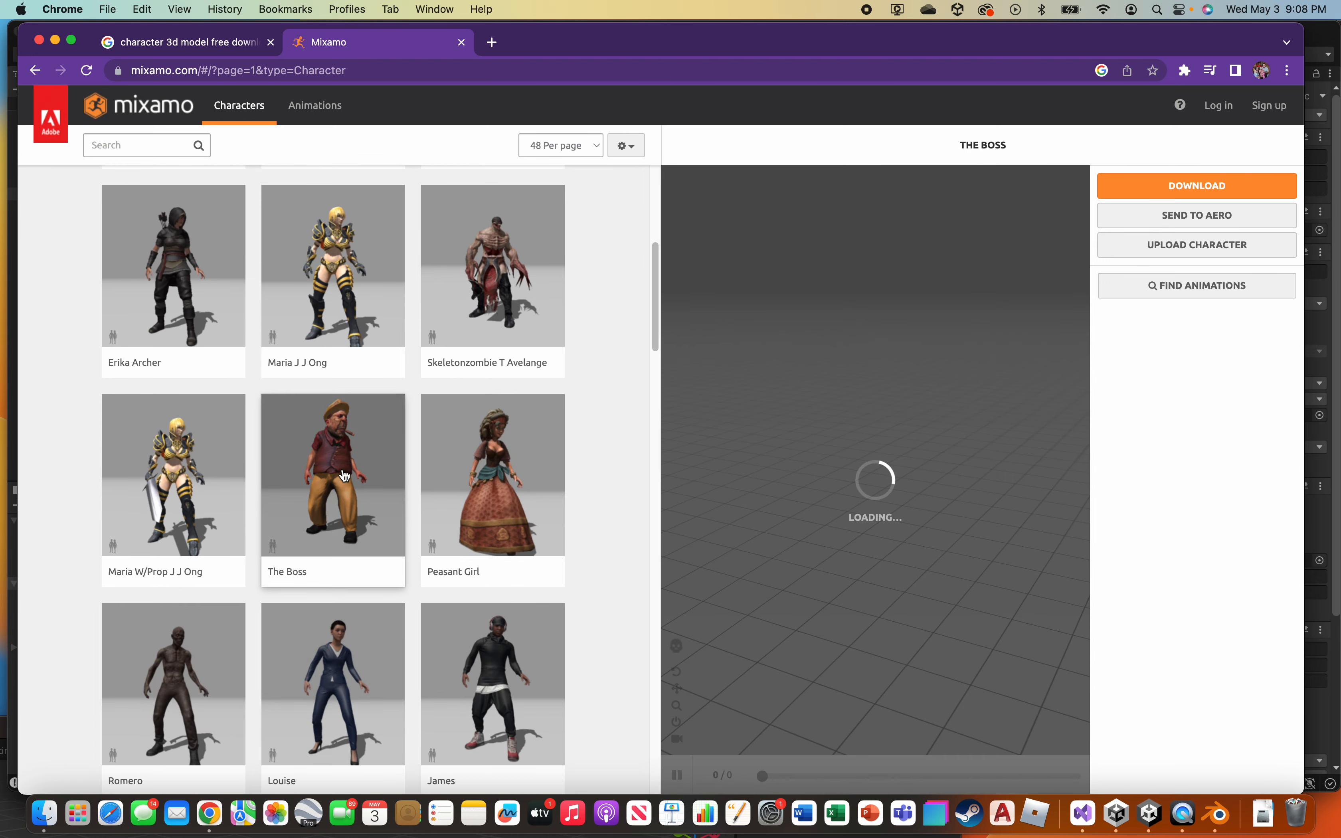
left_click(342, 469)
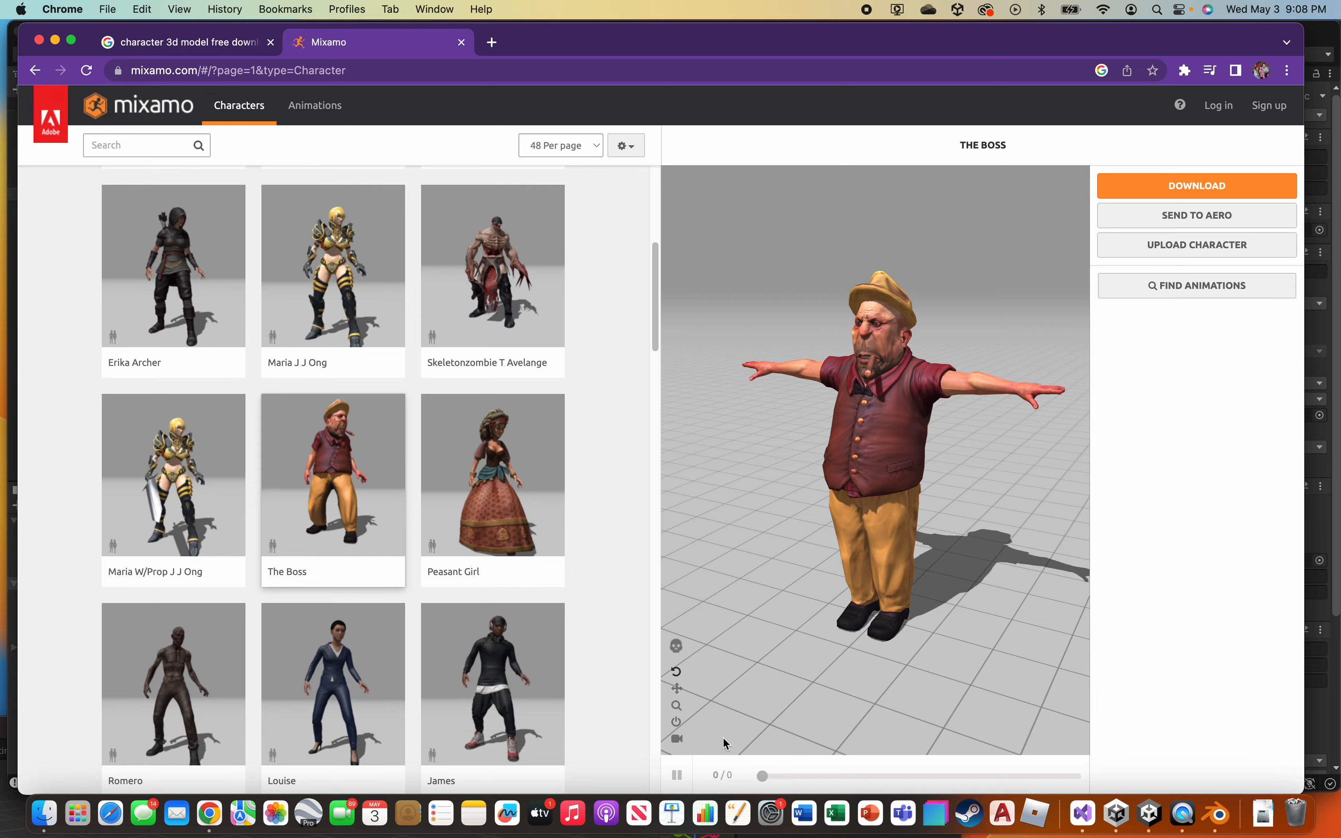
- Examine The Boss character model in the preview from different angles and distances
left_click_drag(920, 474, 946, 461)
scroll(923, 397, "up", 10)
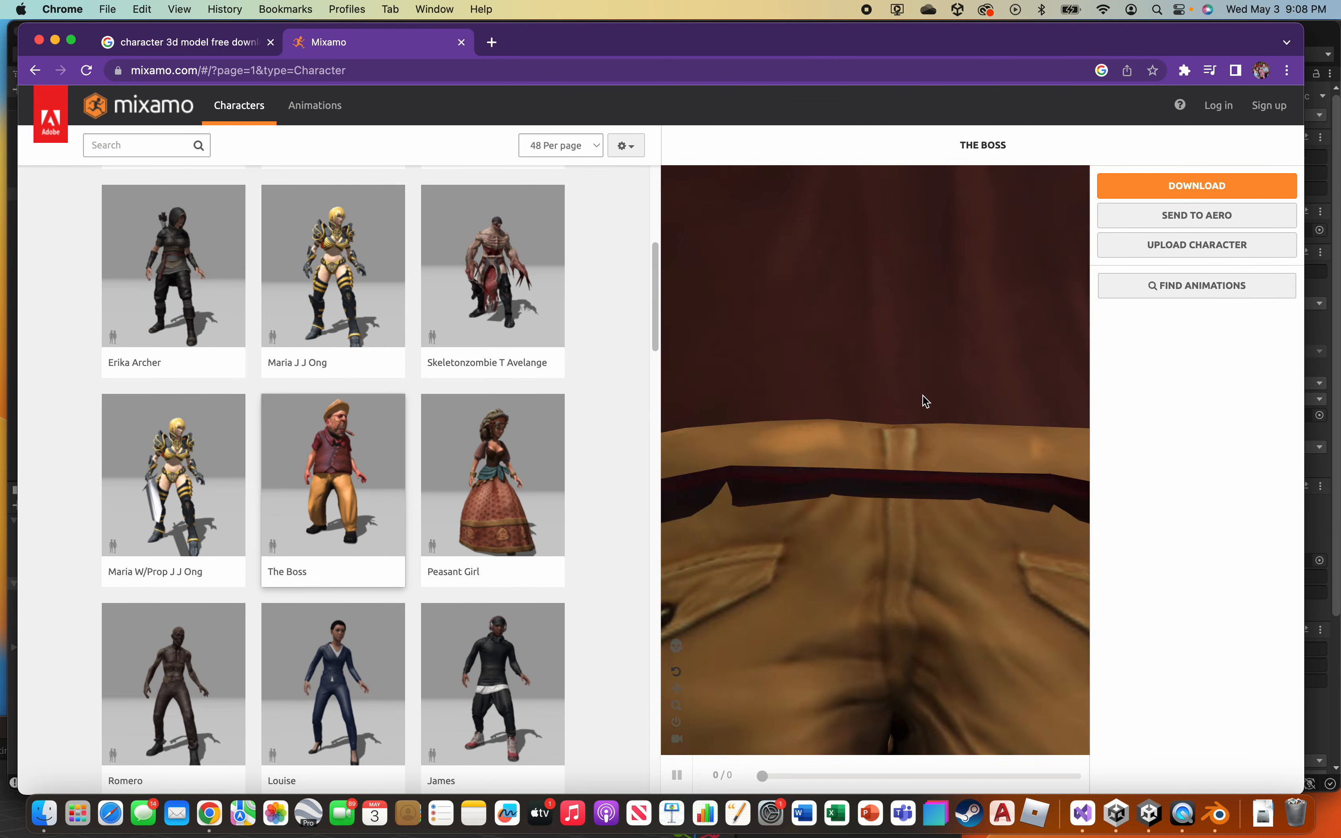
scroll(923, 396, "down", 10)
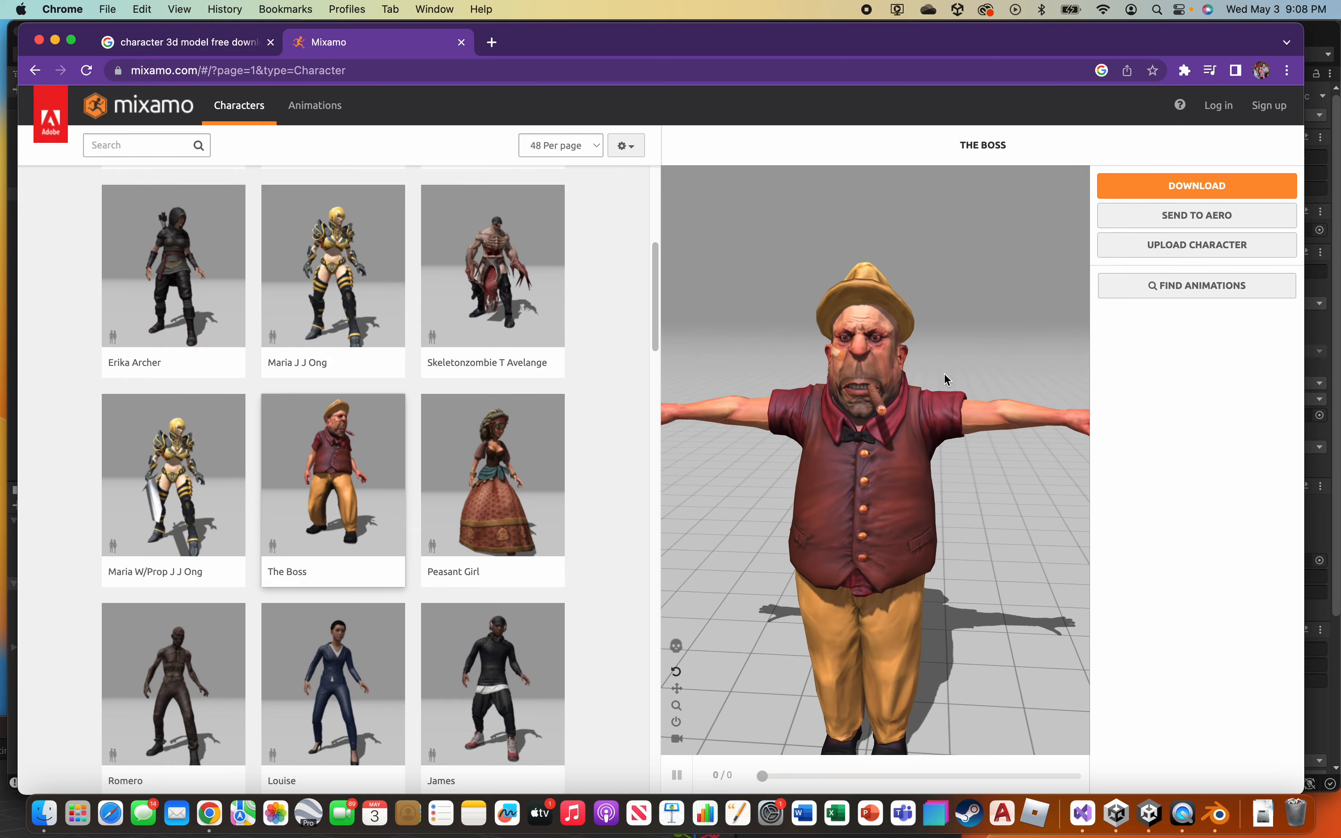
left_click_drag(943, 373, 1012, 346)
right_click_drag(1008, 341, 954, 346)
scroll(959, 366, "down", 5)
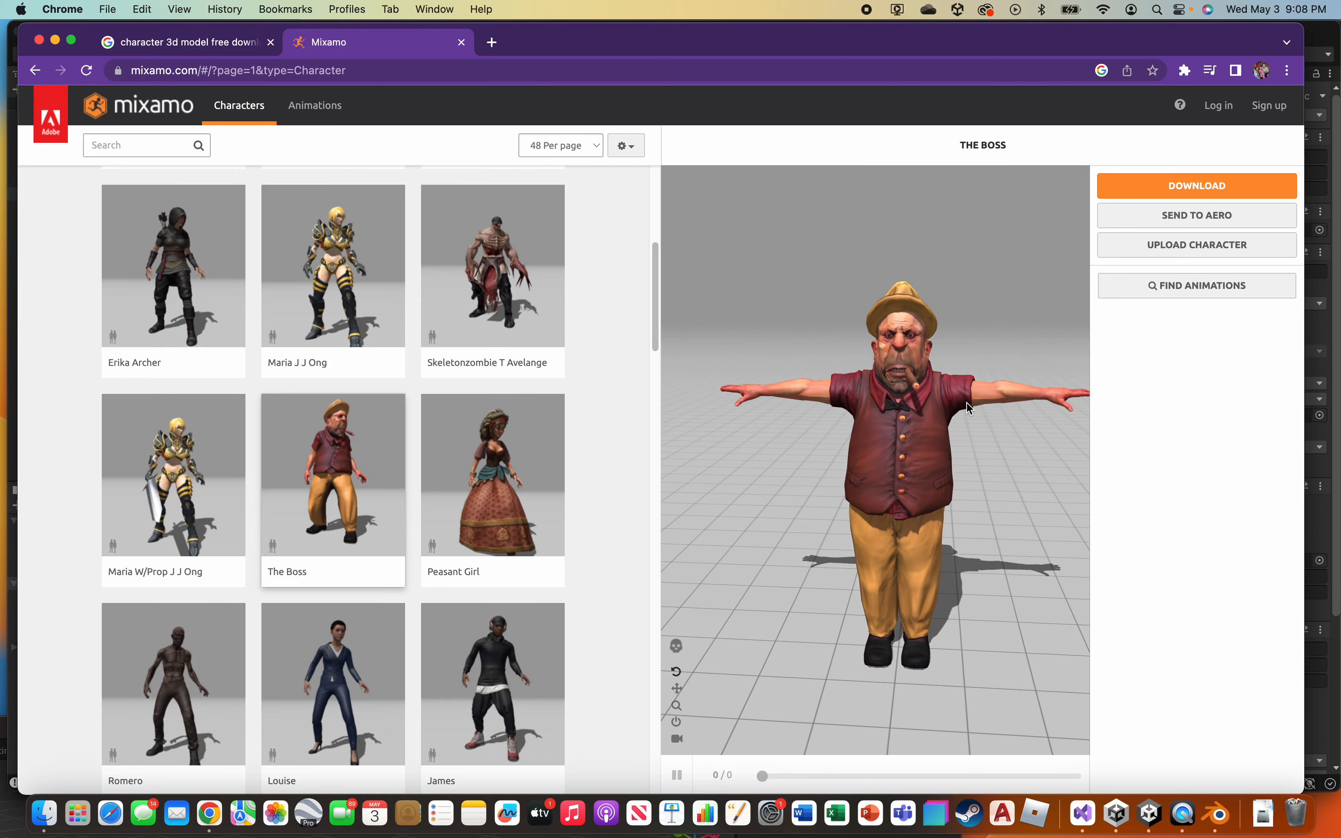
mouse_move(966, 402)
left_mouse_down()
mouse_move(888, 413)
mouse_move(961, 407)
left_mouse_up()
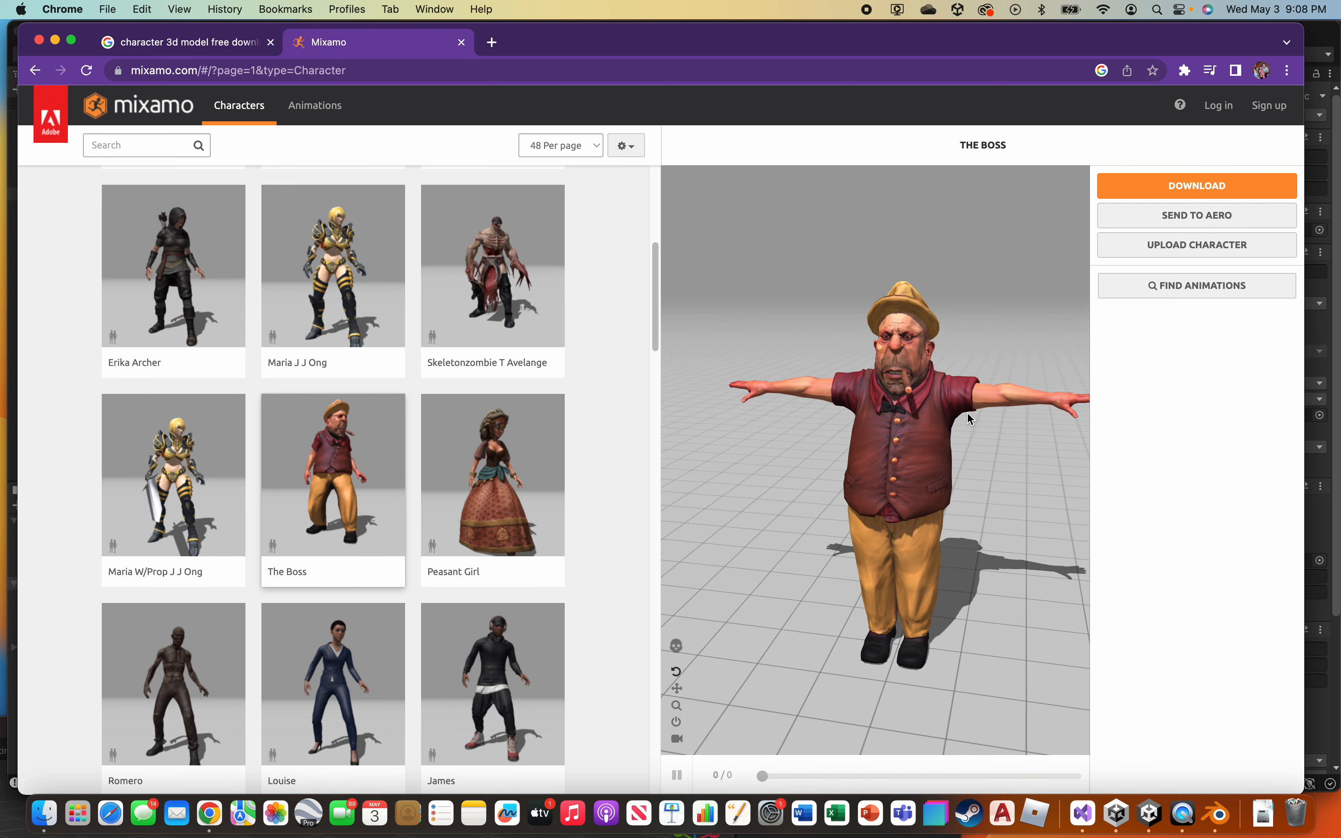
left_click_drag(967, 412, 931, 392)
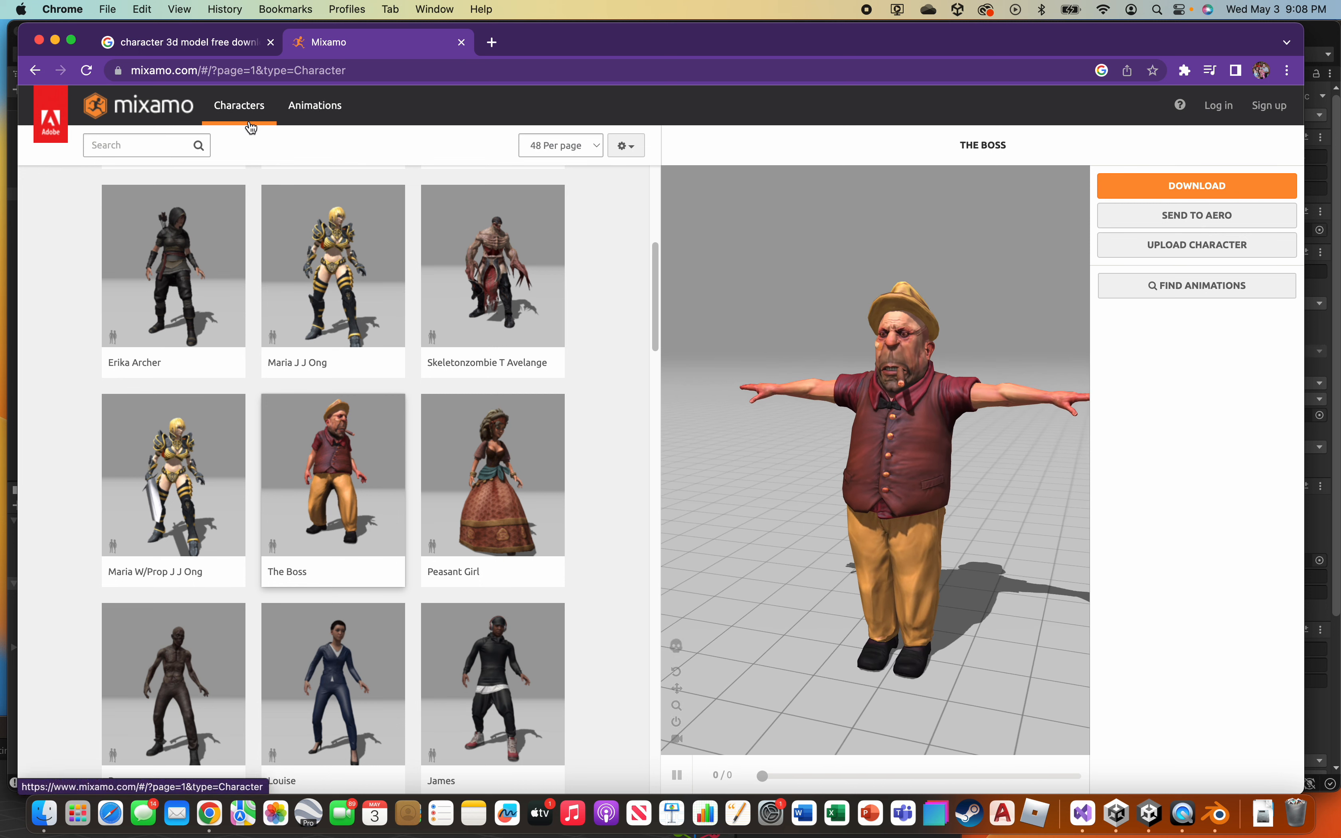
- Apply the Praying animation from the animation library to The Boss
left_click(319, 110)
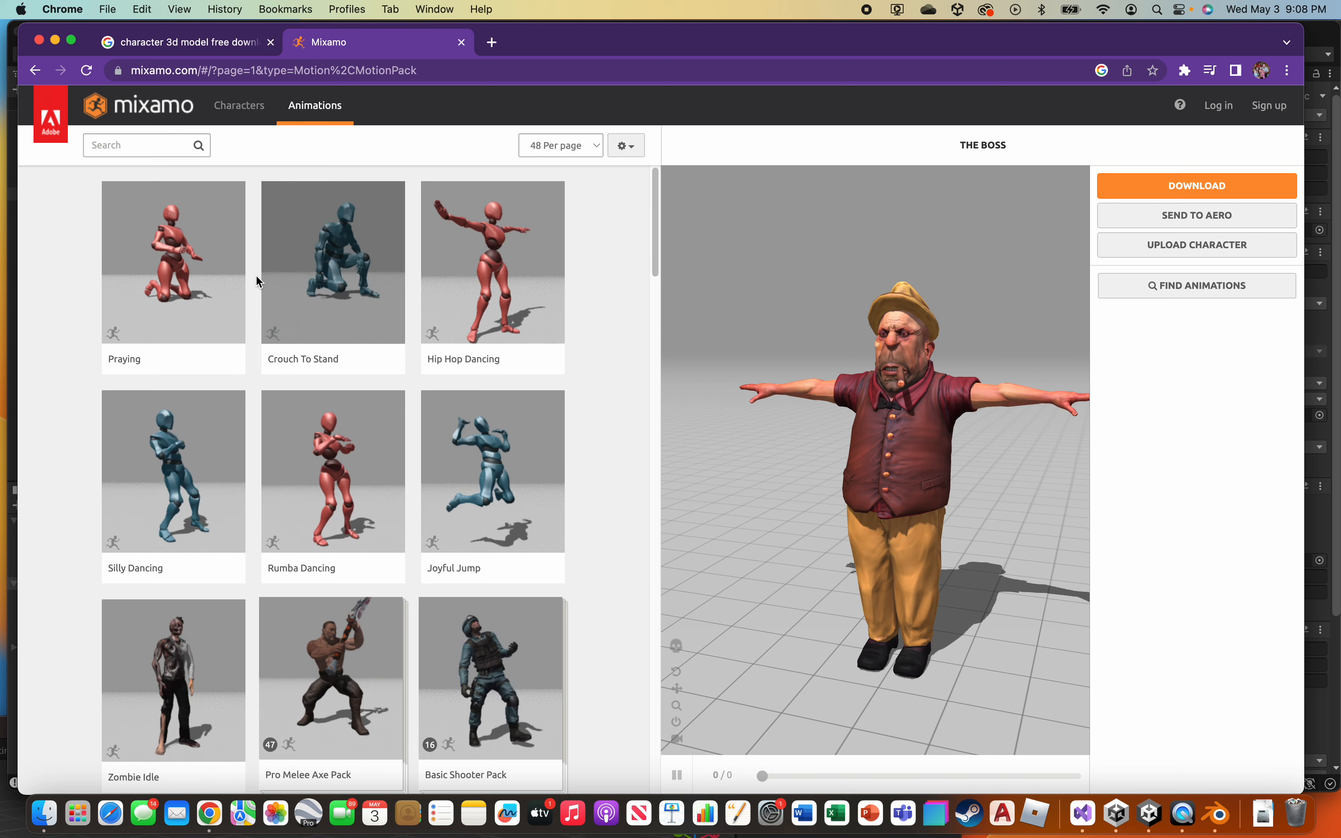
left_click(191, 279)
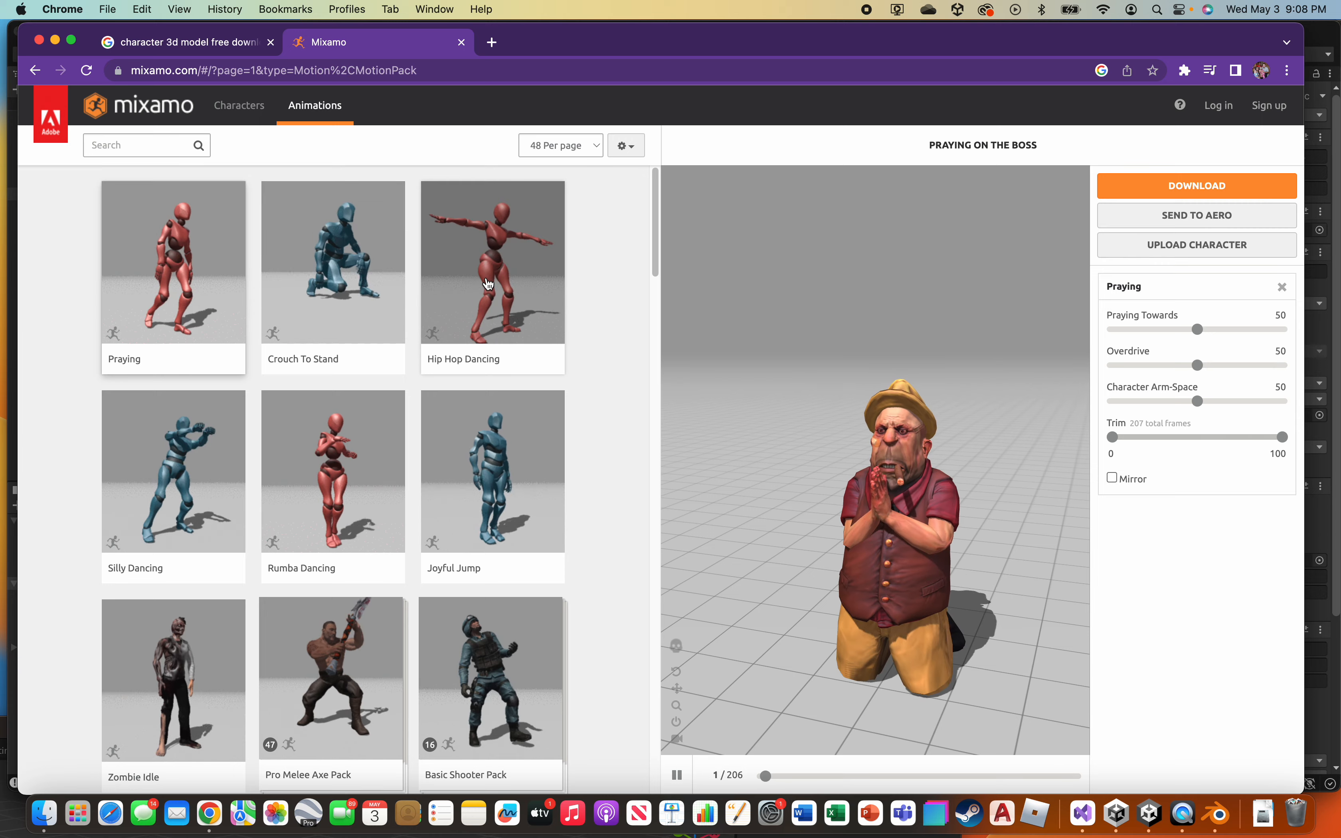
- Try the Joyful Jump animation, Rumba Dancing with Enthusiasm at 86, and the Pro Melee Axe Pack on The Boss
left_click(508, 472)
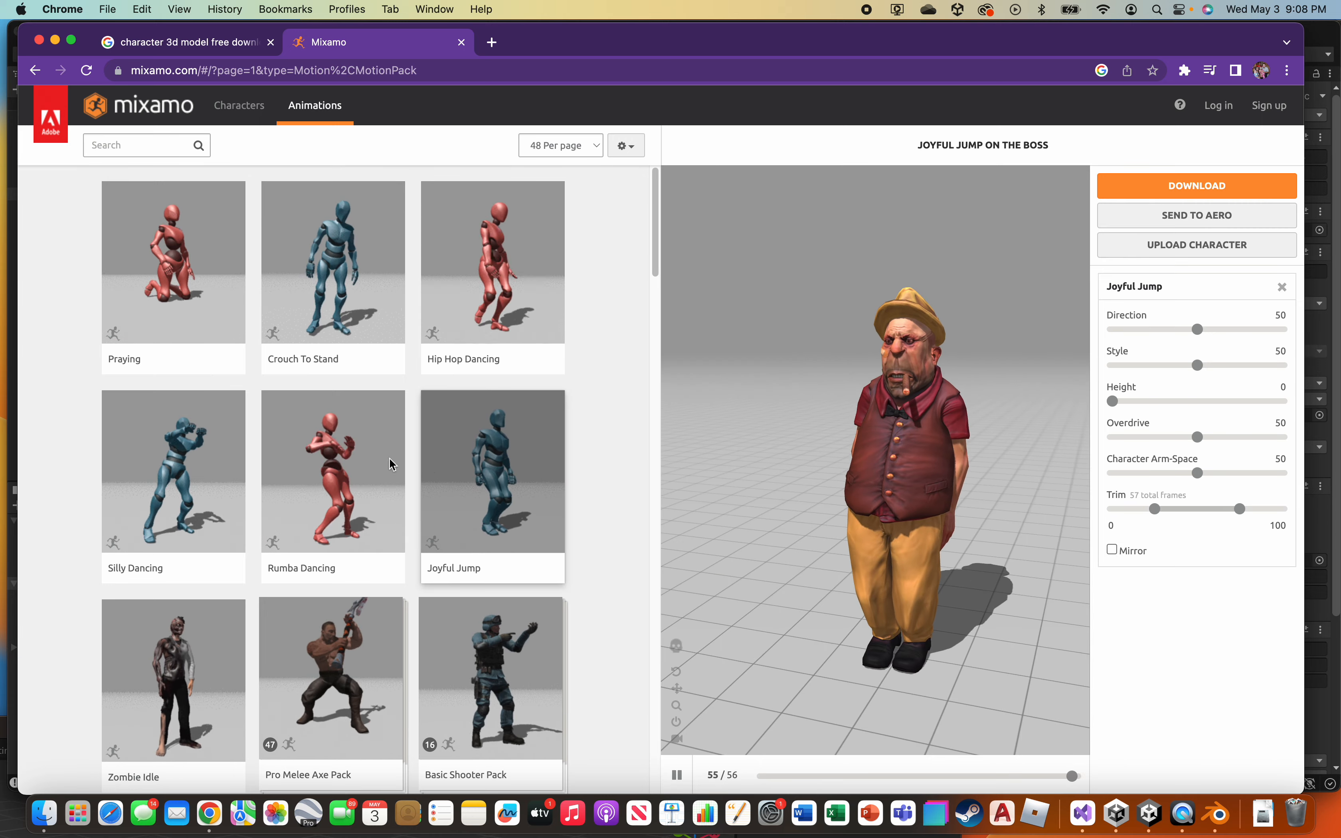
left_click(327, 474)
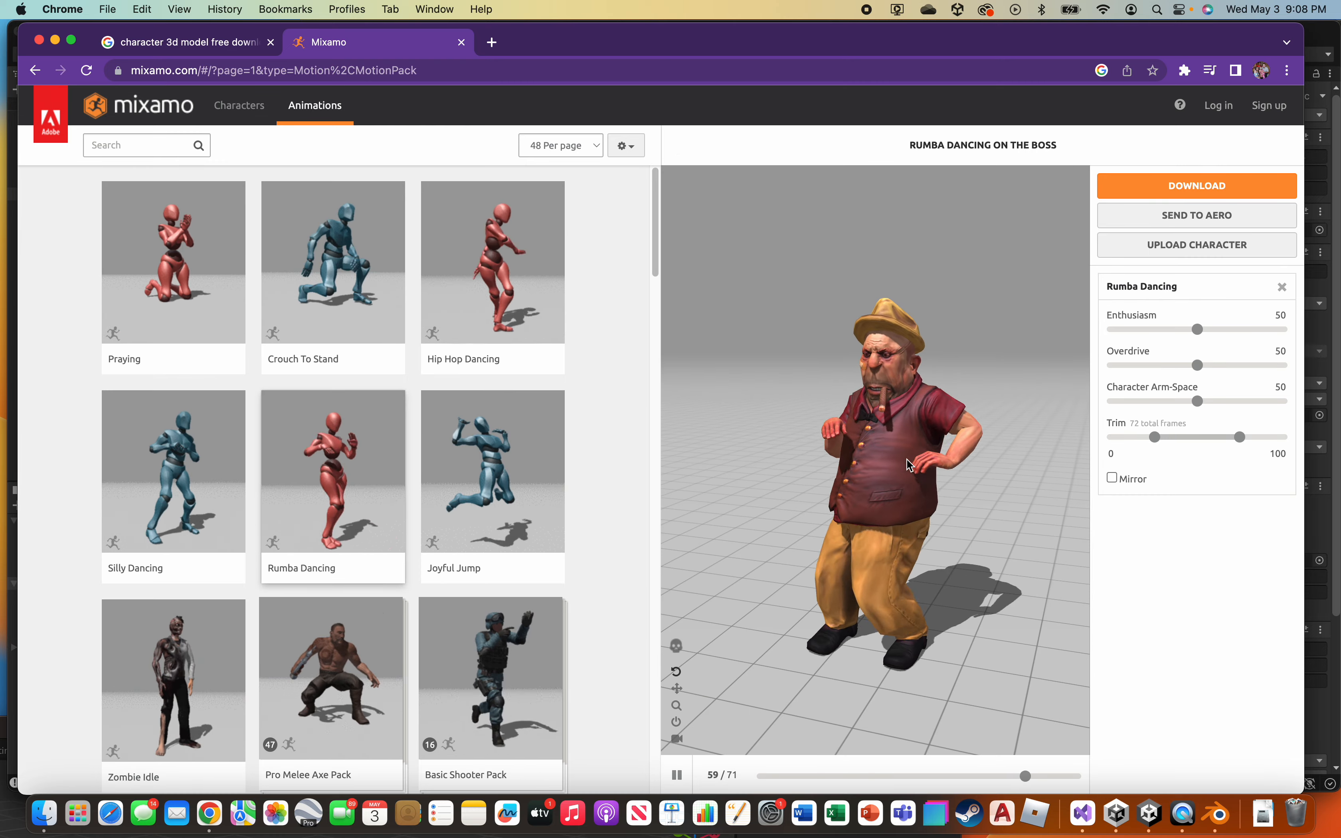
left_click(1198, 329)
left_click_drag(1254, 334, 1259, 335)
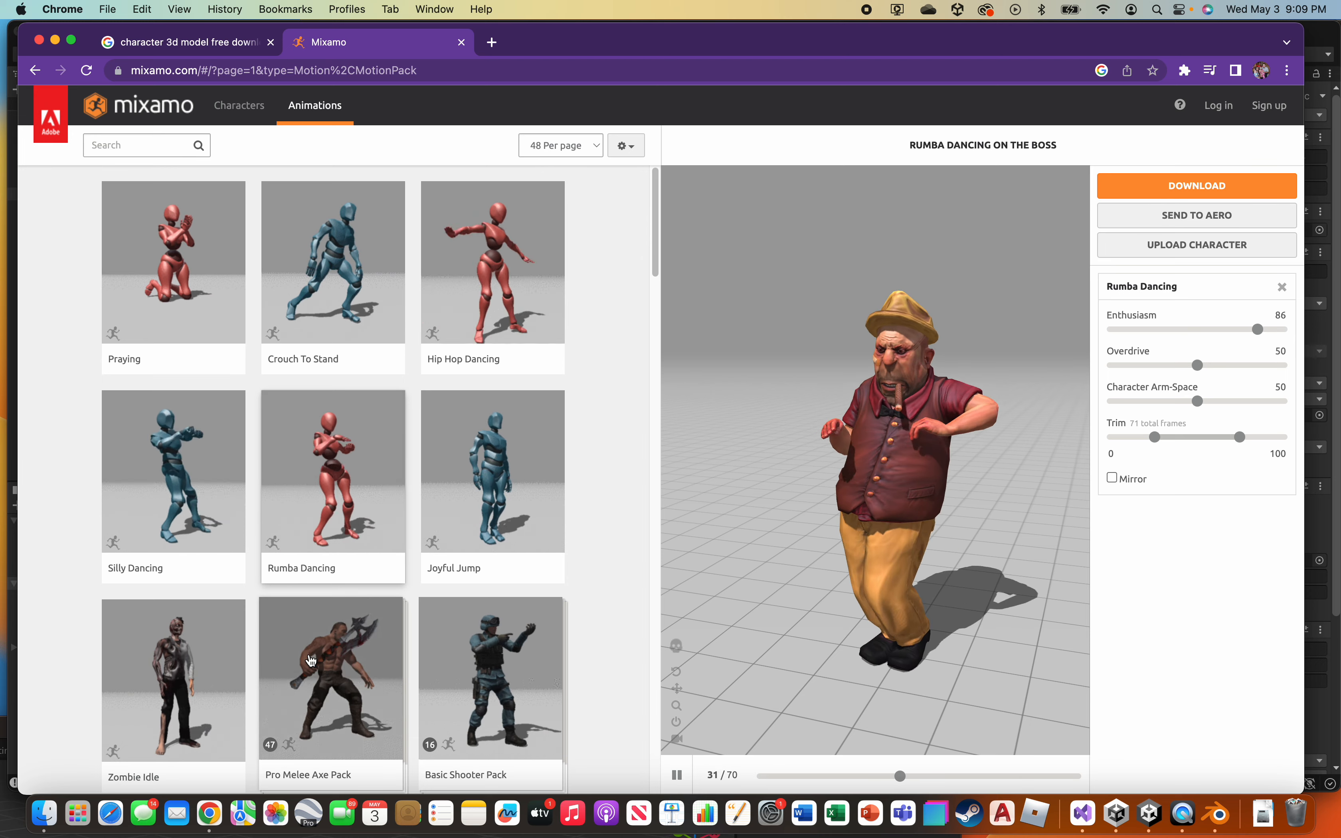
left_click(331, 682)
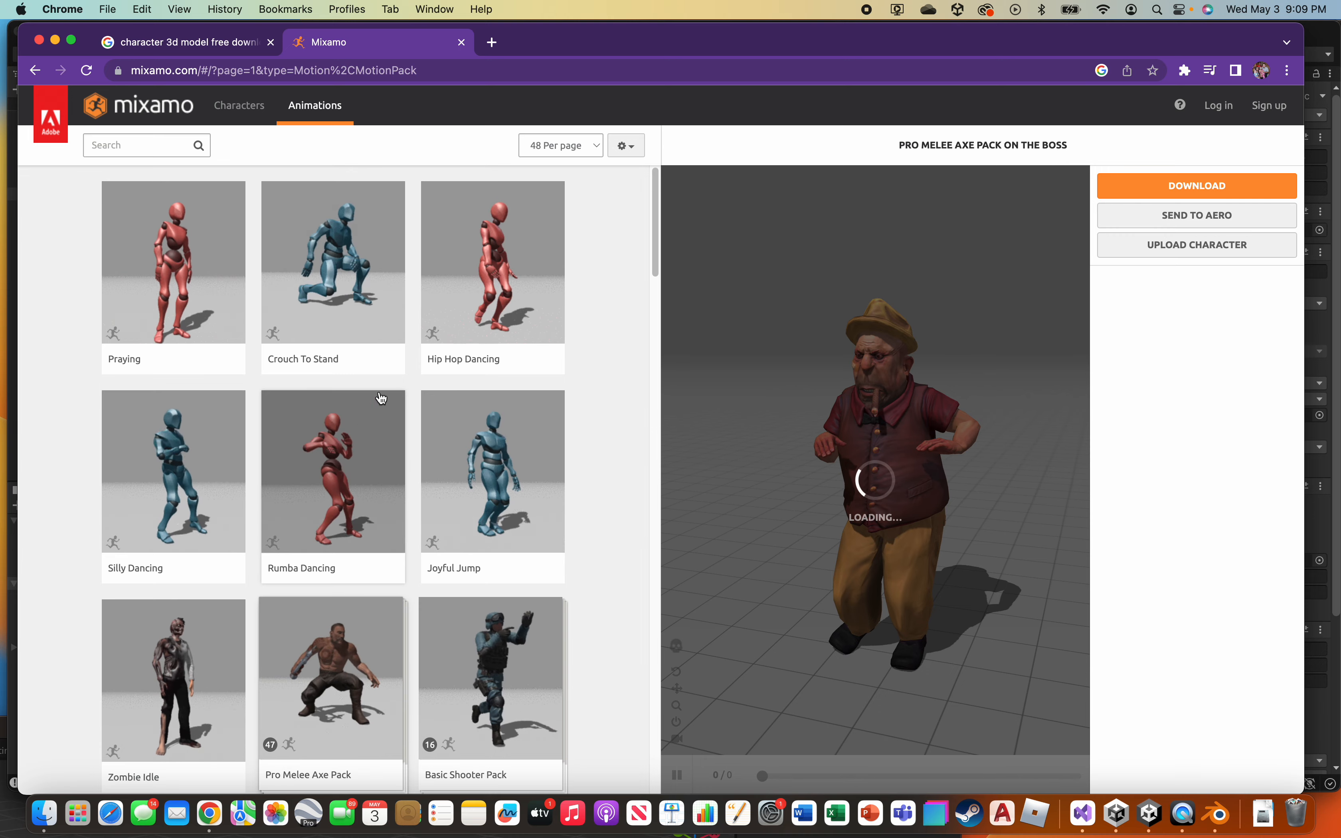
mouse_move(536, 41)
left_mouse_down()
mouse_move(516, 149)
mouse_move(556, 115)
mouse_move(545, 56)
mouse_move(527, 45)
left_mouse_up()
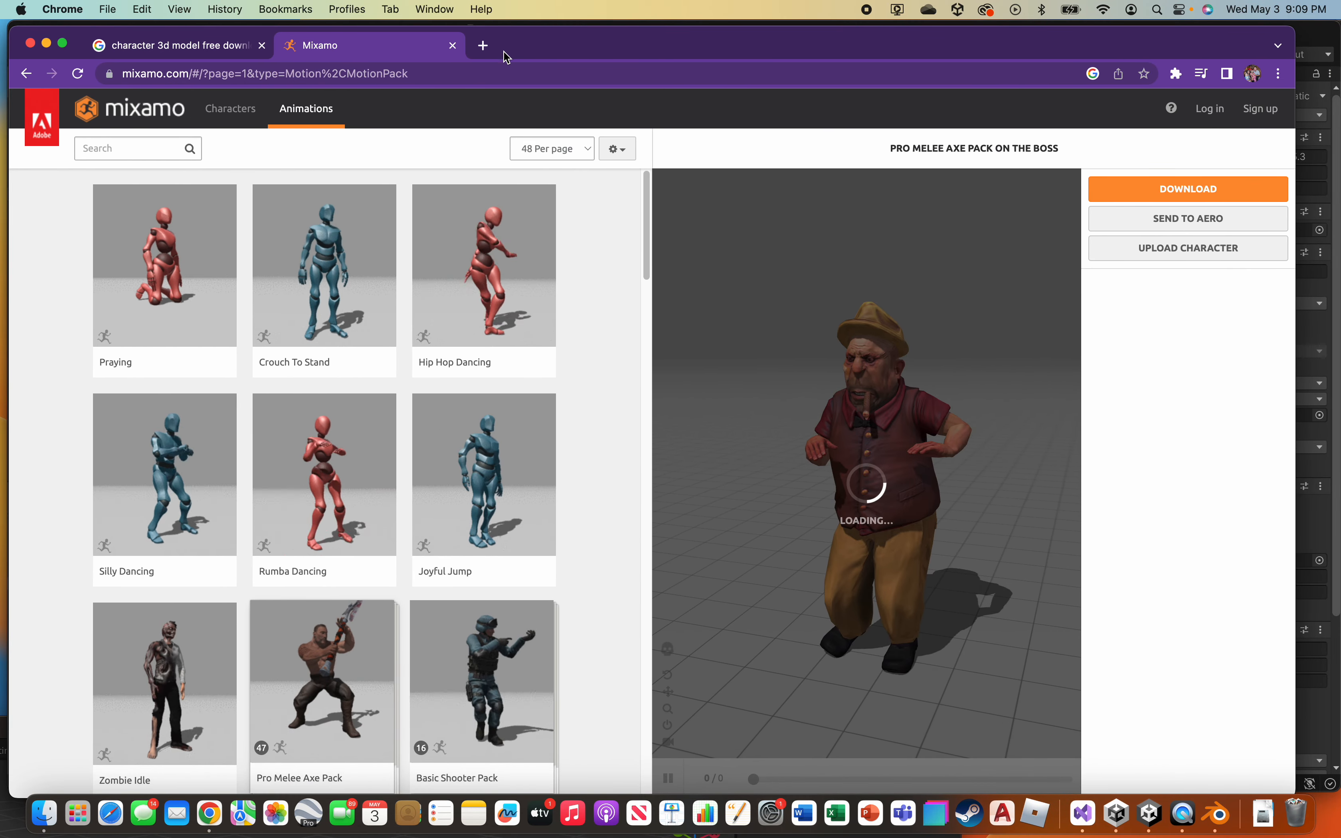
- Search the web for "unity asset store" in a new browser tab and go to the Unity Asset Store site
left_click(483, 45)
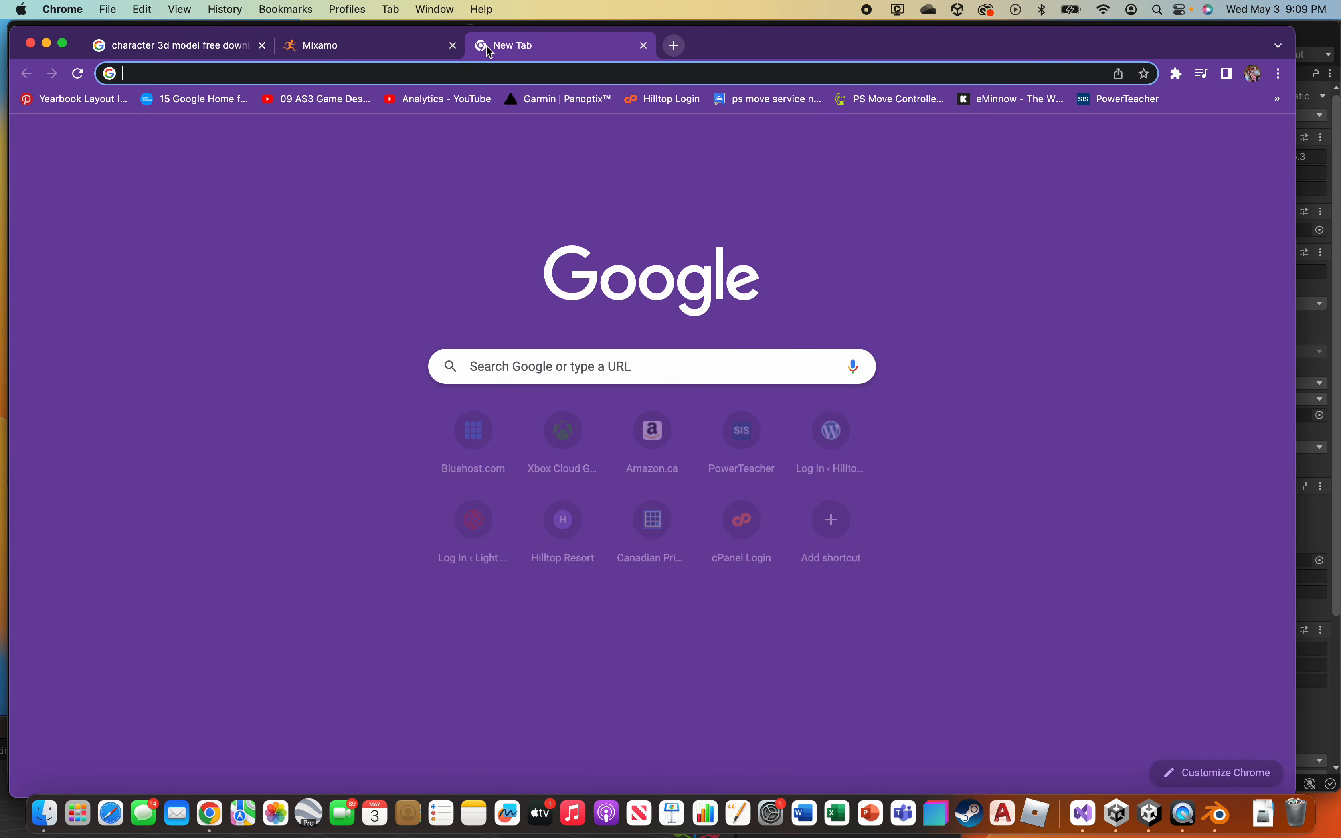
left_click(468, 76)
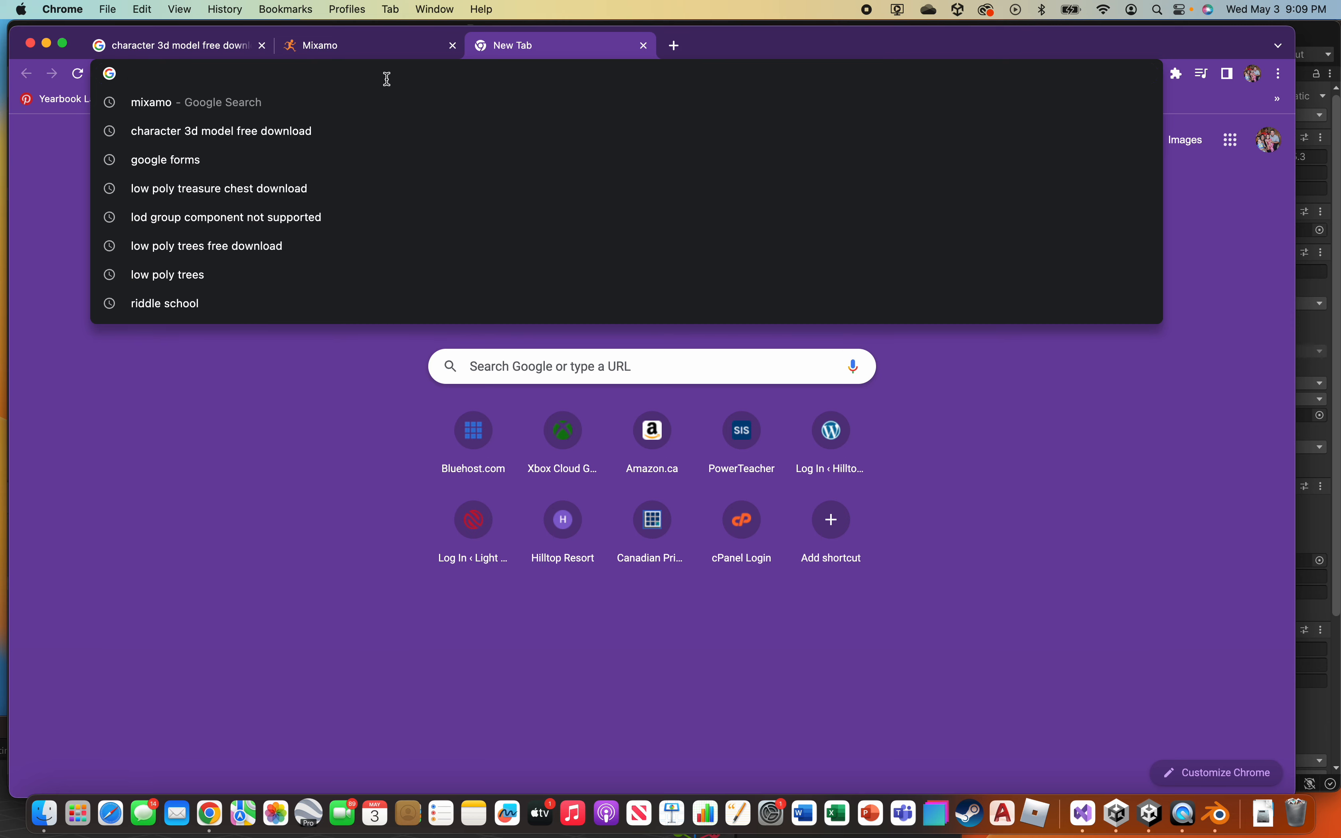
type("unity b")
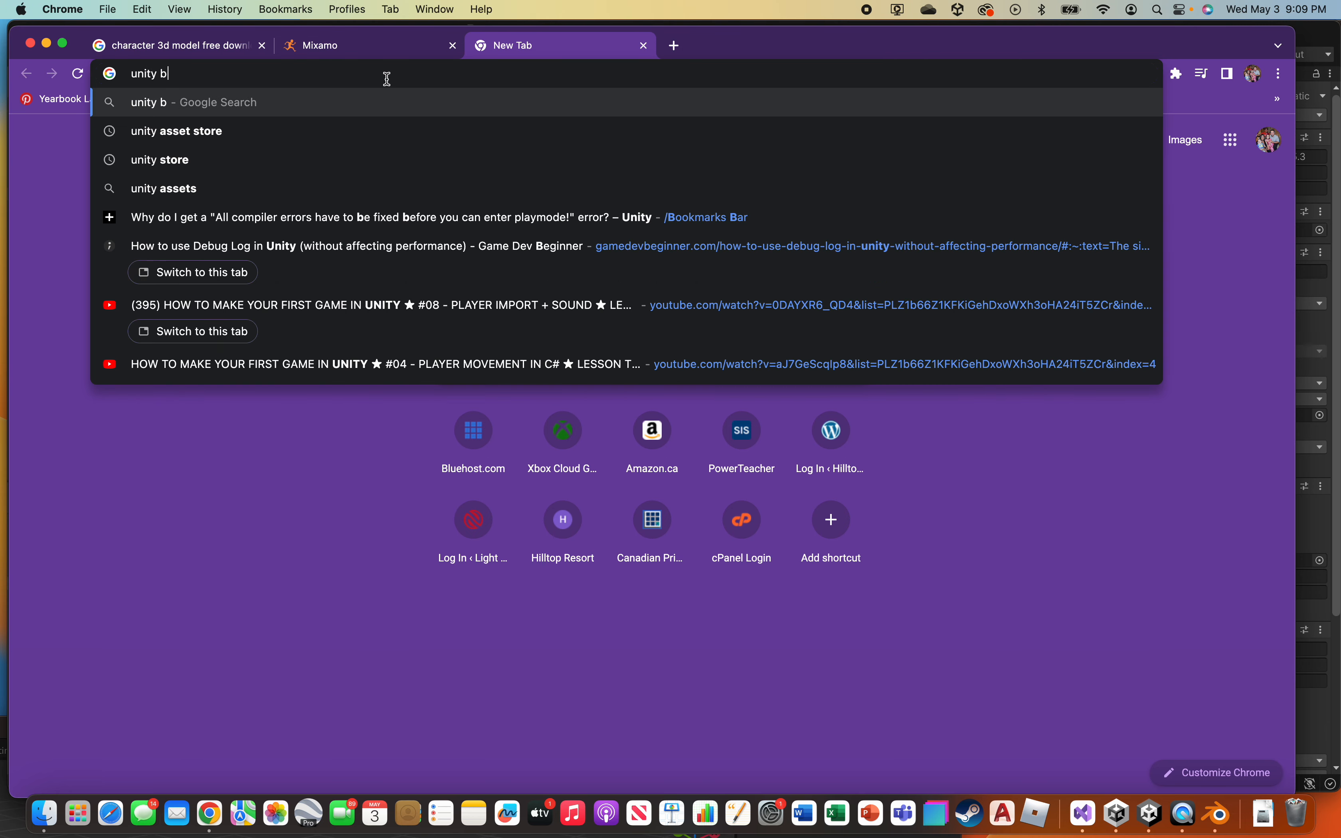
key("BackSpace")
type("asset st")
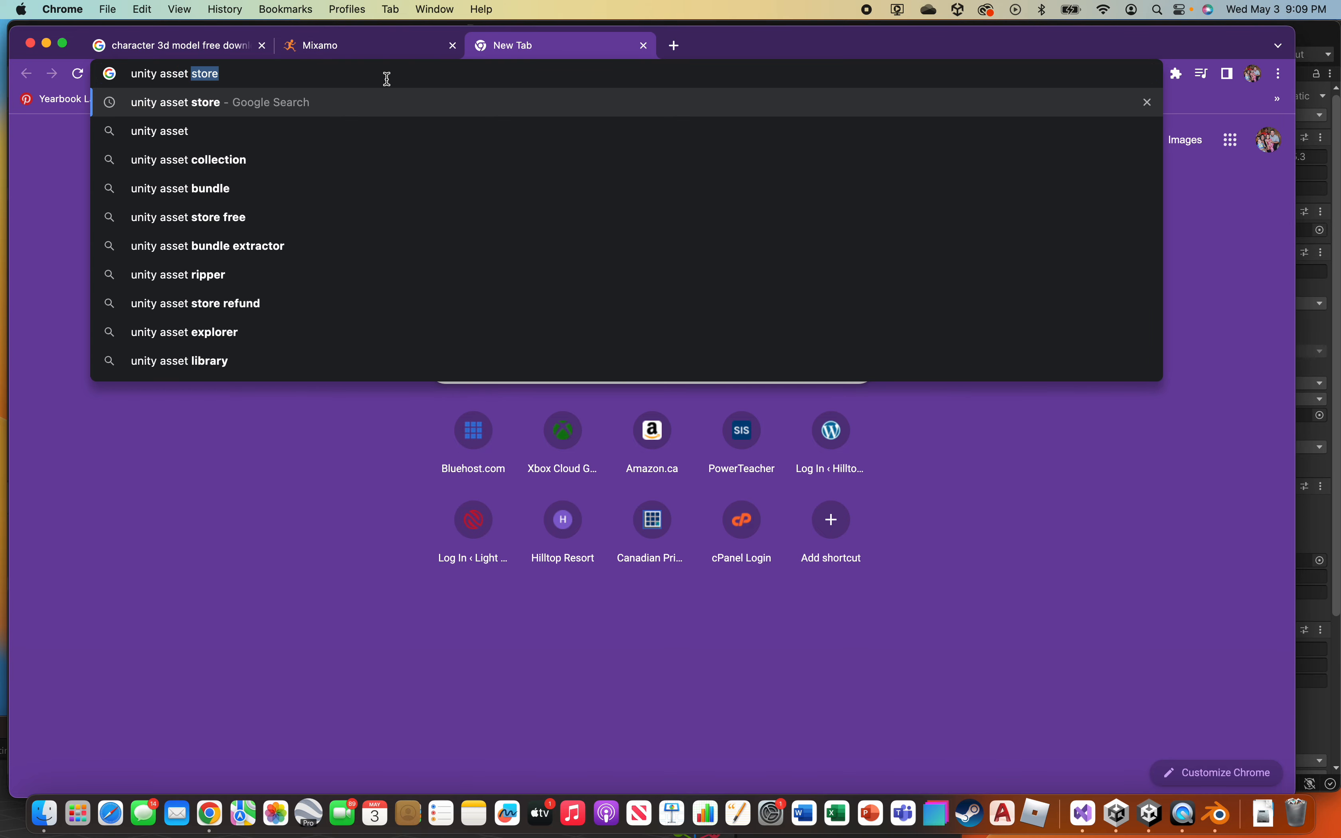
type("ore")
key("Return")
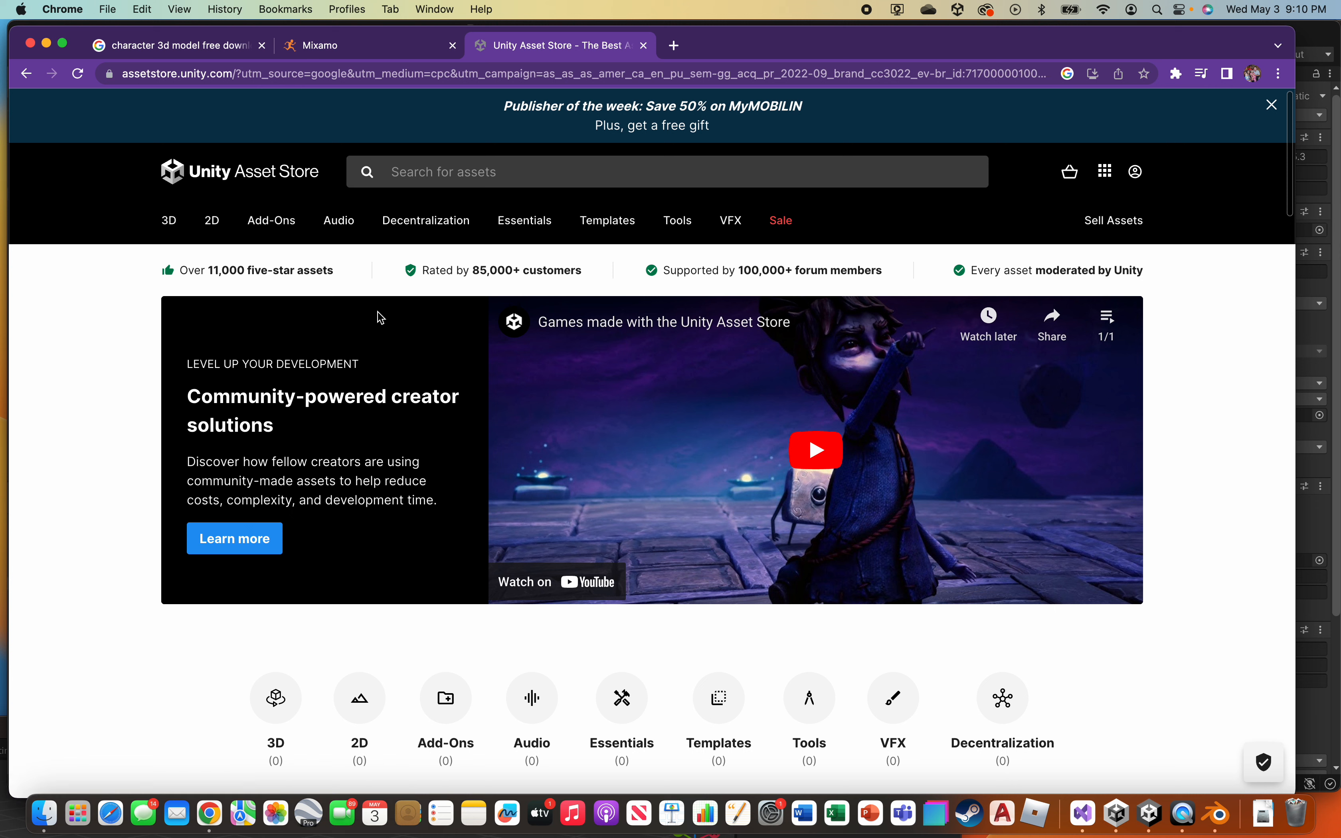
- Search the Asset Store for "low poly character" and refine the search to "low poly 3d character"
mouse_move(266, 226)
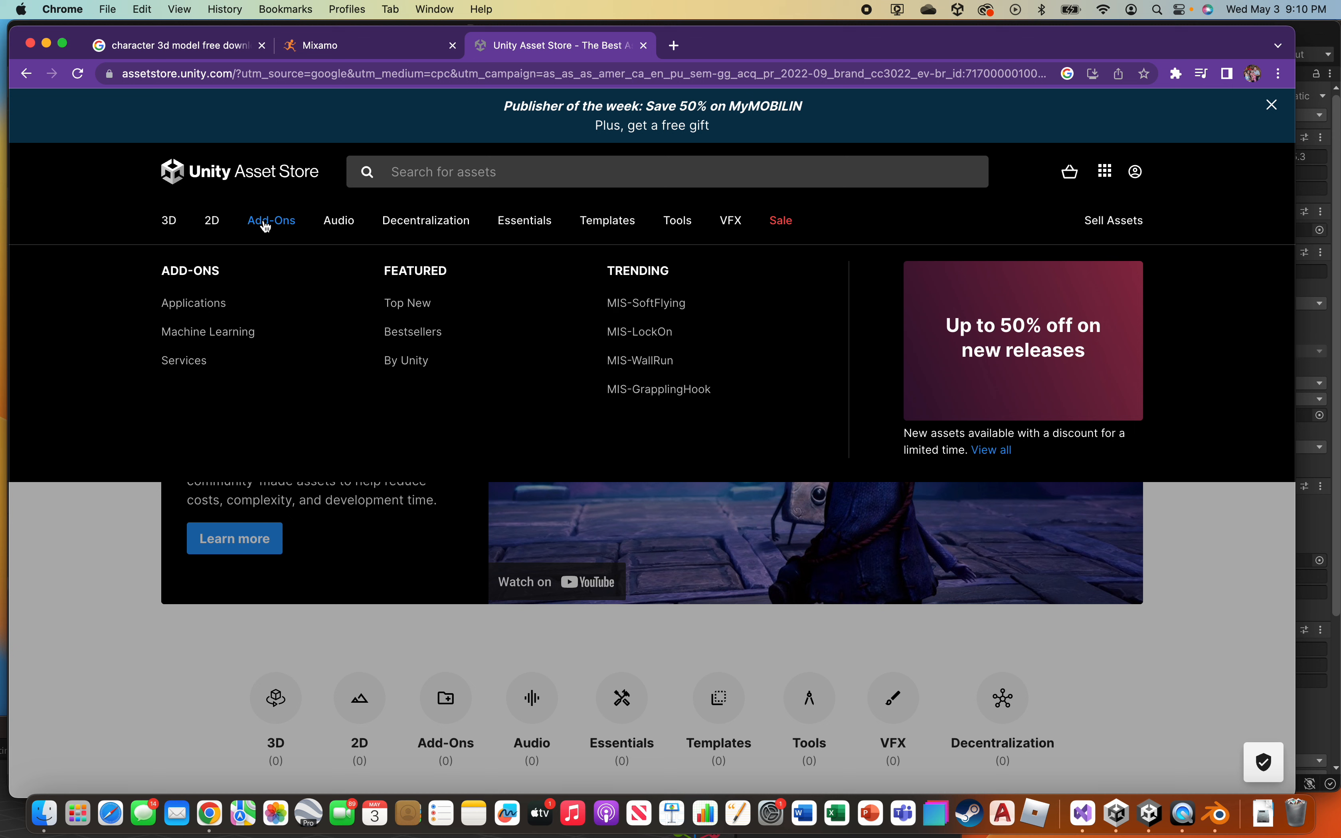
mouse_move(342, 227)
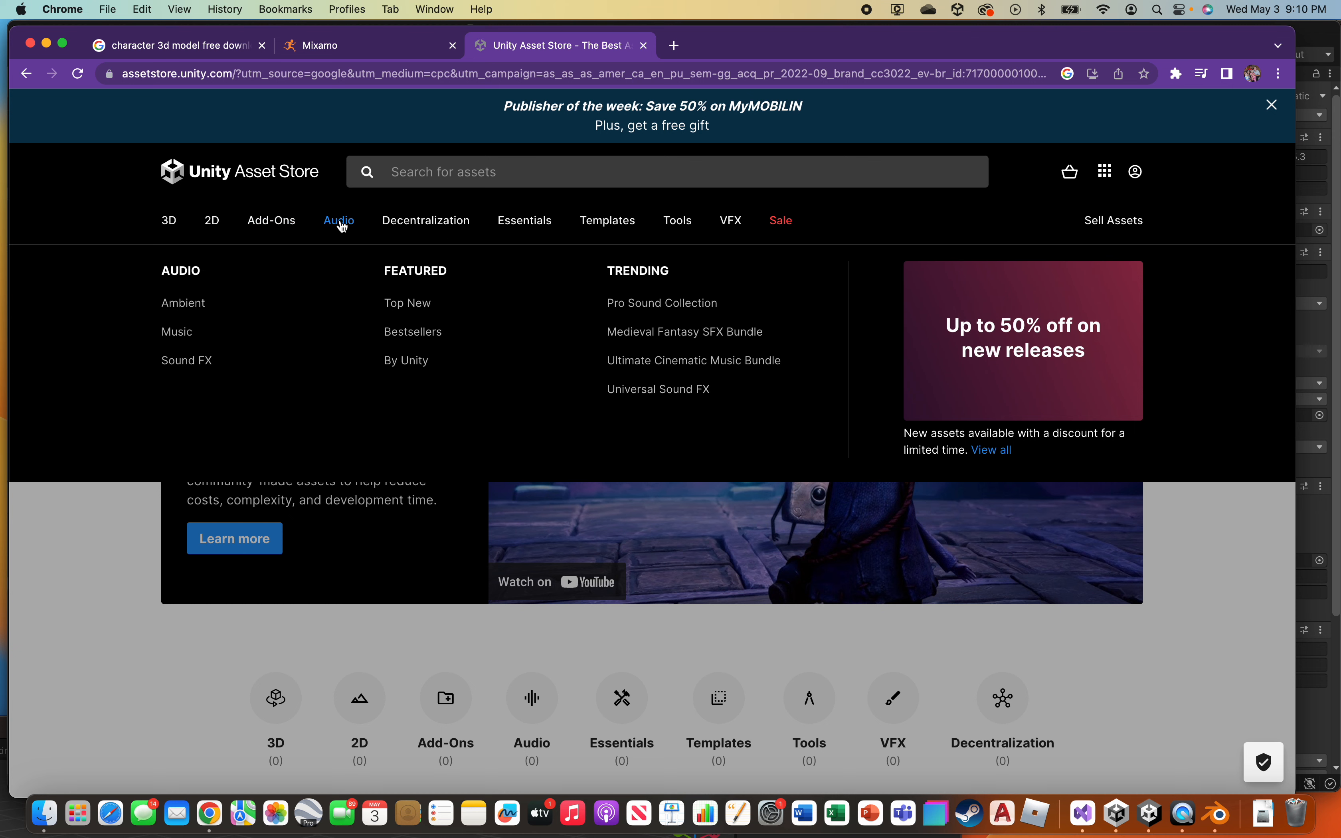
left_click(535, 167)
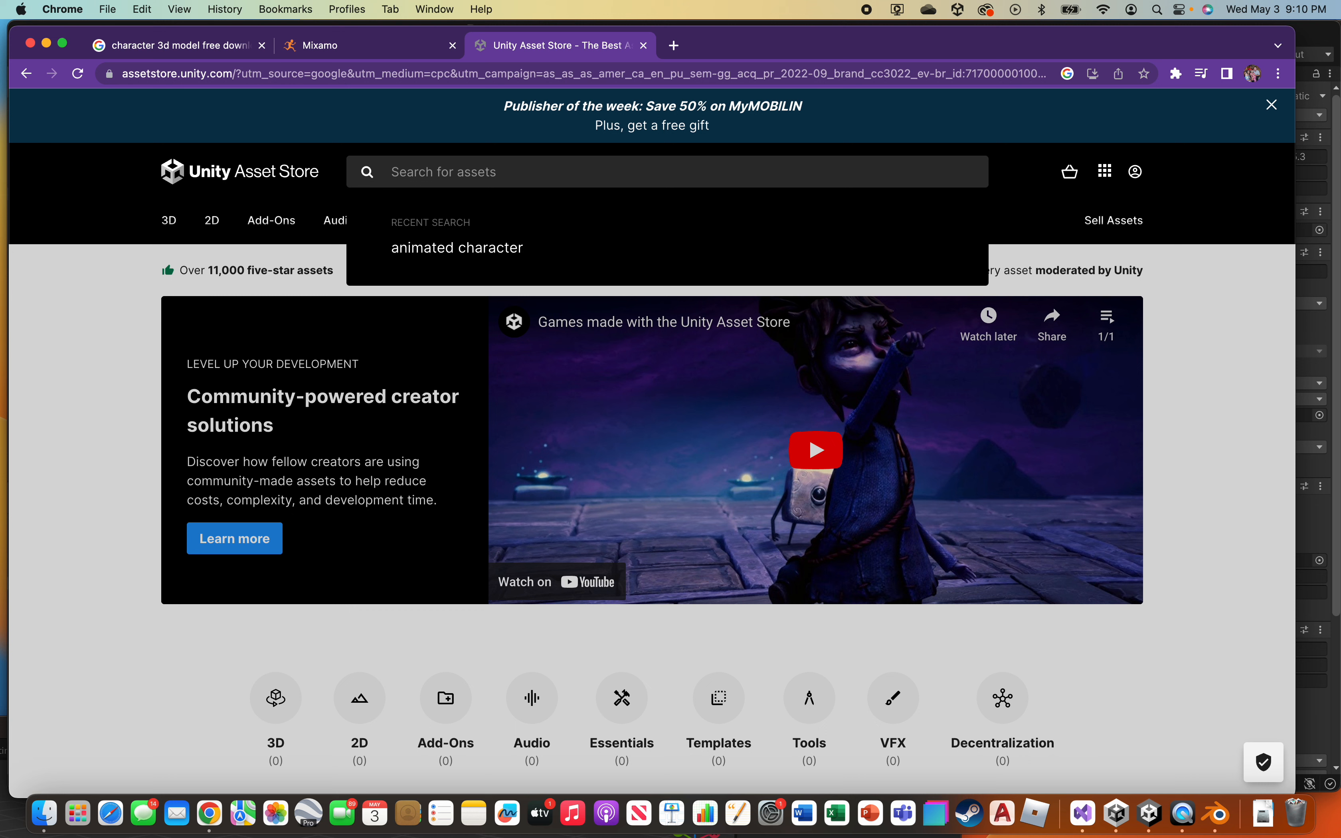
type("low poly character")
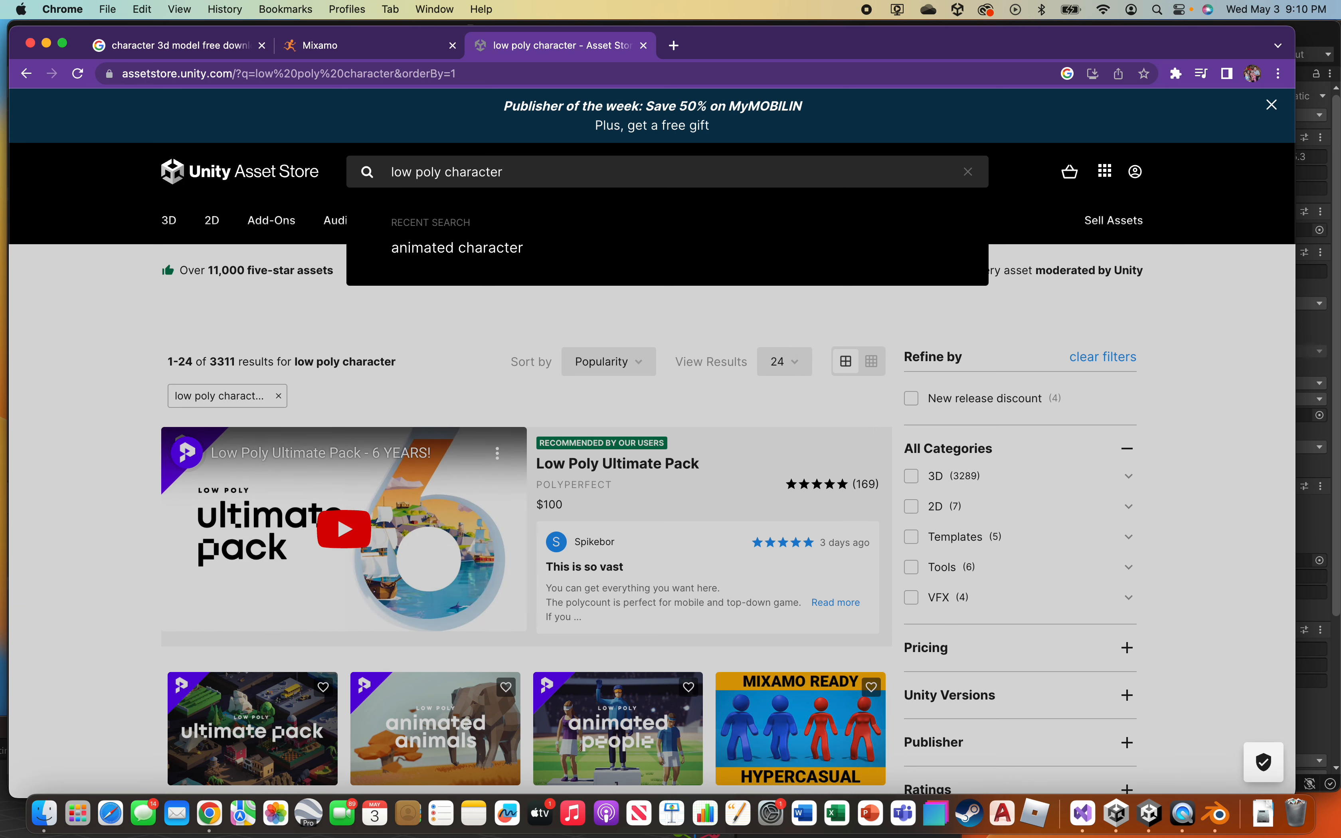
key("Return")
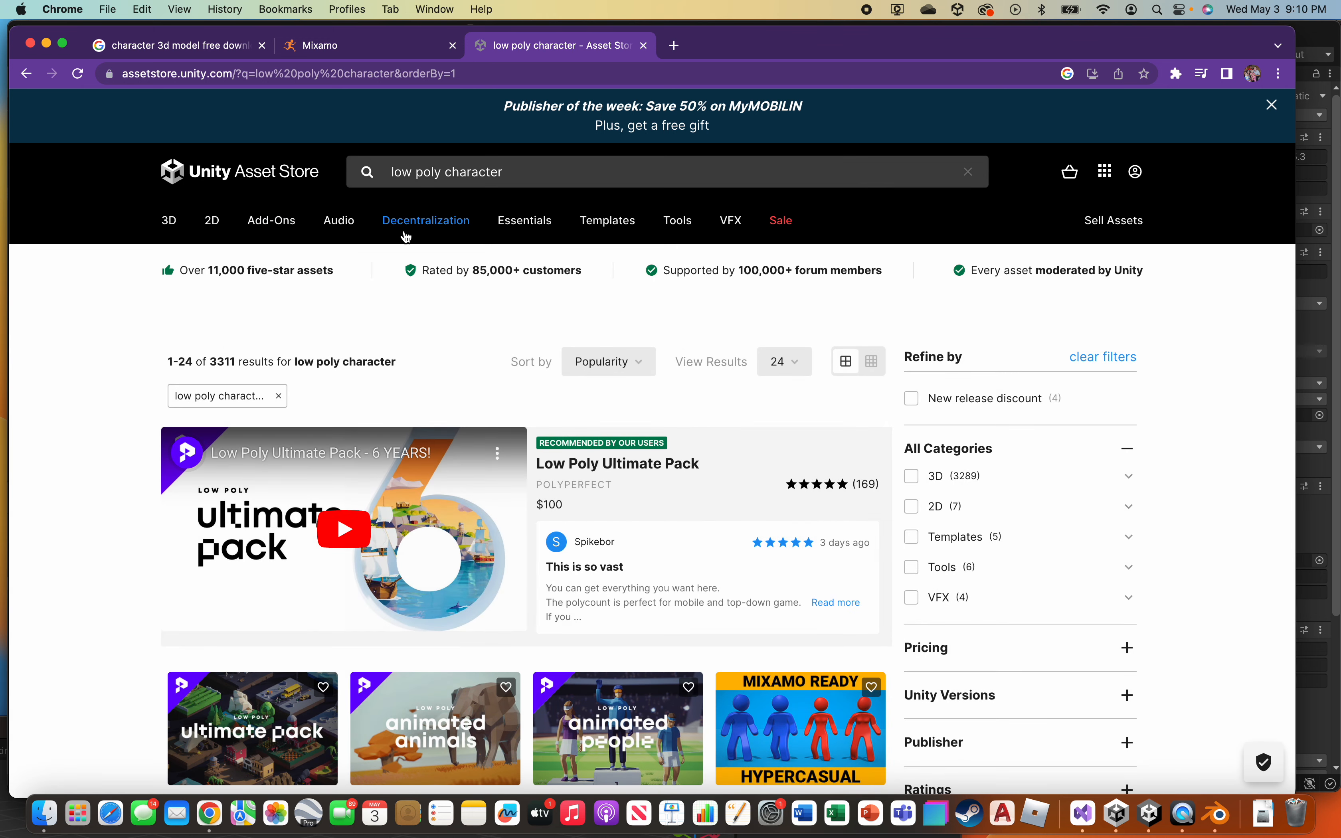
left_click(449, 171)
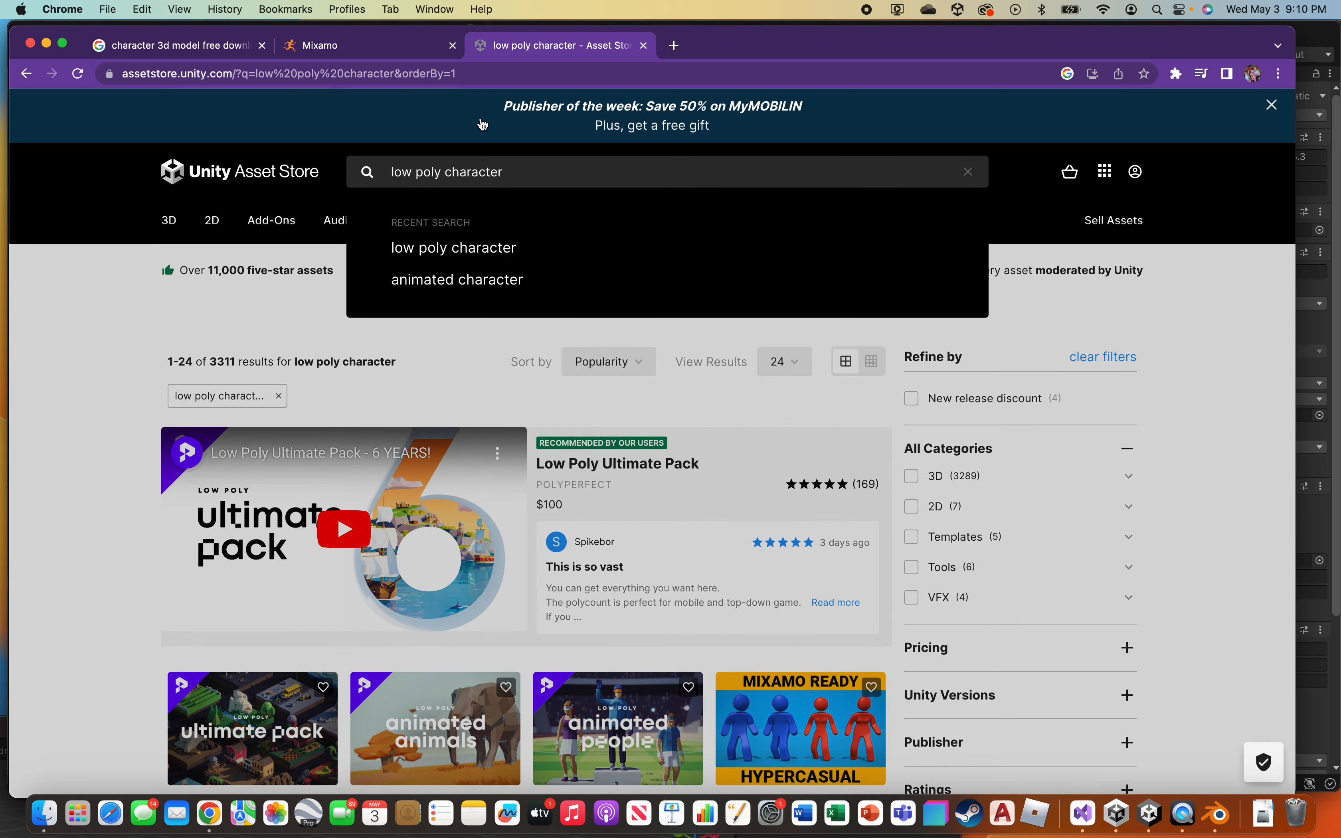
type("3d")
key("Return")
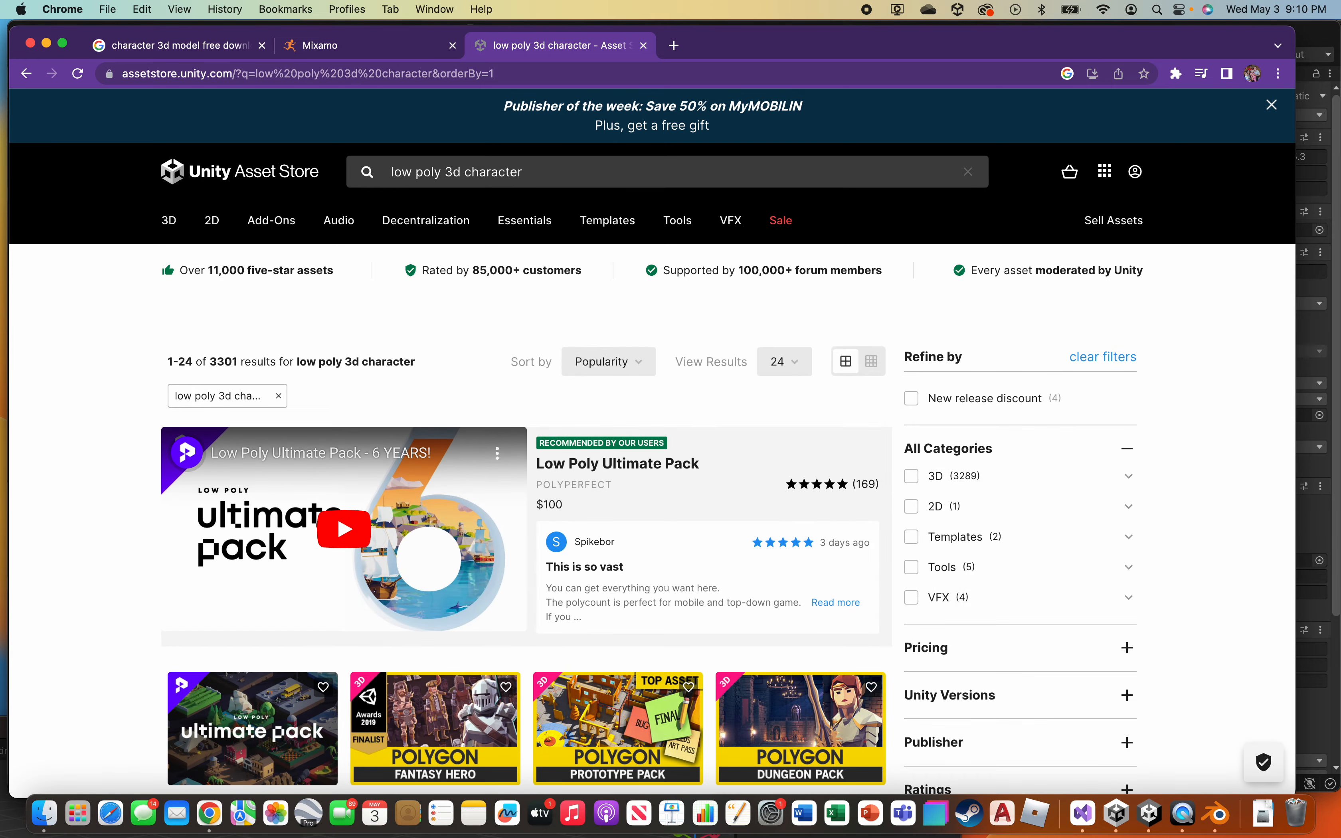
- Browse the low poly 3d character results and sort them by Price (Low to High)
scroll(379, 499, "down", 15)
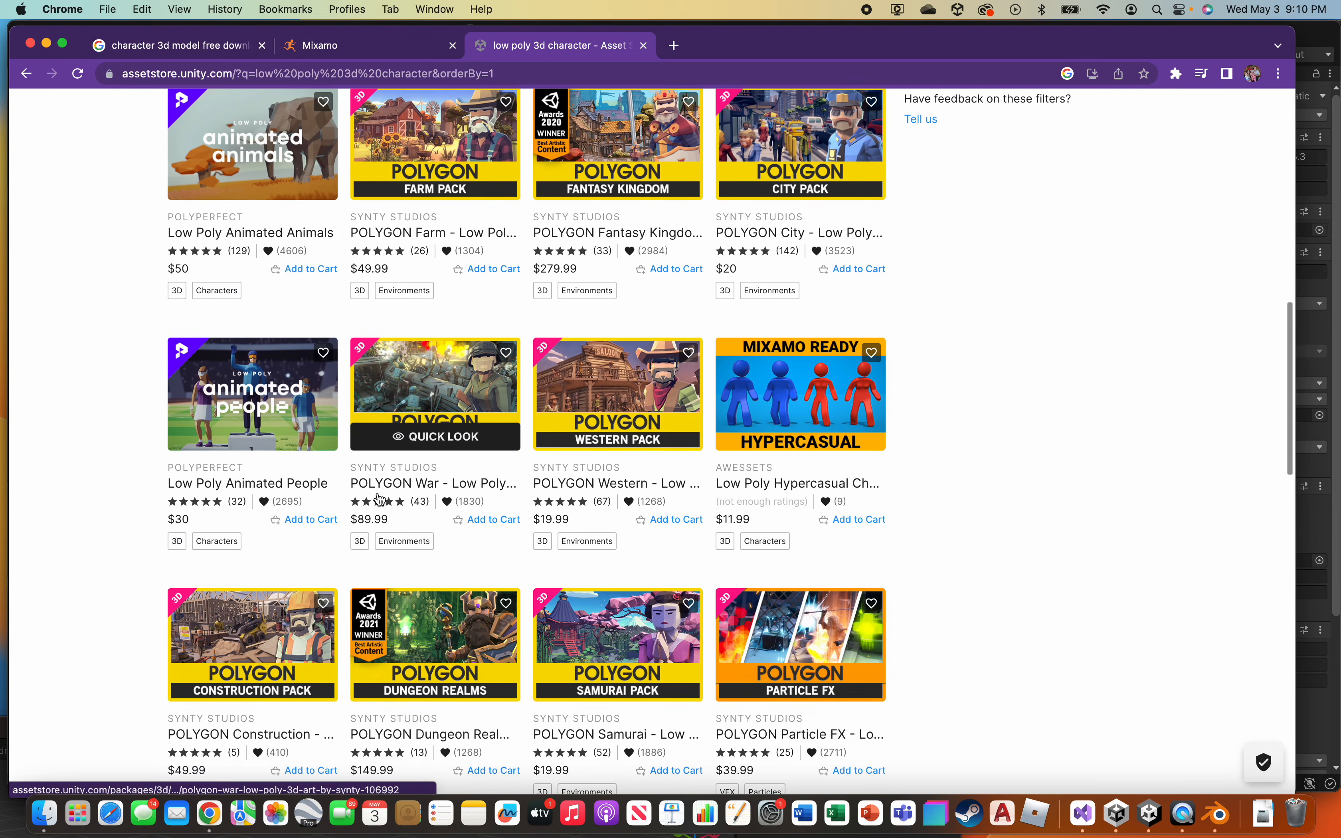
scroll(379, 499, "down", 10)
scroll(395, 519, "up", 5)
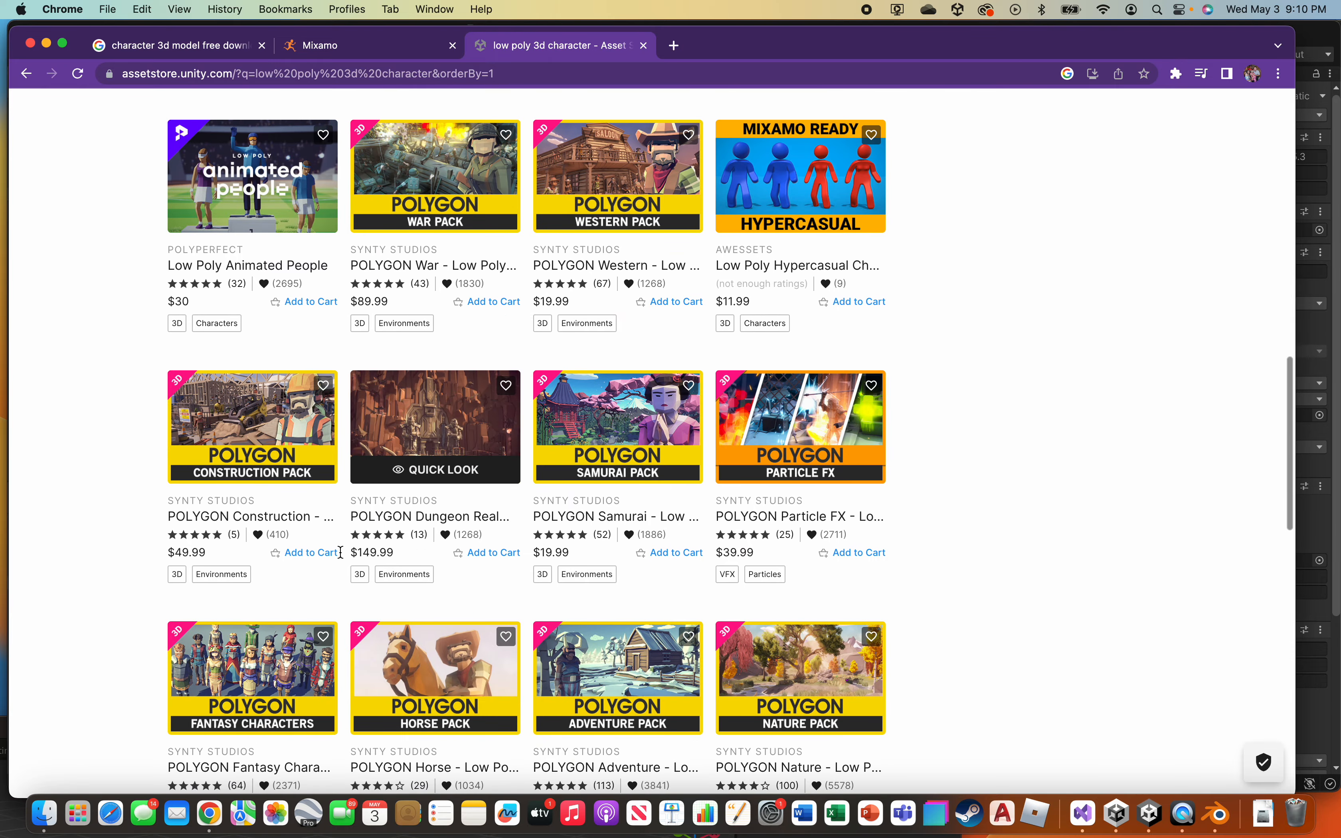
scroll(316, 423, "up", 20)
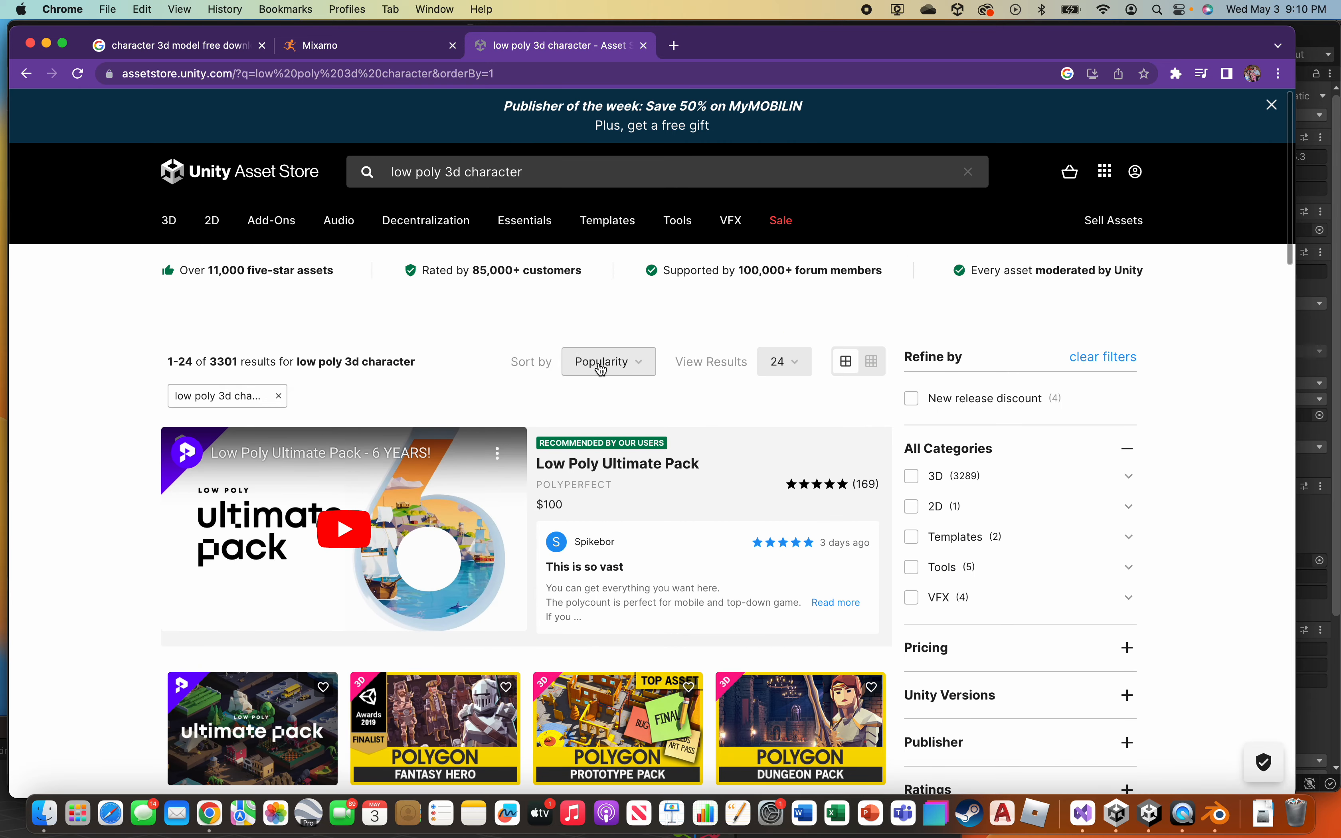
left_click(603, 368)
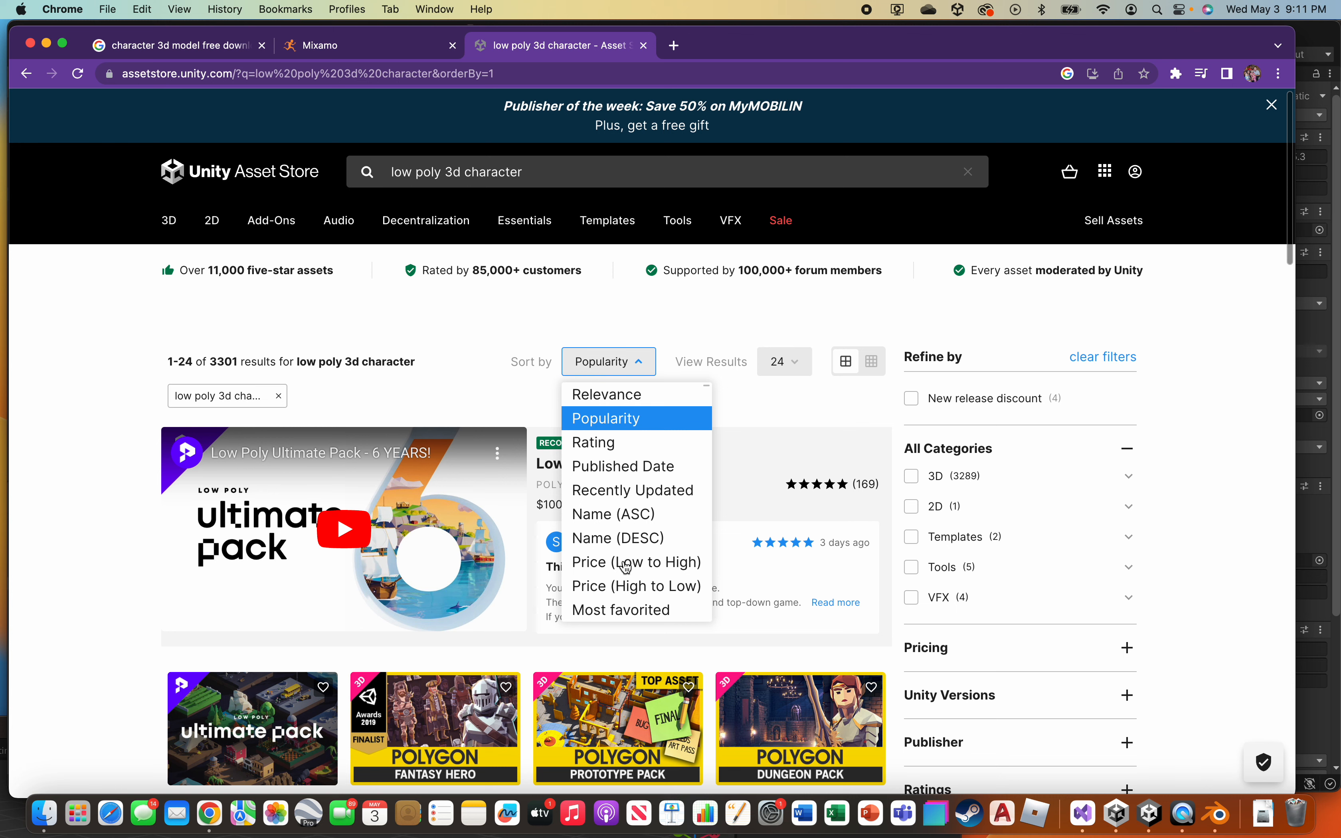
left_click(627, 566)
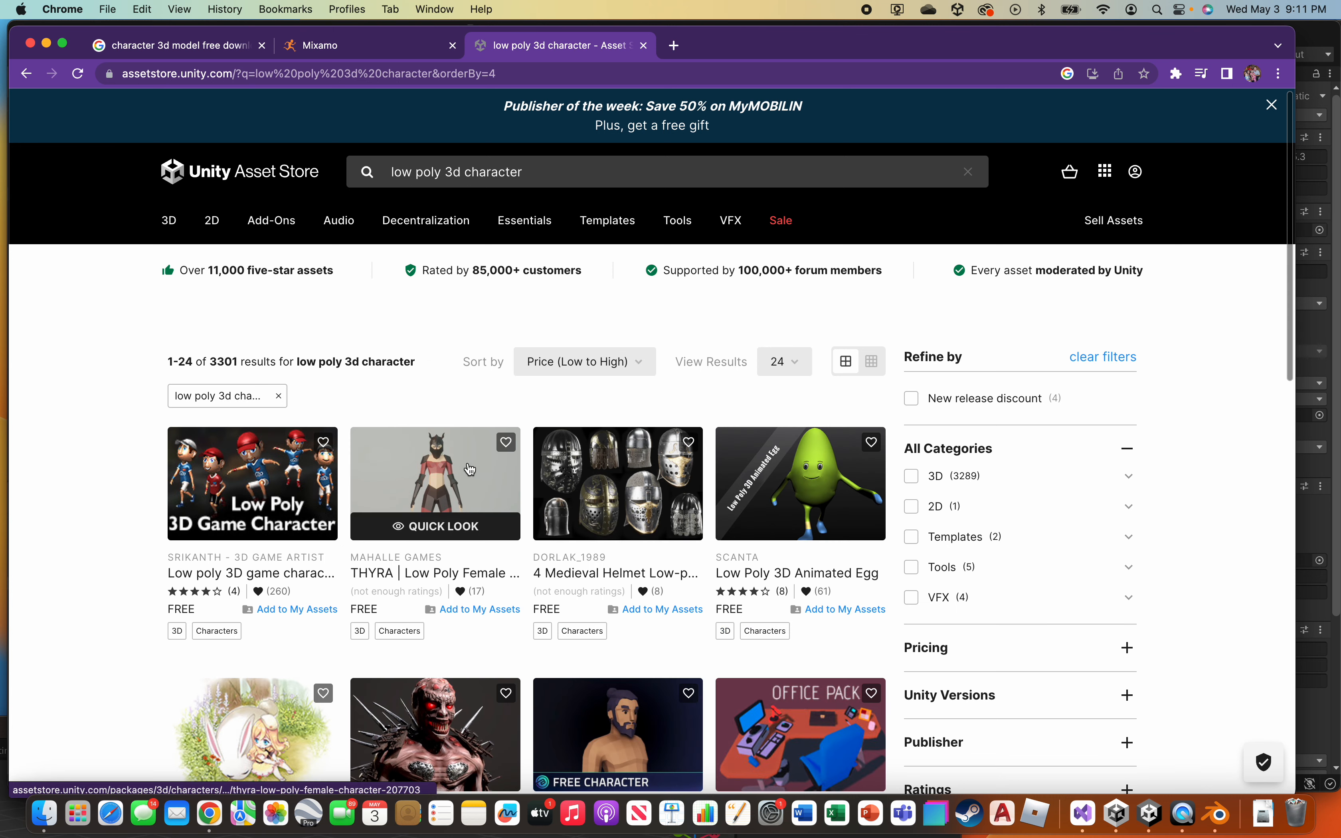
- Open the free Low poly 3D game character 1 asset, try adding it to My Assets, and return to its page
scroll(262, 514, "down", 1)
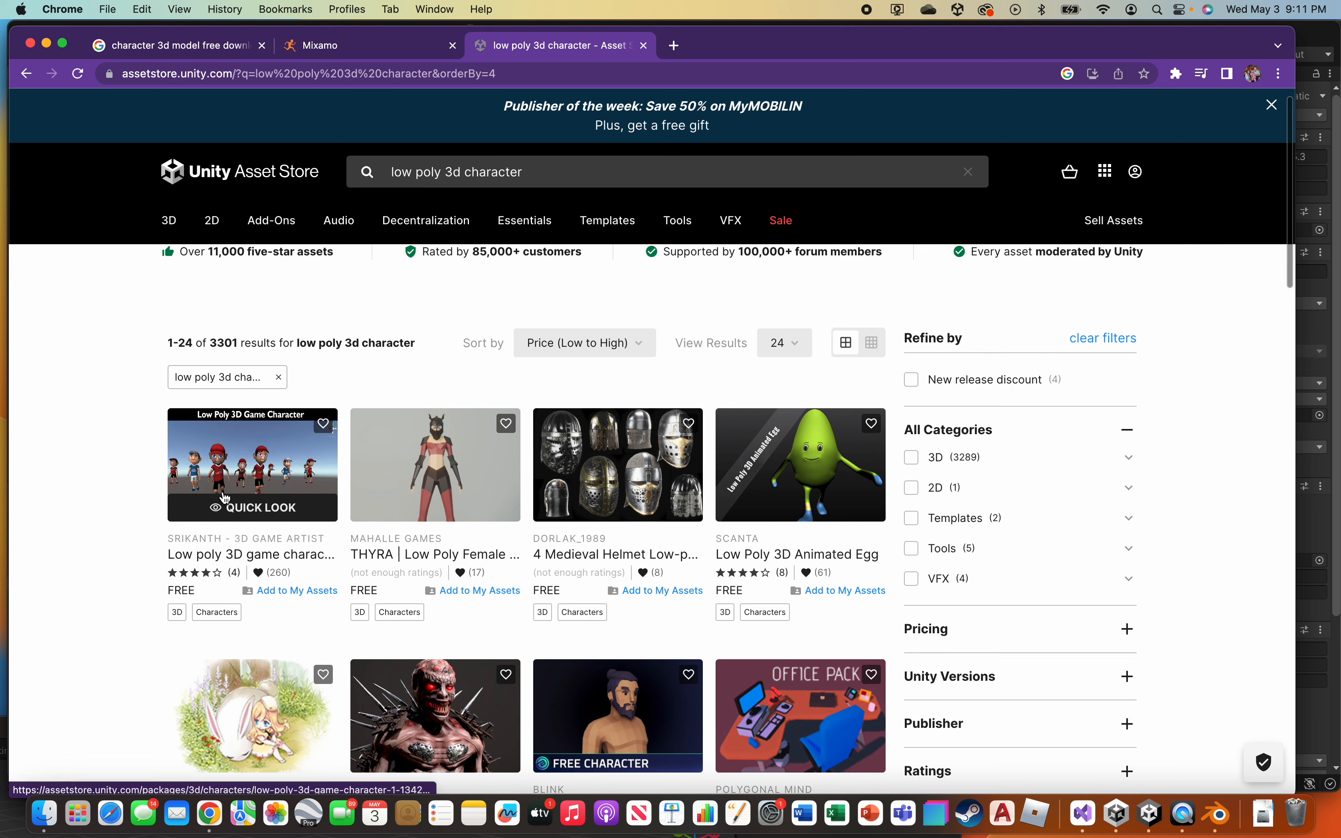
left_click(282, 476)
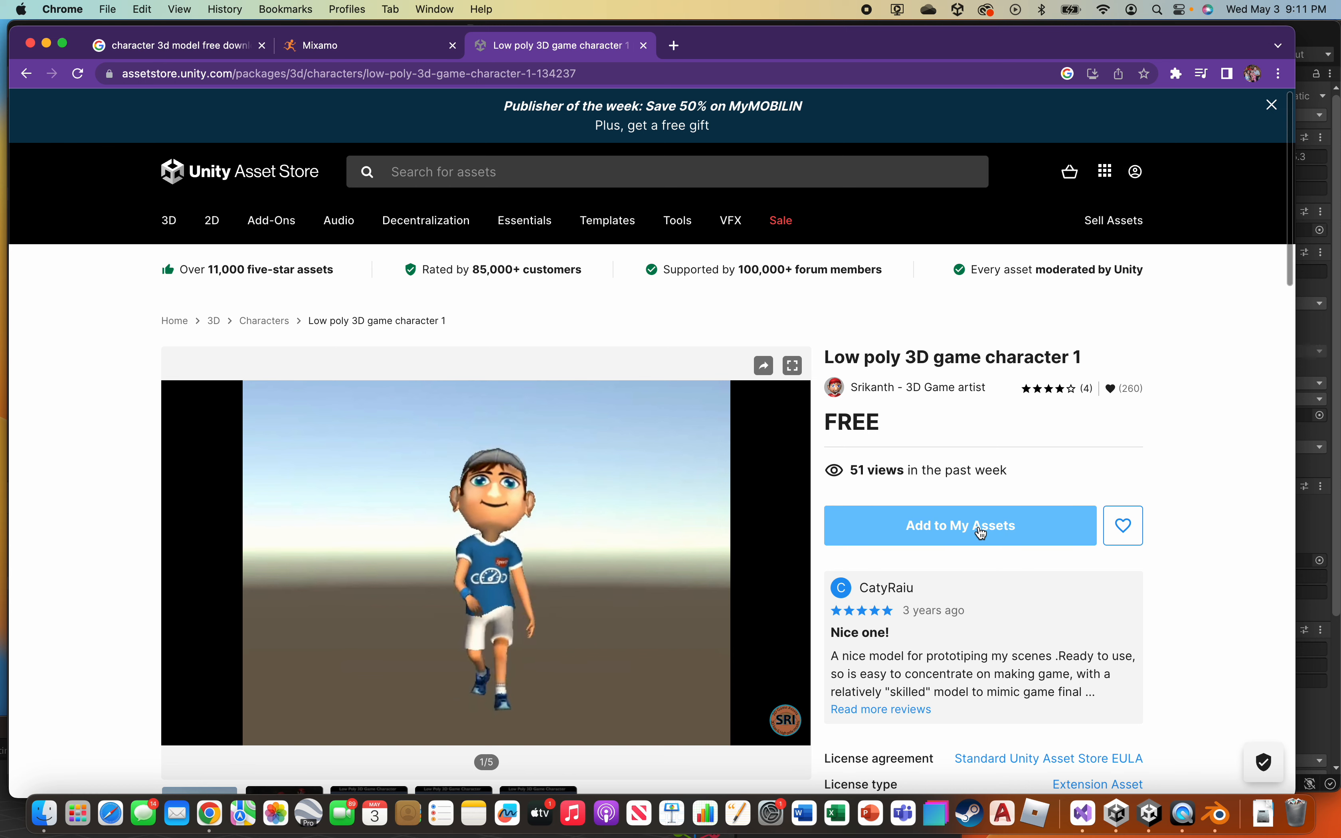
left_click(981, 533)
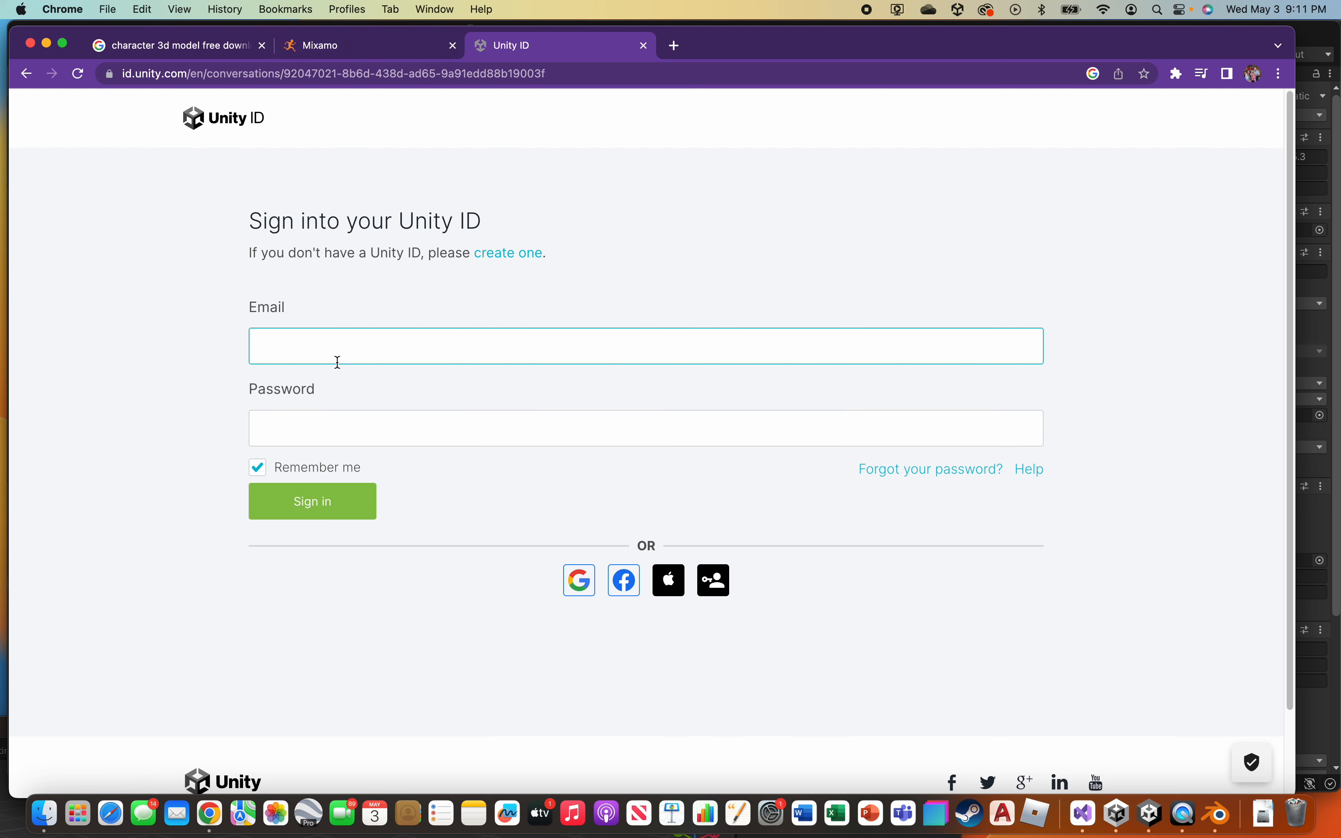
left_click(367, 53)
left_click(501, 49)
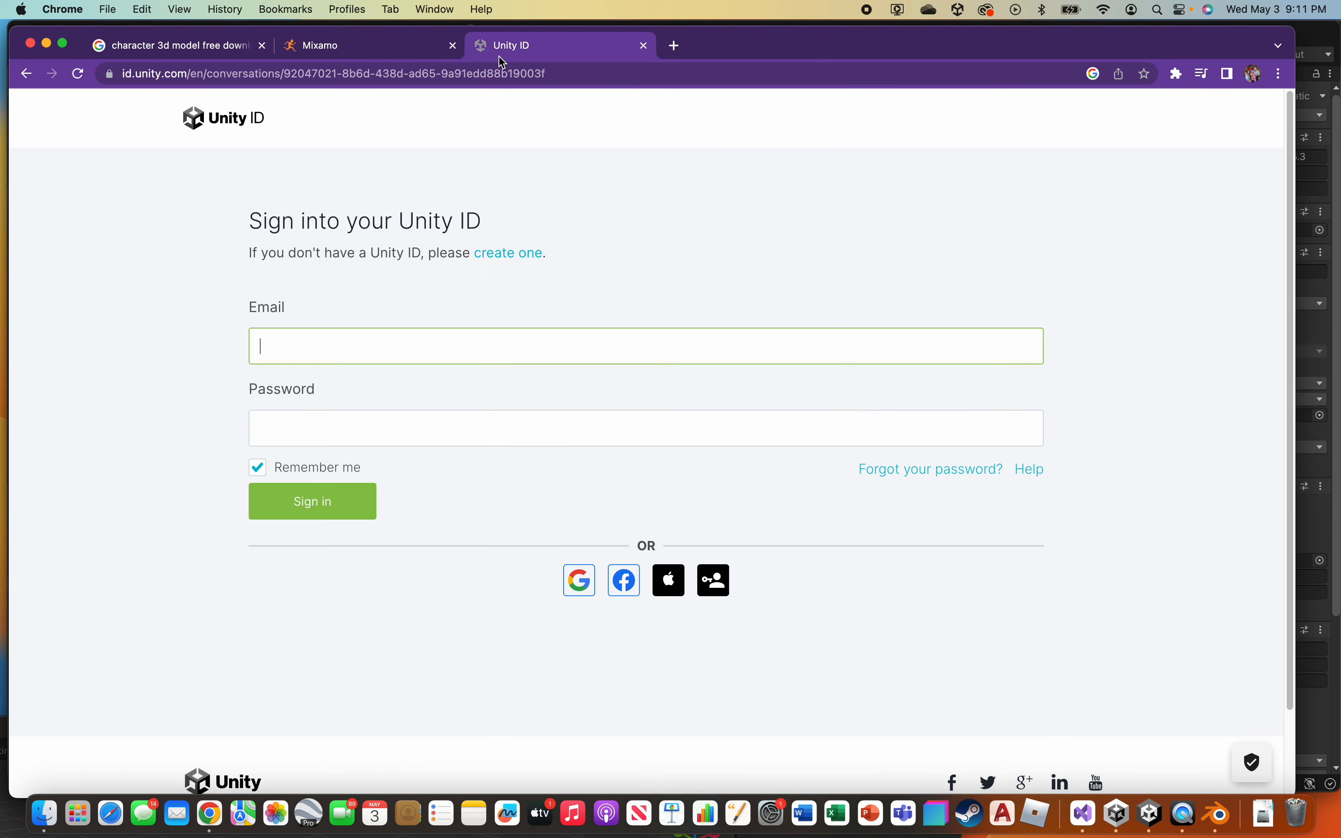
left_click(25, 74)
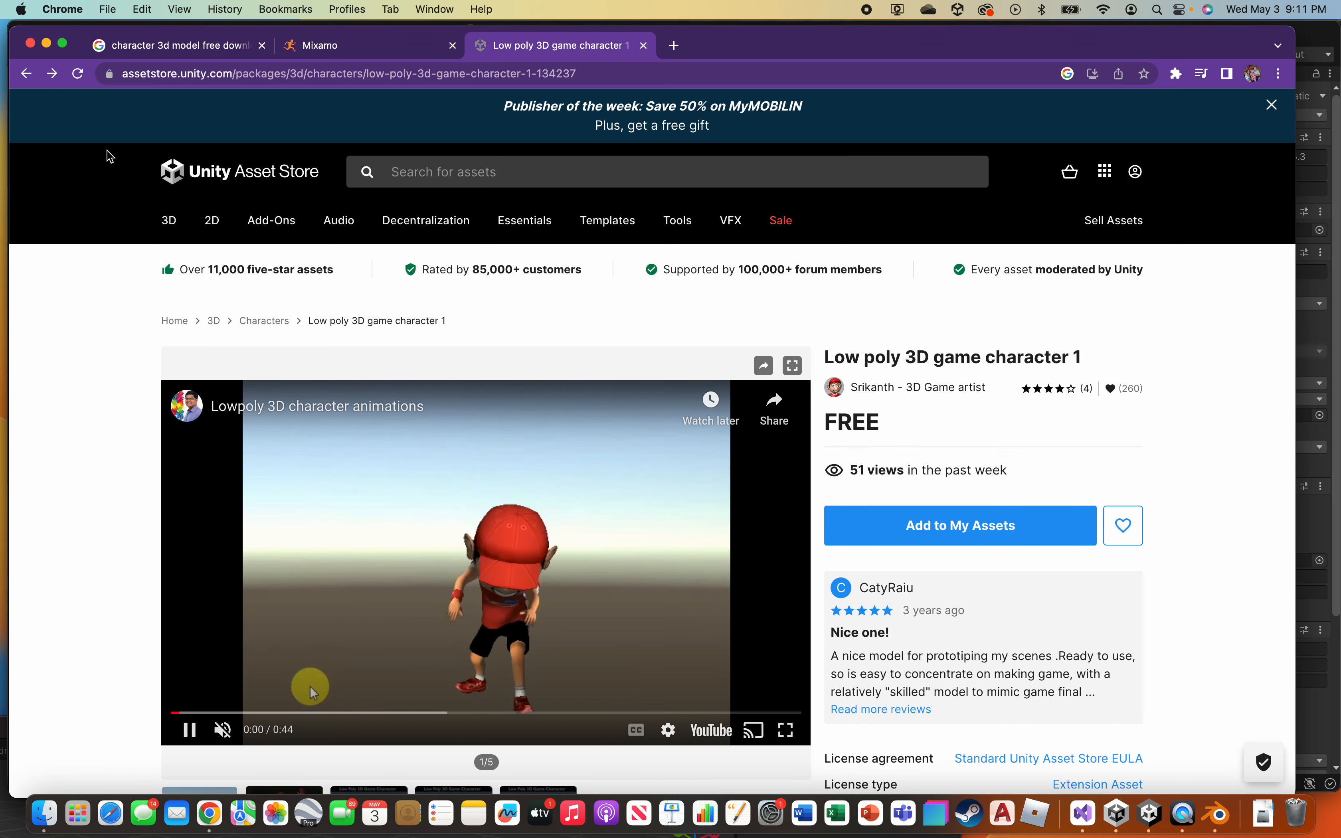
mouse_move(212, 220)
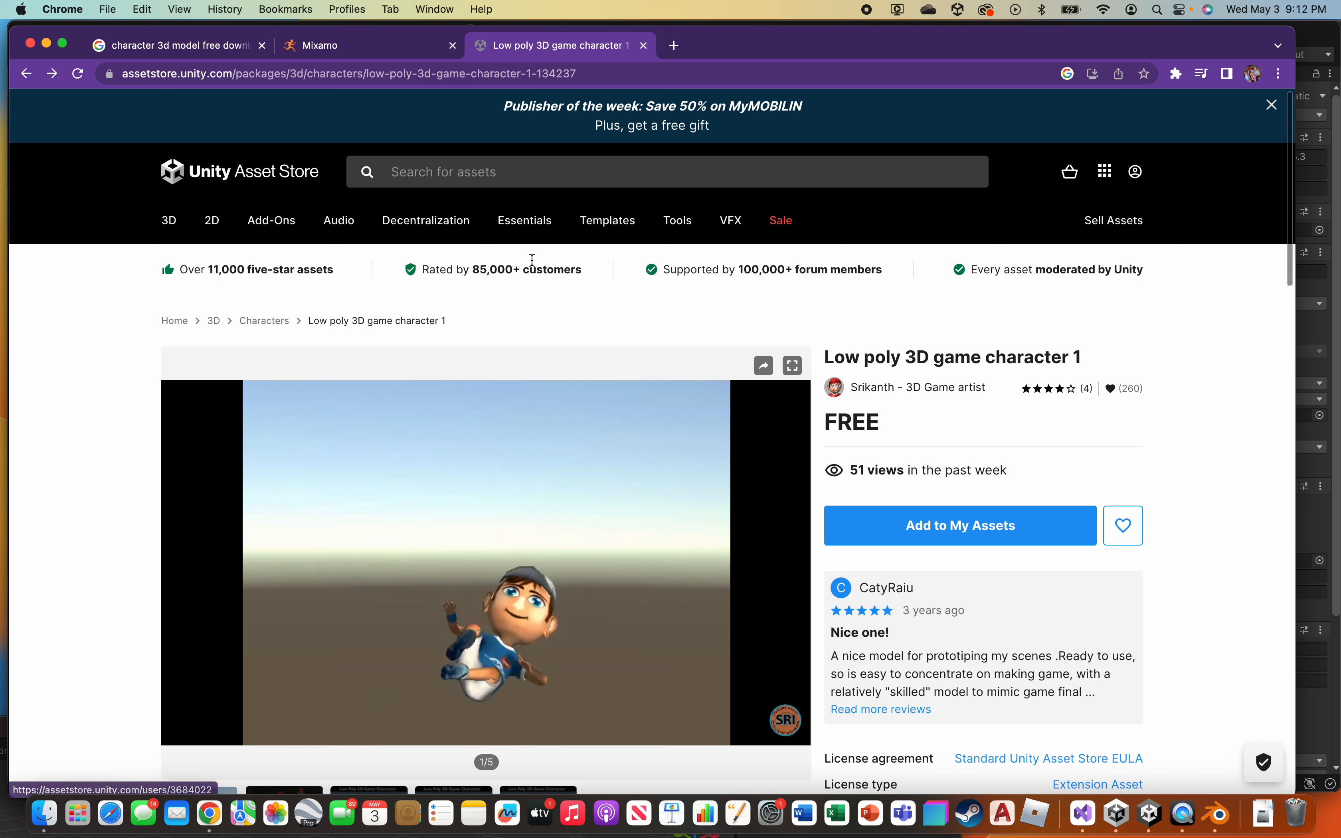
mouse_move(338, 219)
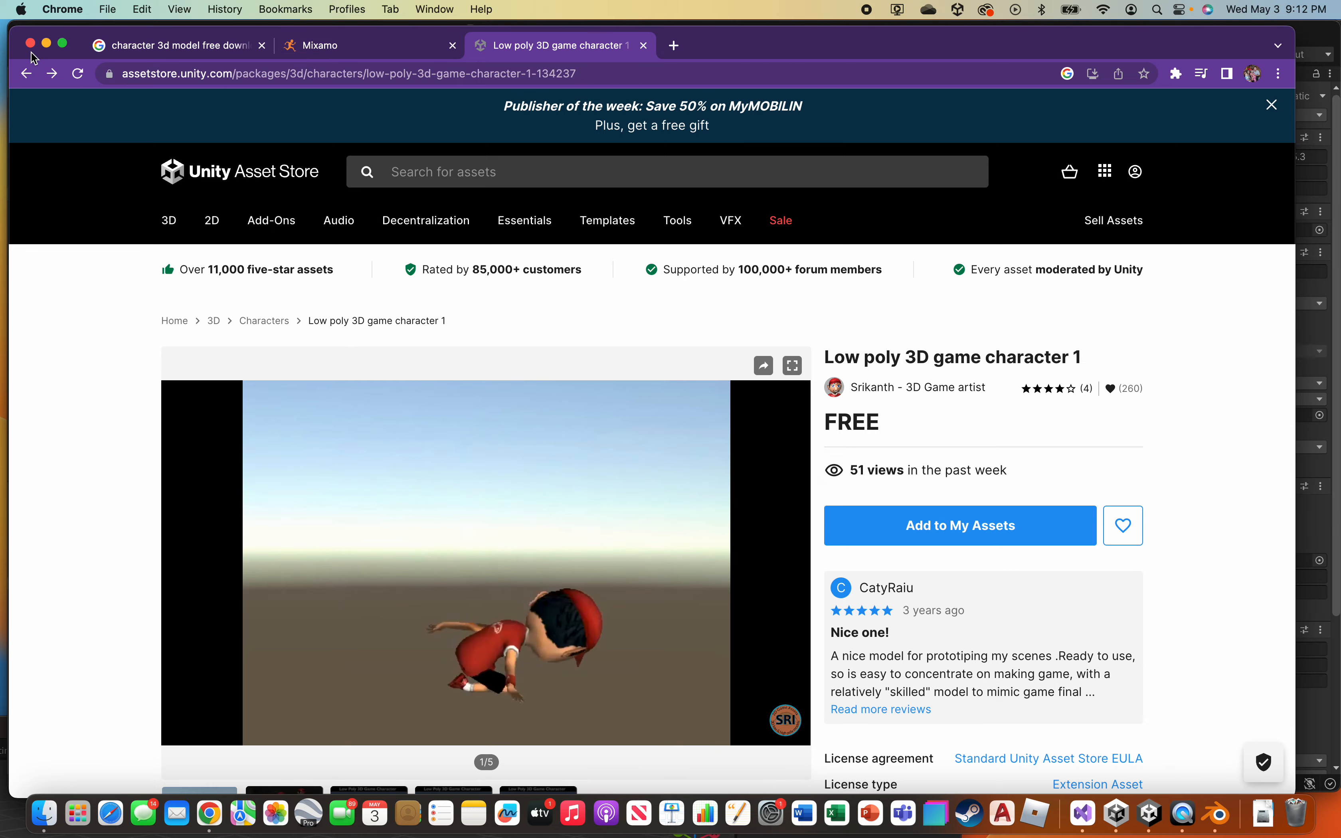
- Switch to the Unity editor and select the chest, followed by the green Player cube, in the scene
left_click(47, 44)
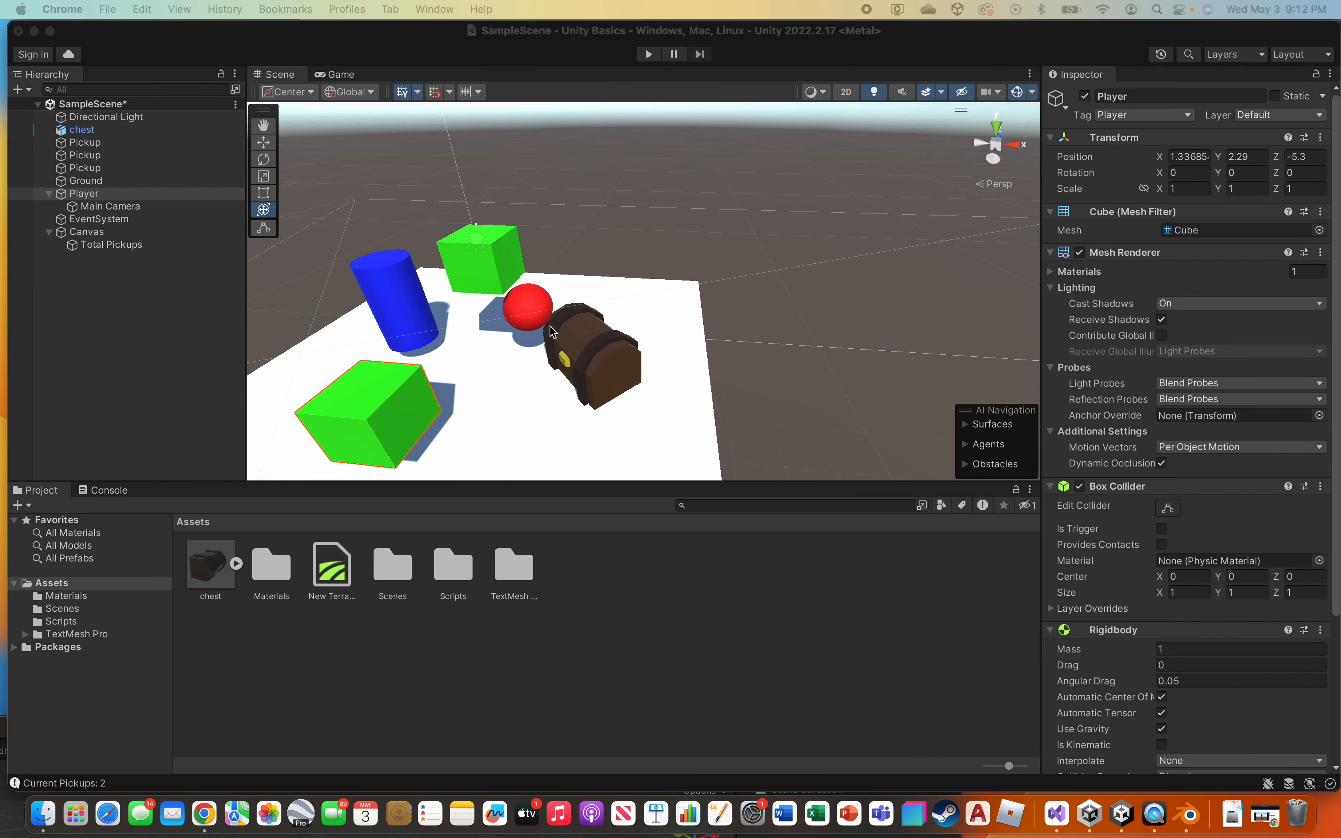
left_click(568, 351)
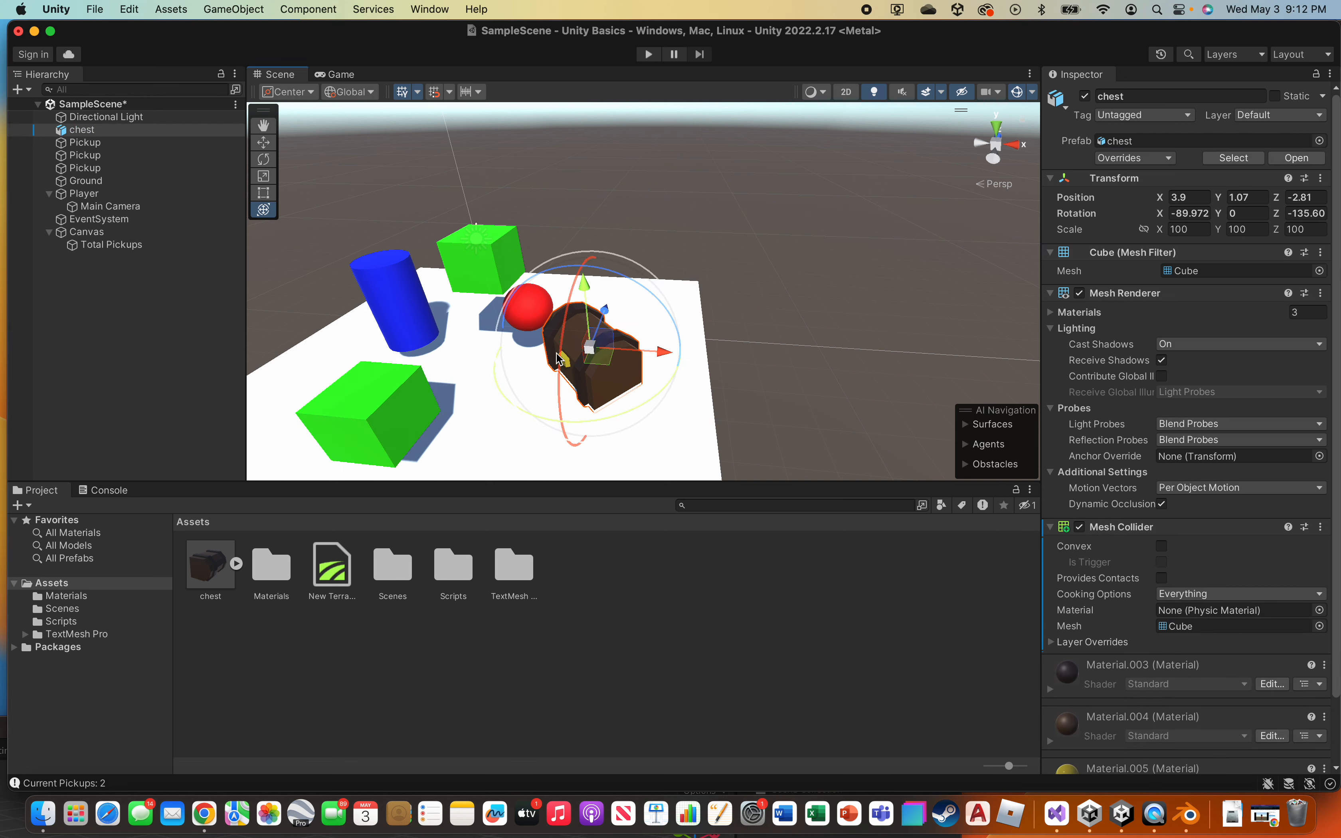
left_click(376, 406)
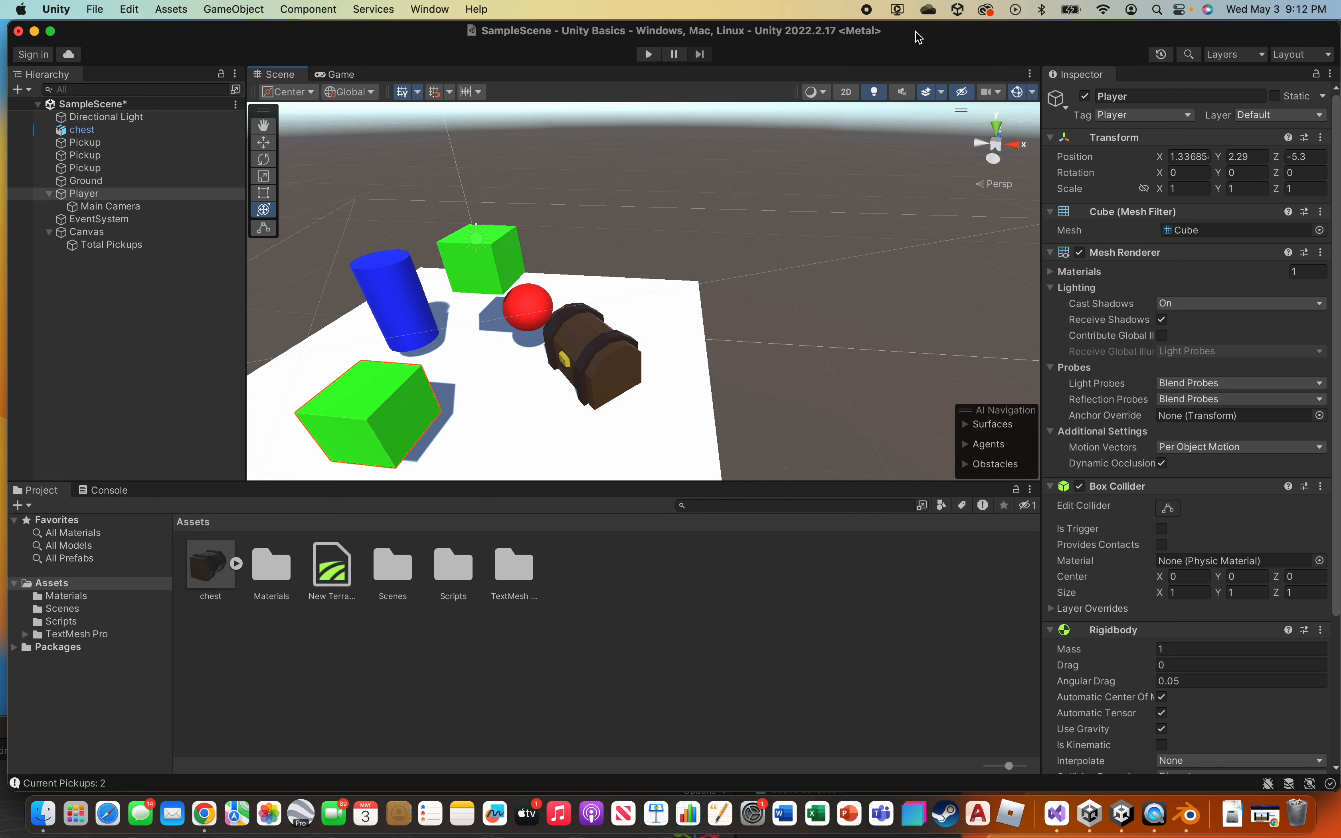
- Switch to the Finder window behind Unity and go from the Treasure chest folder up to the ASSETS folder
left_click_drag(919, 38, 924, 112)
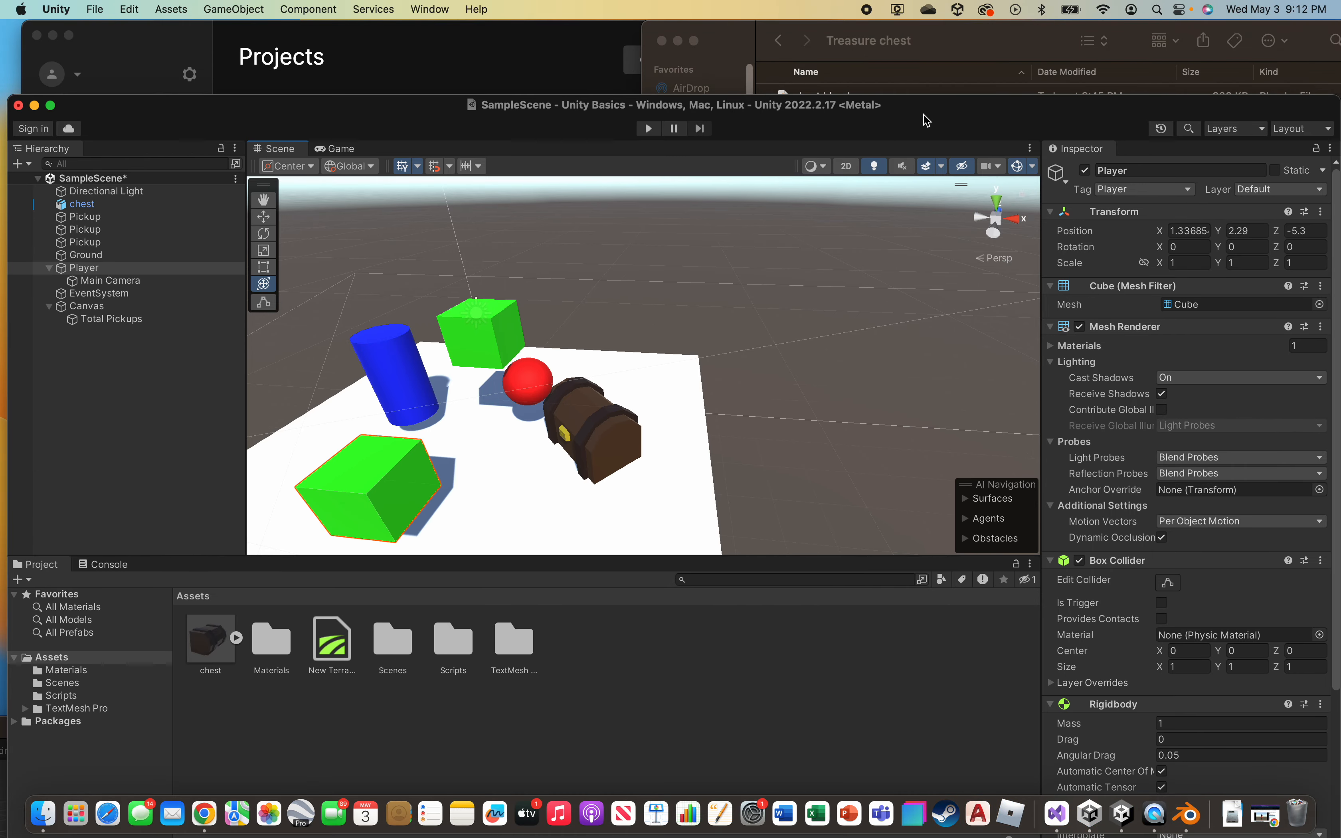
left_click(922, 56)
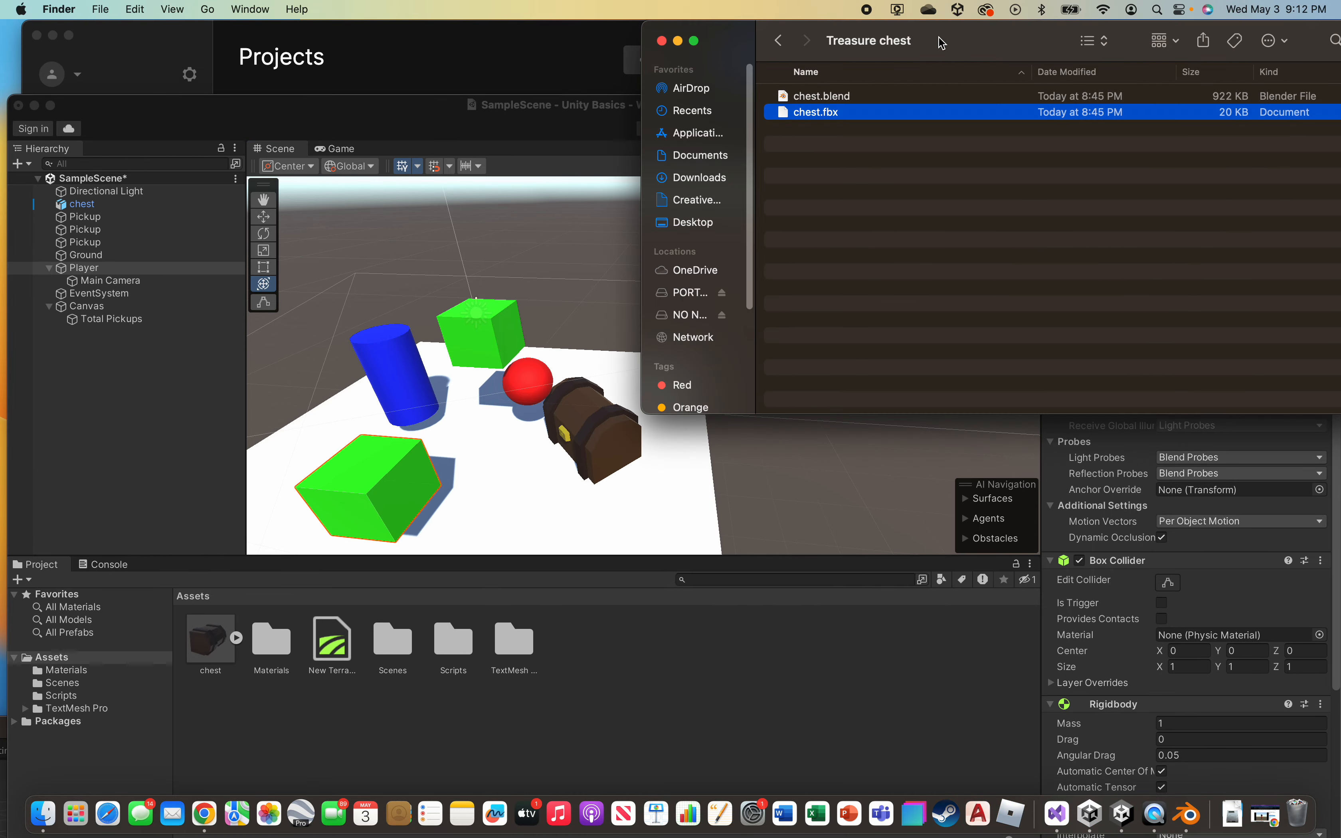
left_click(780, 46)
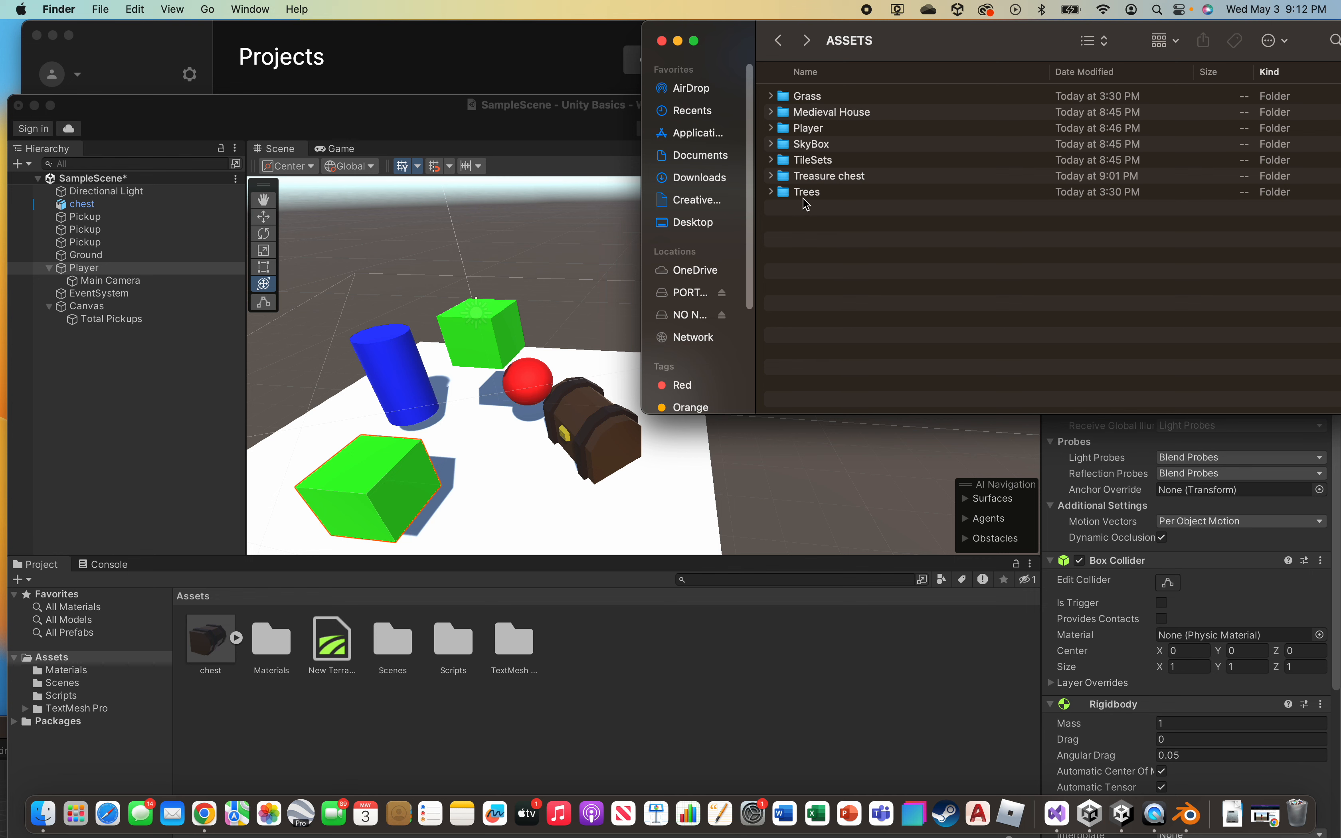
- Import Walking.fbx from the Finder's Player folder into the Unity project's Assets folder and inspect the model's preview from several angles
double_click(808, 130)
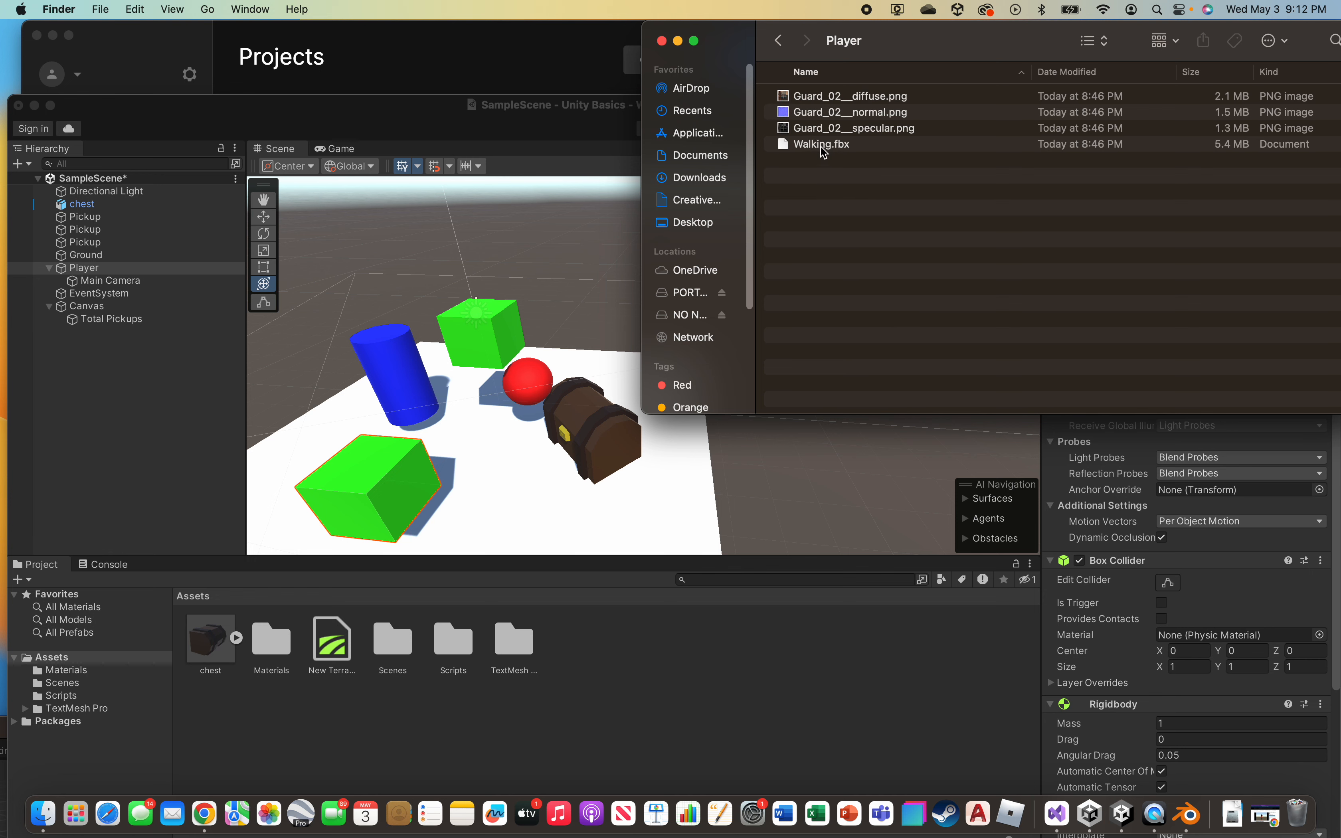
left_click_drag(825, 153, 615, 687)
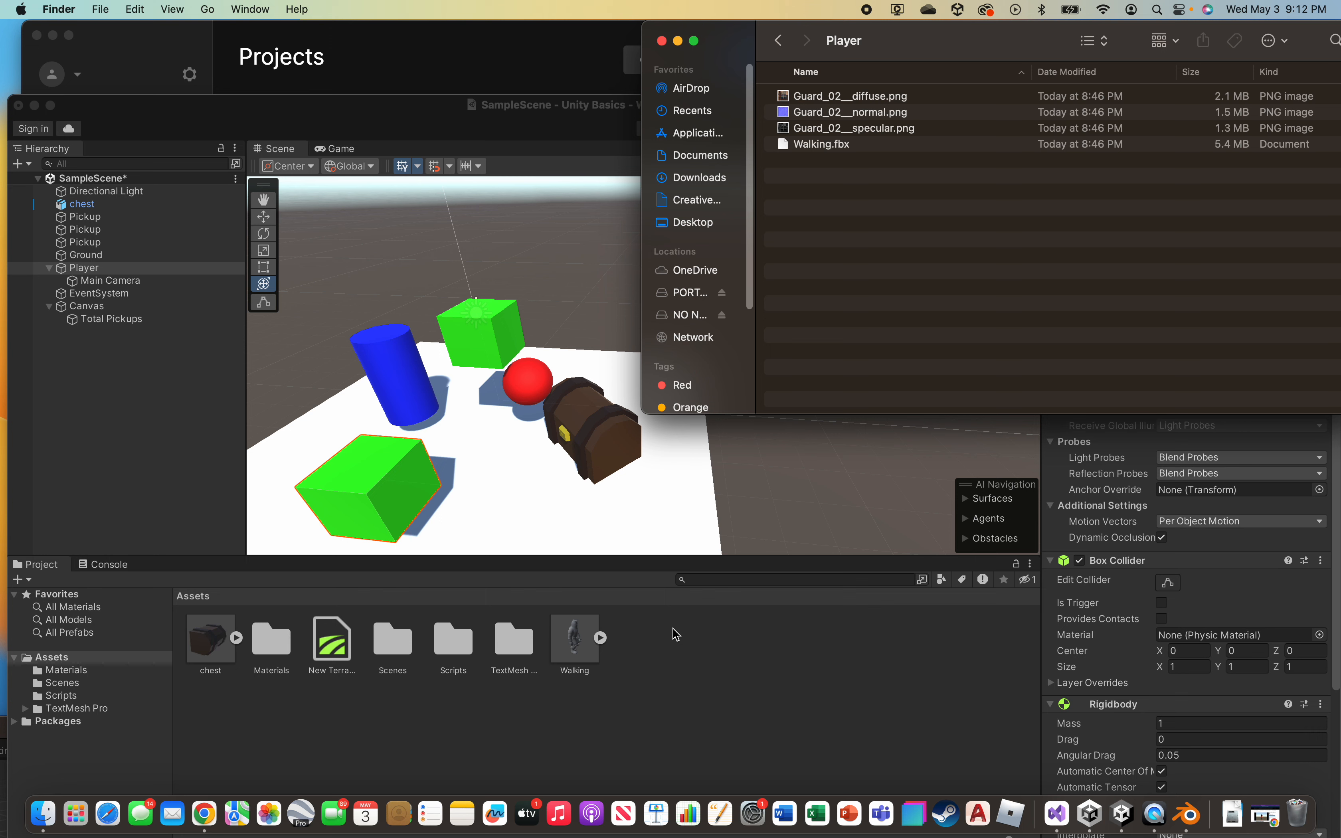
left_click(571, 631)
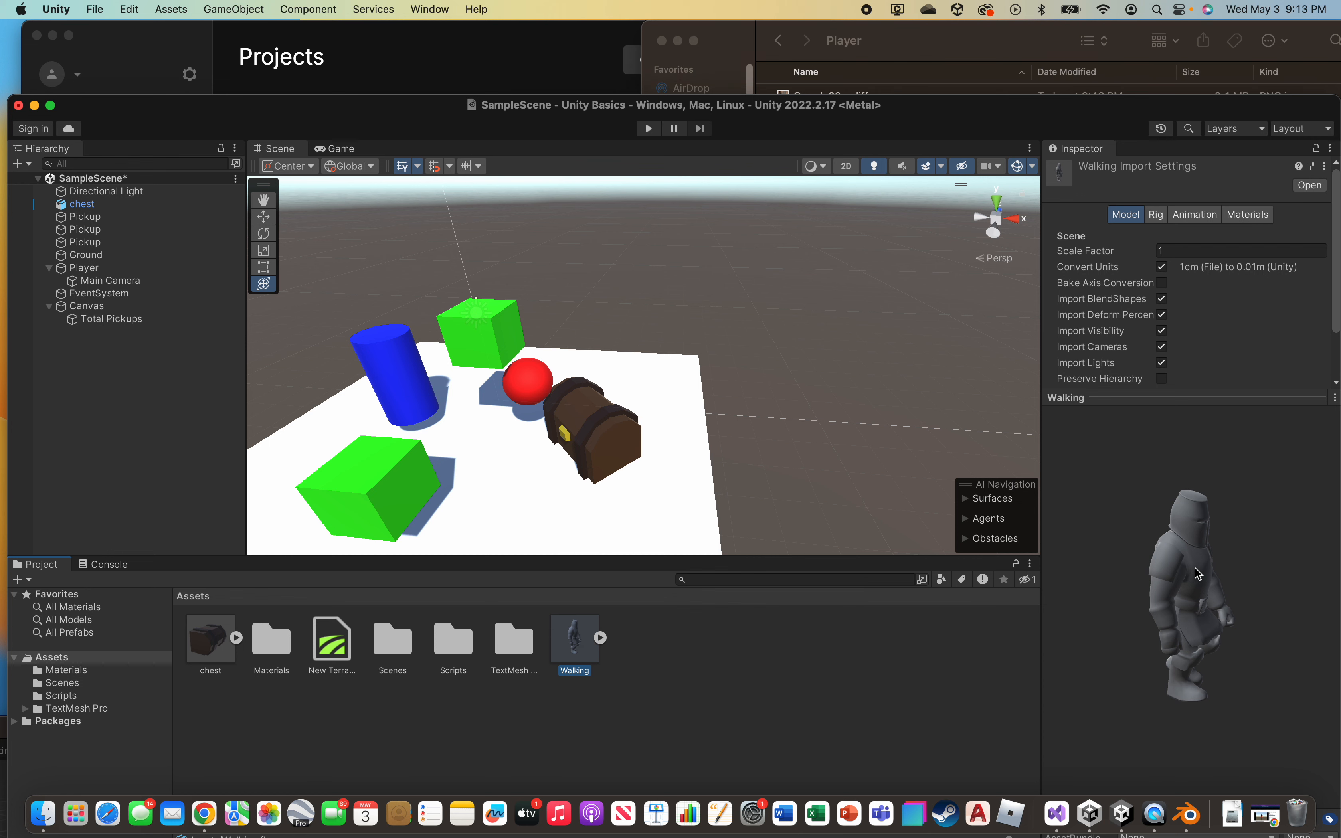
left_click_drag(1198, 575, 1208, 534)
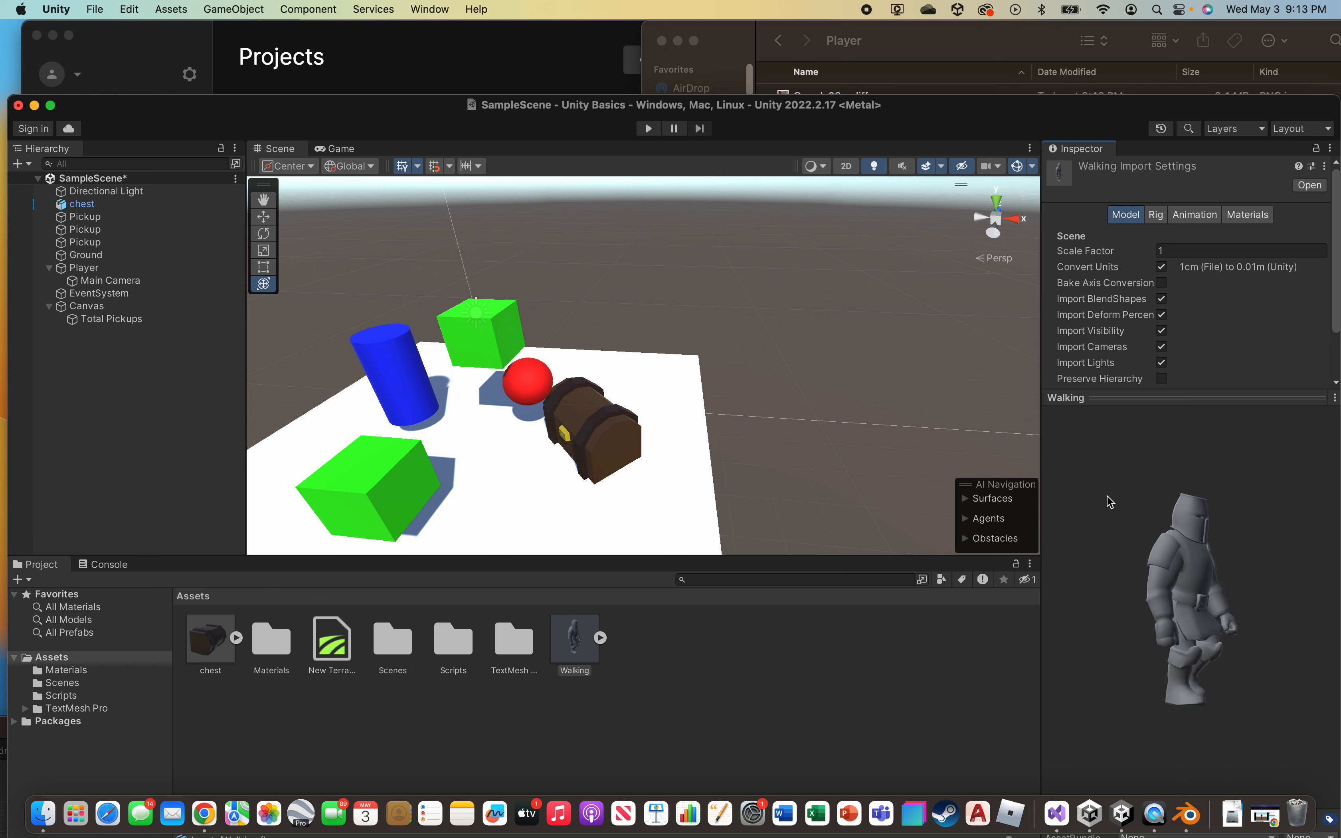
left_click_drag(893, 107, 889, 33)
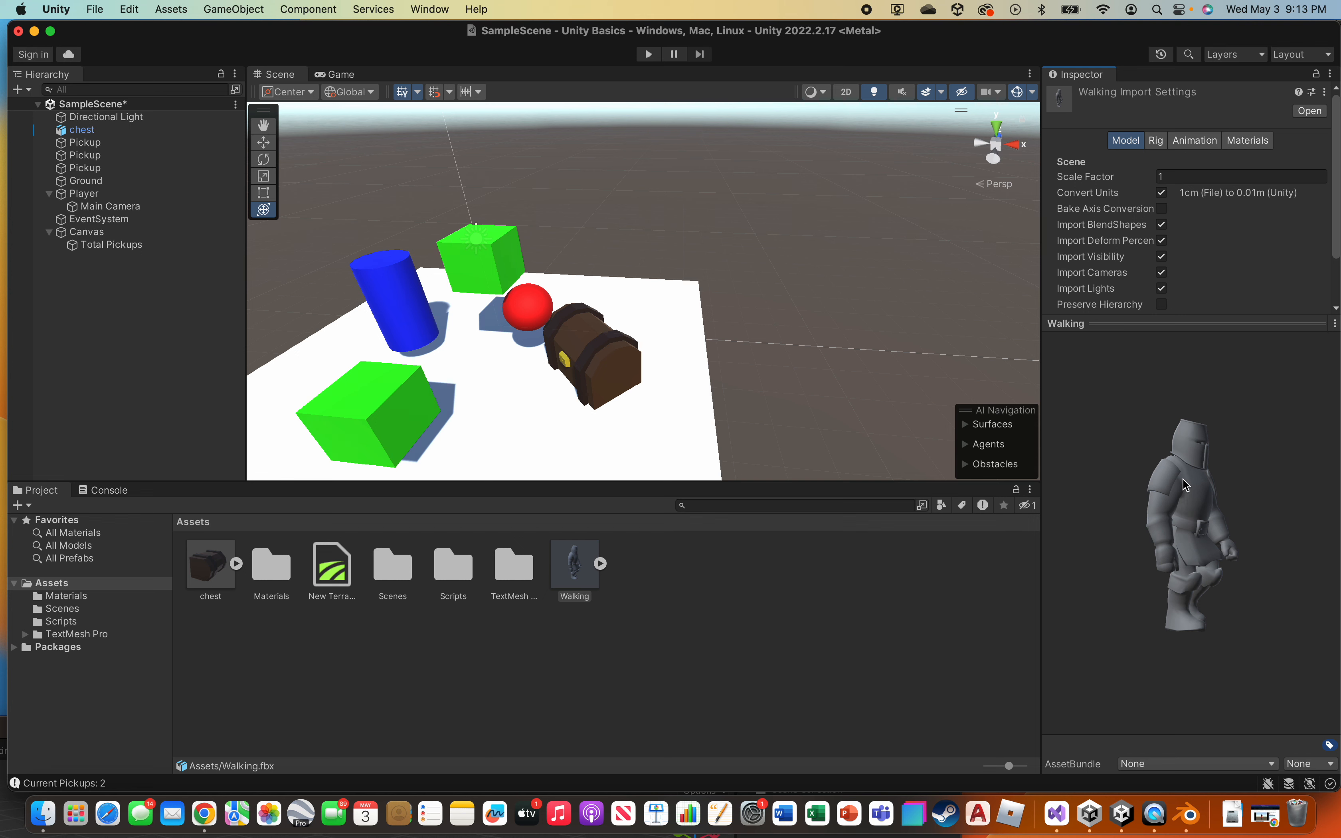
left_click_drag(1200, 469, 1139, 481)
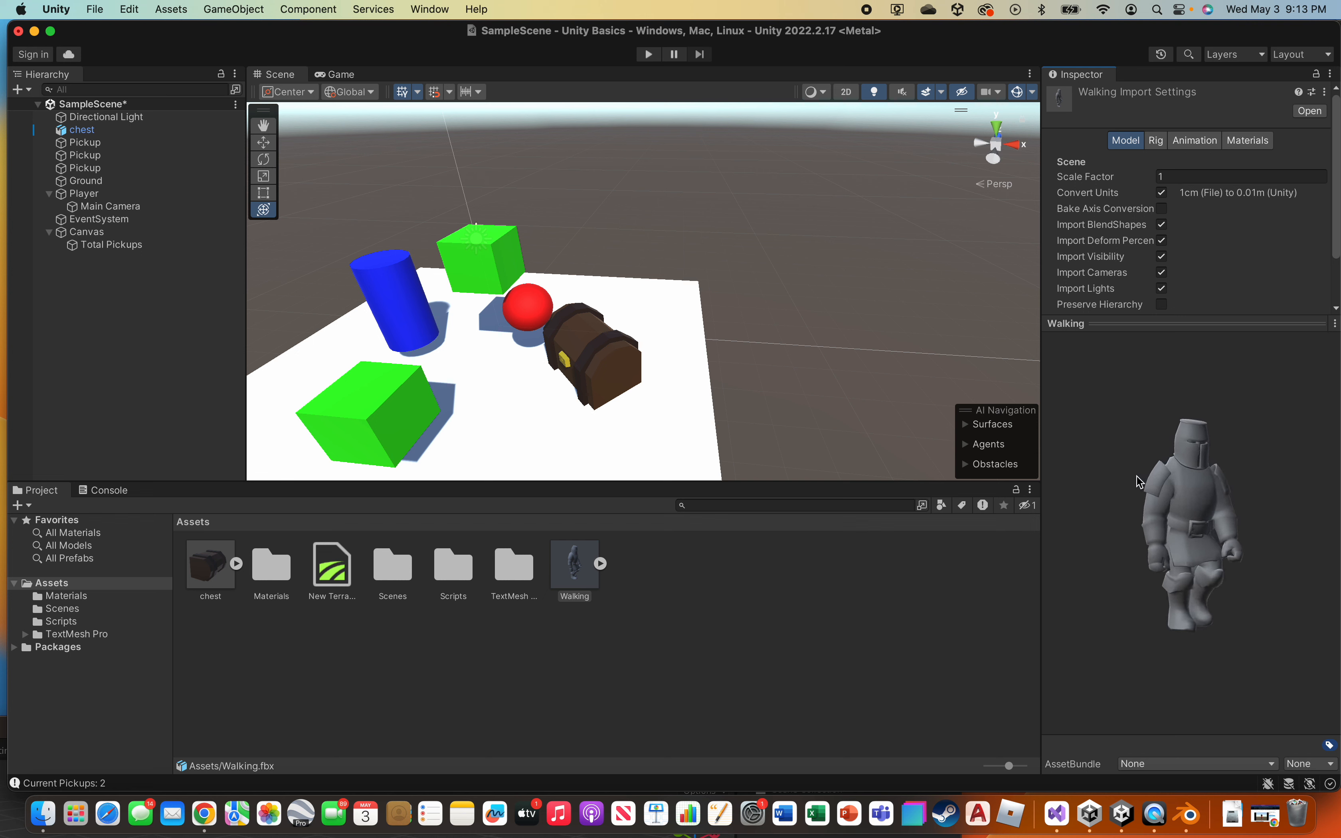
- Extract the Walking model's embedded textures into the Assets folder and fix Guard_02__normal.png as a normal map
left_click(1244, 146)
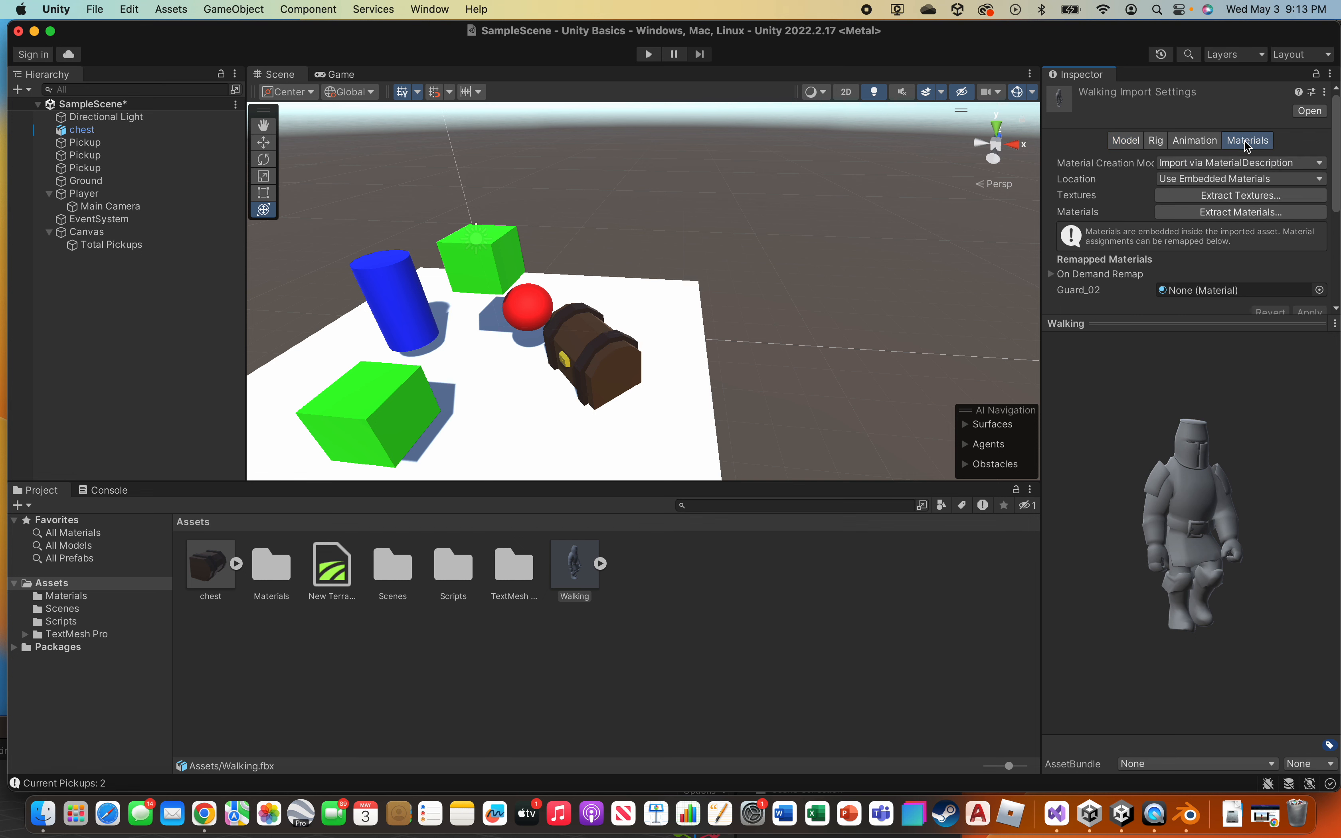
left_click(1130, 143)
left_click(1157, 142)
left_click(1222, 144)
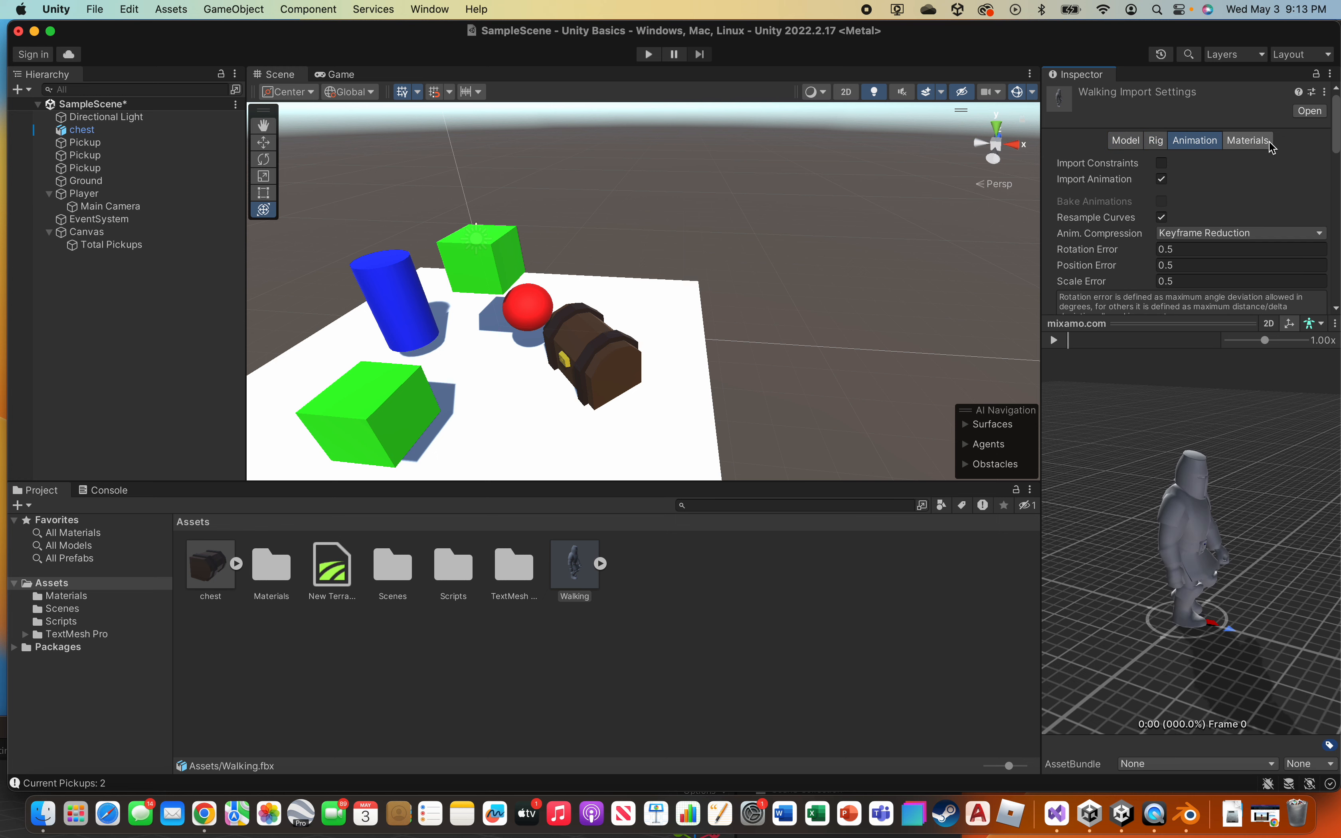
left_click(1257, 145)
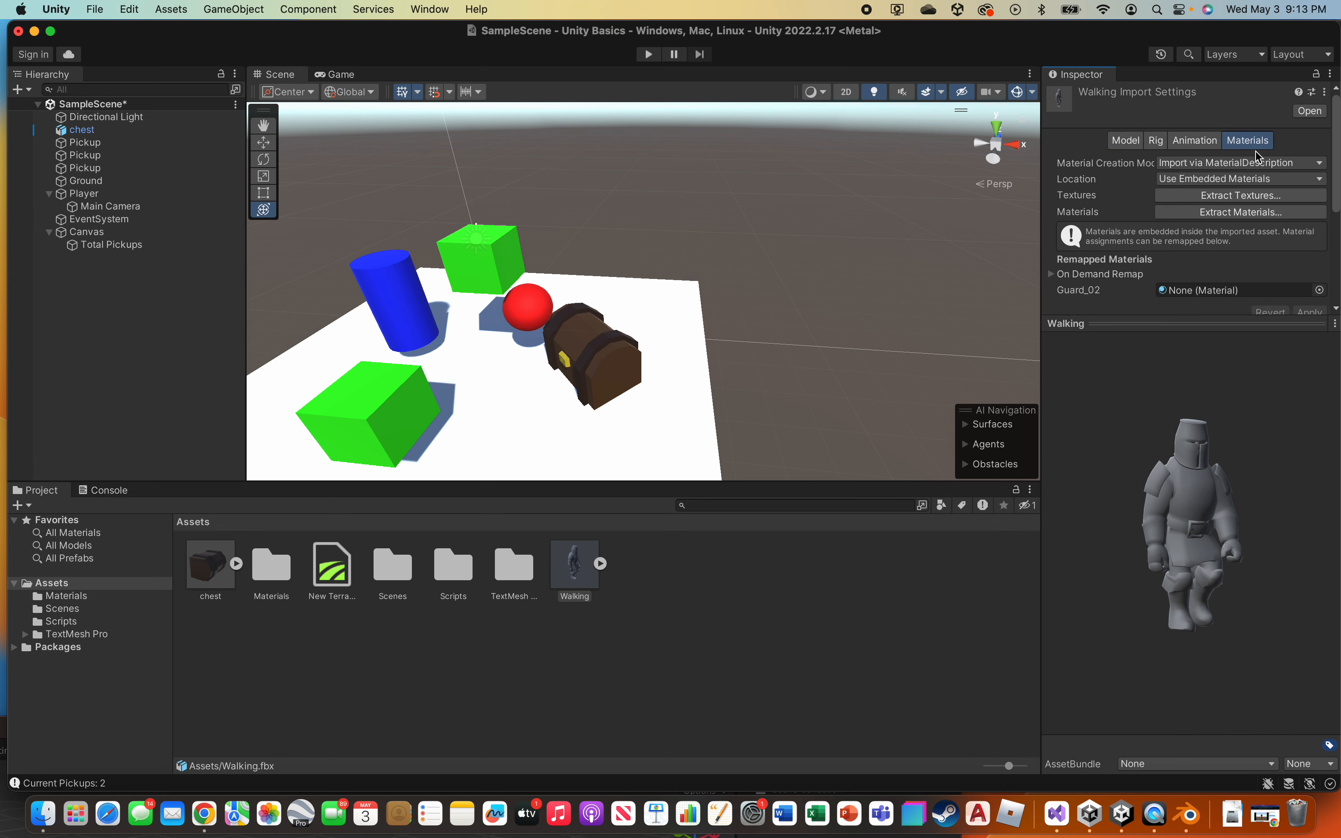
left_click(1224, 201)
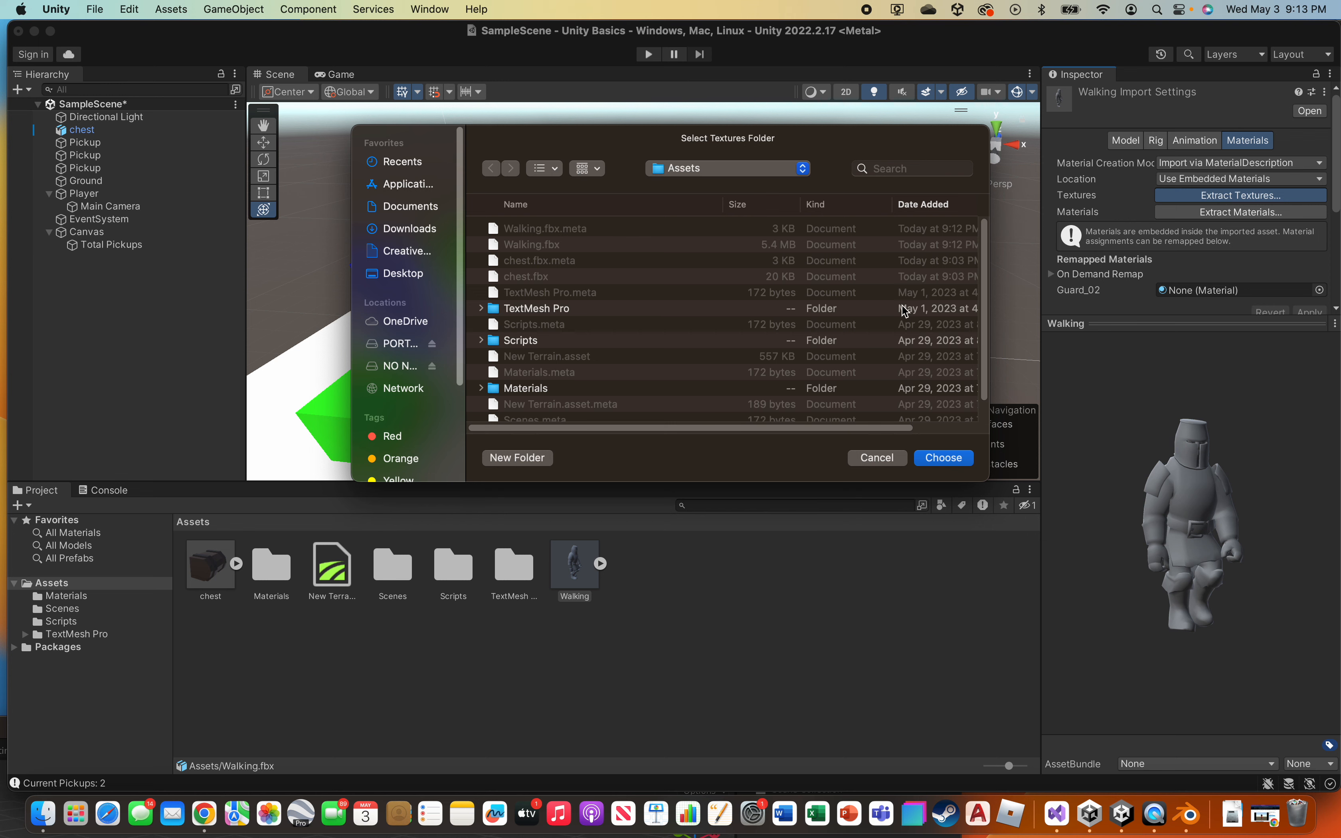
left_click(946, 459)
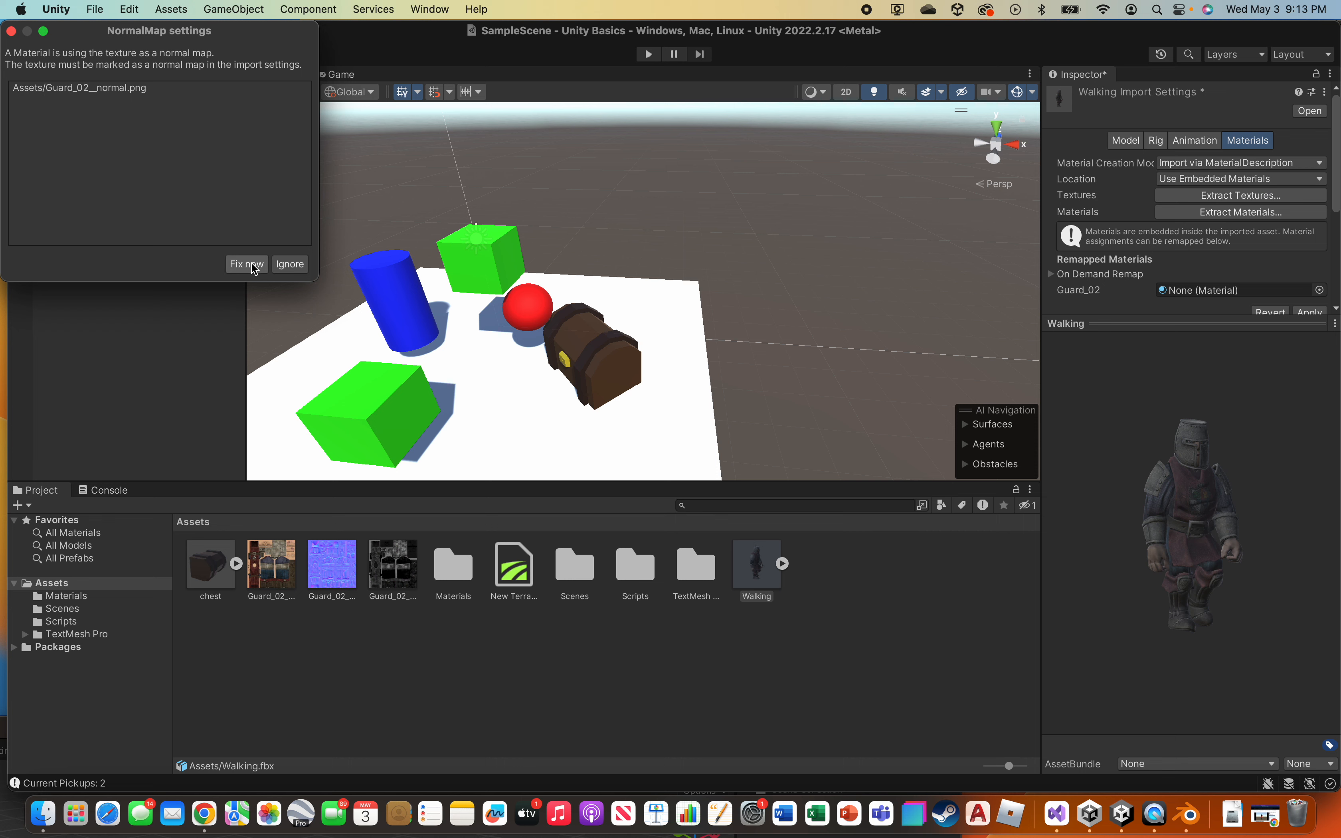
left_click(248, 264)
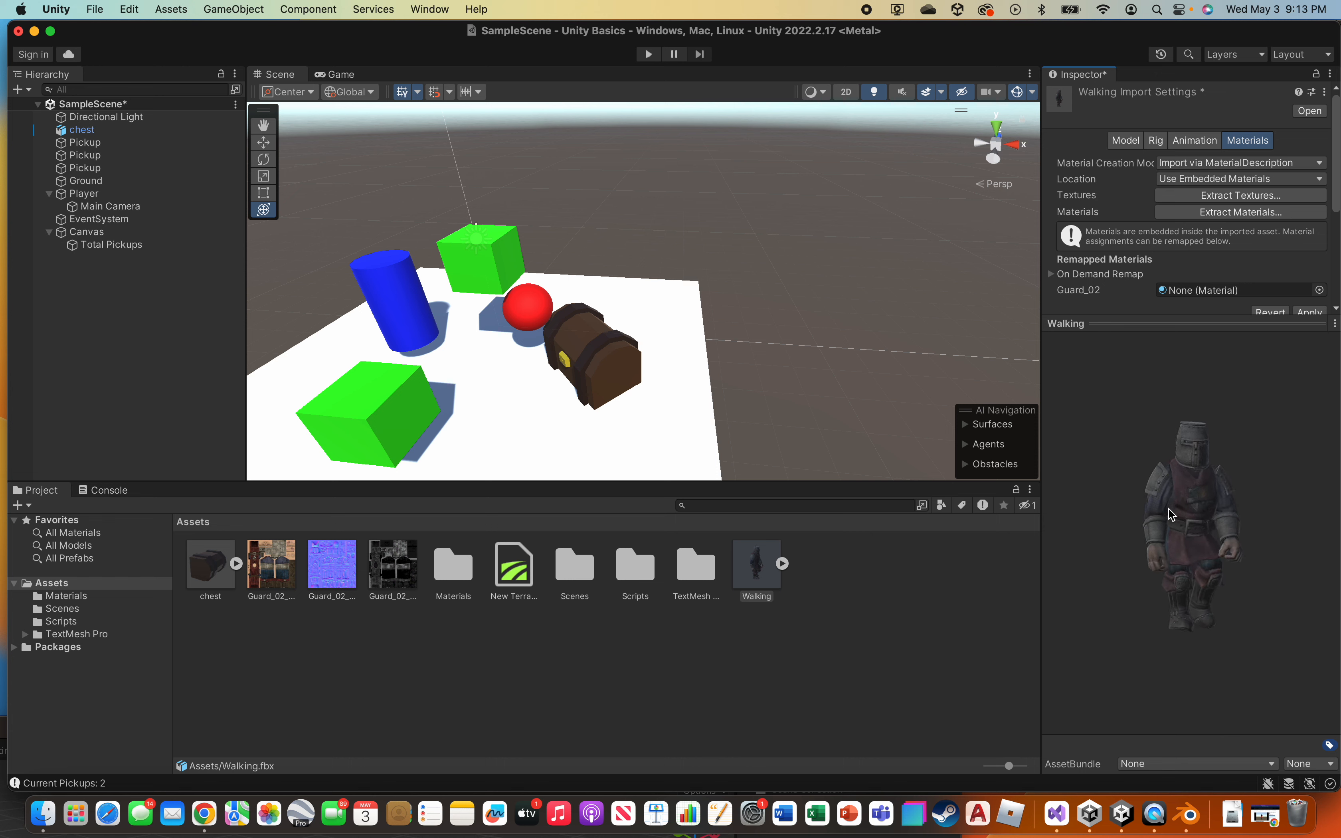
- Extract the Walking model's materials into the Assets folder and inspect the textured character preview
left_click(1237, 215)
left_click(939, 458)
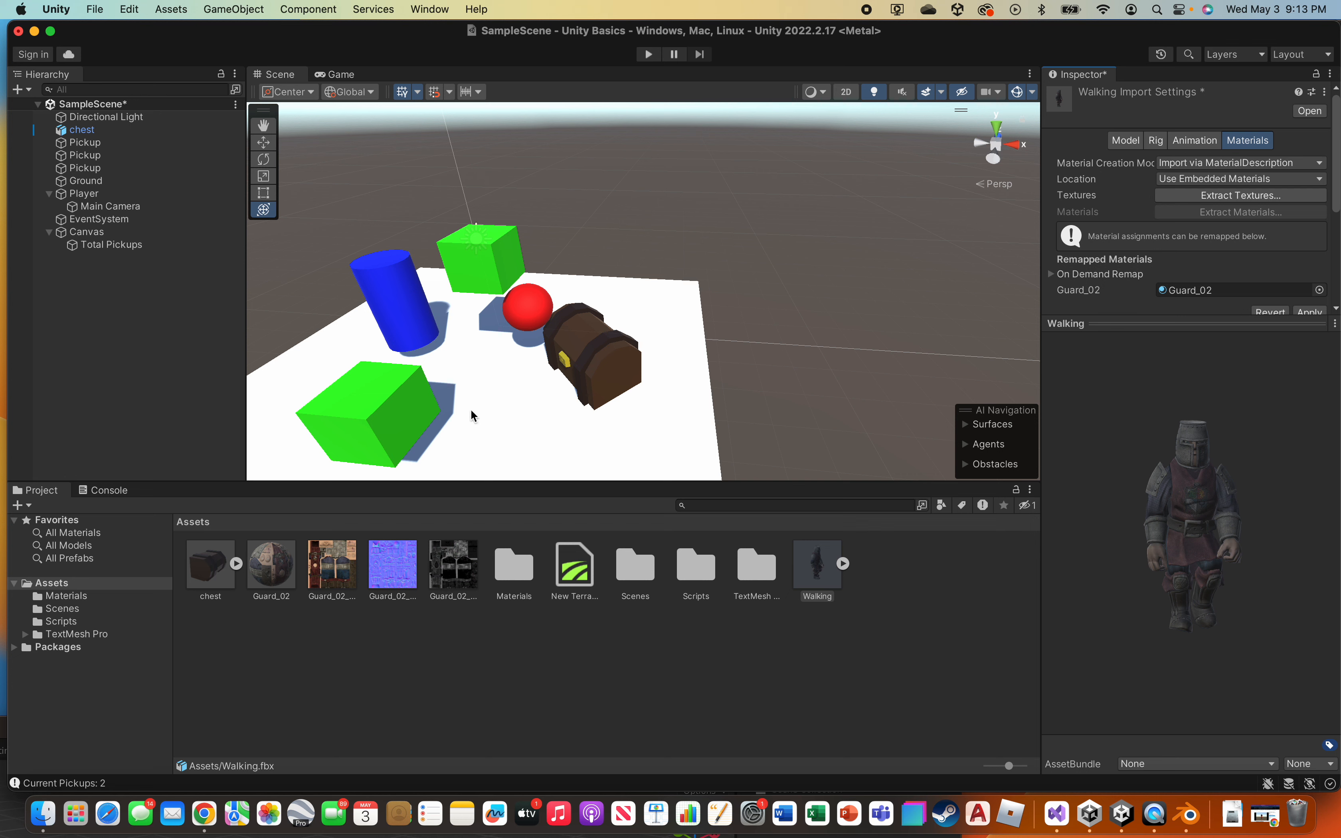
left_click_drag(1168, 499, 1082, 515)
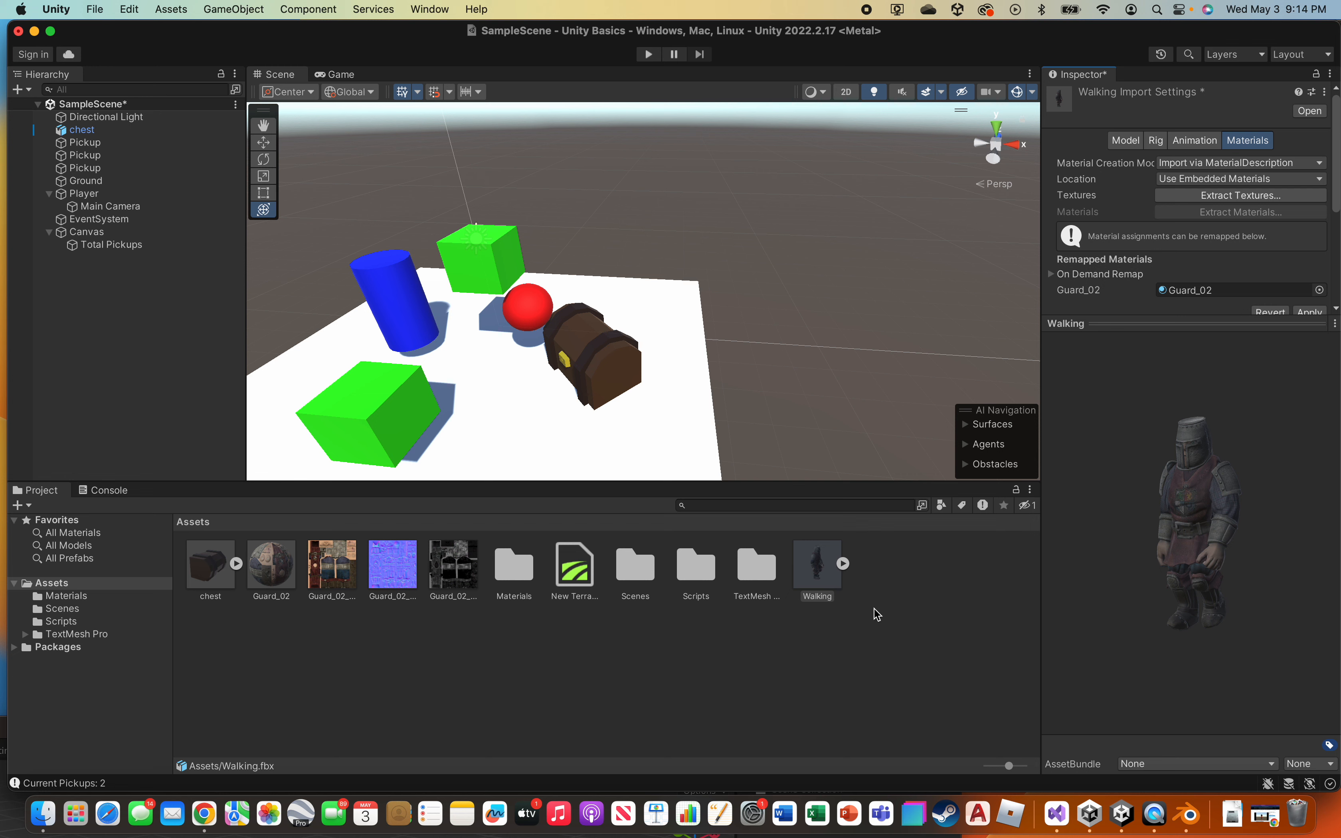
- Create a folder named Player in Assets, saving the unapplied Walking import settings
left_click(883, 574)
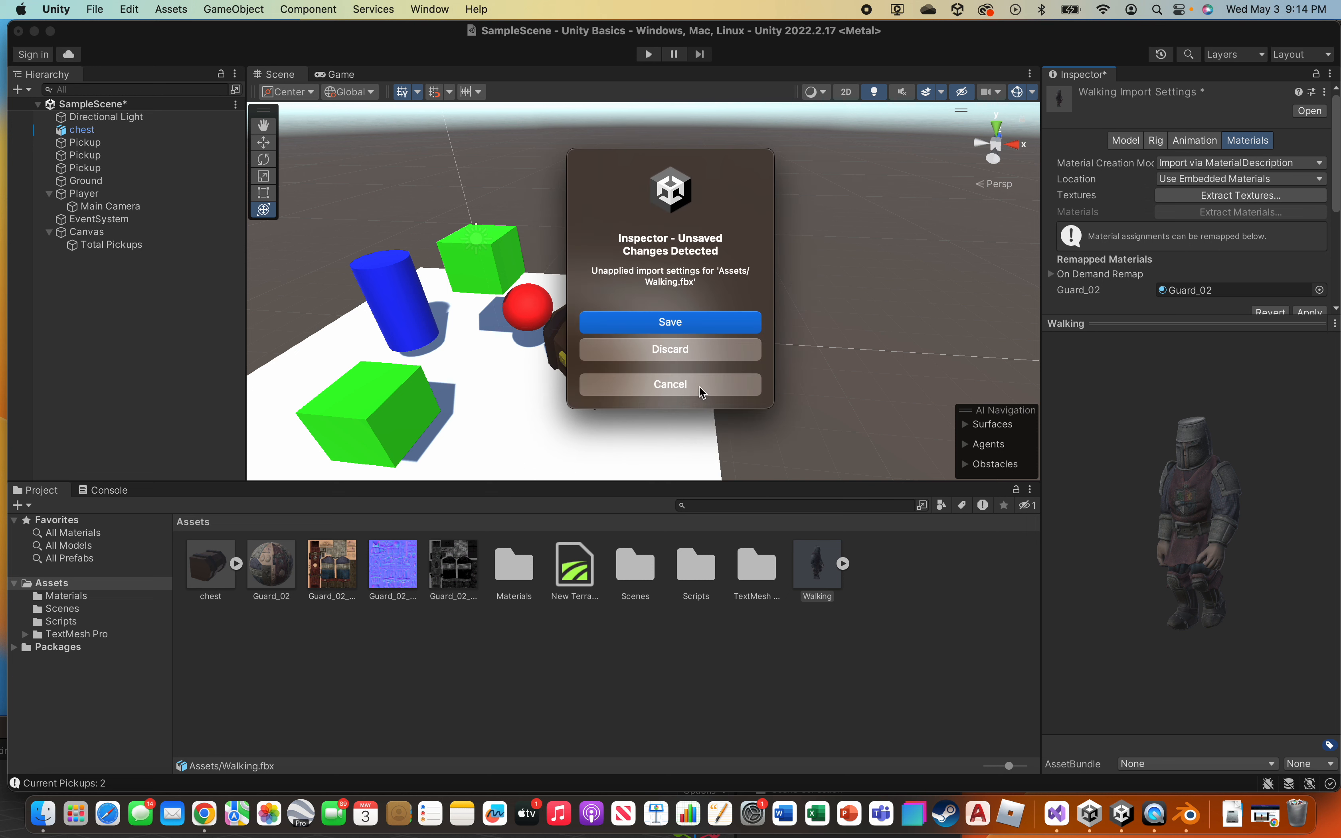
left_click(684, 384)
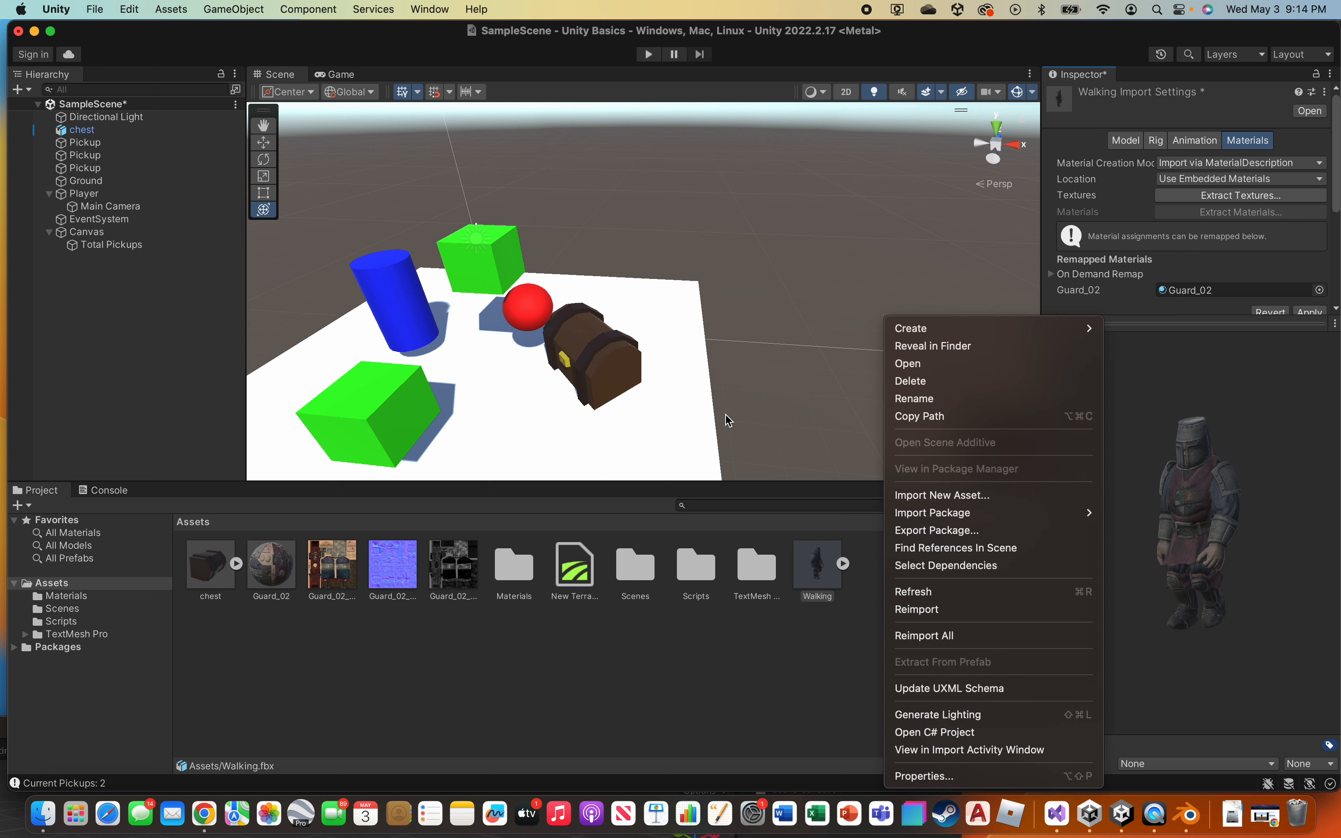
mouse_move(942, 328)
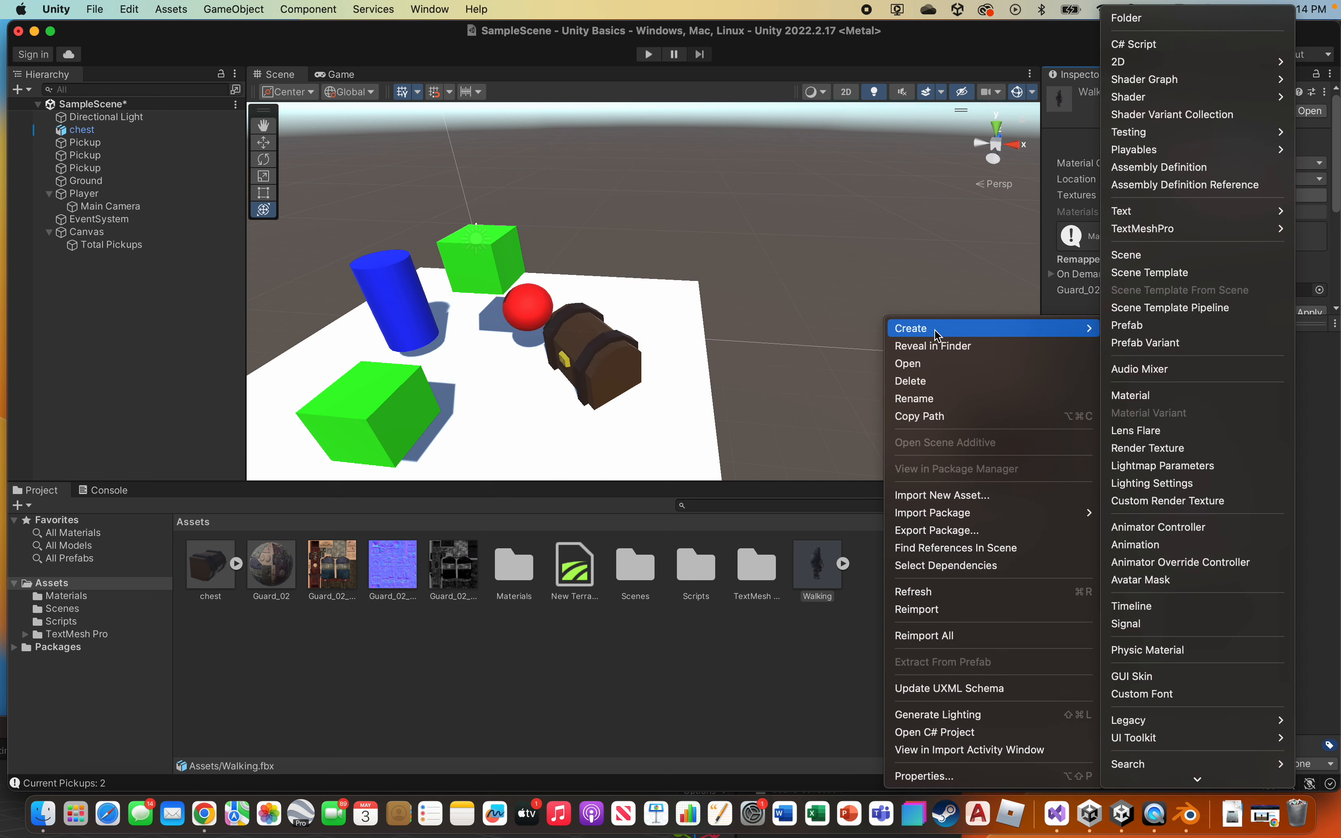
left_click(1177, 16)
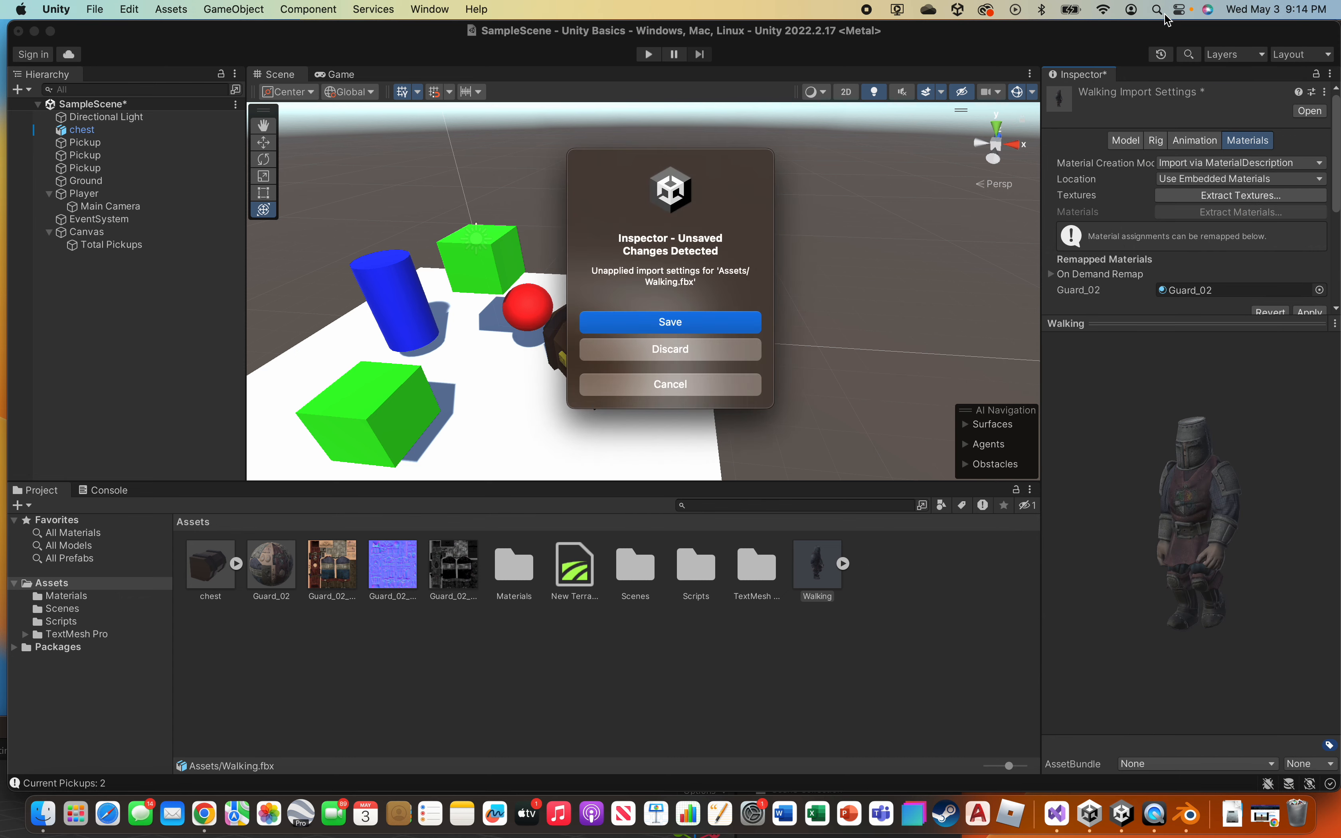
left_click(671, 322)
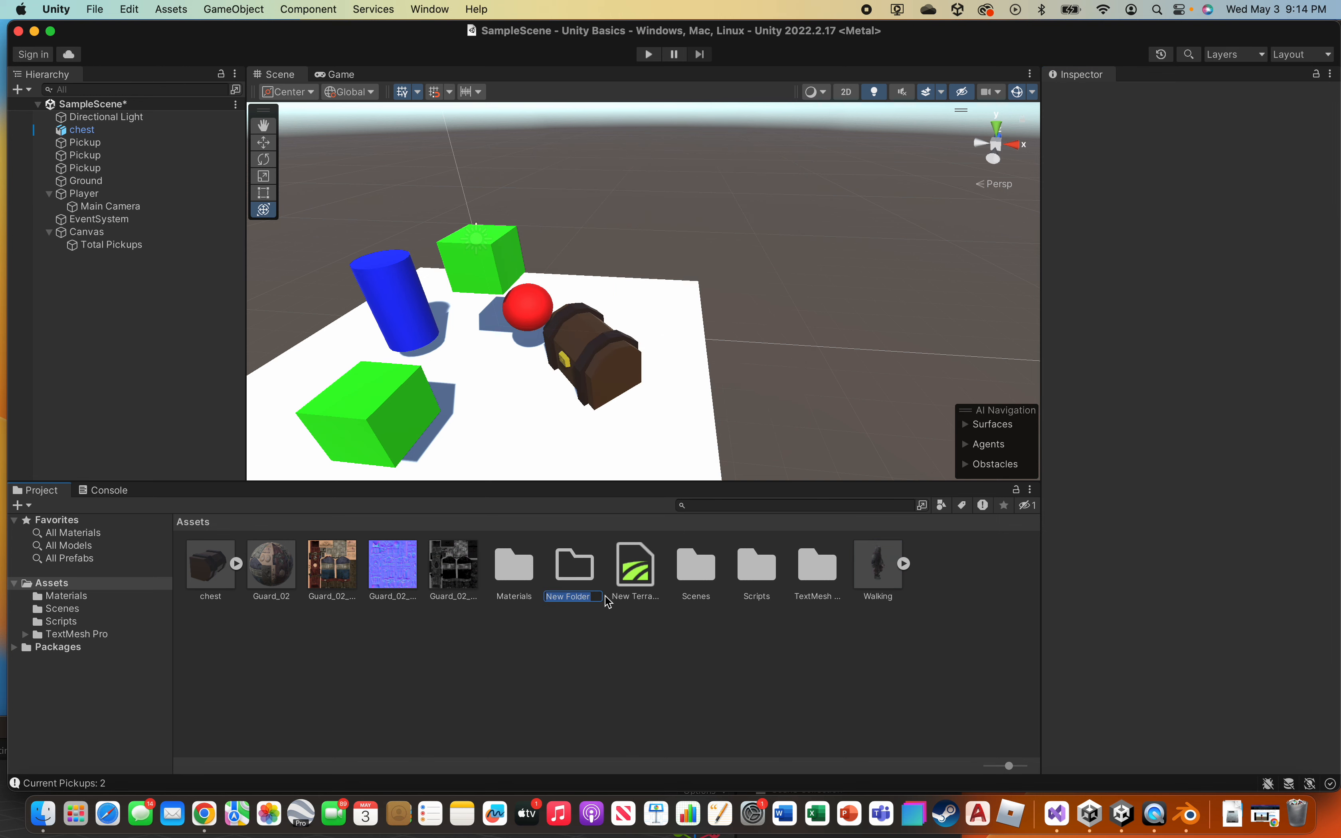
type("Player")
key("Return")
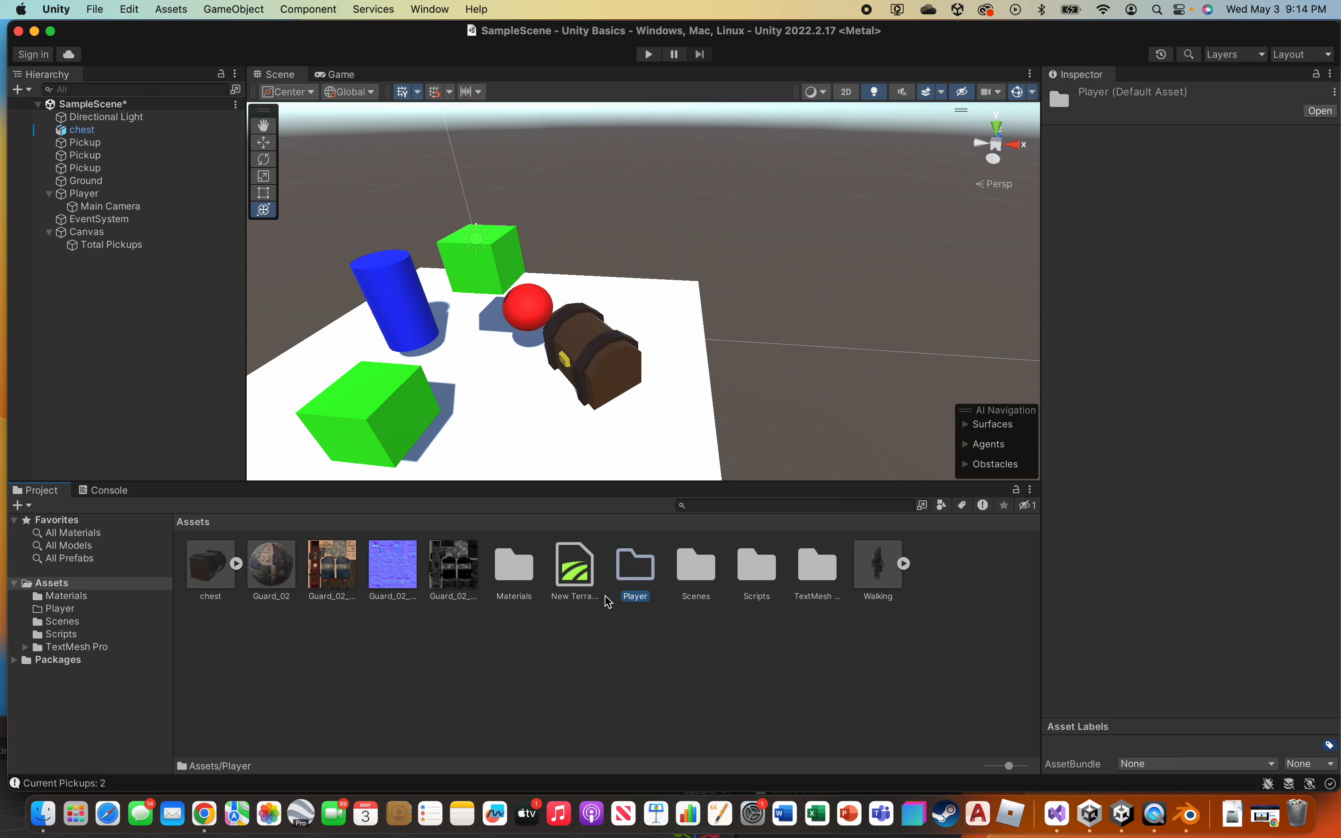
- Move the Guard_02 material, its three textures and the Walking model into the Player folder, and check the folder's contents
left_click(465, 631)
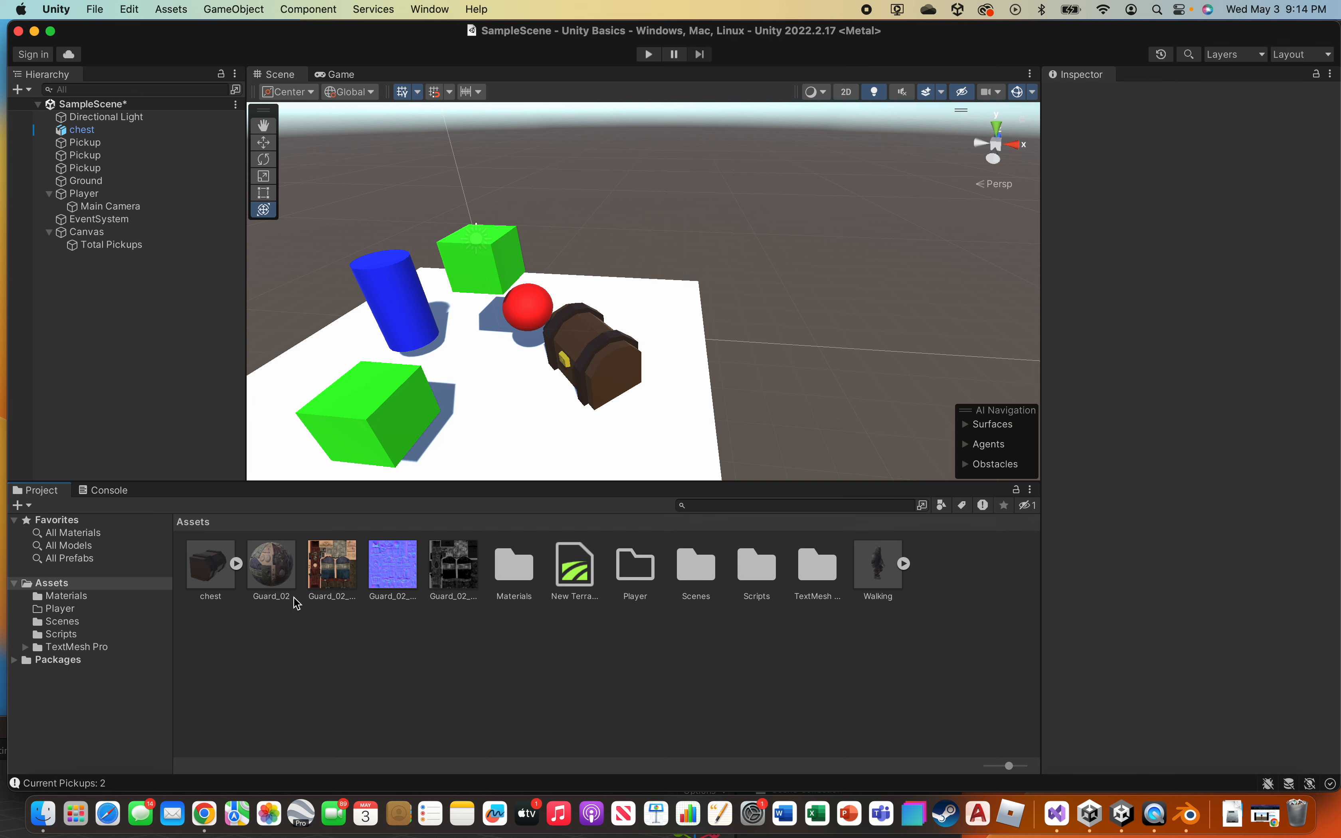
left_click(264, 579)
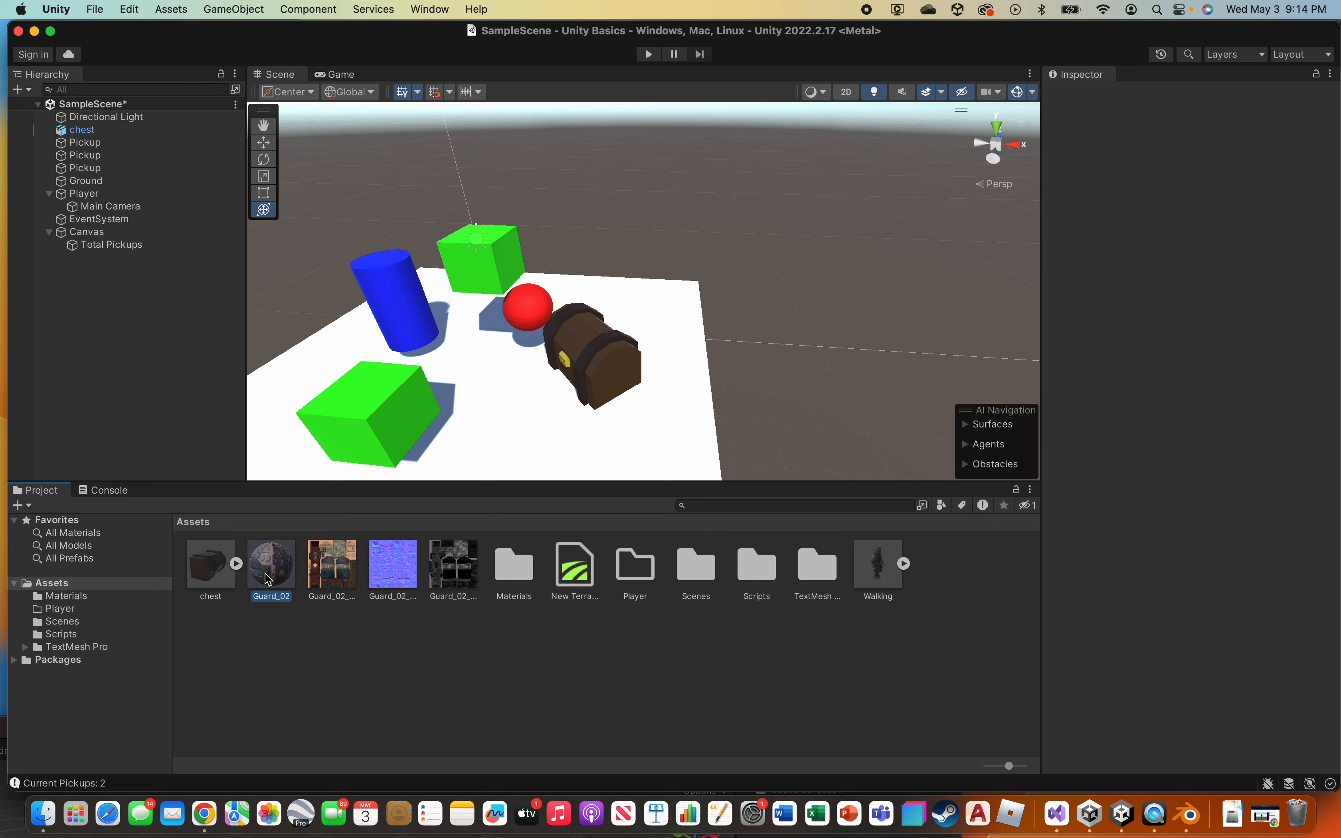
left_click(462, 577, "shift")
left_click_drag(462, 577, 394, 579)
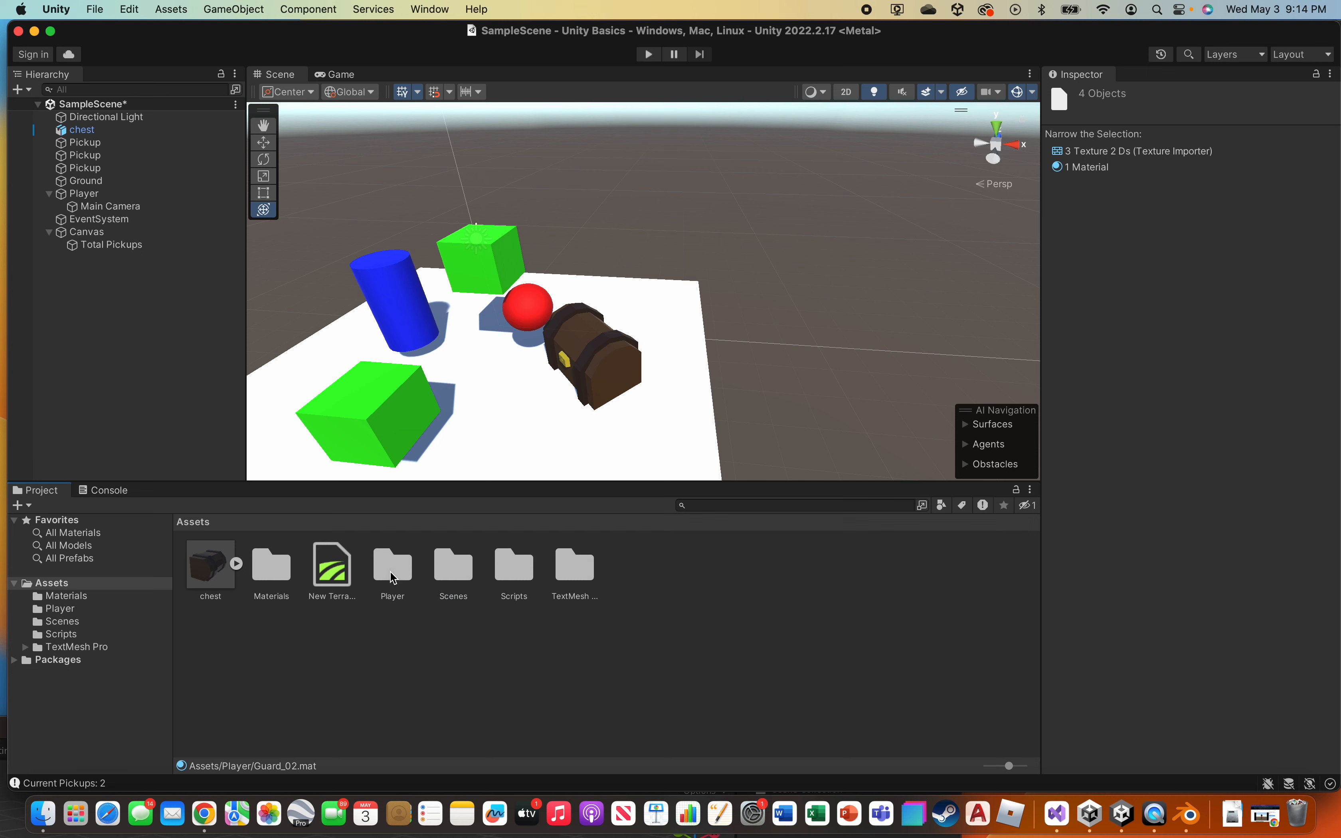
double_click(394, 579)
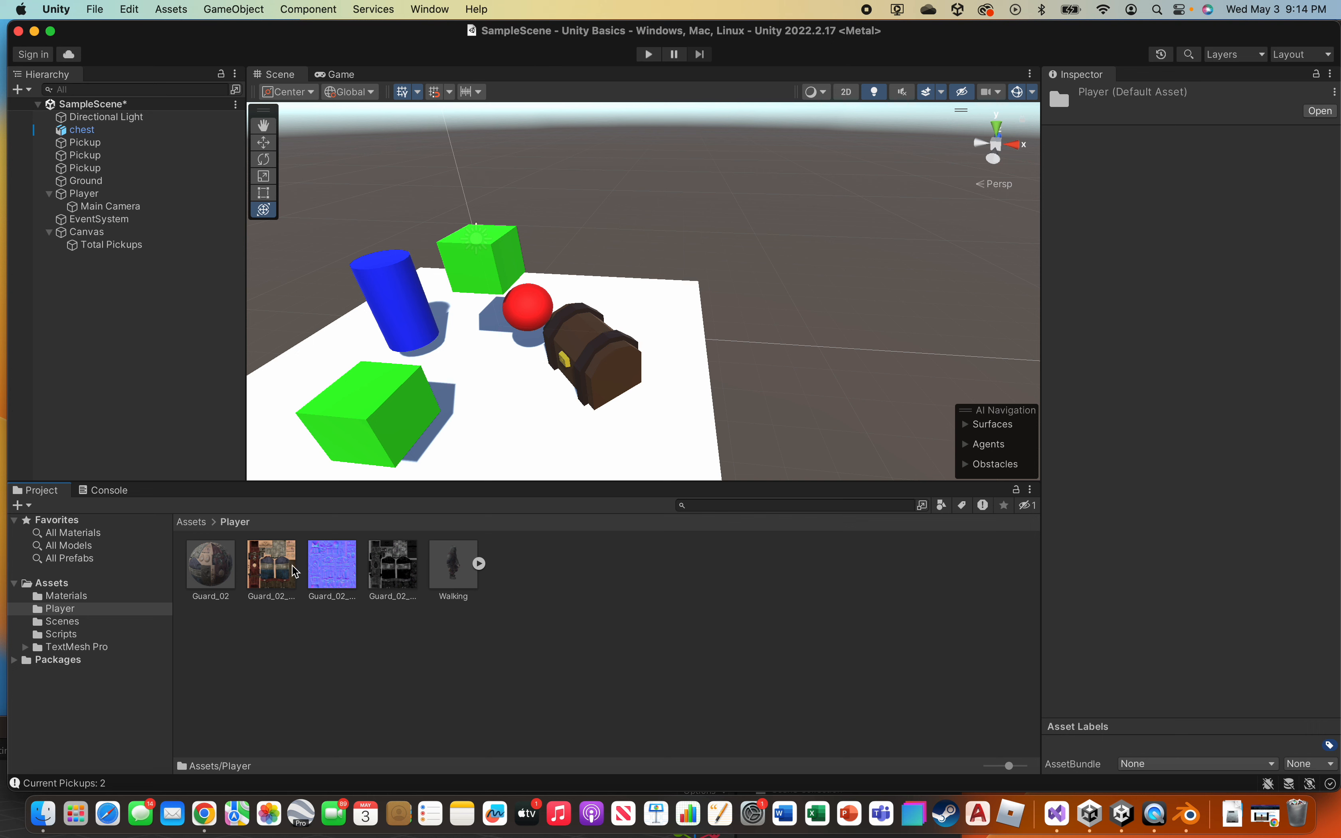
left_click(203, 525)
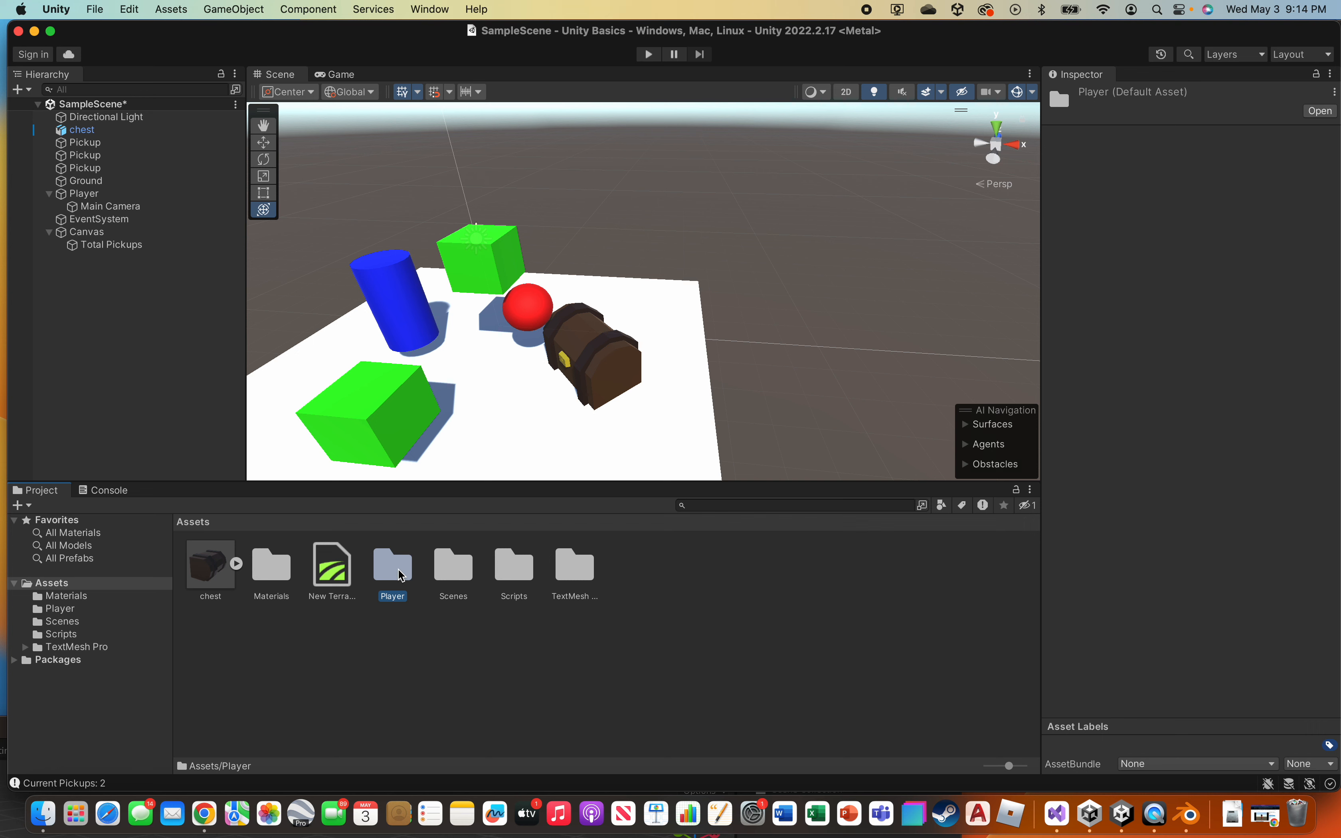
- Review the Player cube's components and place the Walking model from the Player folder into the scene beside the cube
left_click(376, 432)
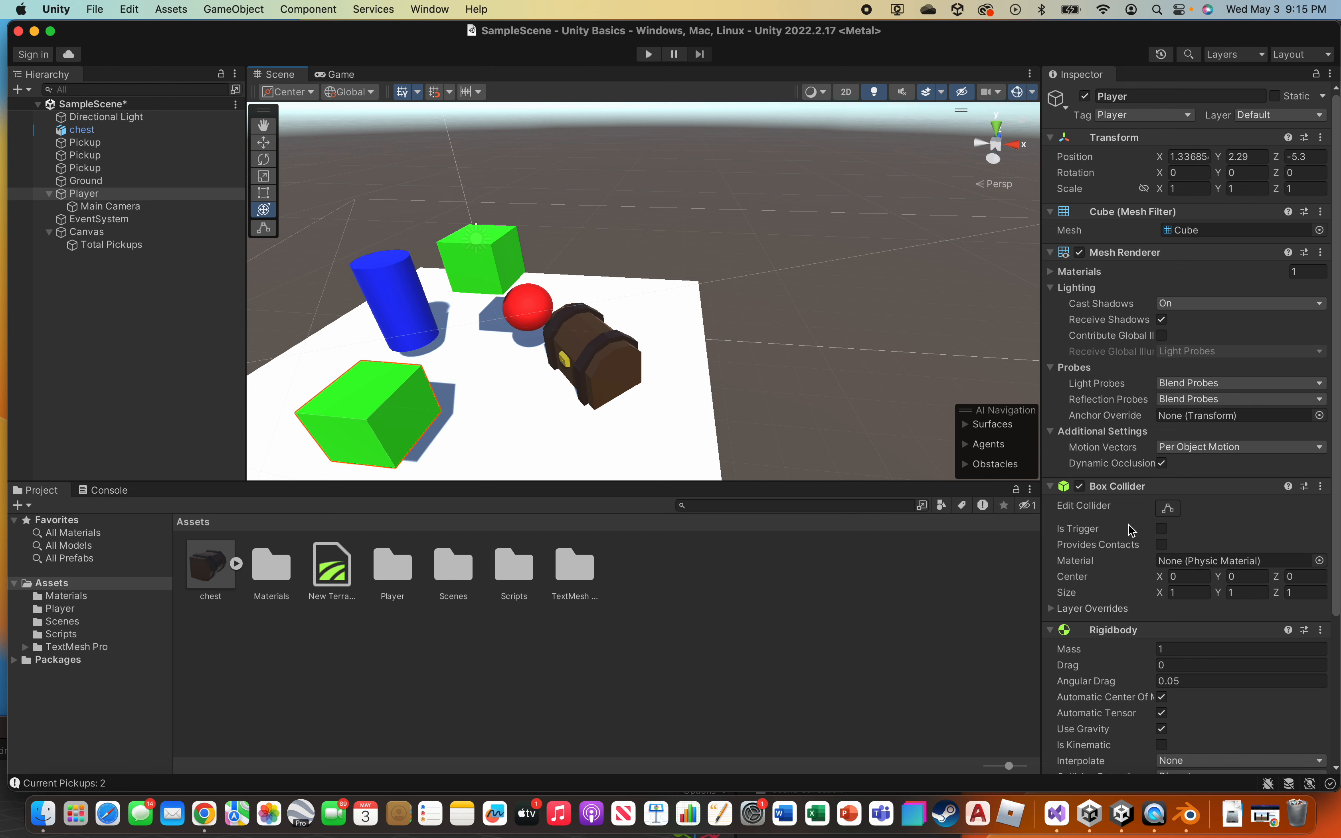
scroll(1119, 639, "down", 5)
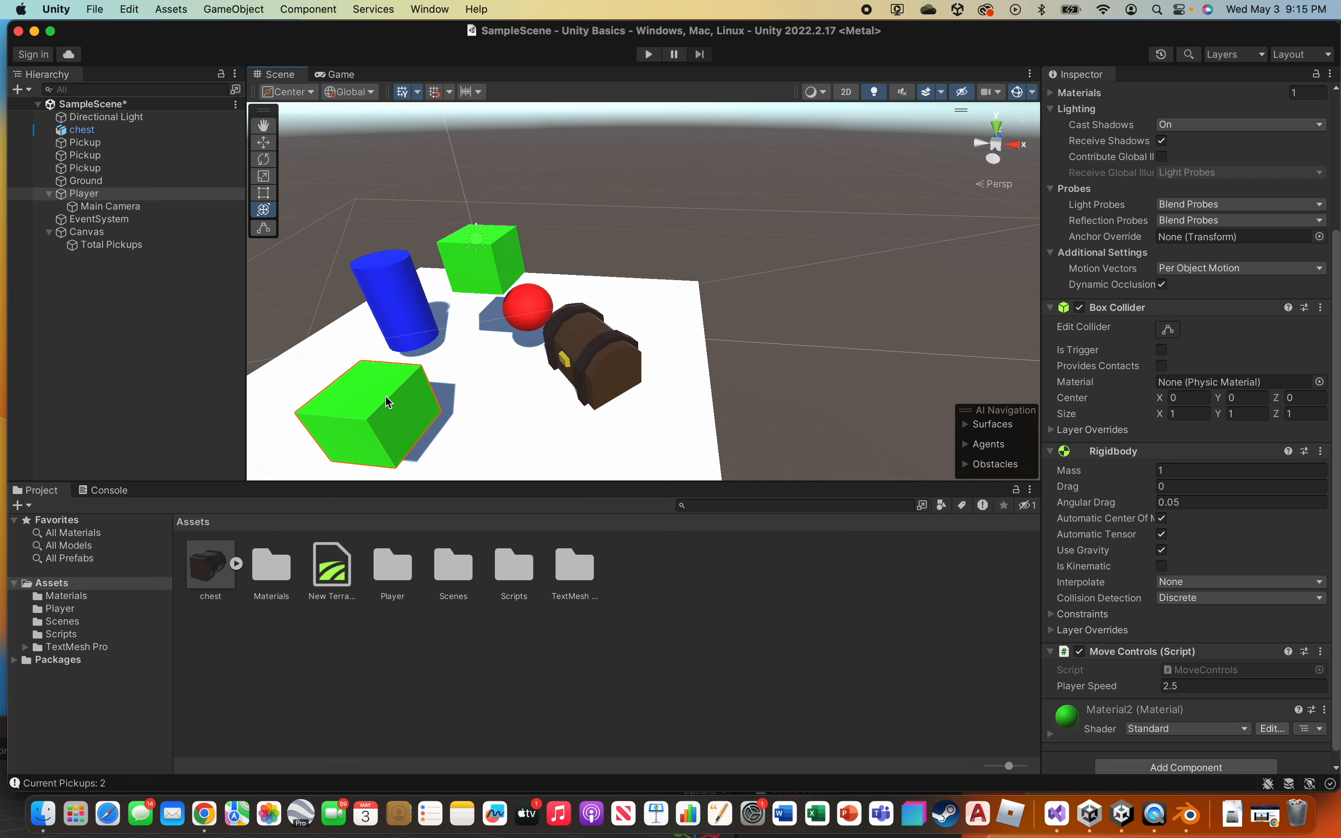
left_click(396, 575)
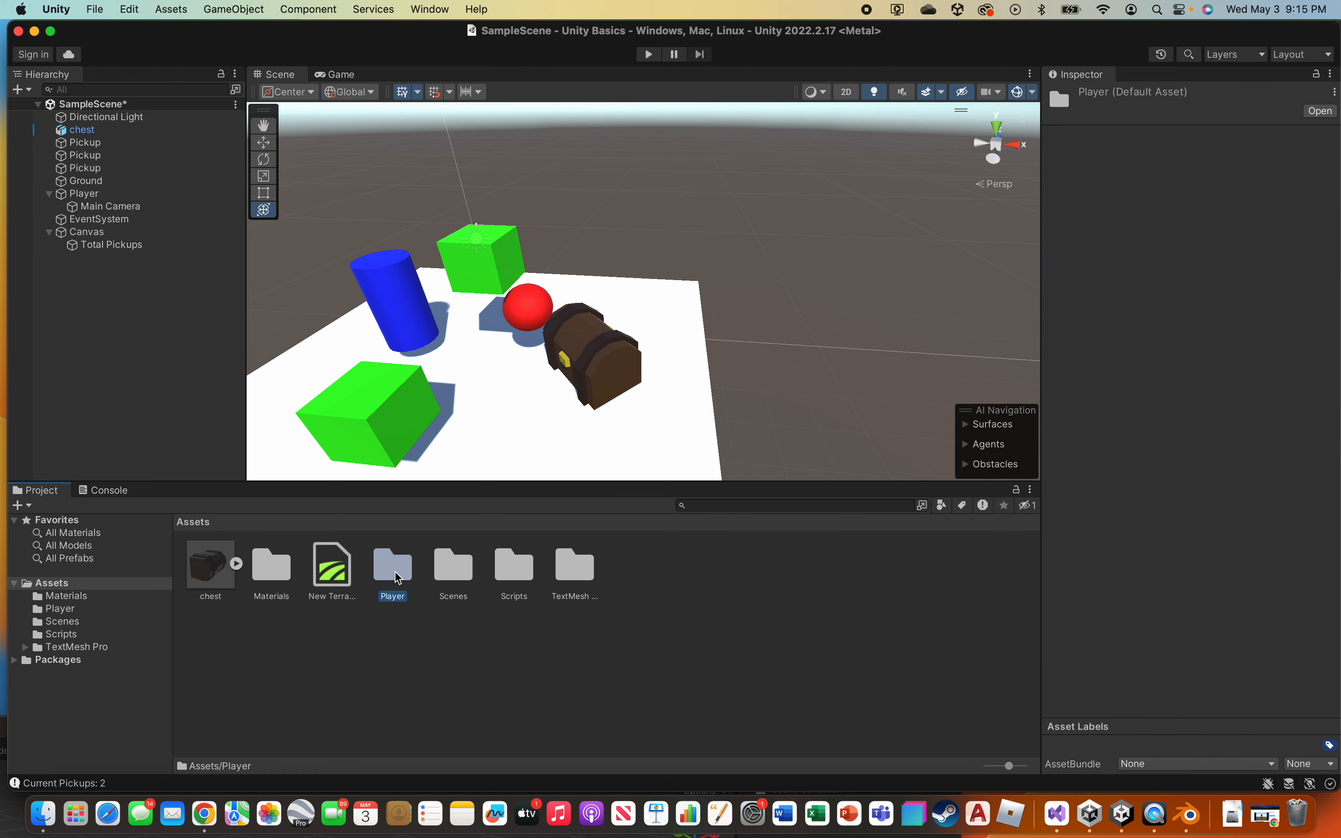
double_click(394, 574)
left_click(450, 570)
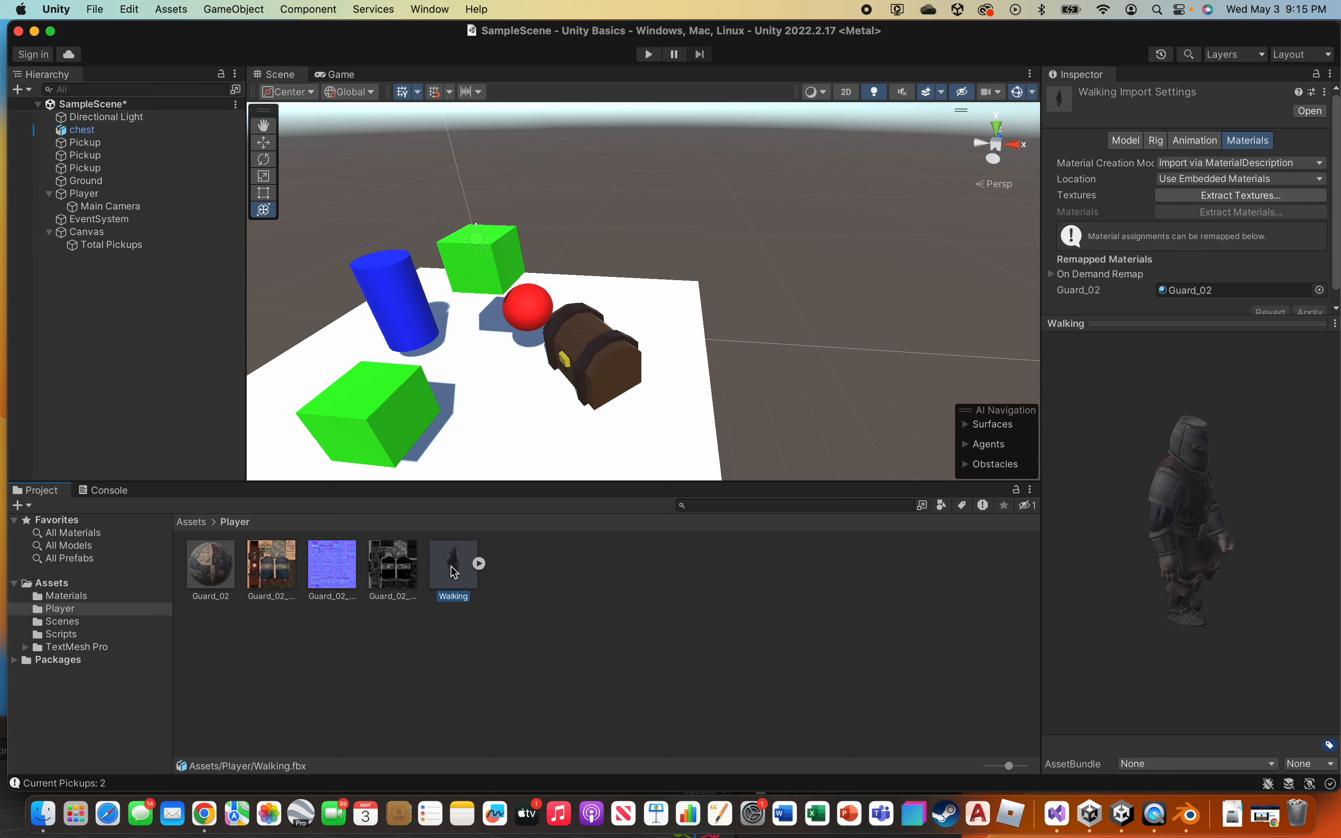
left_click_drag(454, 571, 395, 437)
key("f")
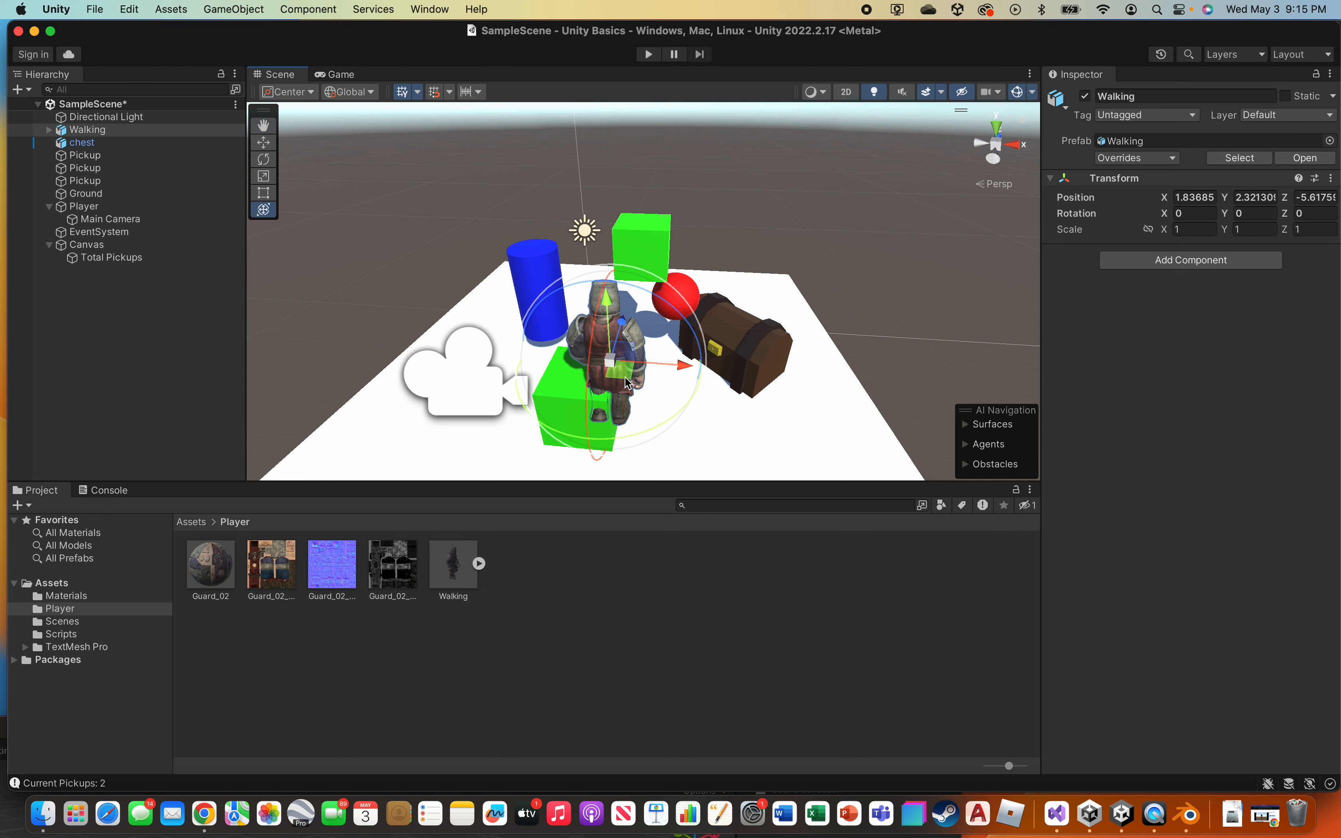
- Move the Walking model over the green Player cube, to about X 1.329 and Y 1.834
left_click_drag(684, 371, 576, 334)
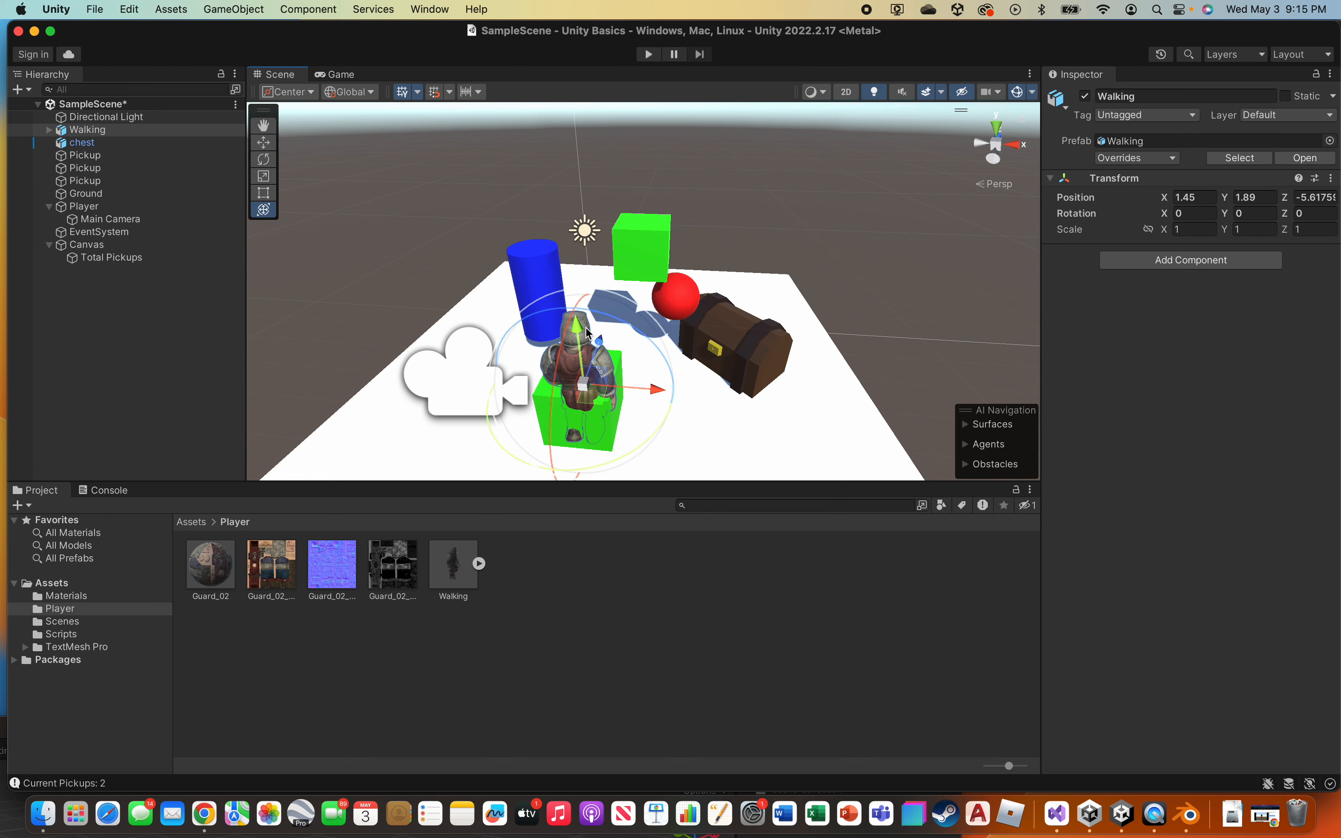
right_click_drag(665, 313, 660, 214)
middle_click_drag(623, 344, 624, 204)
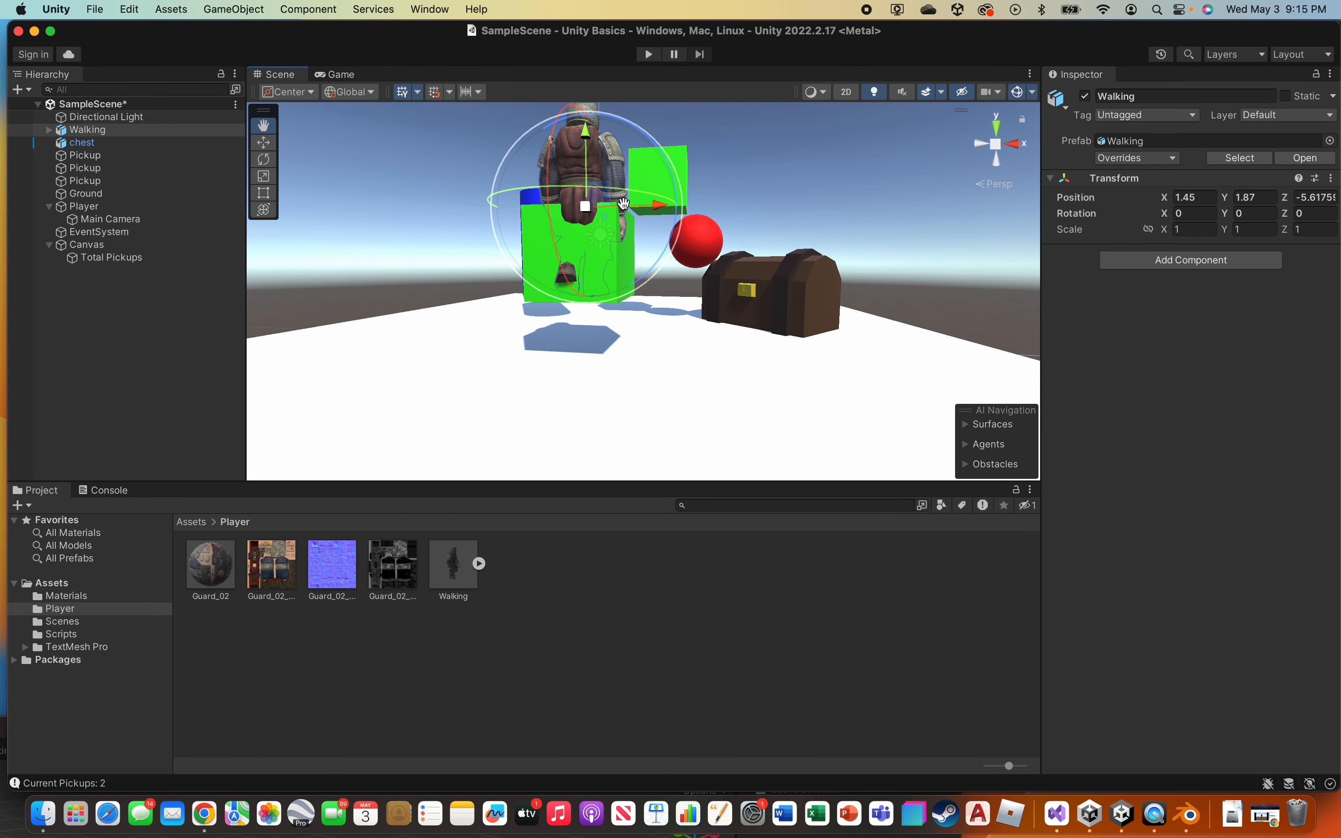
left_click_drag(586, 136, 587, 141)
left_click_drag(659, 210, 647, 209)
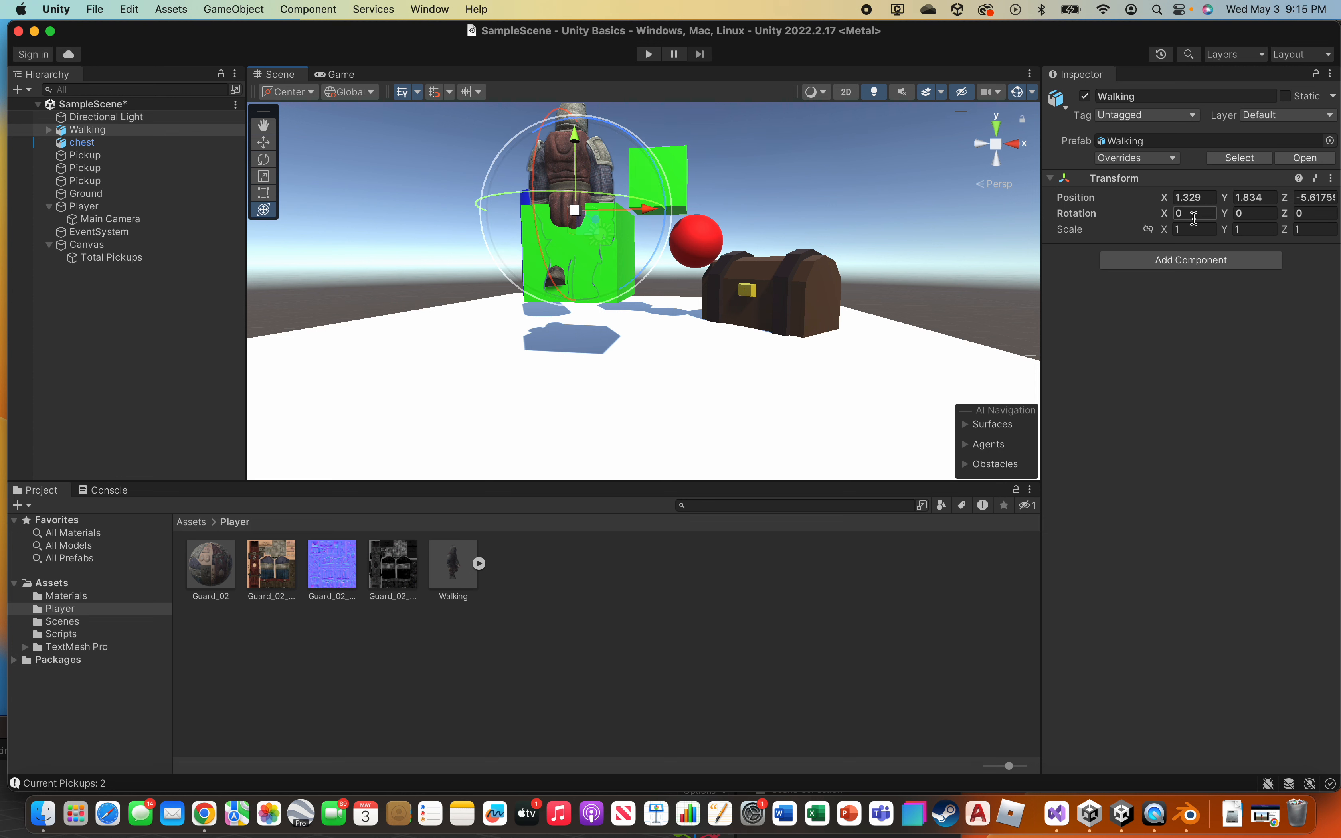
- Link the Walking model's scale proportions and scale it uniformly down to 0.49 to match the Player cube's height
left_click(1149, 229)
left_click_drag(1162, 230, 1150, 229)
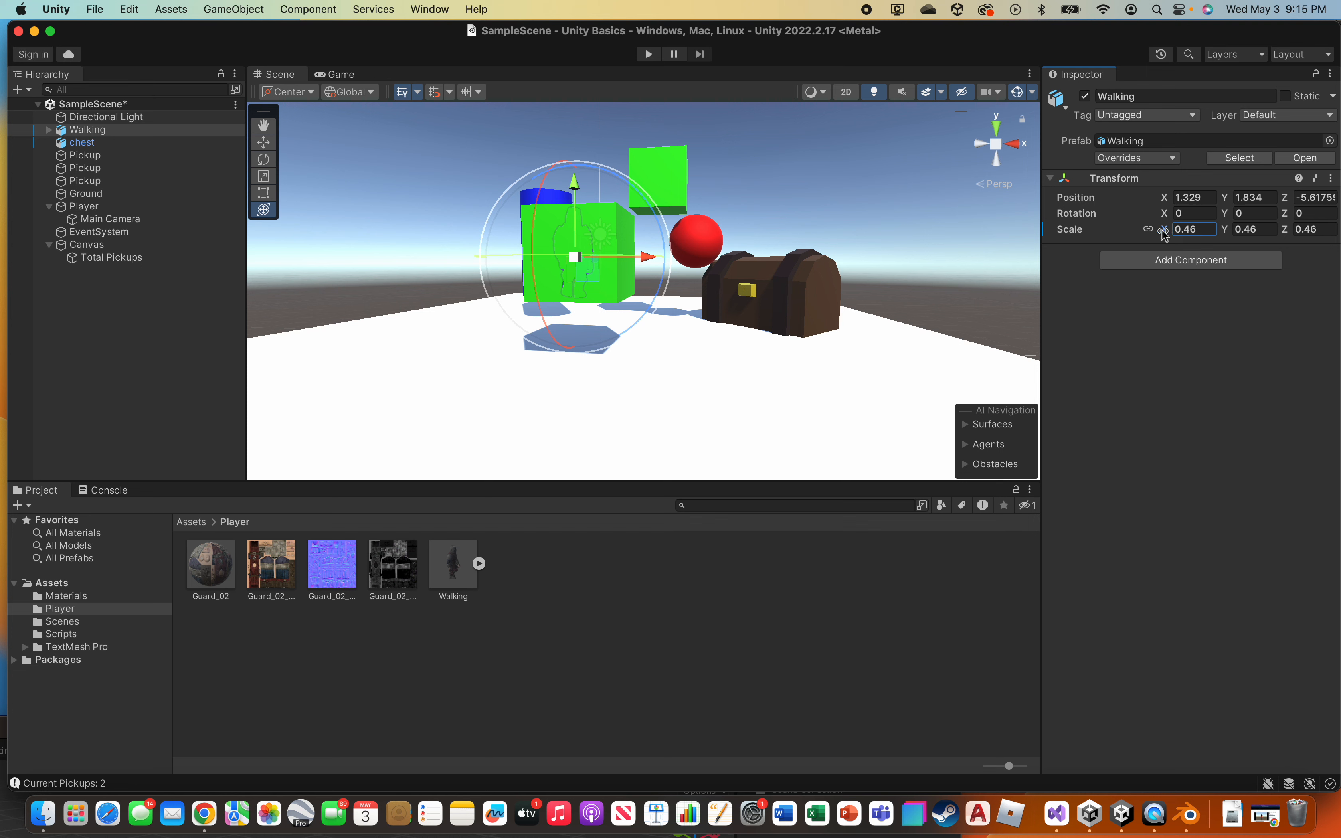
left_click_drag(1171, 235, 1169, 235)
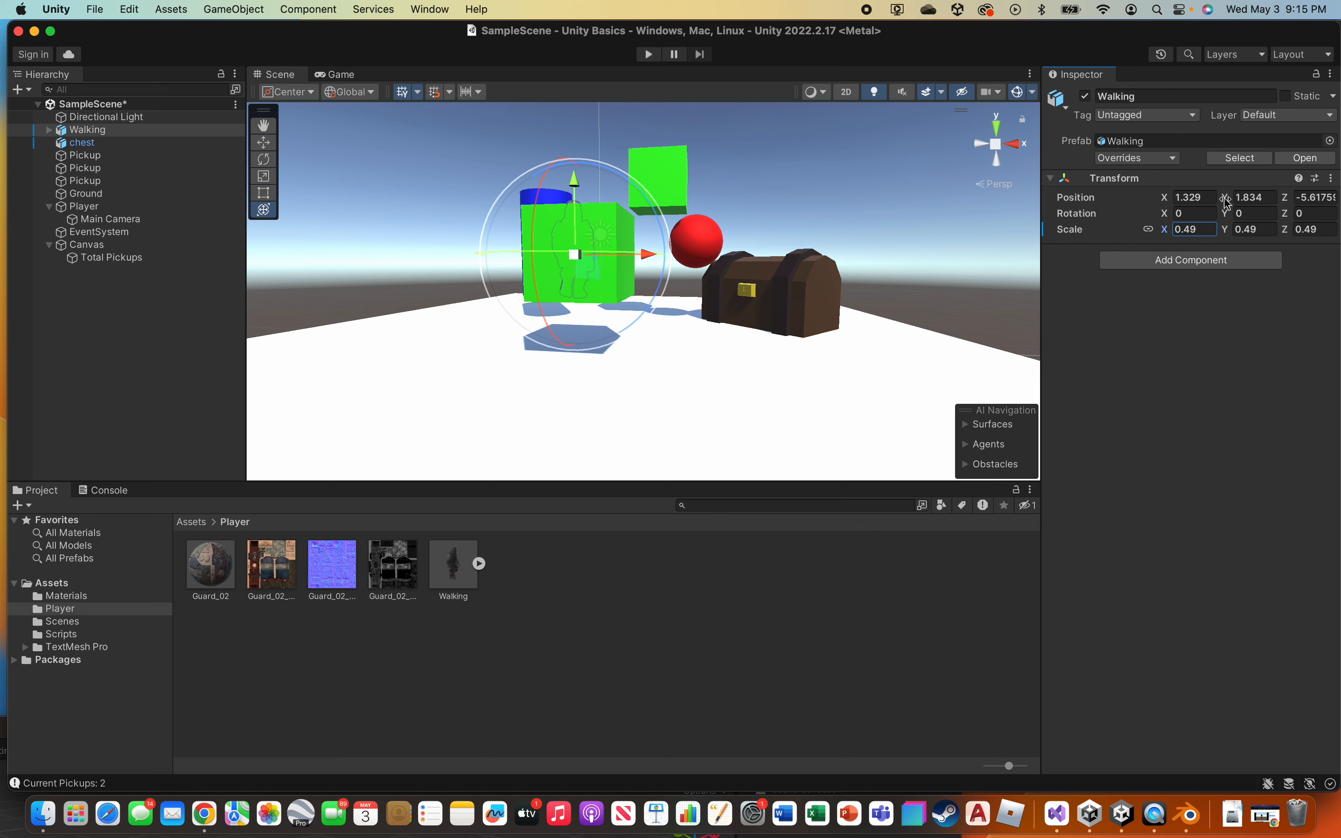
- Set the Walking model's Y position to 1.8 and rename the object to Character Model
left_click_drag(1226, 199, 1229, 202)
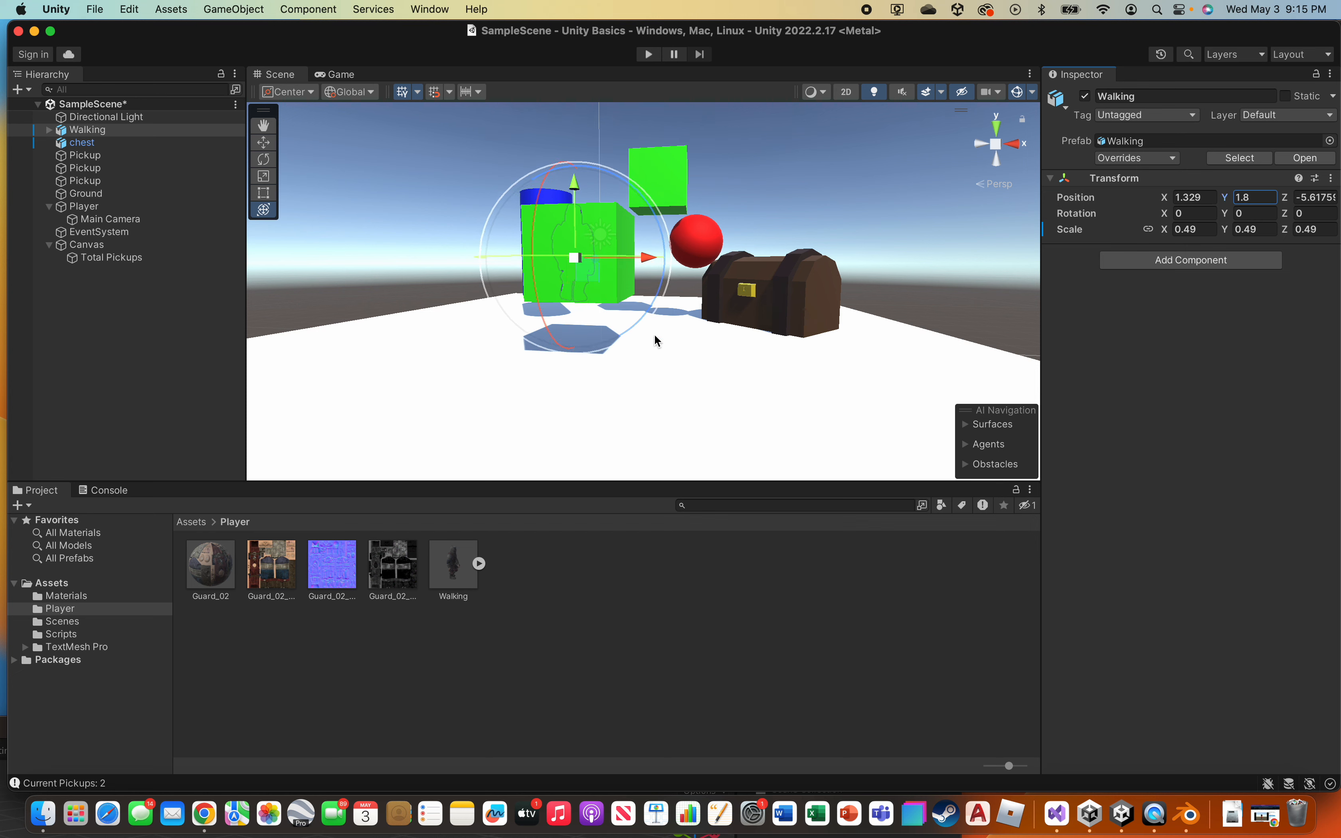
left_click(92, 132)
double_click(96, 133)
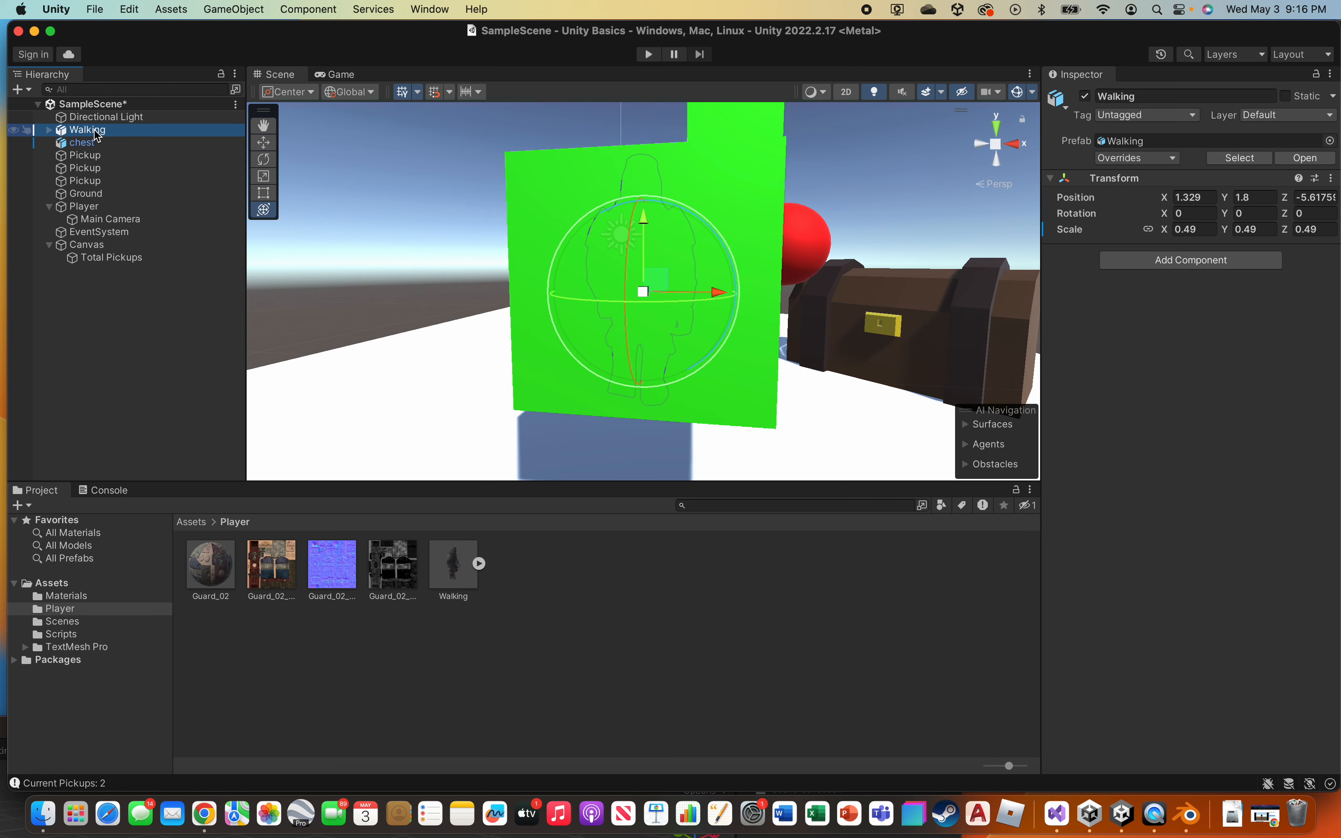
left_click(94, 132)
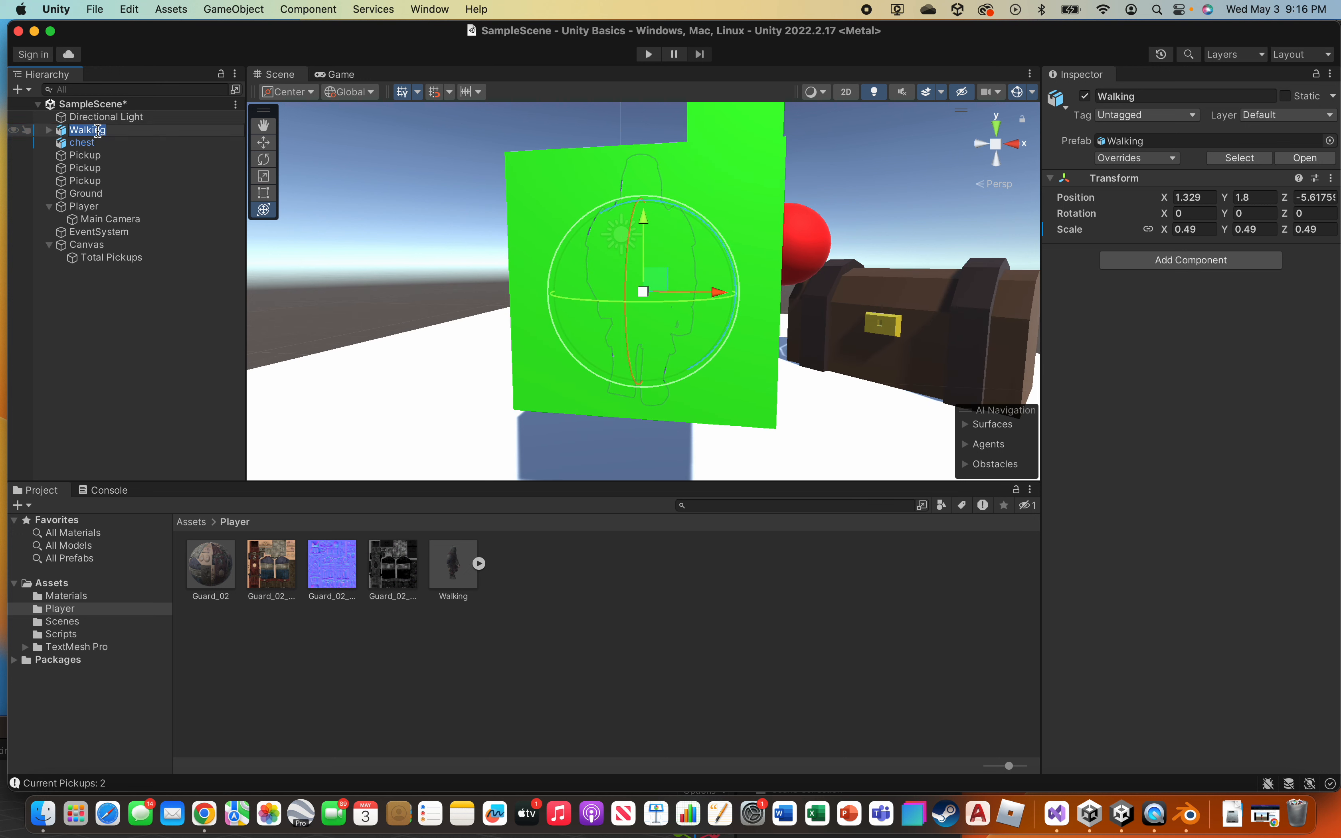
type("Character Model")
key("Return")
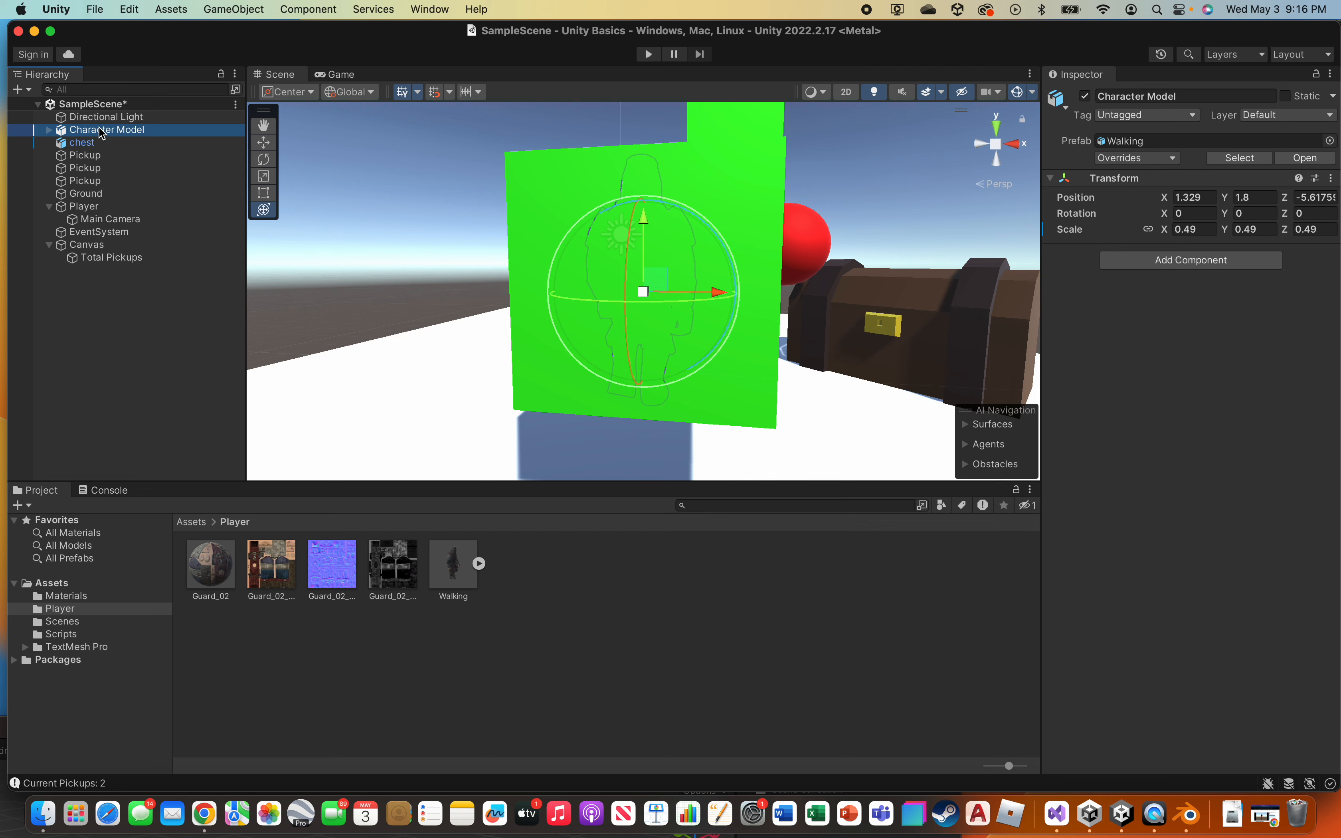
- Make Character Model a child of Player and disable the Player's Mesh Renderer to hide the green cube
left_click_drag(103, 137, 96, 215)
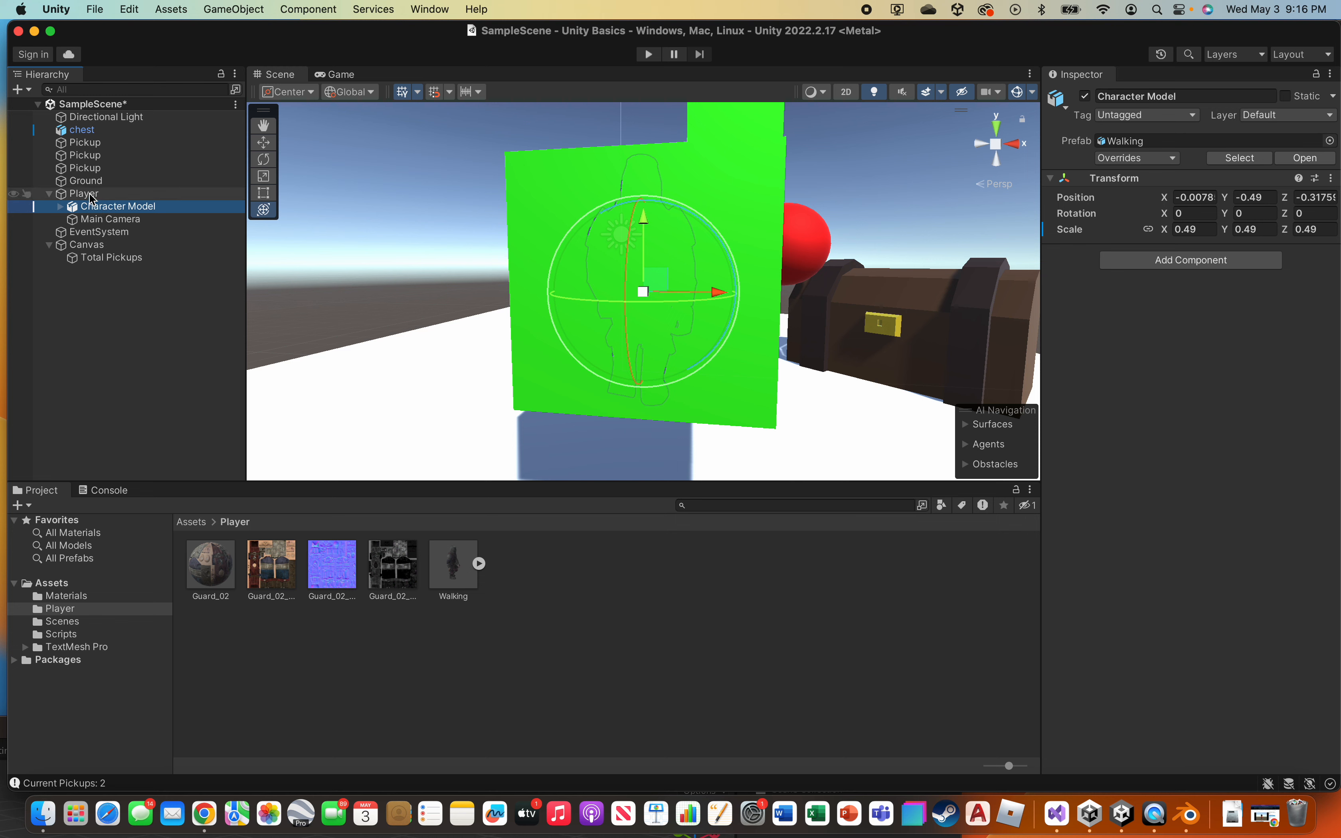
left_click(93, 195)
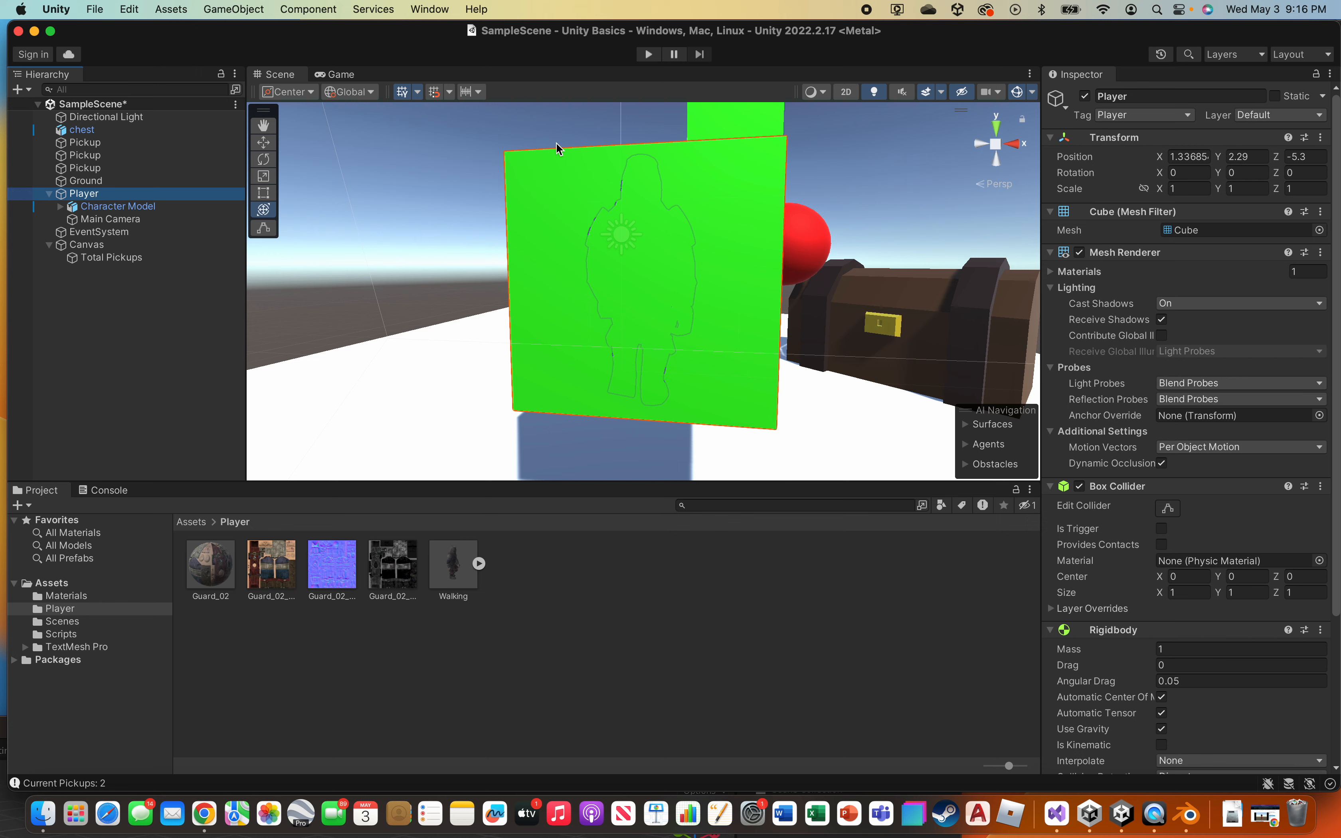
left_click(1081, 253)
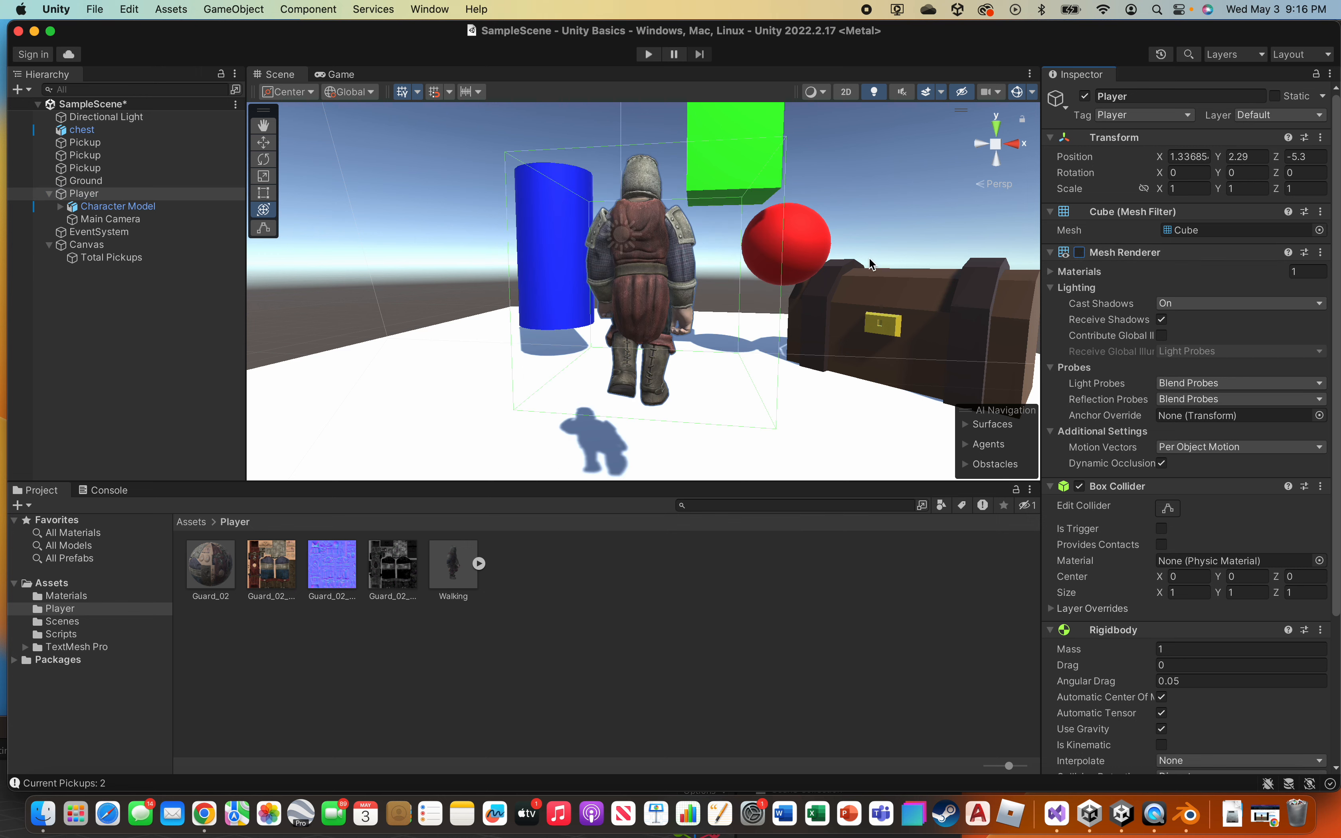
- Play-test the game by moving the guard character through the pickups and around the chest, and stop play mode
scroll(791, 280, "down", 3)
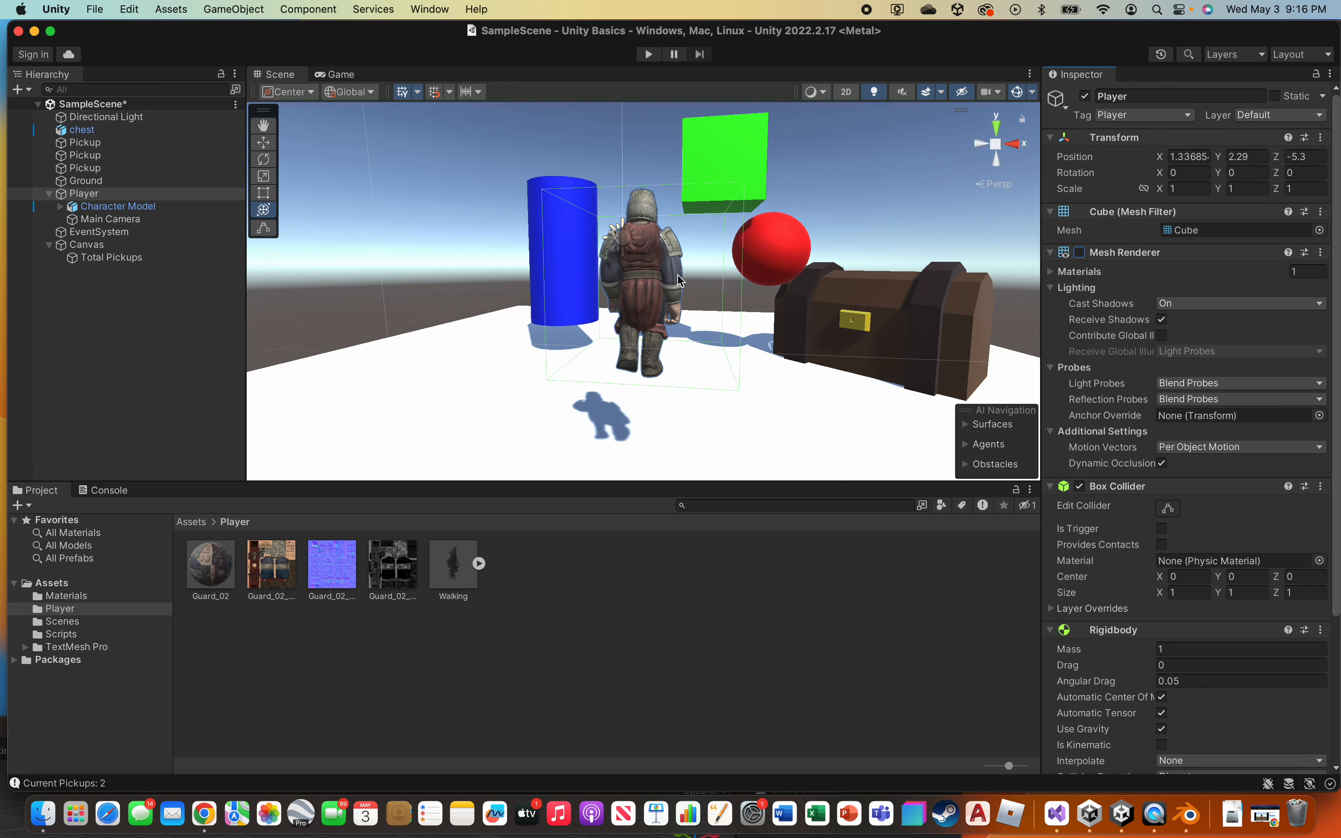
right_click_drag(776, 227, 781, 317)
scroll(782, 317, "down", 5)
middle_click_drag(714, 244, 716, 291)
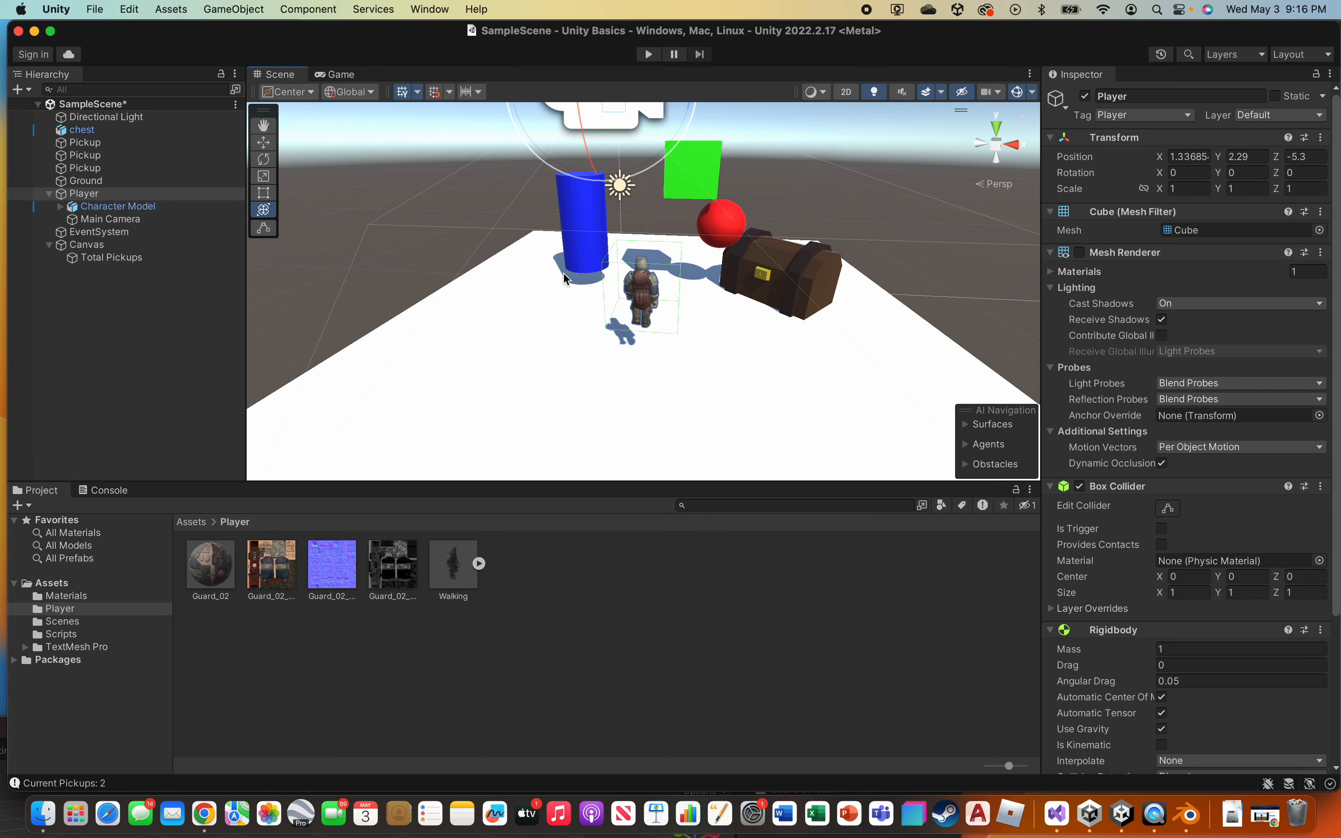
scroll(784, 335, "up", 2)
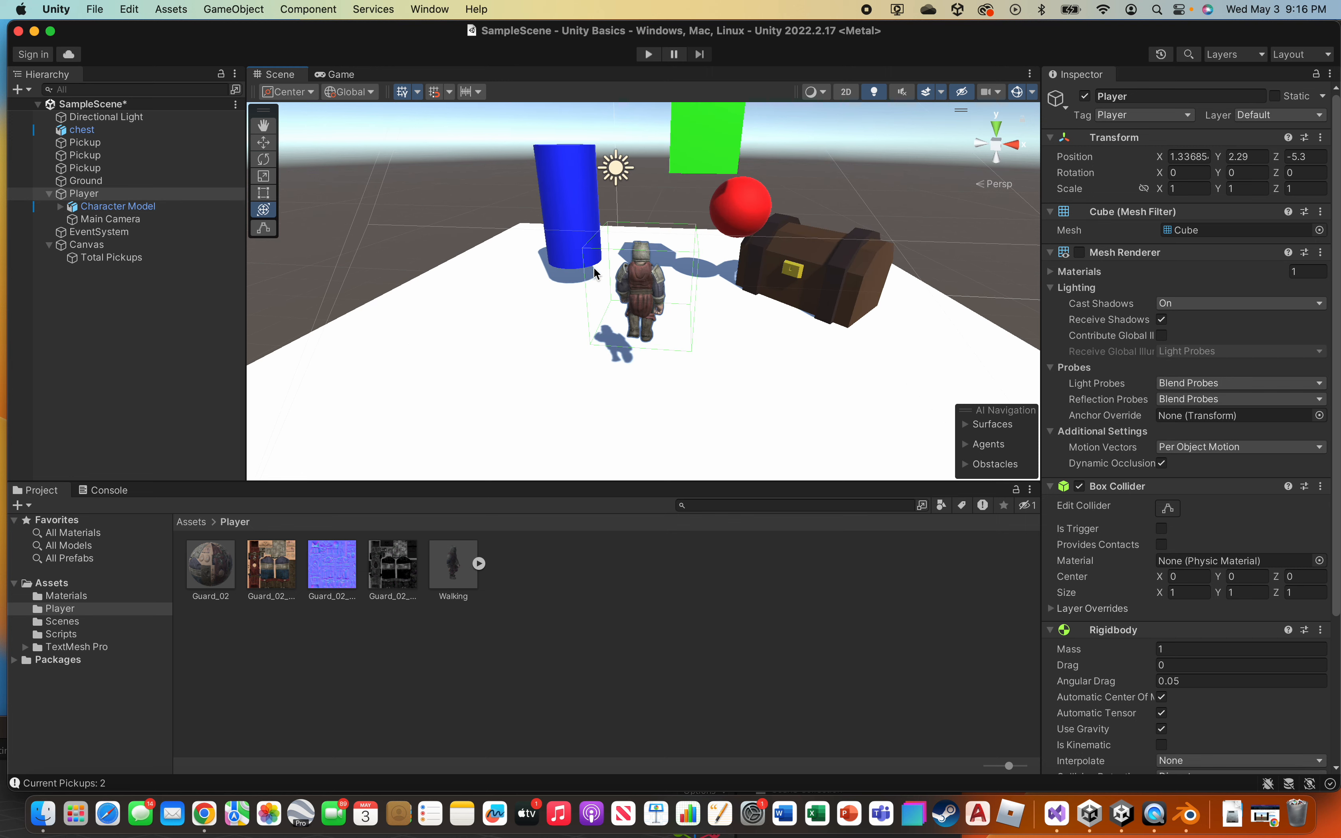
scroll(653, 274, "up", 3)
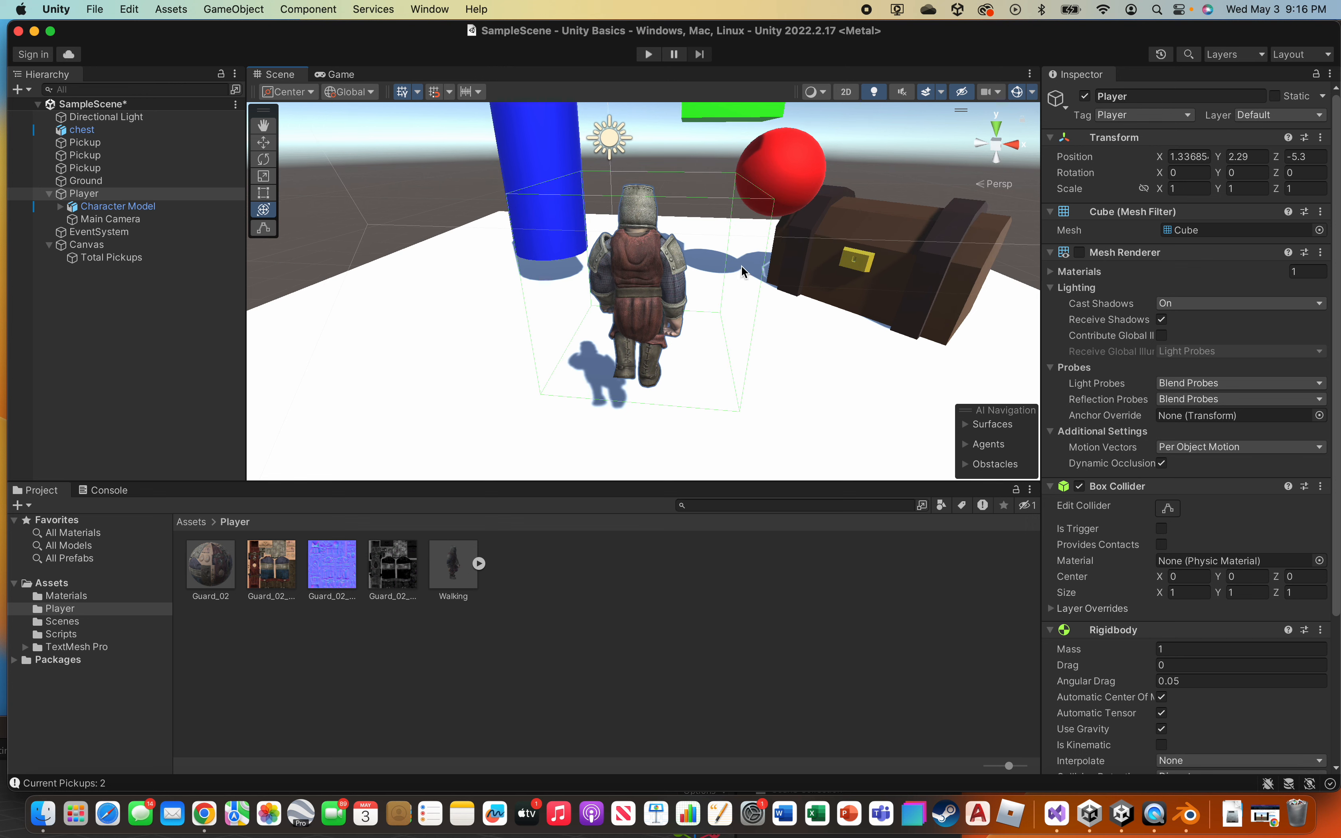
left_click(648, 54)
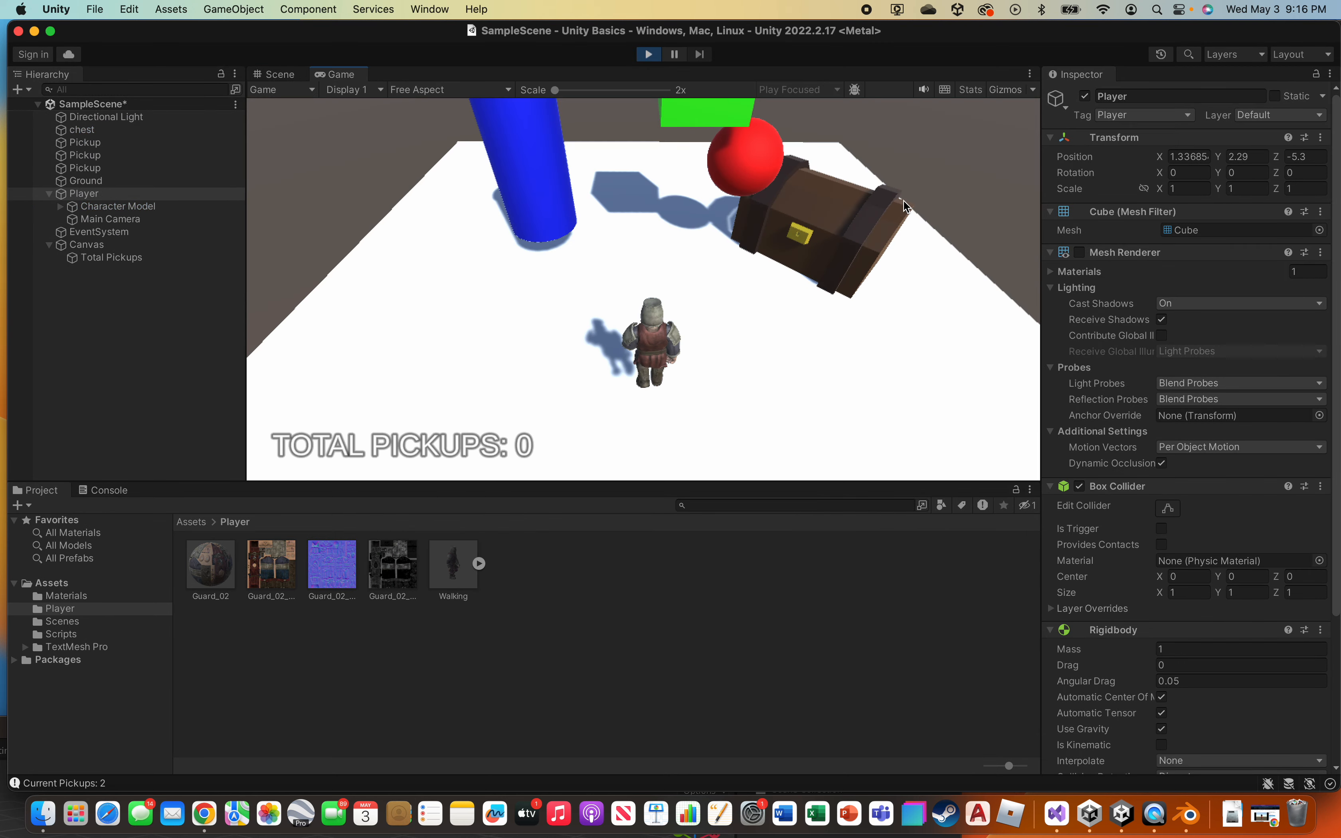
key("w")
key("a")
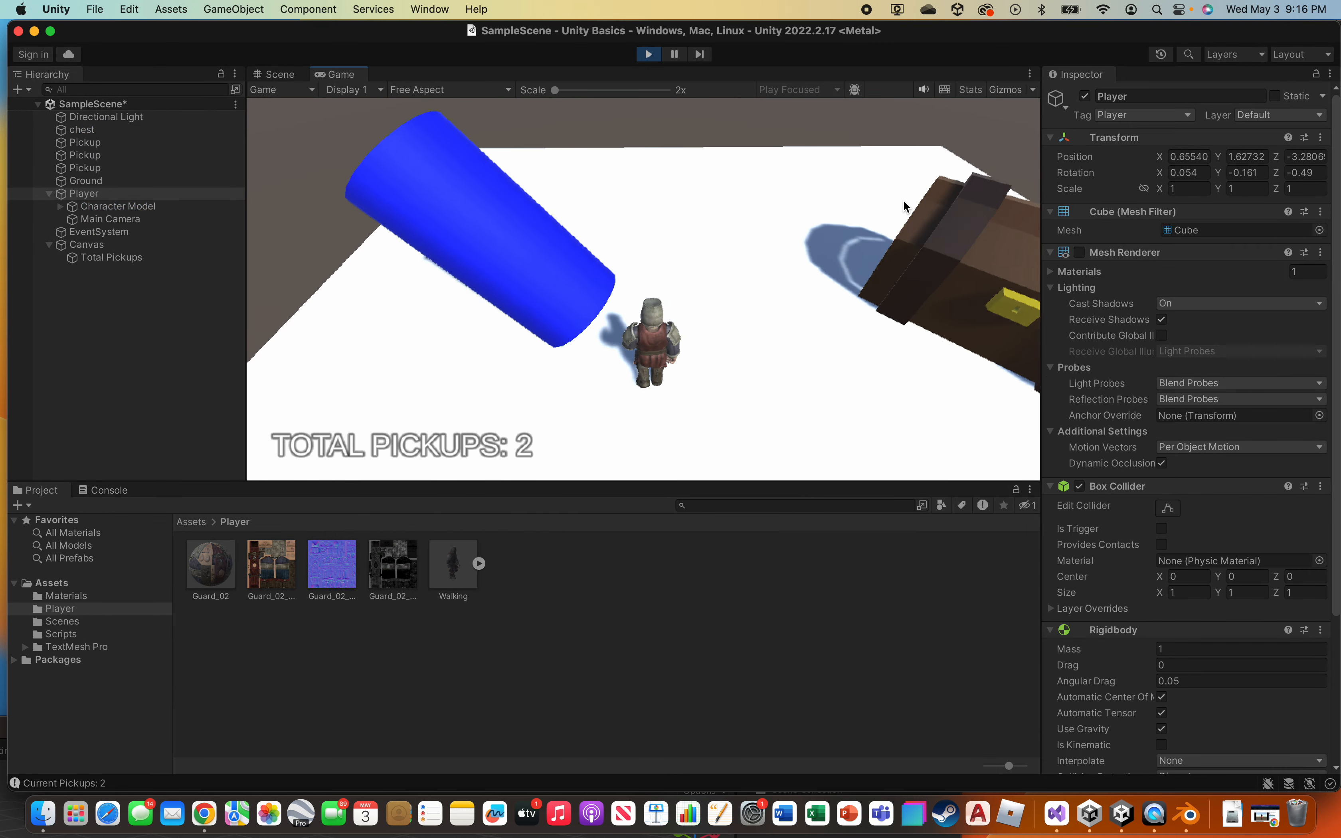
key("d")
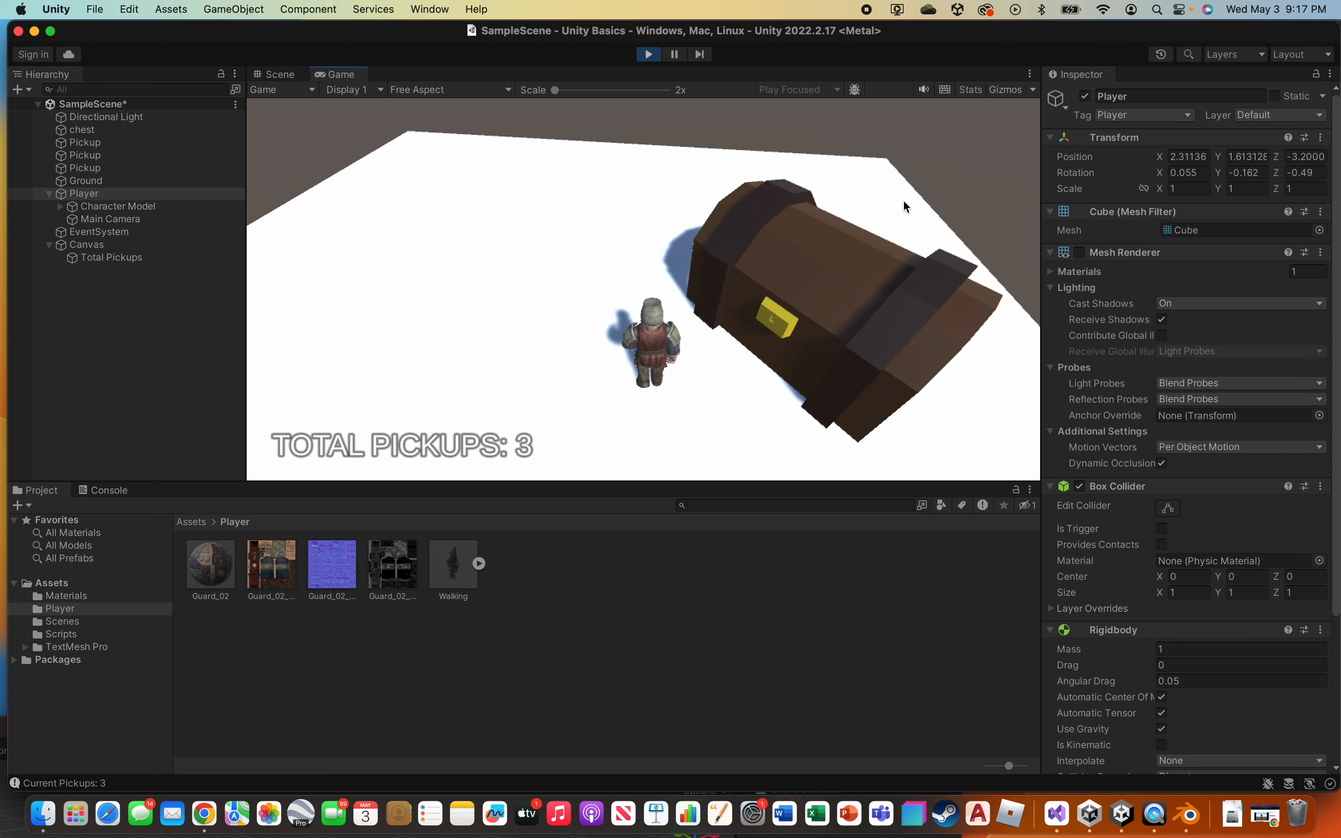
key("s")
key("a")
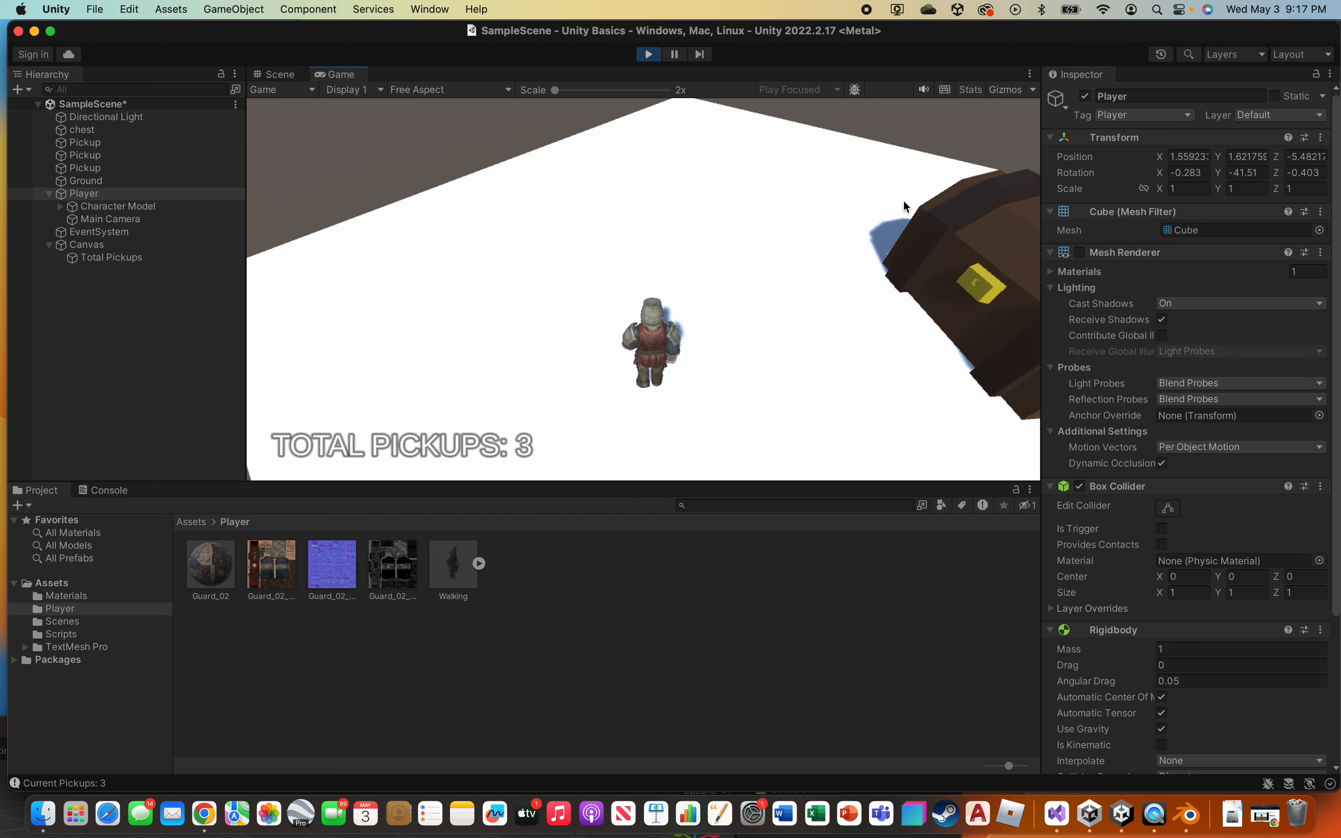
key("w")
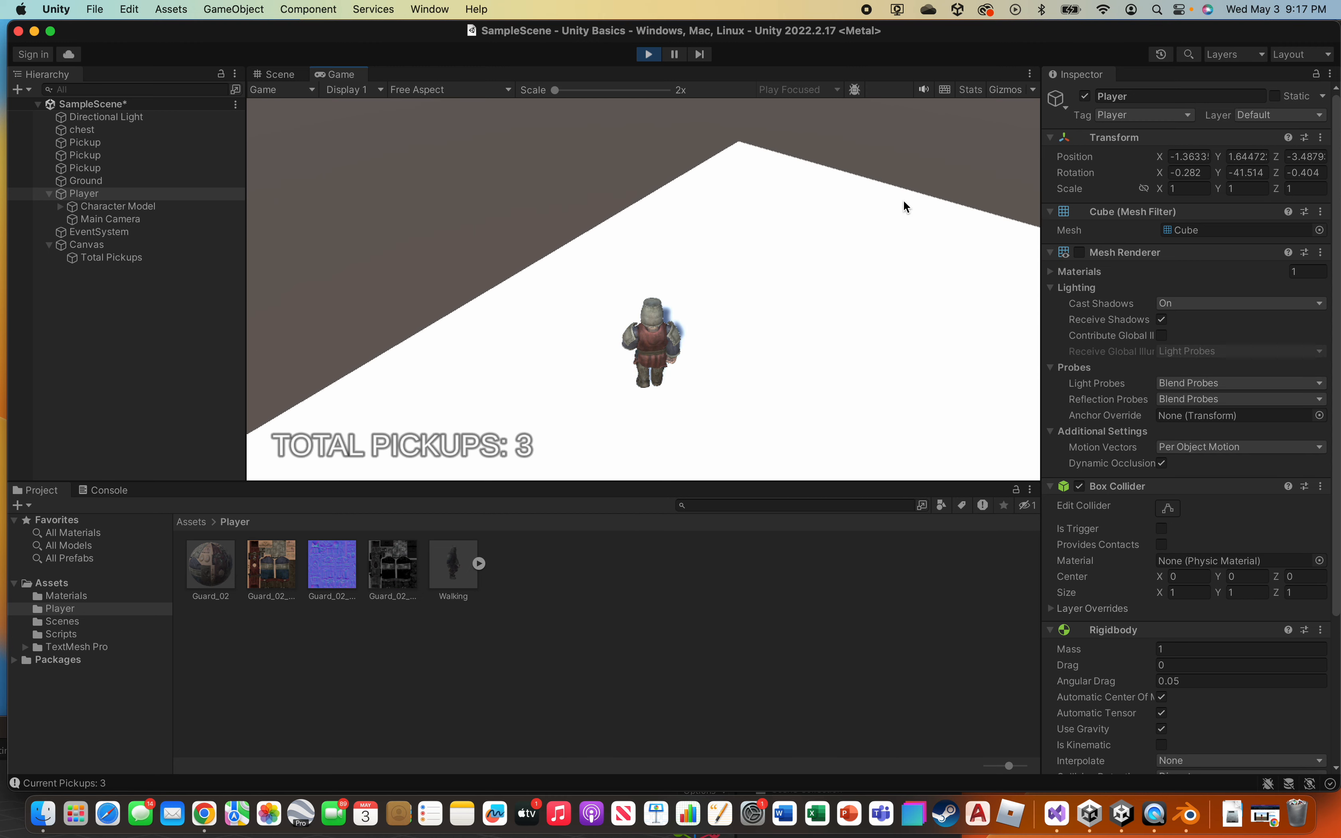
key("d")
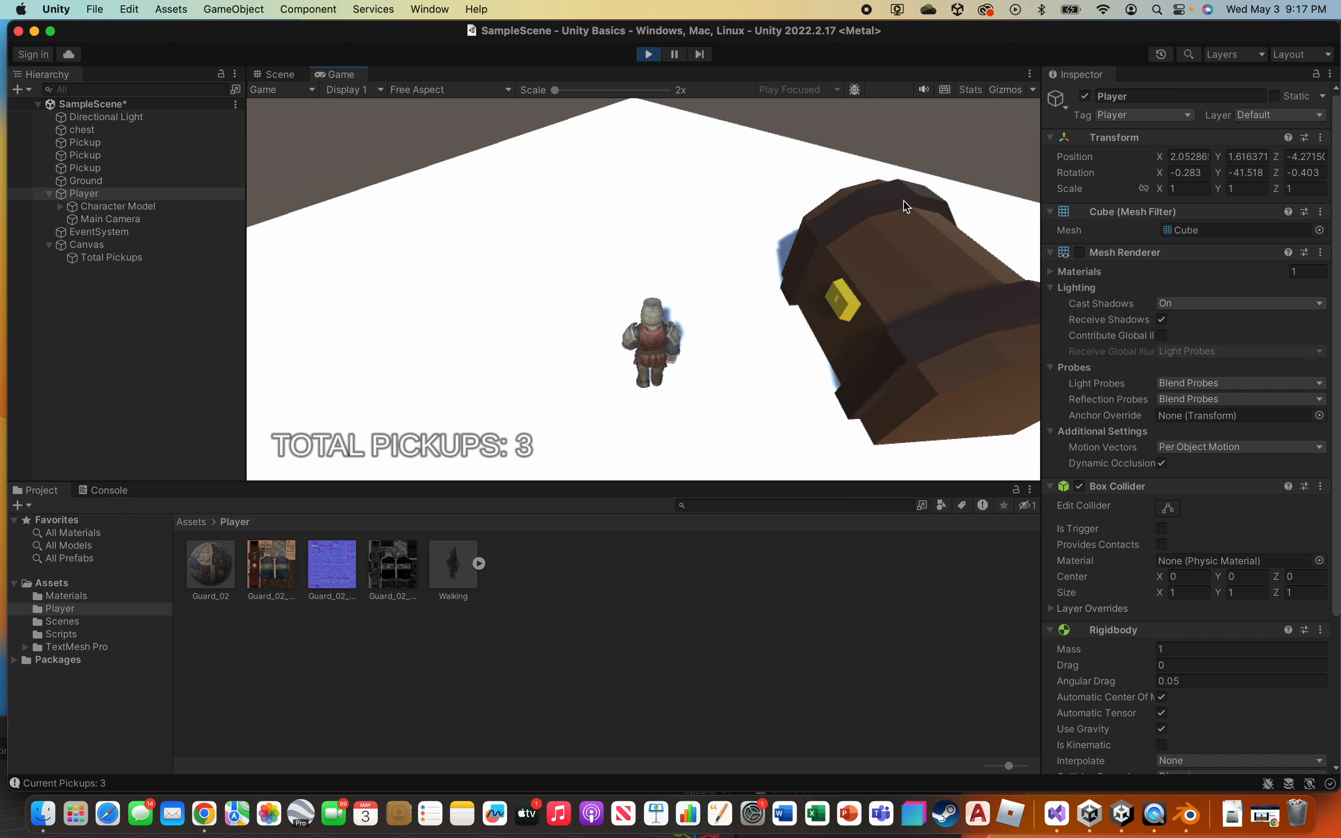
key("s")
key("a")
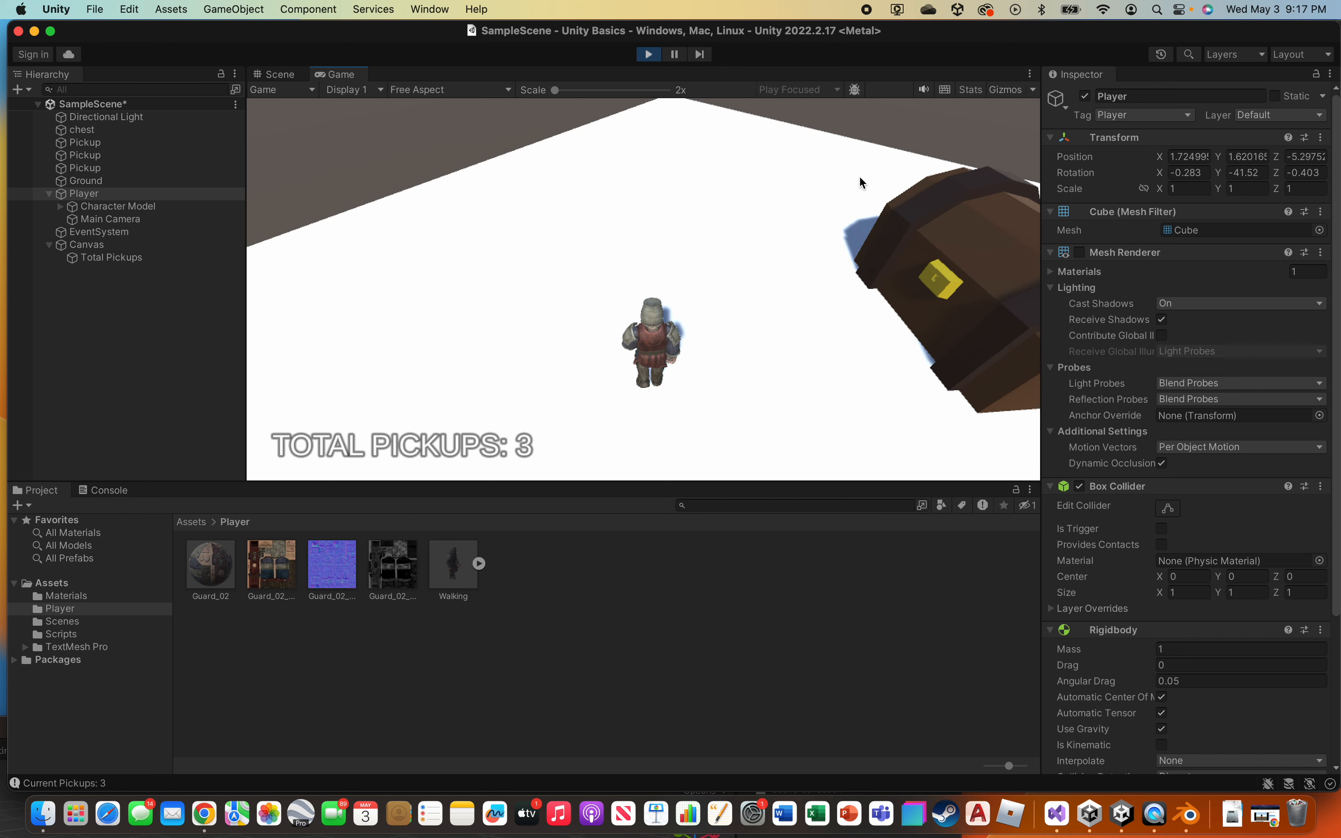
left_click(649, 55)
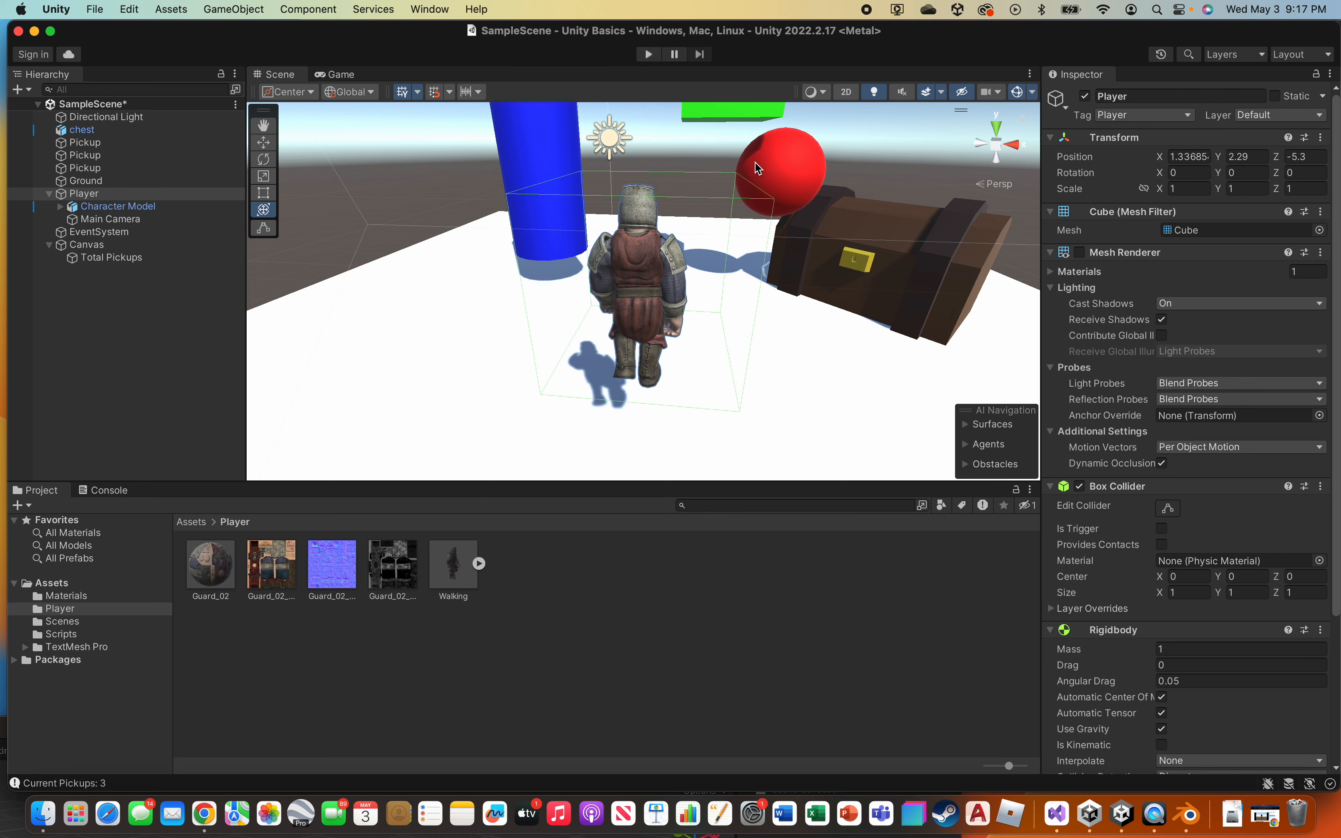
- Select the Character Model in the scene for transforming
scroll(804, 317, "down", 4)
left_click_drag(808, 309, 561, 261, "alt")
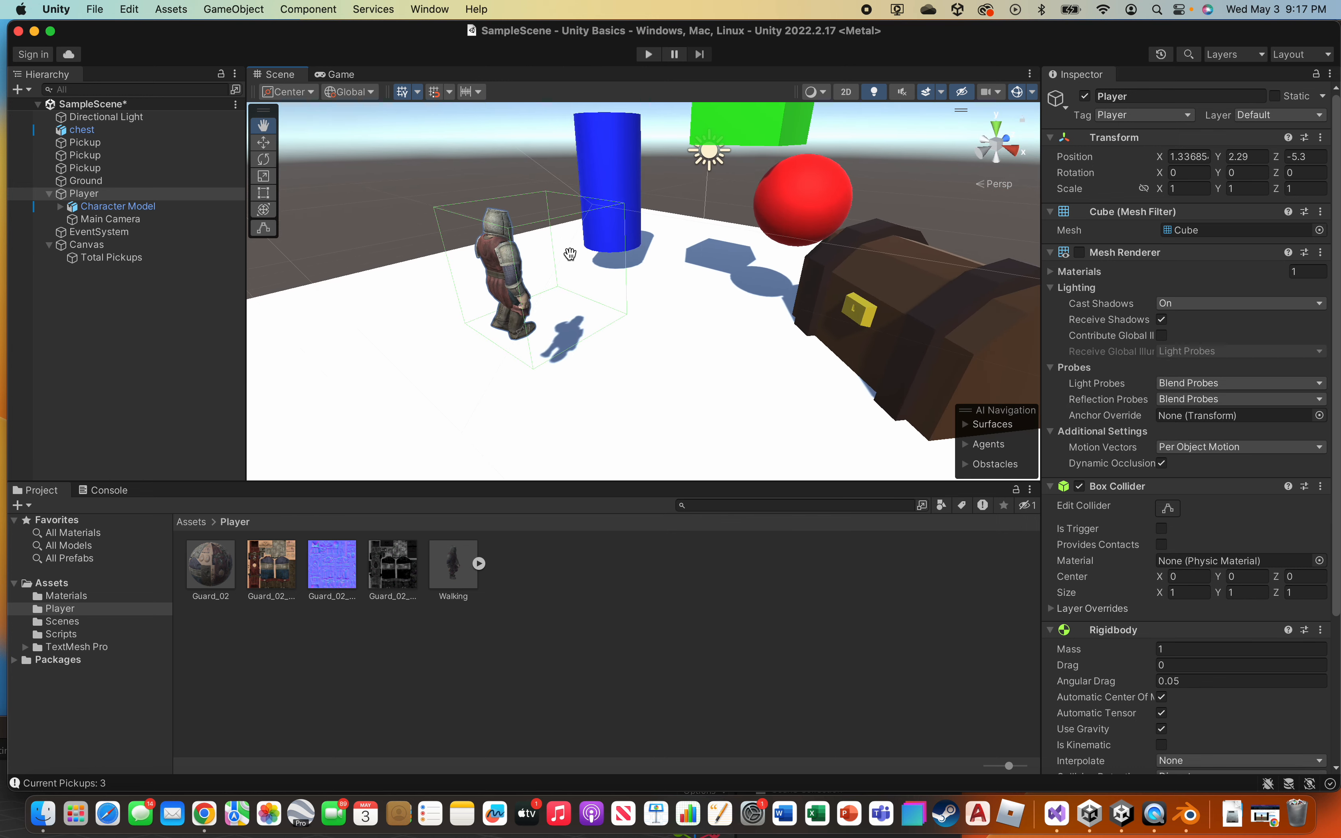
key("y")
left_click(506, 272)
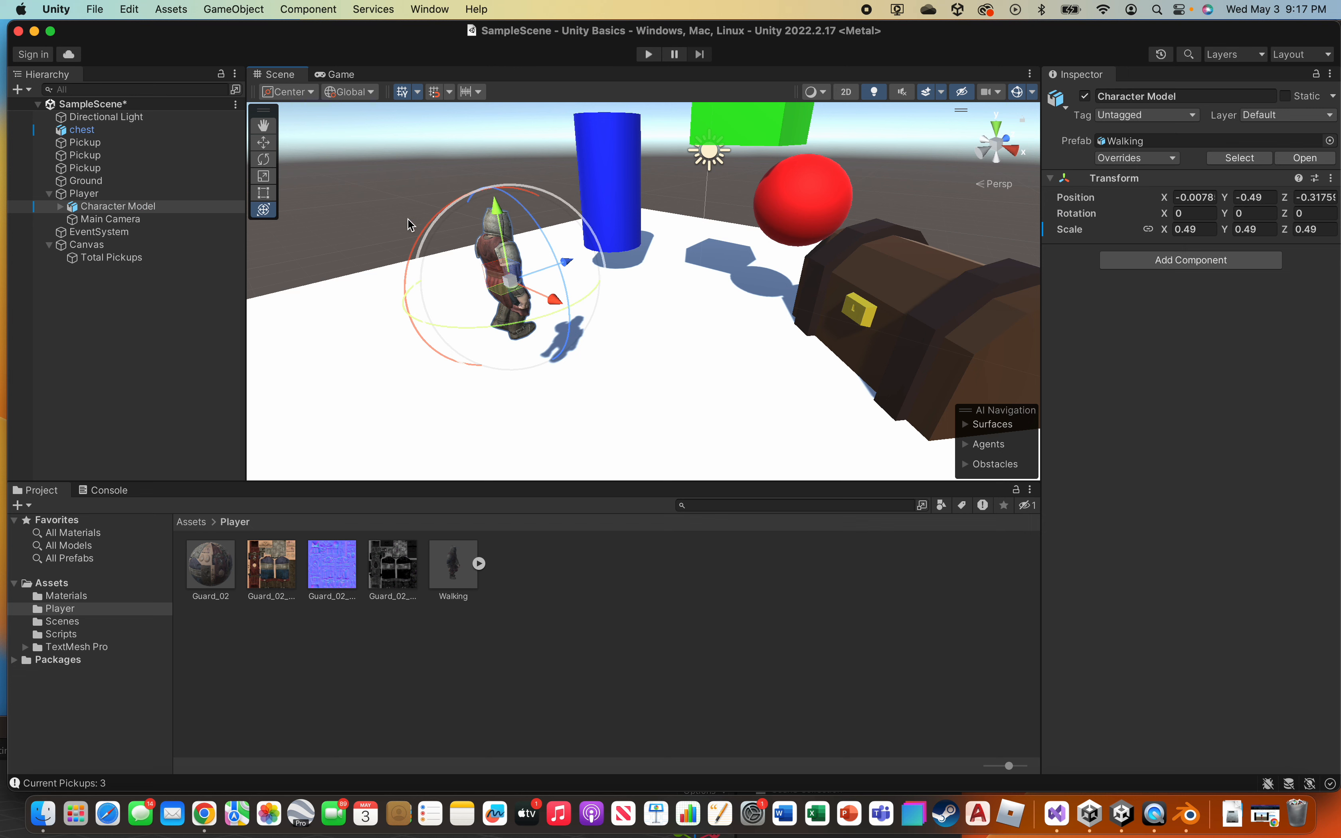